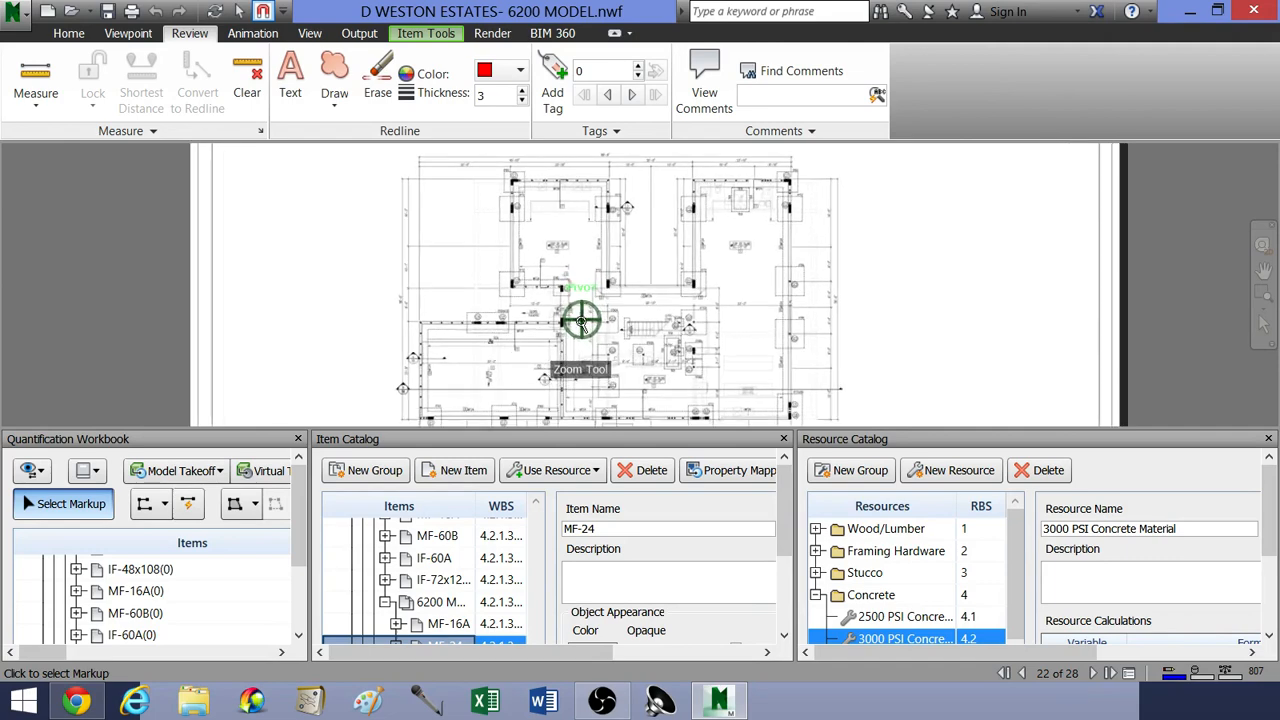
# Step: Examine the foundation plan sheet, including the scale note under its title and the overall dimension lines
pyautogui.scroll(-2, 590, 340)
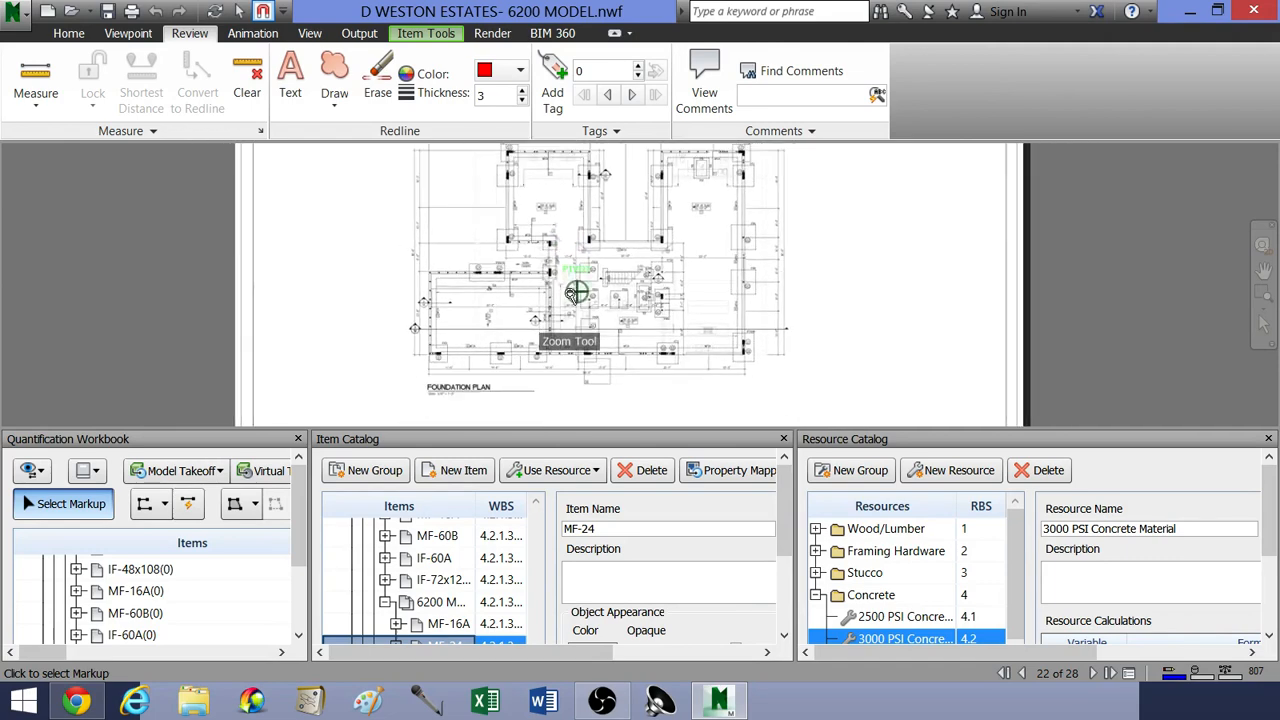
pyautogui.scroll(-1, 566, 296)
pyautogui.moveTo(566, 296); pyautogui.dragTo(552, 293)
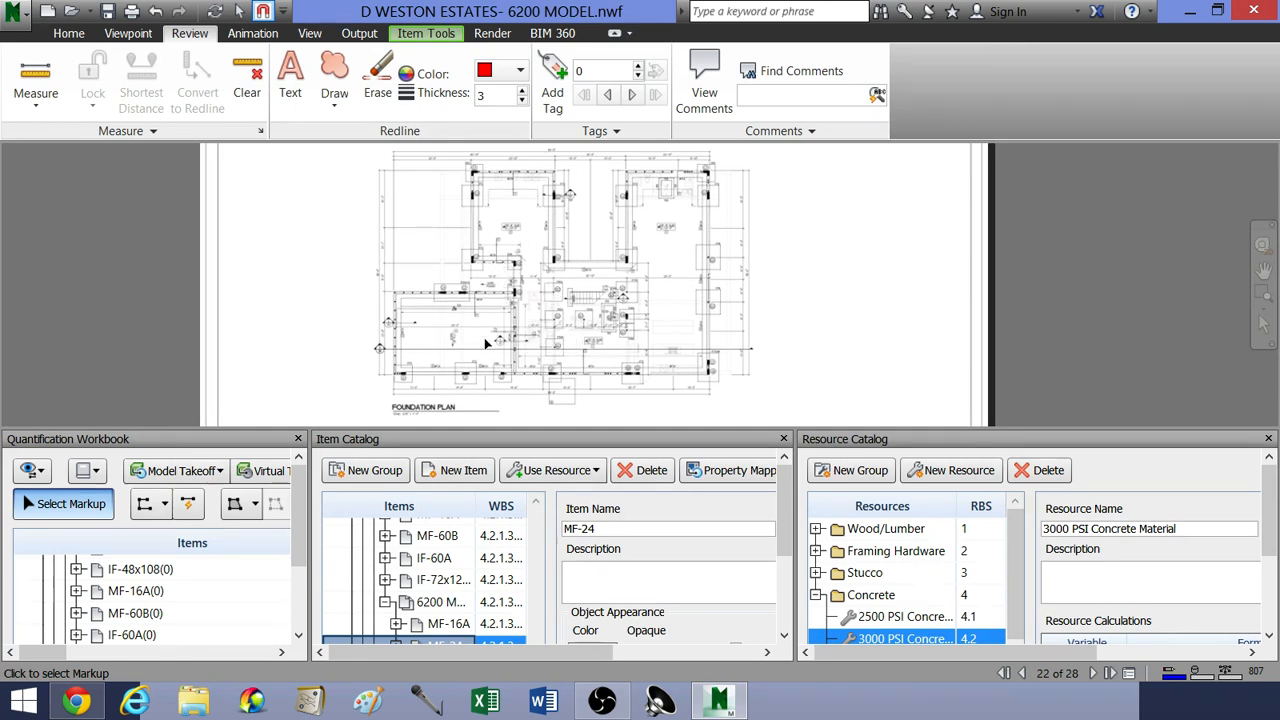
pyautogui.moveTo(488, 338); pyautogui.dragTo(508, 328, button='middle')
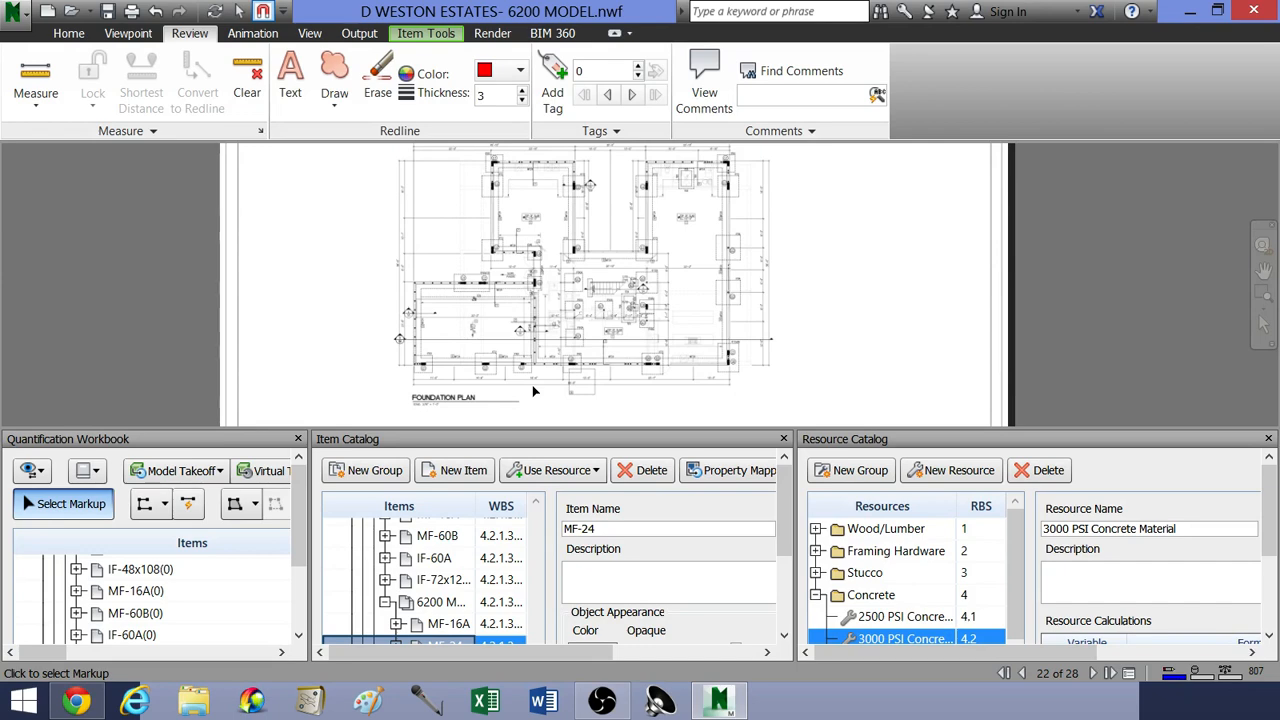
pyautogui.scroll(3, 534, 392)
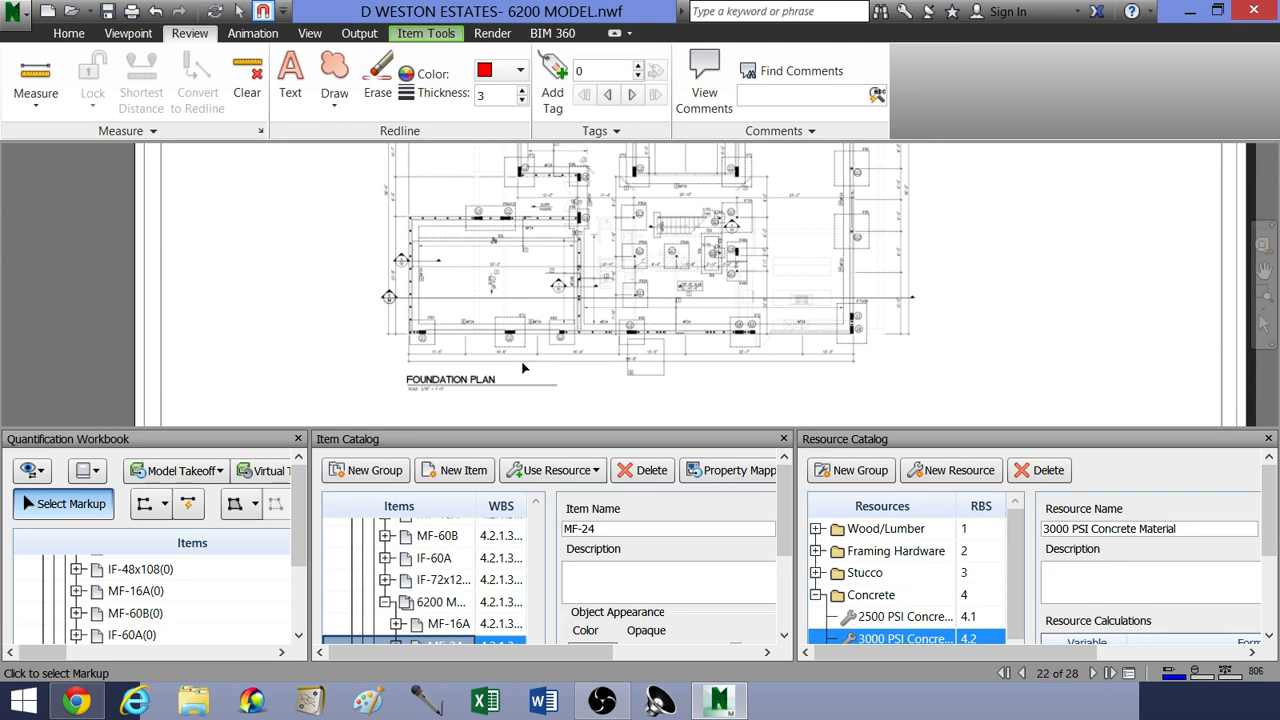
pyautogui.moveTo(522, 368); pyautogui.dragTo(531, 240, button='middle')
pyautogui.scroll(4, 601, 378)
pyautogui.scroll(3, 598, 317)
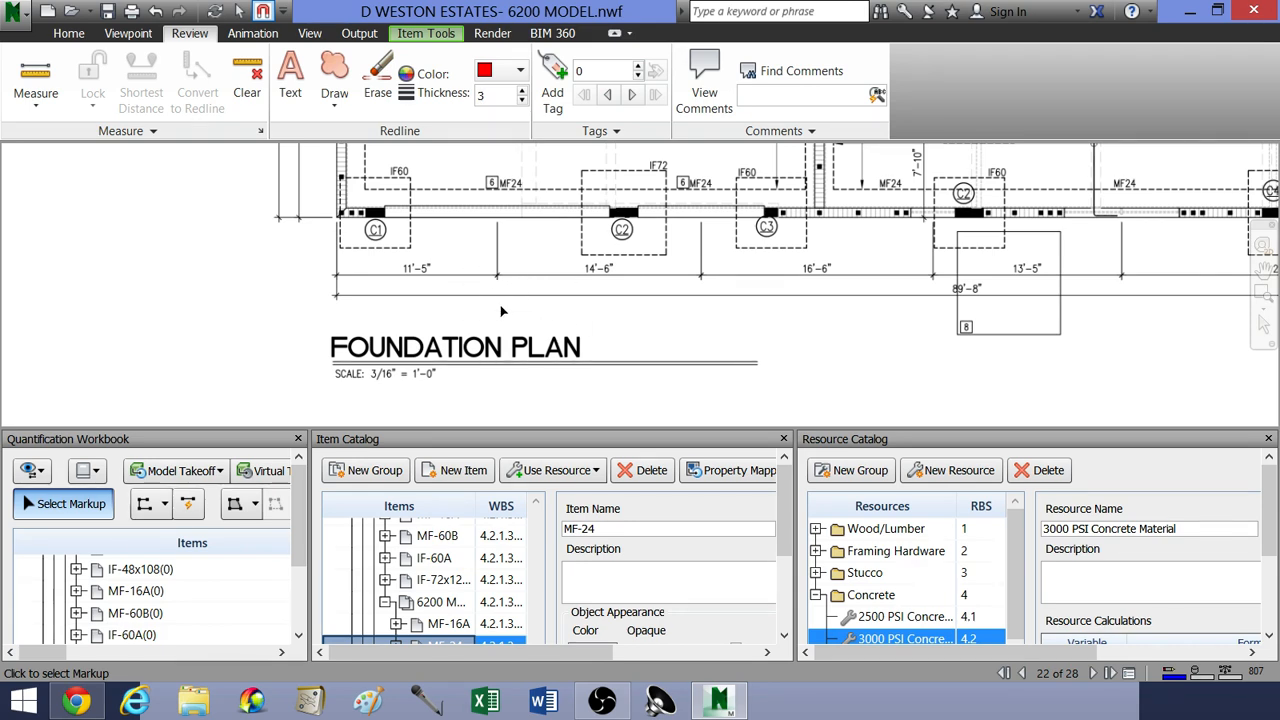
pyautogui.scroll(-5, 487, 290)
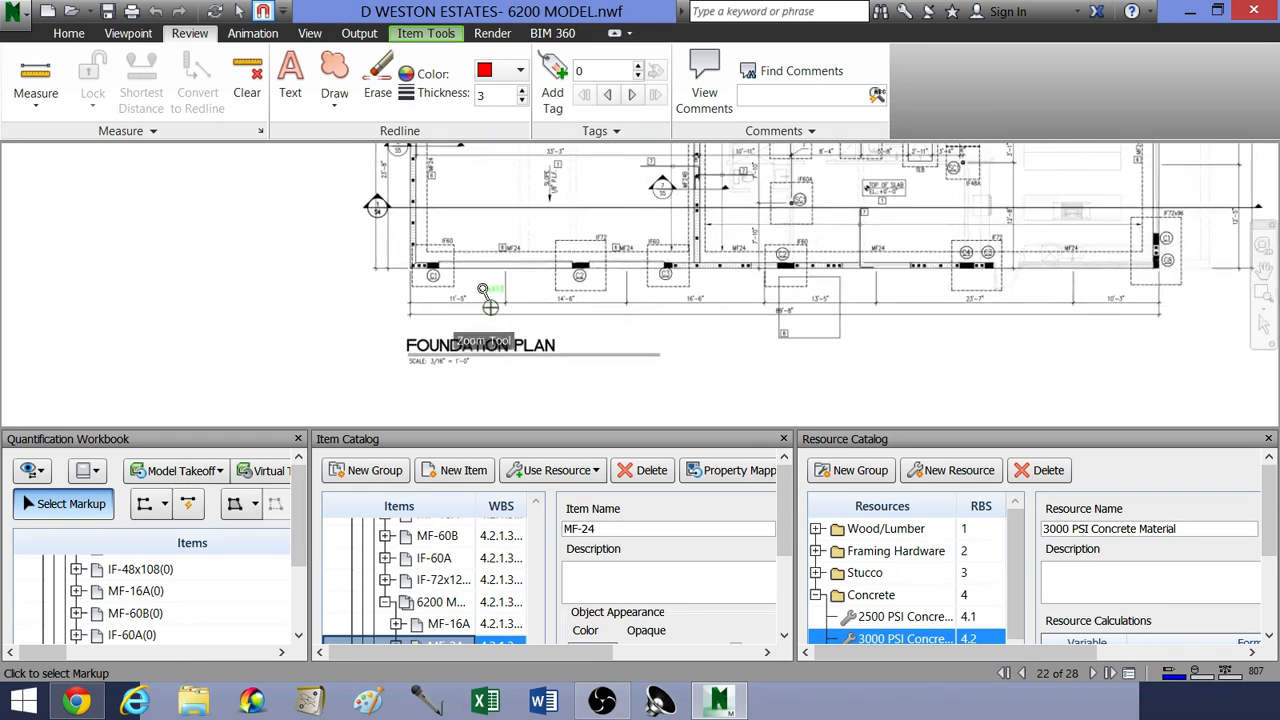
pyautogui.scroll(-5, 477, 247)
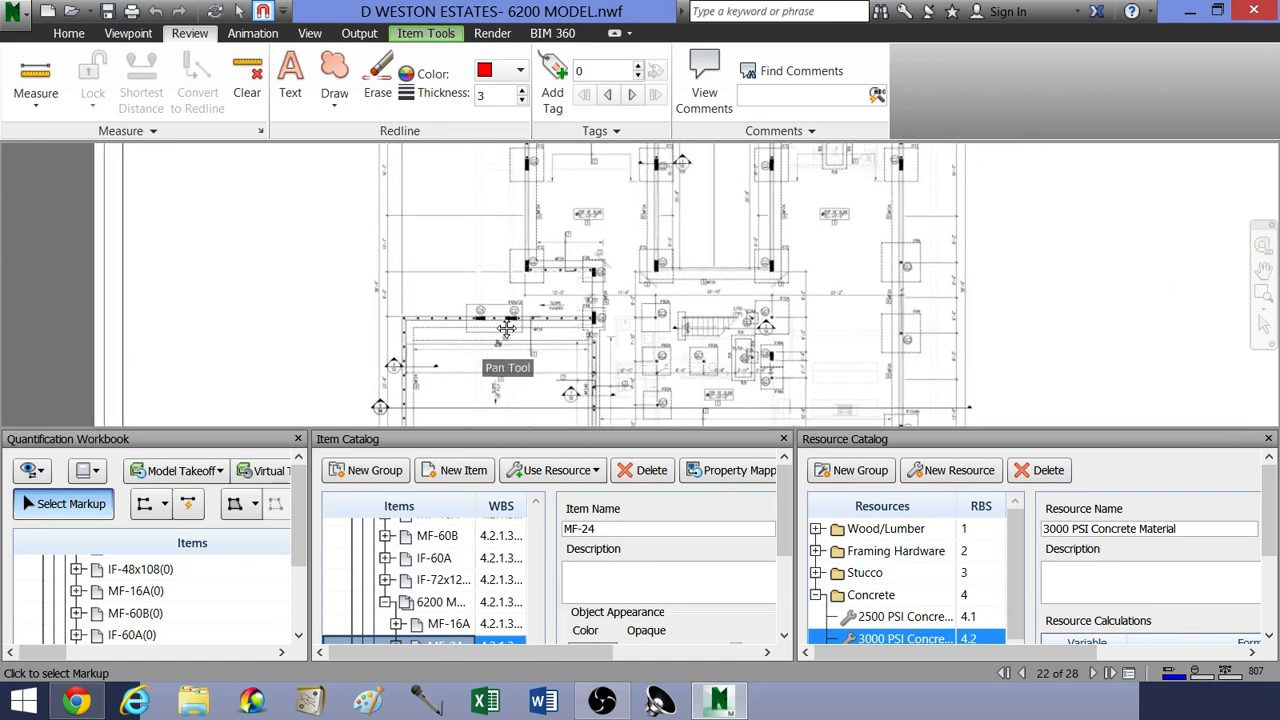
pyautogui.scroll(-5, 531, 262)
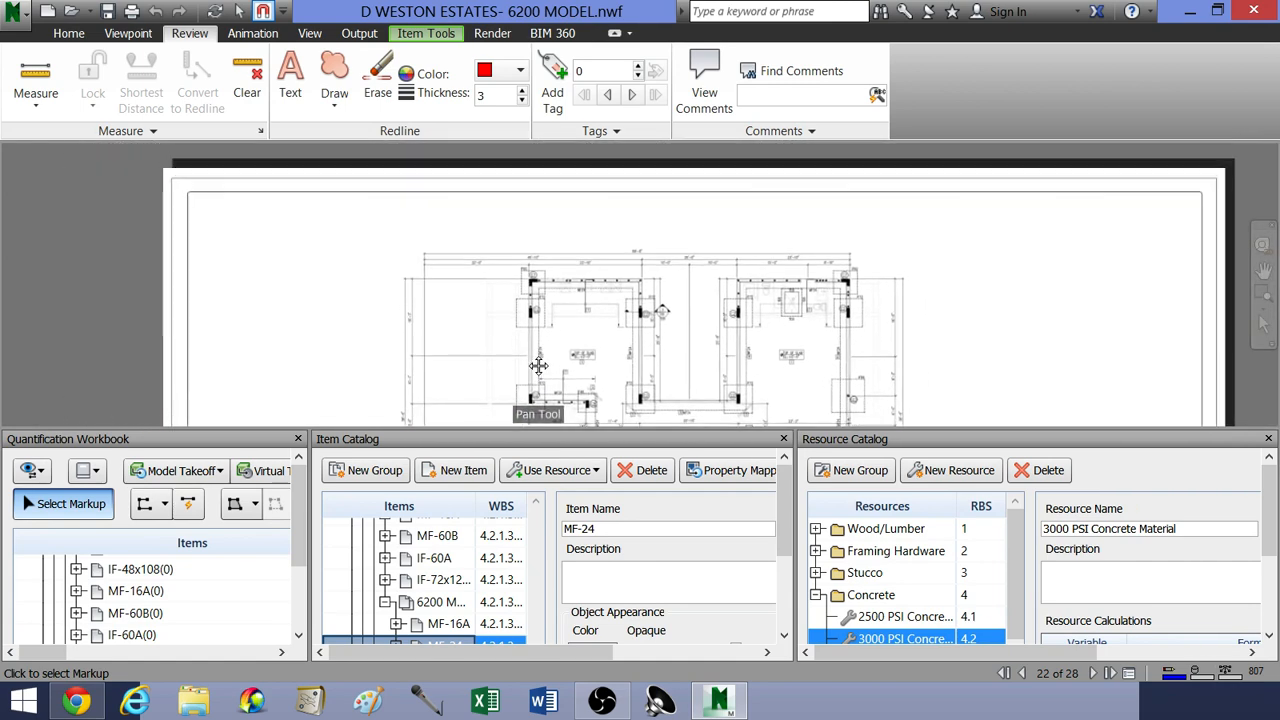
pyautogui.scroll(2, 565, 240)
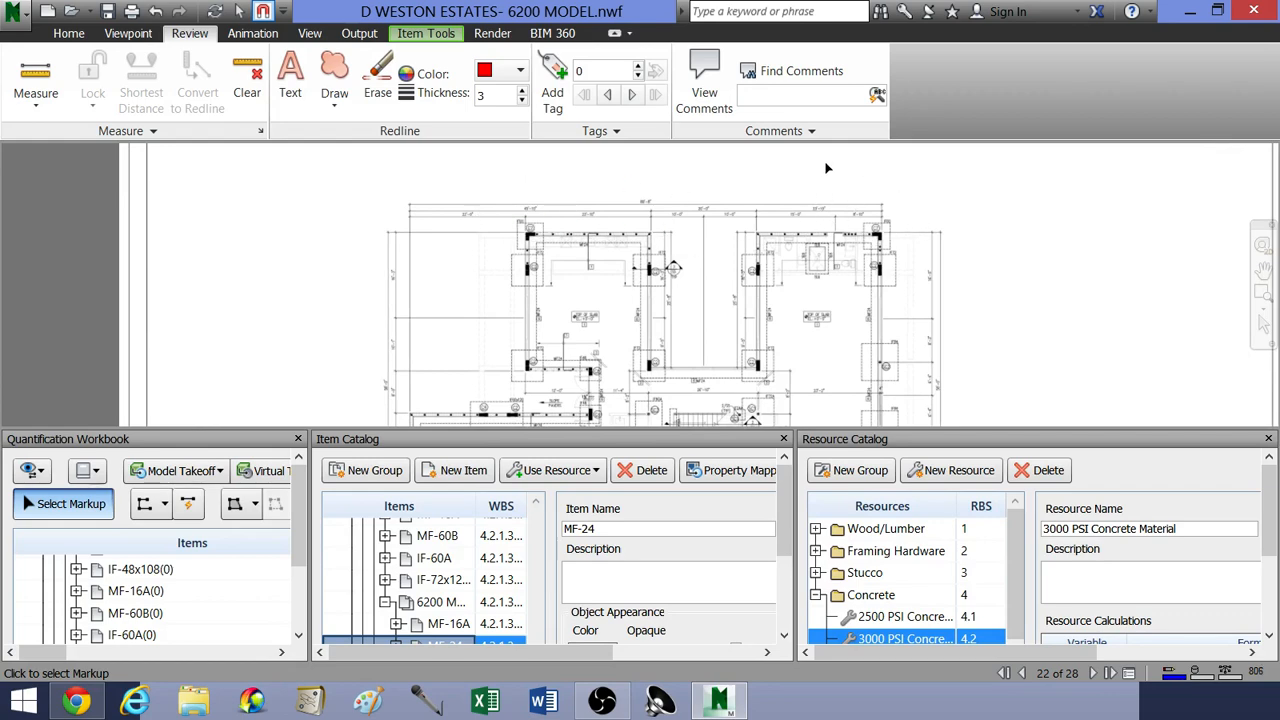
# Step: Open the Set Scale by Measurement window and move it clear of the plan's upper dimension lines
pyautogui.click(310, 34)
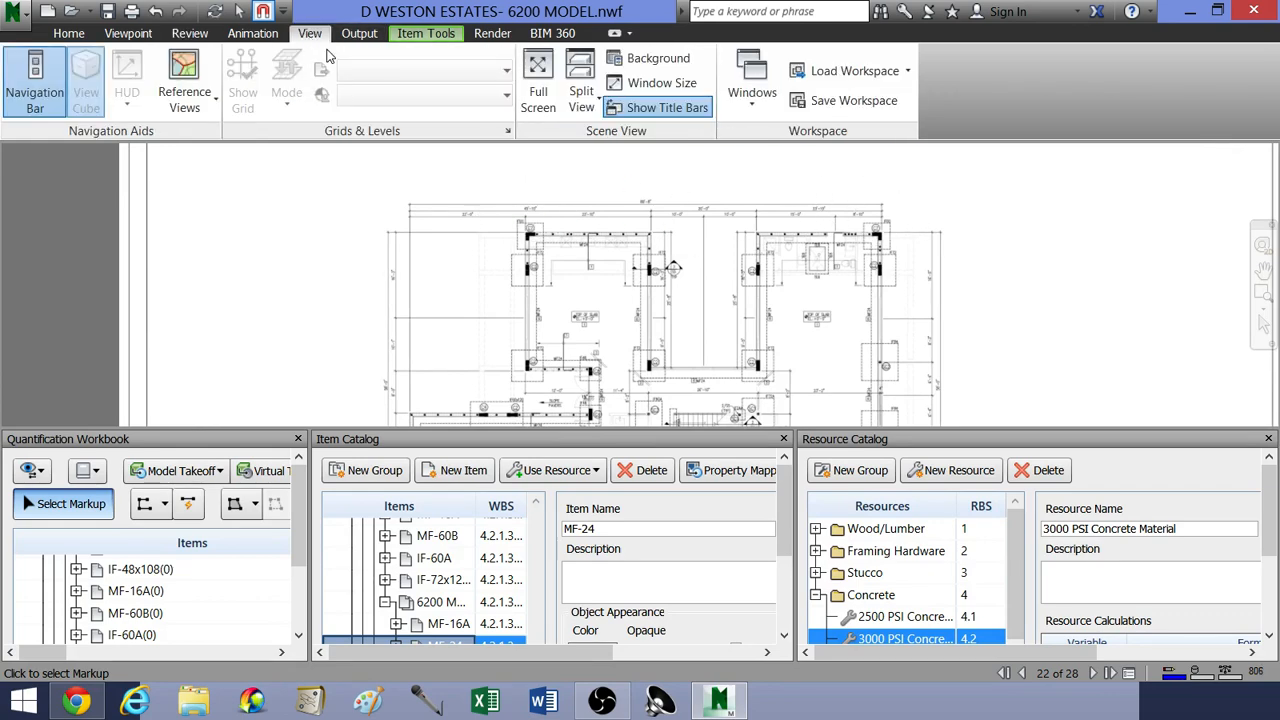
pyautogui.click(745, 100)
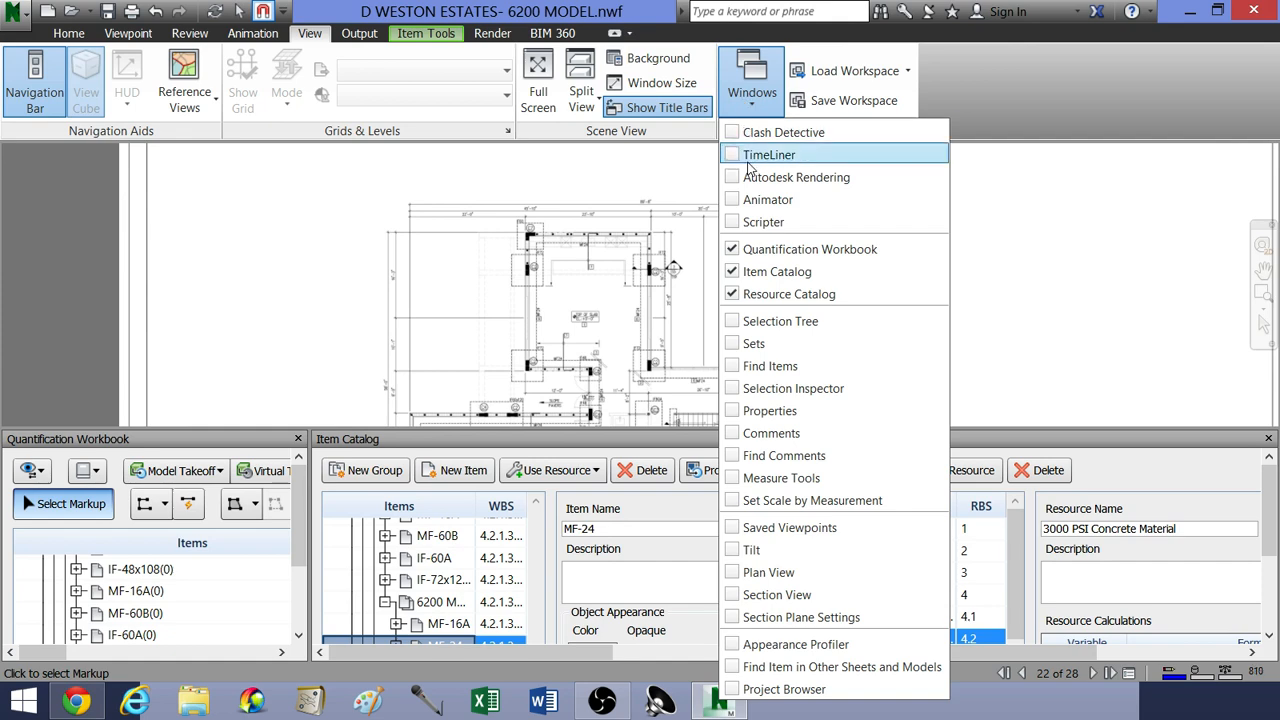
pyautogui.click(755, 501)
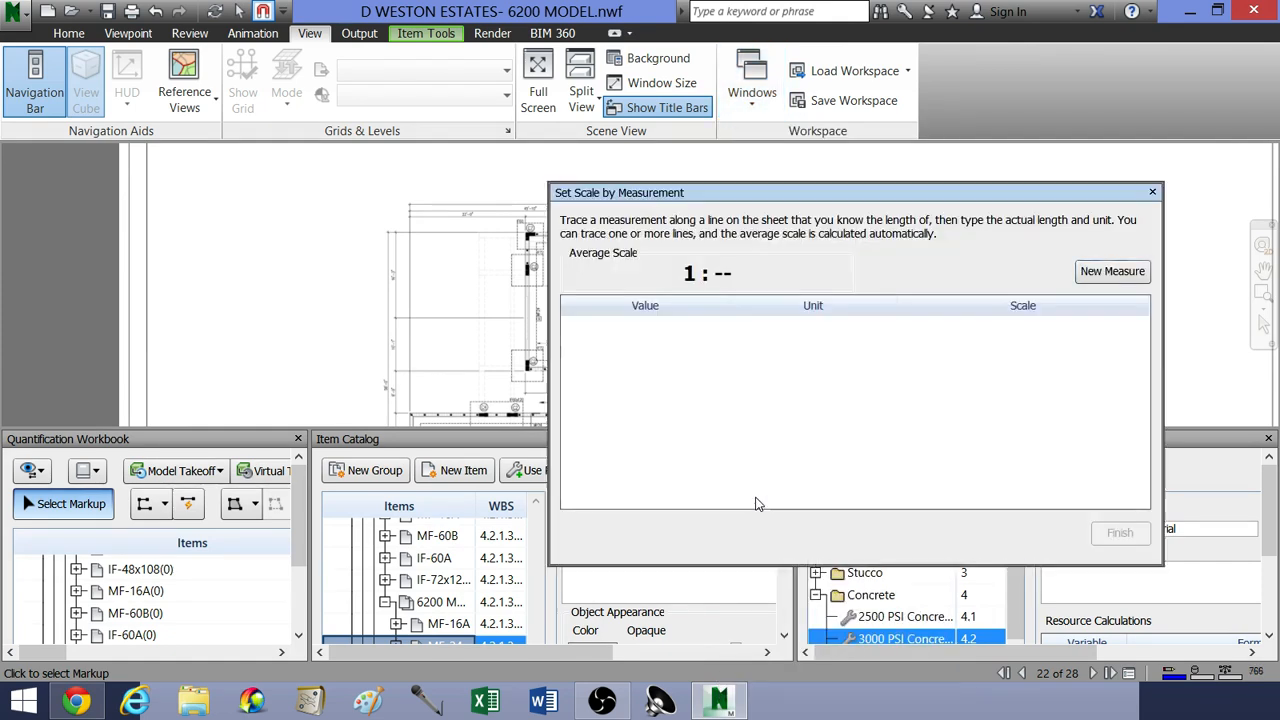
pyautogui.moveTo(961, 193)
pyautogui.mouseDown()
pyautogui.moveTo(604, 244)
pyautogui.moveTo(413, 288)
pyautogui.moveTo(341, 317)
pyautogui.moveTo(357, 363)
pyautogui.mouseUp()
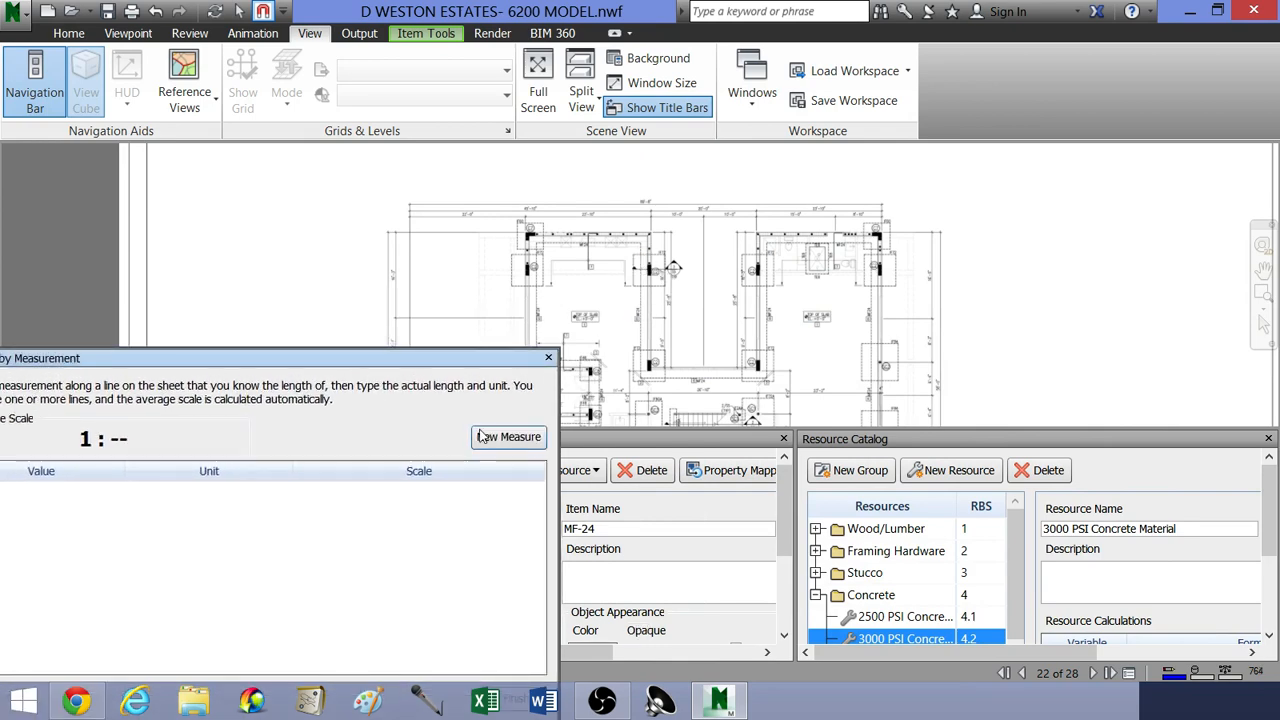
# Step: Start a new scale measurement at the left end of the 89'-8" overall dimension line above the plan
pyautogui.click(508, 436)
pyautogui.scroll(5, 740, 330)
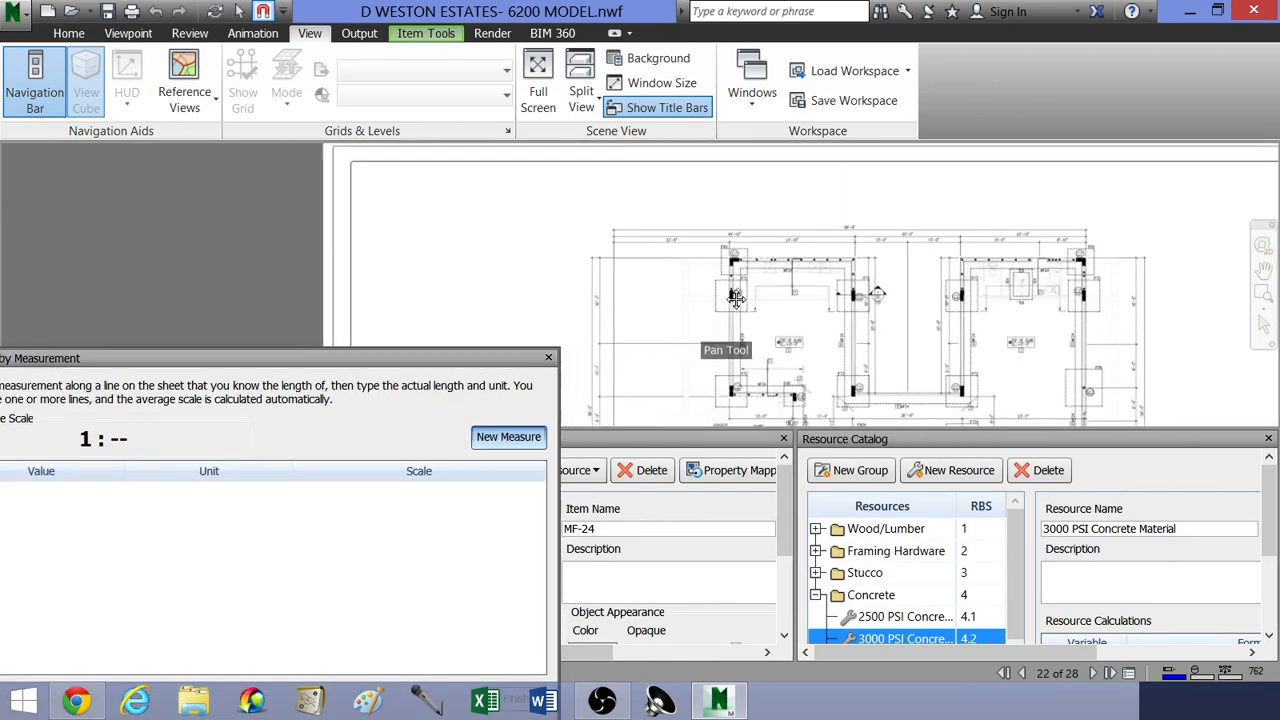
pyautogui.scroll(4, 831, 317)
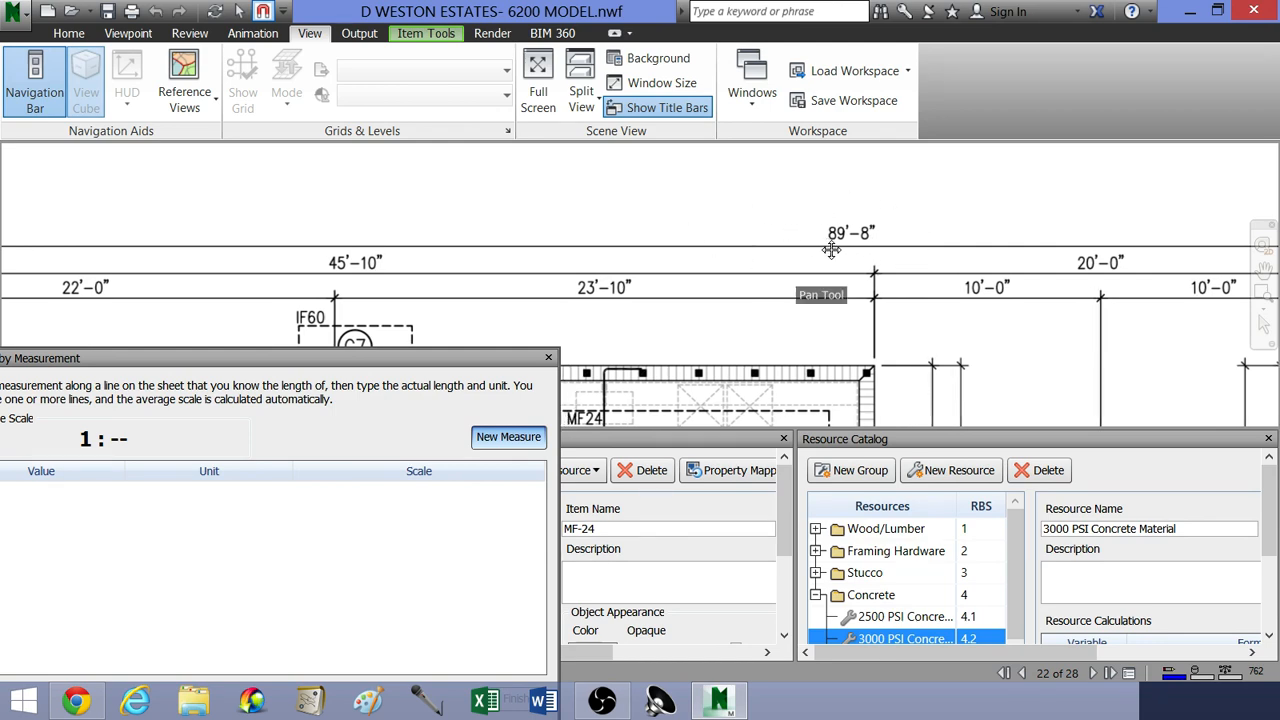
pyautogui.scroll(-3, 853, 253)
pyautogui.scroll(4, 853, 253)
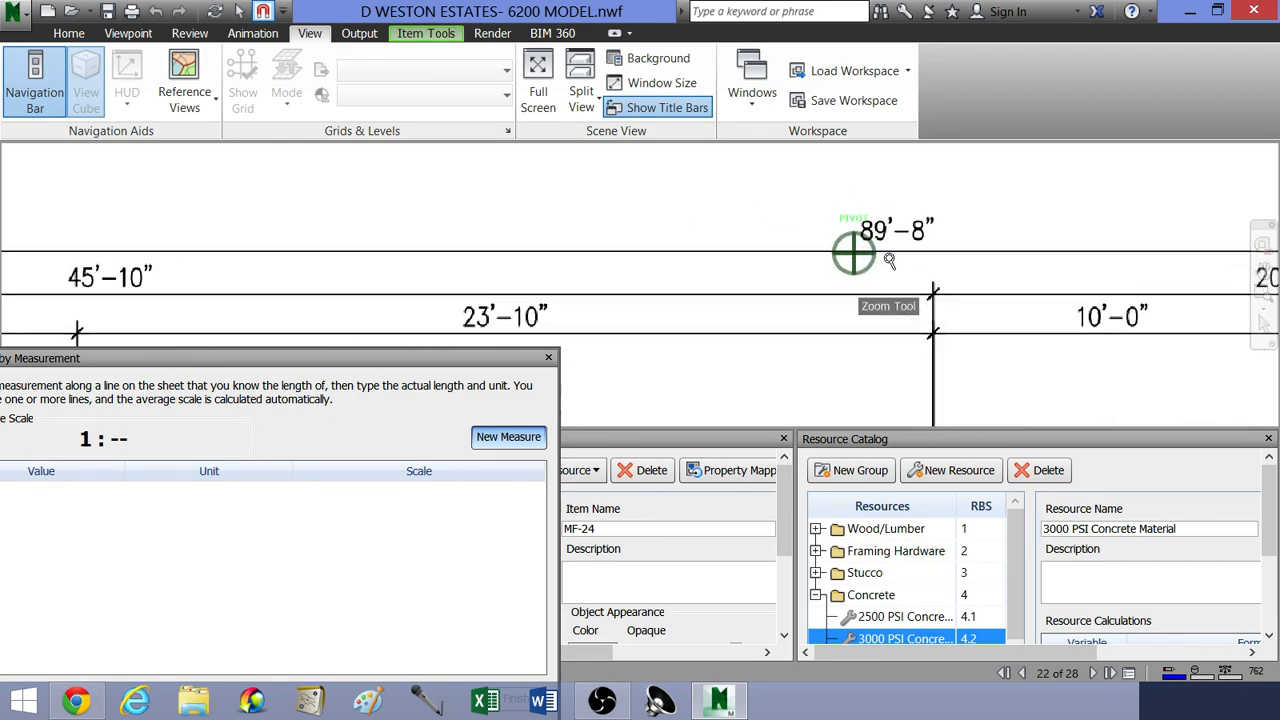
pyautogui.scroll(-3, 921, 249)
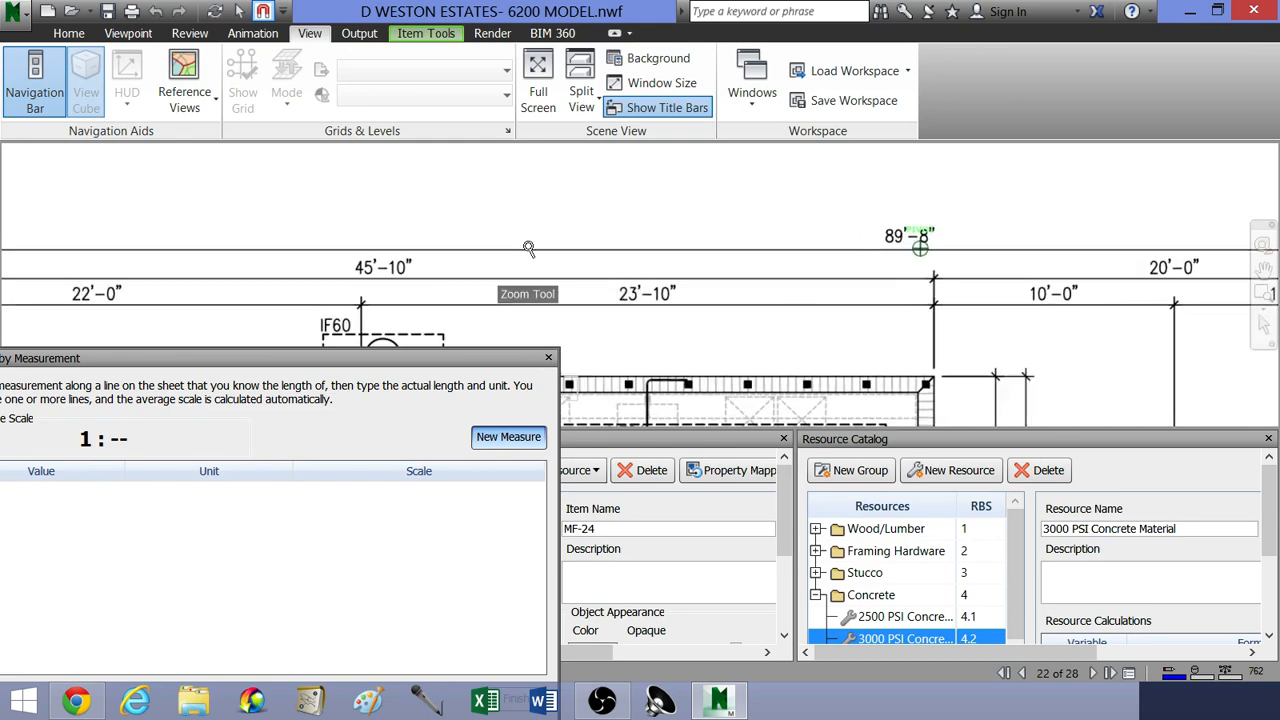
pyautogui.moveTo(514, 251); pyautogui.dragTo(811, 327, button='middle')
pyautogui.scroll(-1, 811, 328)
pyautogui.moveTo(590, 249); pyautogui.dragTo(877, 185, button='middle')
pyautogui.moveTo(506, 237); pyautogui.dragTo(743, 223, button='middle')
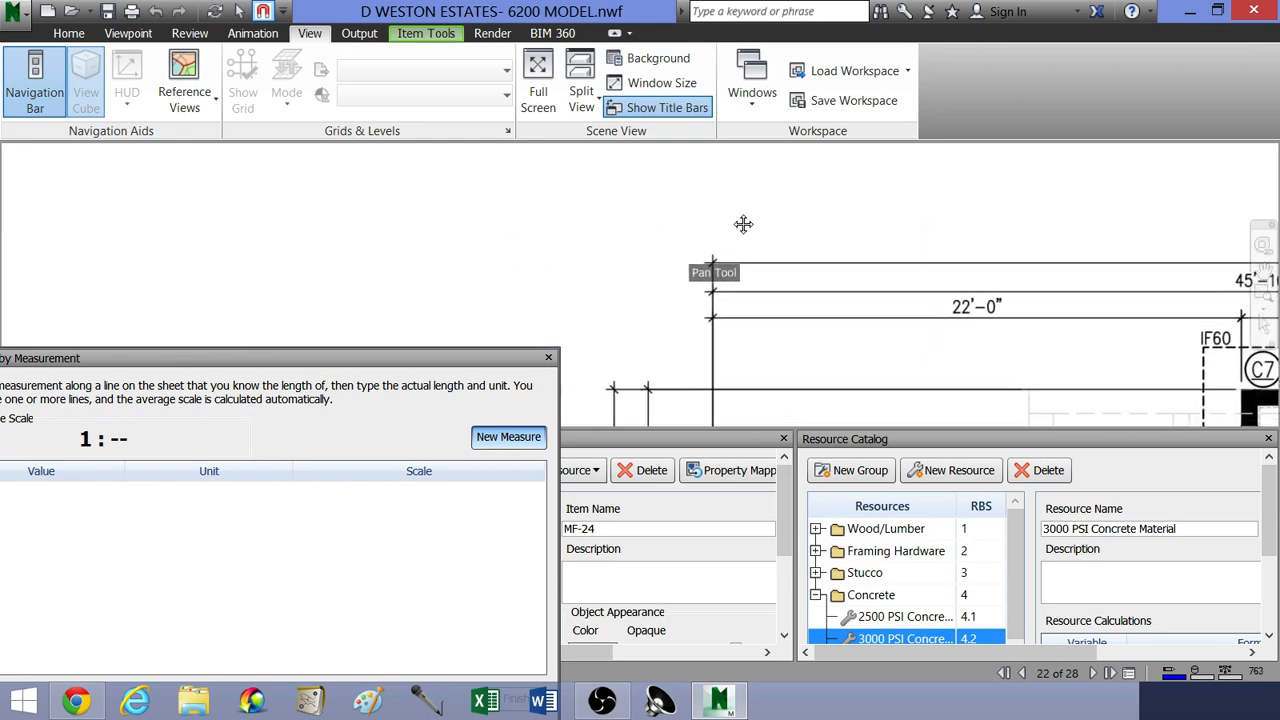
pyautogui.scroll(5, 695, 289)
pyautogui.scroll(4, 743, 232)
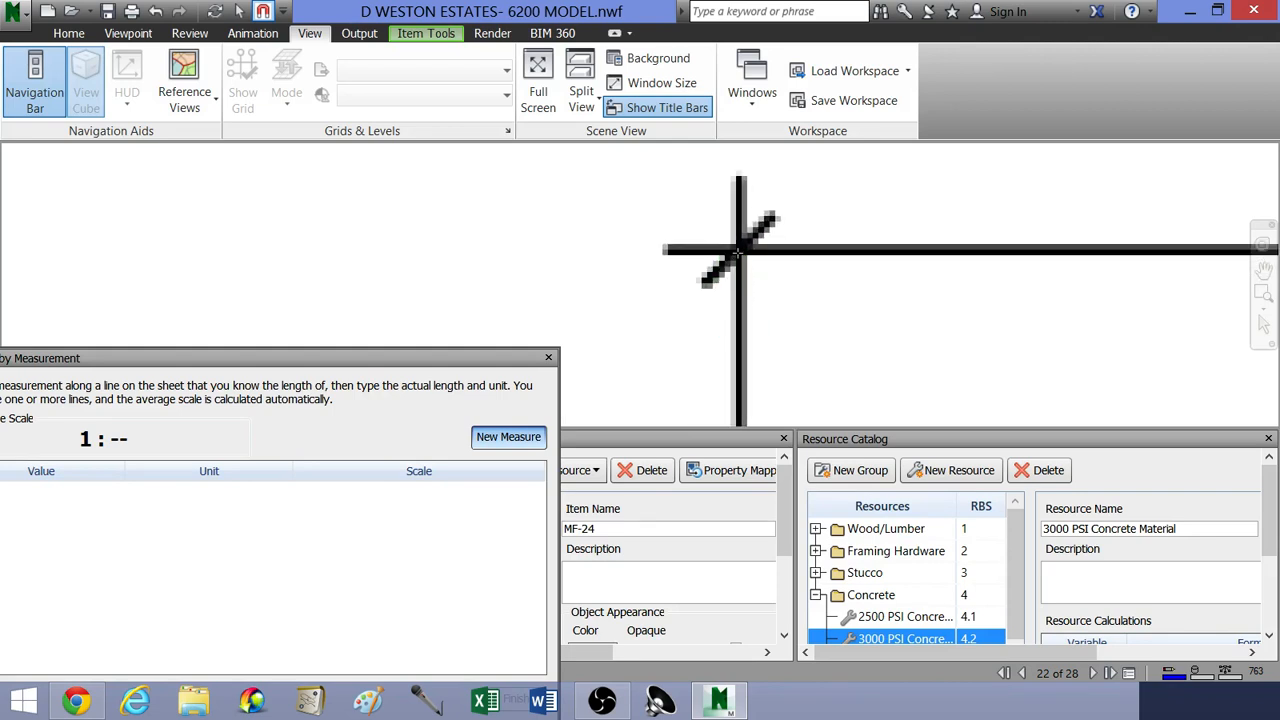
# Step: End the traced line at the right end of the overall width dimension and set its actual length to 89.66 feet
pyautogui.scroll(-8, 886, 286)
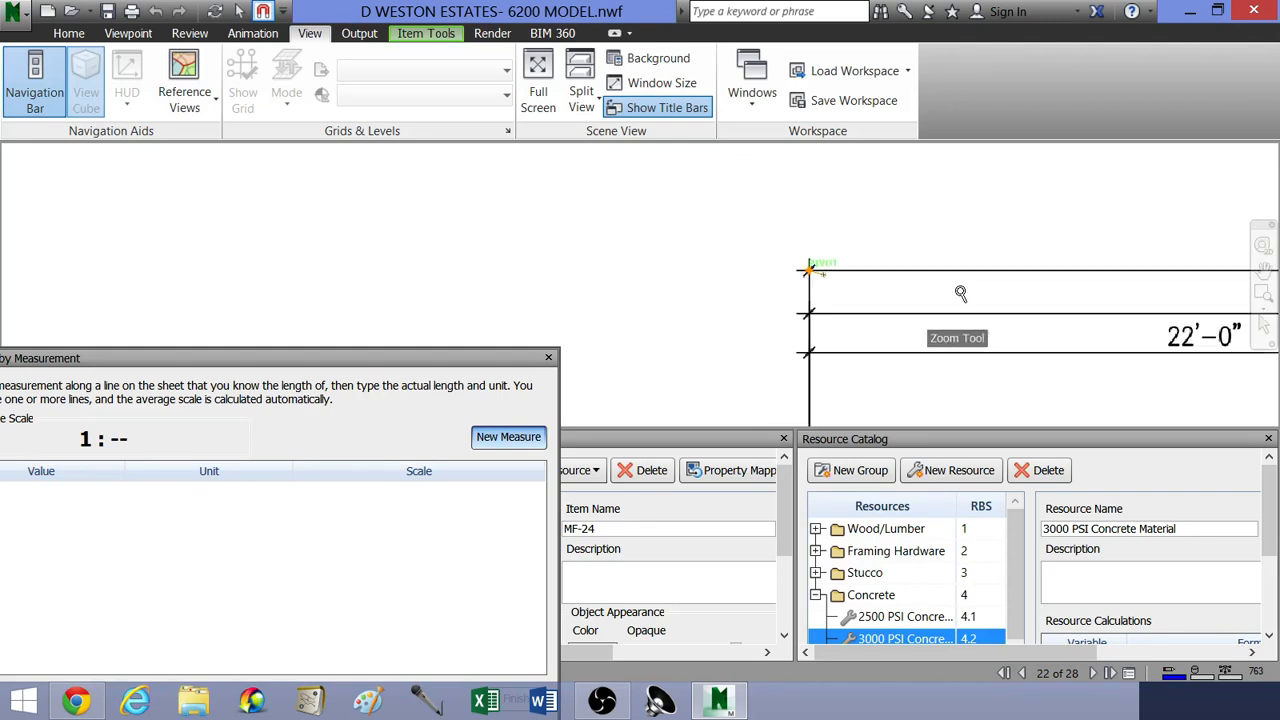
pyautogui.moveTo(906, 246)
pyautogui.mouseDown(button='middle')
pyautogui.moveTo(563, 263)
pyautogui.moveTo(394, 240)
pyautogui.mouseUp(button='middle')
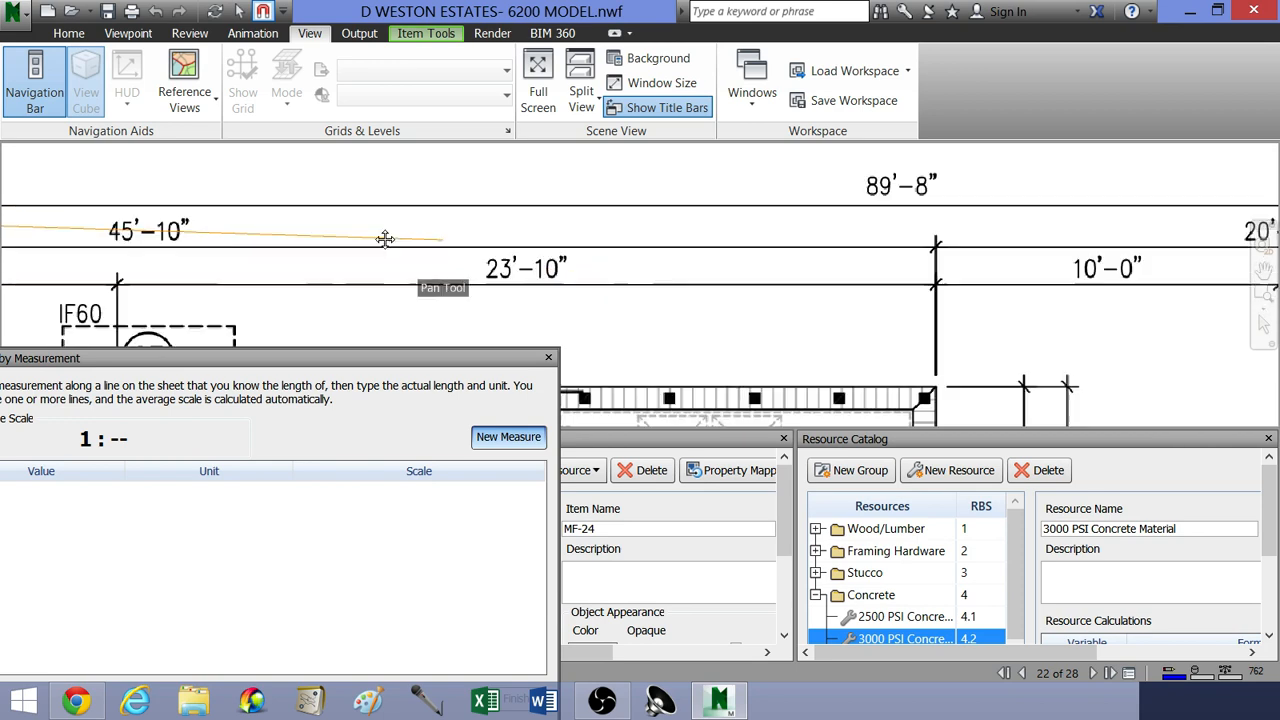
pyautogui.moveTo(760, 271); pyautogui.dragTo(431, 302, button='middle')
pyautogui.moveTo(783, 314); pyautogui.dragTo(433, 281, button='middle')
pyautogui.moveTo(853, 276); pyautogui.dragTo(441, 233, button='middle')
pyautogui.moveTo(843, 242); pyautogui.dragTo(794, 294, button='middle')
pyautogui.scroll(5, 794, 294)
pyautogui.scroll(4, 781, 231)
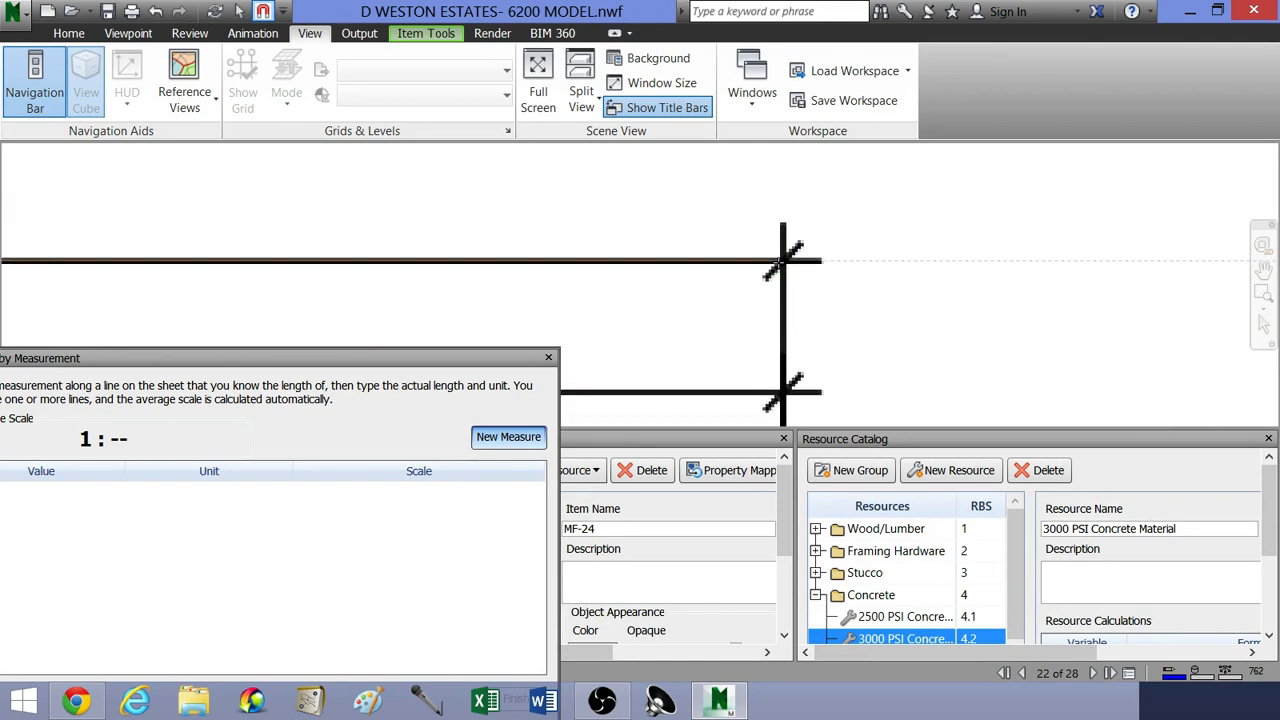
pyautogui.click(783, 260)
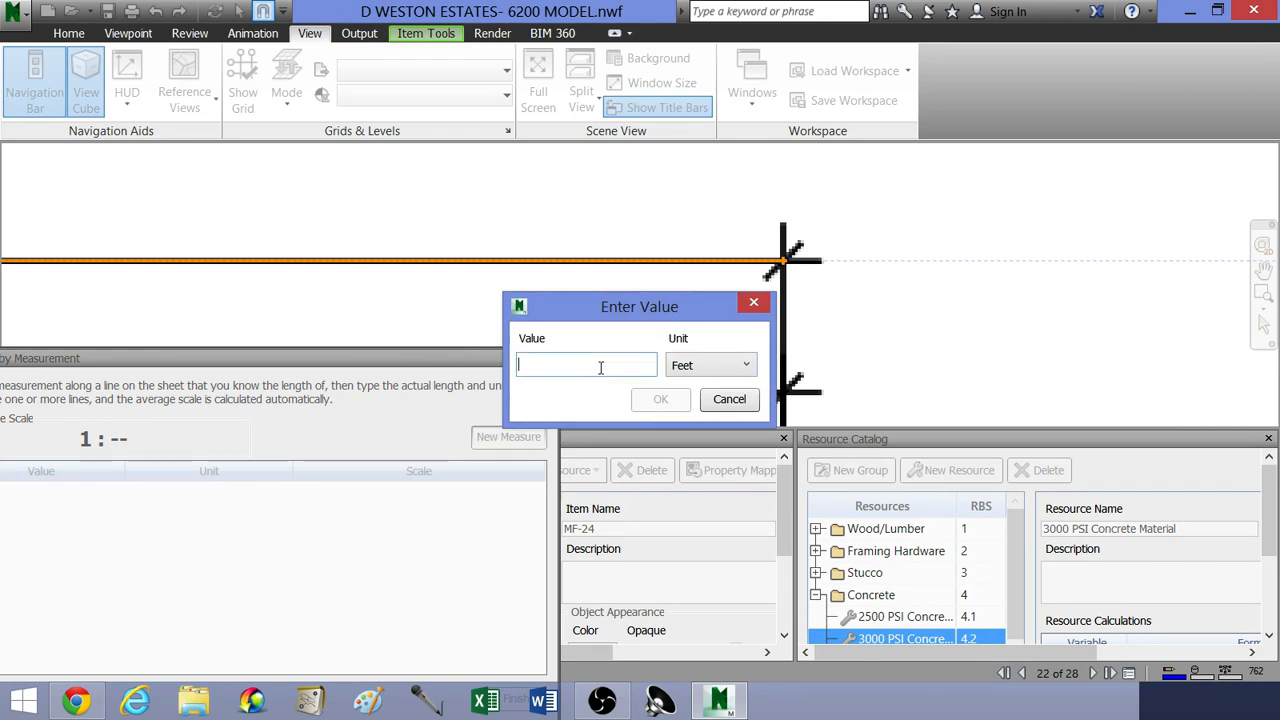
pyautogui.write('89.66')
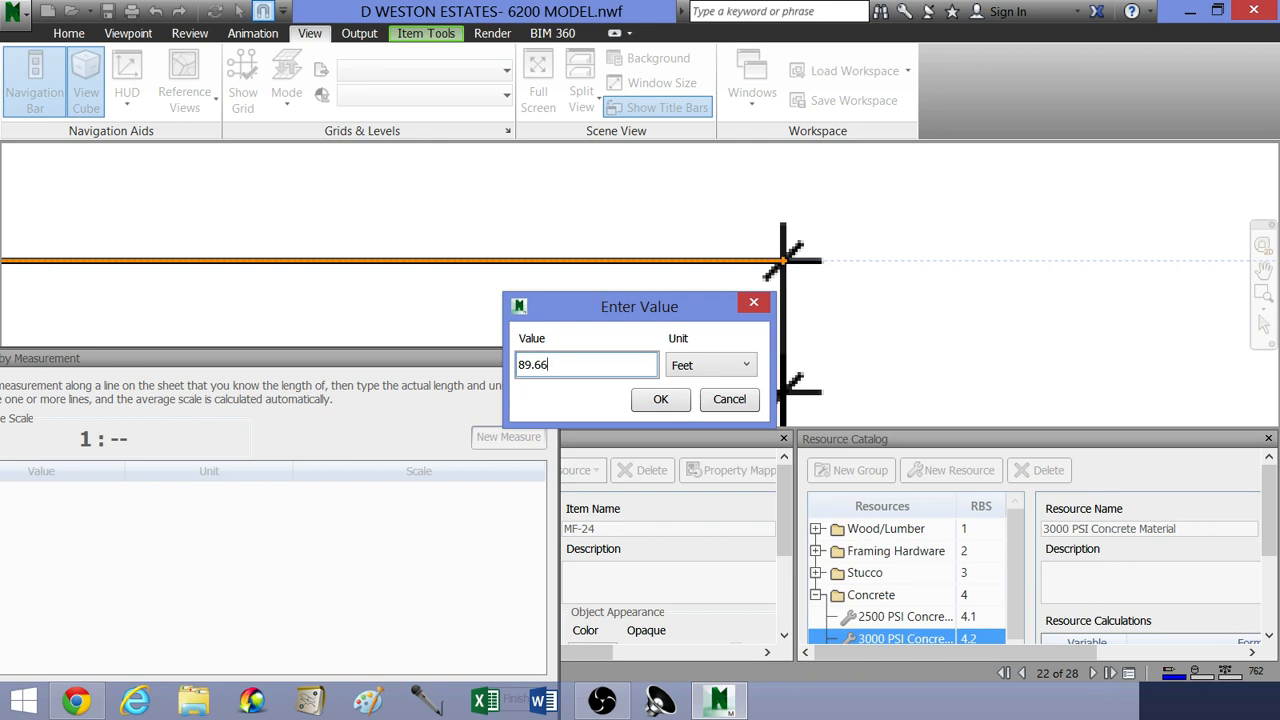
pyautogui.press('Return')
# Step: Start a second scale measurement at the upper end of the 58'-0" vertical dimension line left of the plan
pyautogui.moveTo(448, 281); pyautogui.dragTo(909, 212, button='middle')
pyautogui.scroll(-3, 909, 212)
pyautogui.moveTo(385, 249); pyautogui.dragTo(797, 234, button='middle')
pyautogui.scroll(-6, 744, 246)
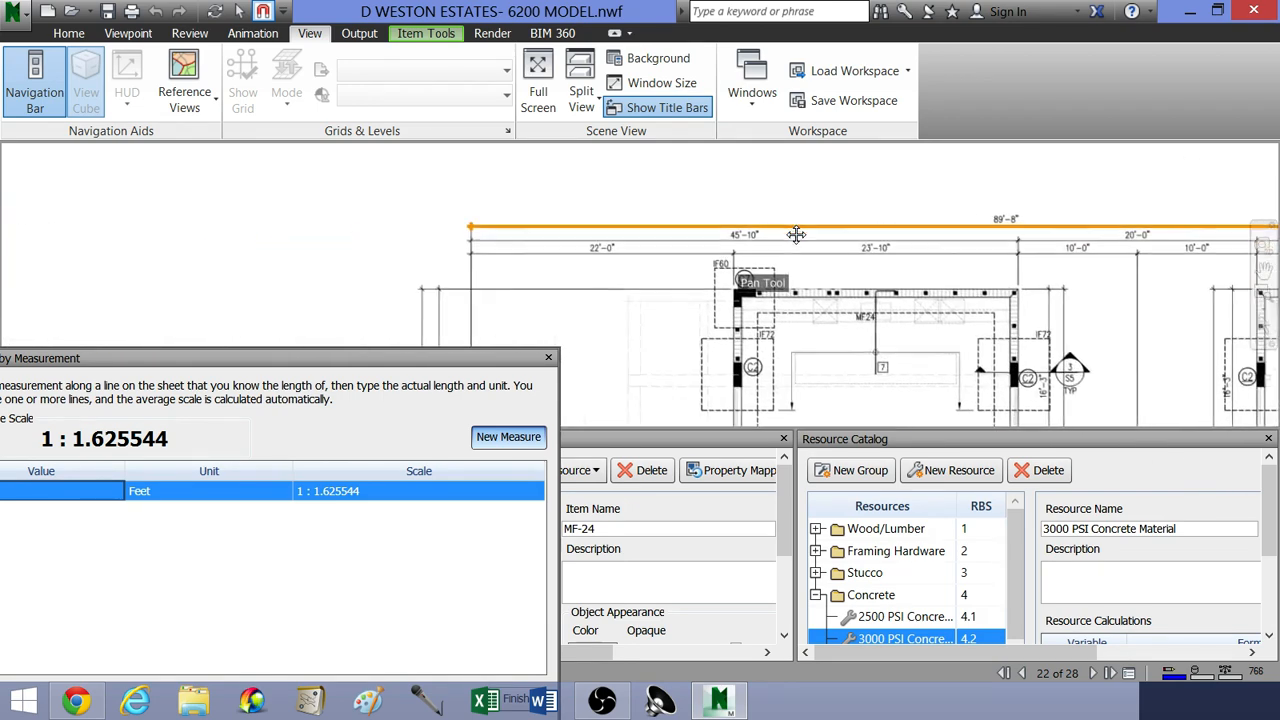
pyautogui.moveTo(682, 277); pyautogui.dragTo(811, 257, button='middle')
pyautogui.moveTo(692, 250); pyautogui.dragTo(848, 291, button='middle')
pyautogui.scroll(-1, 826, 277)
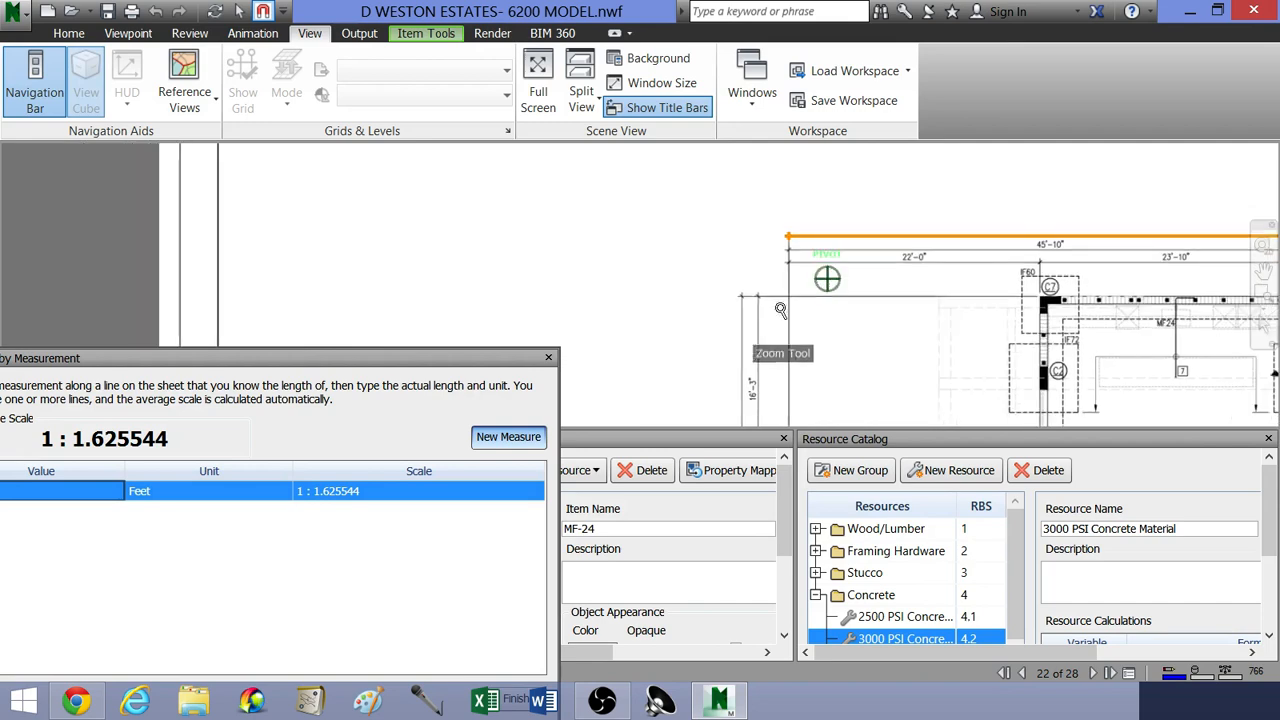
pyautogui.moveTo(775, 312); pyautogui.dragTo(877, 266, button='middle')
pyautogui.scroll(6, 878, 266)
pyautogui.moveTo(787, 238); pyautogui.dragTo(837, 271, button='middle')
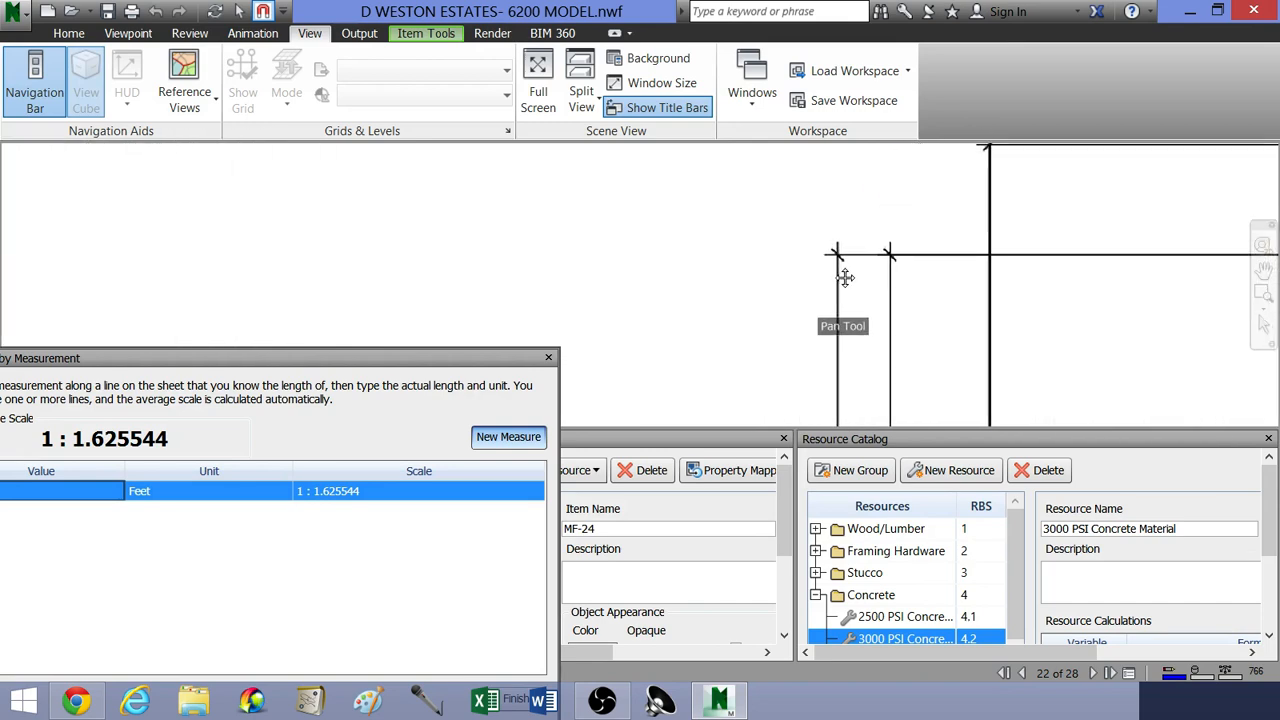
pyautogui.scroll(-8, 846, 277)
pyautogui.scroll(2, 851, 376)
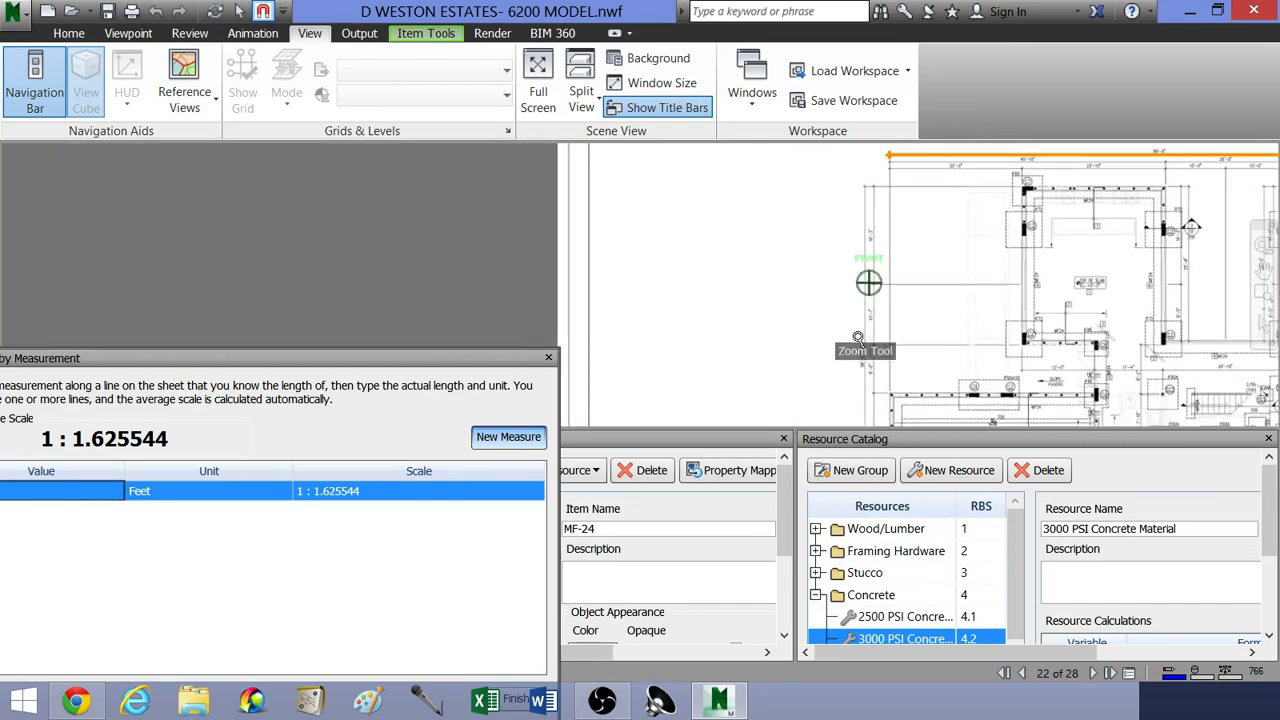
pyautogui.scroll(5, 851, 370)
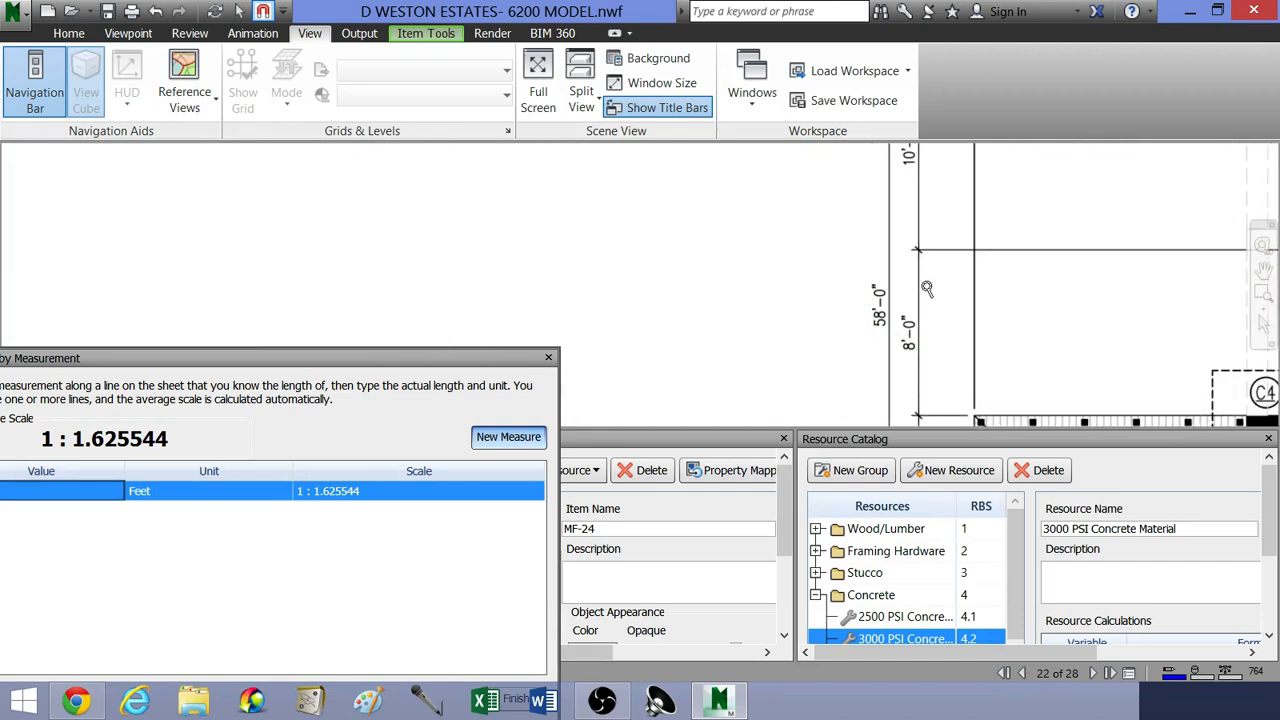
pyautogui.scroll(-6, 900, 290)
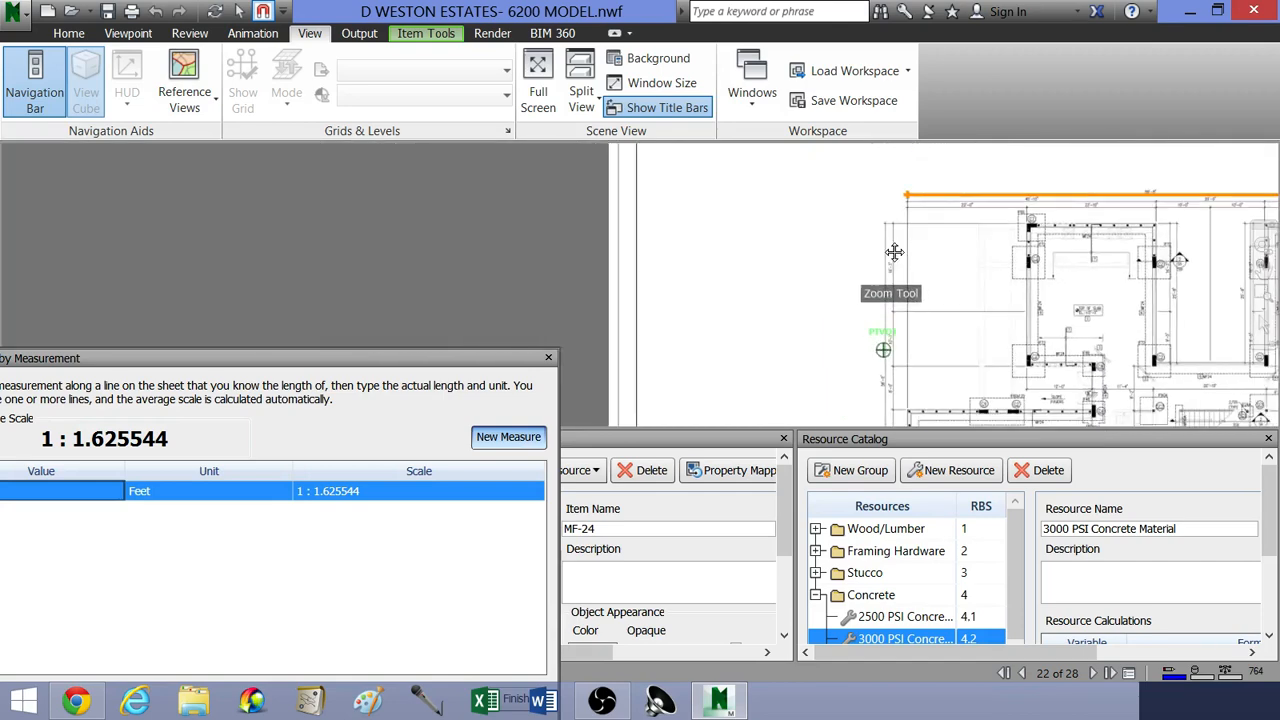
pyautogui.scroll(8, 894, 252)
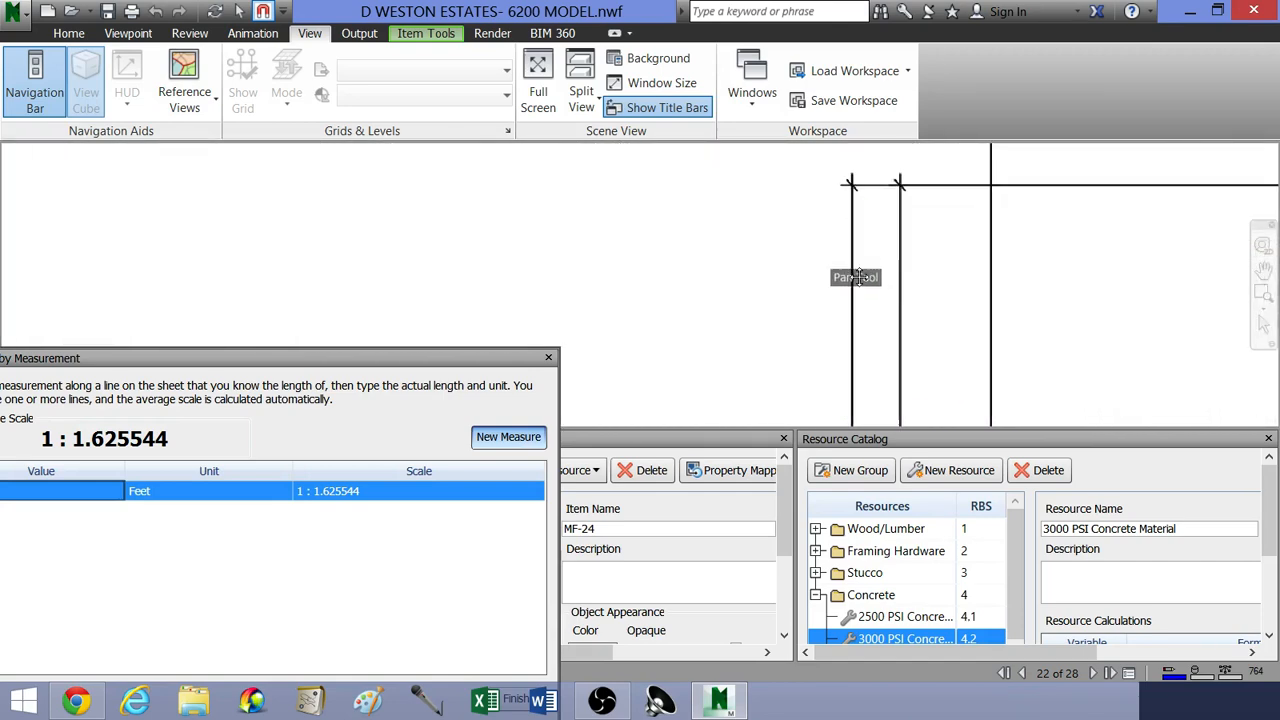
pyautogui.scroll(5, 858, 277)
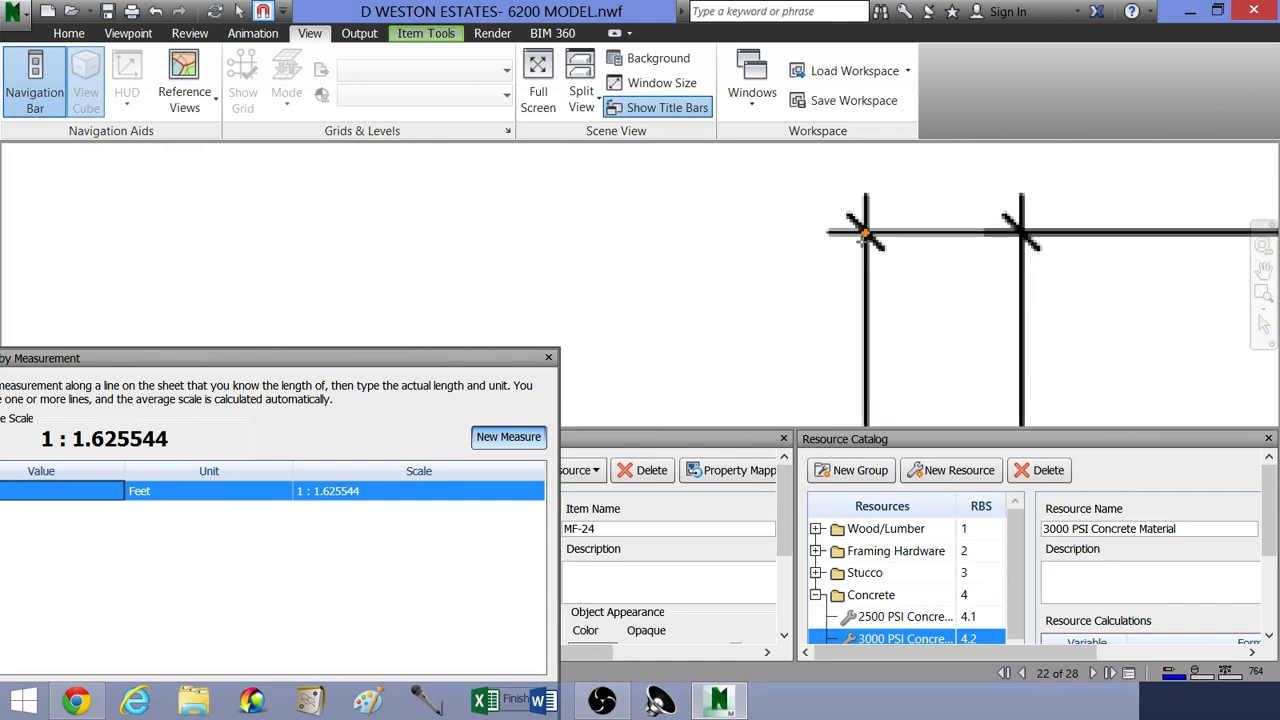
# Step: End the traced line at the lower end of the 58'-0" vertical dimension and set its actual length to 58 feet
pyautogui.scroll(-6, 865, 233)
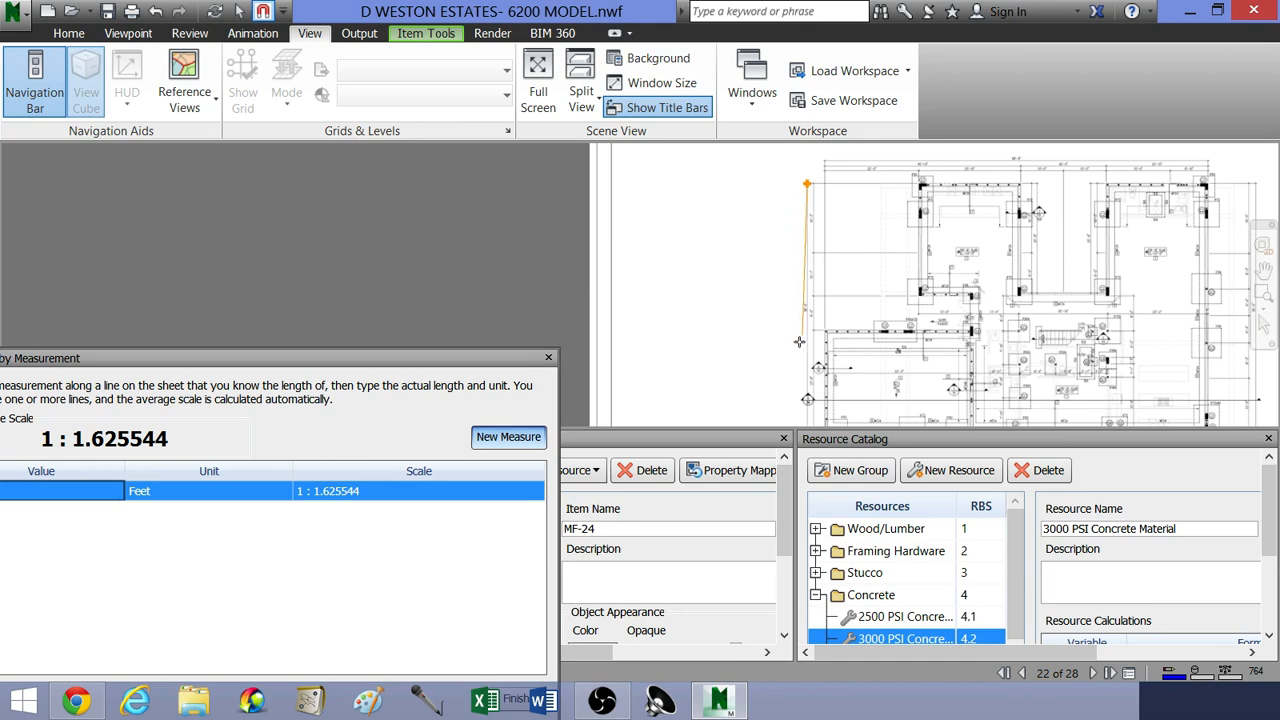
pyautogui.scroll(6, 799, 342)
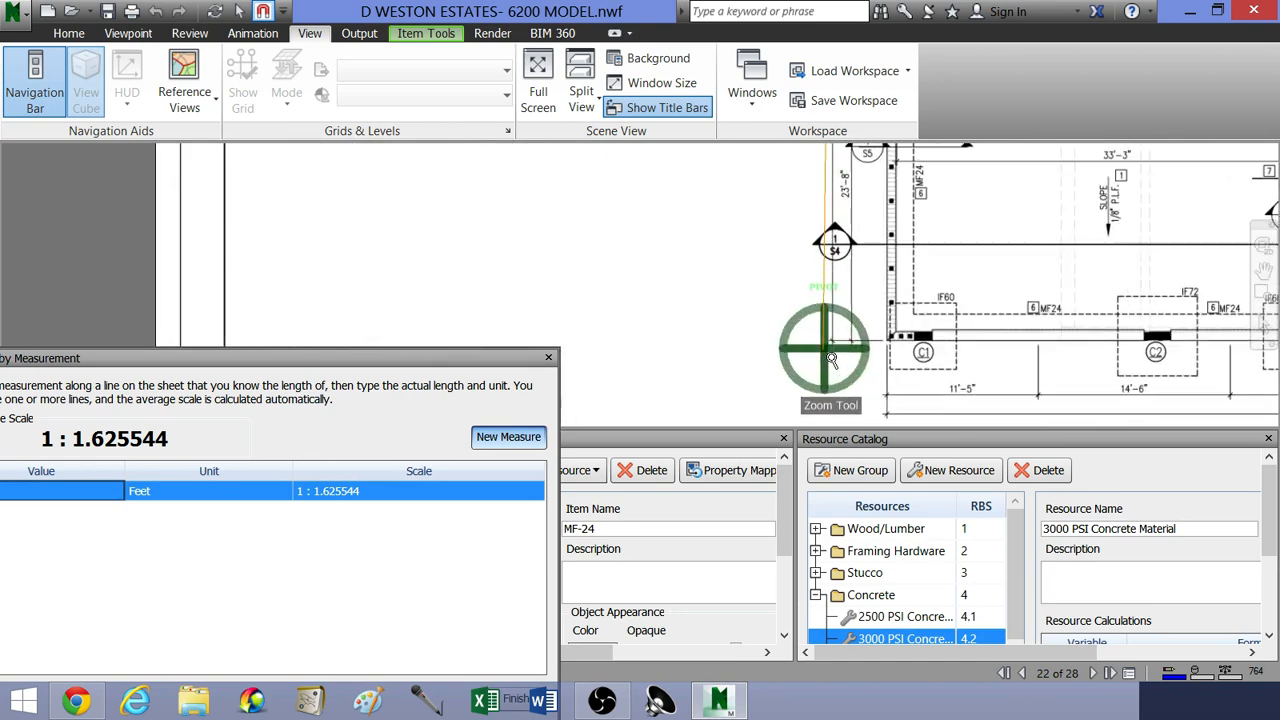
pyautogui.scroll(4, 830, 358)
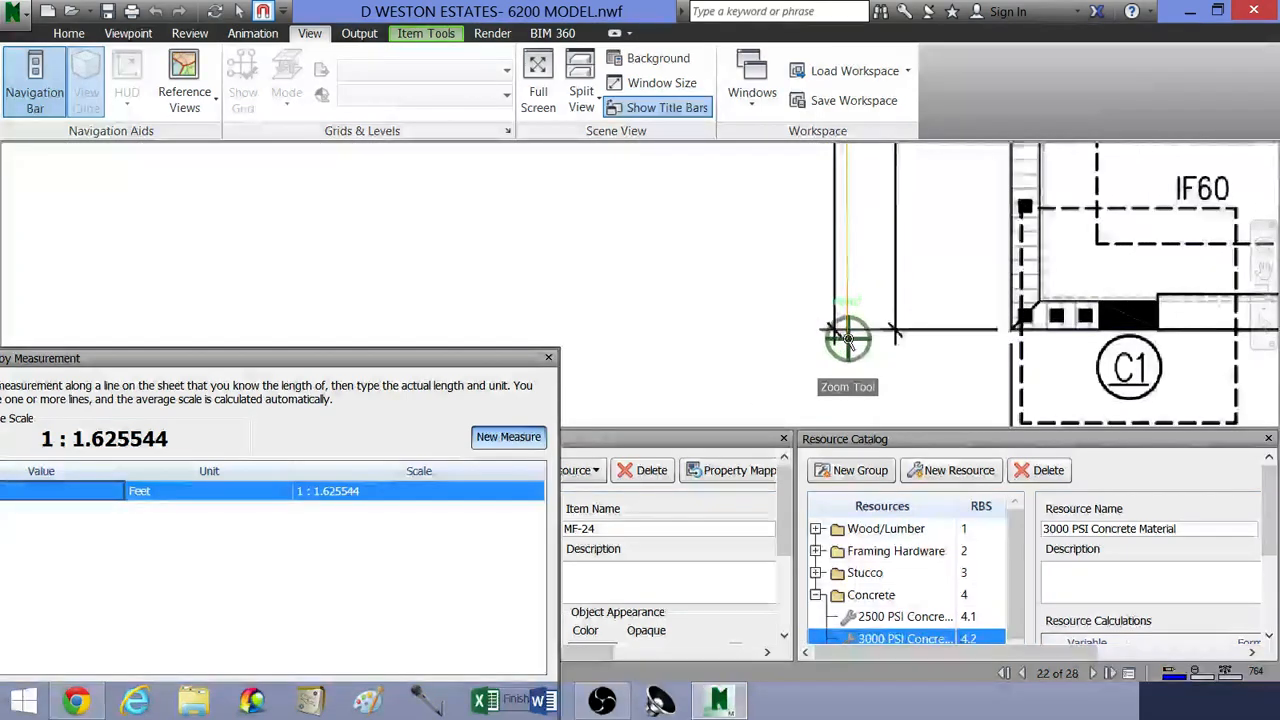
pyautogui.scroll(4, 847, 340)
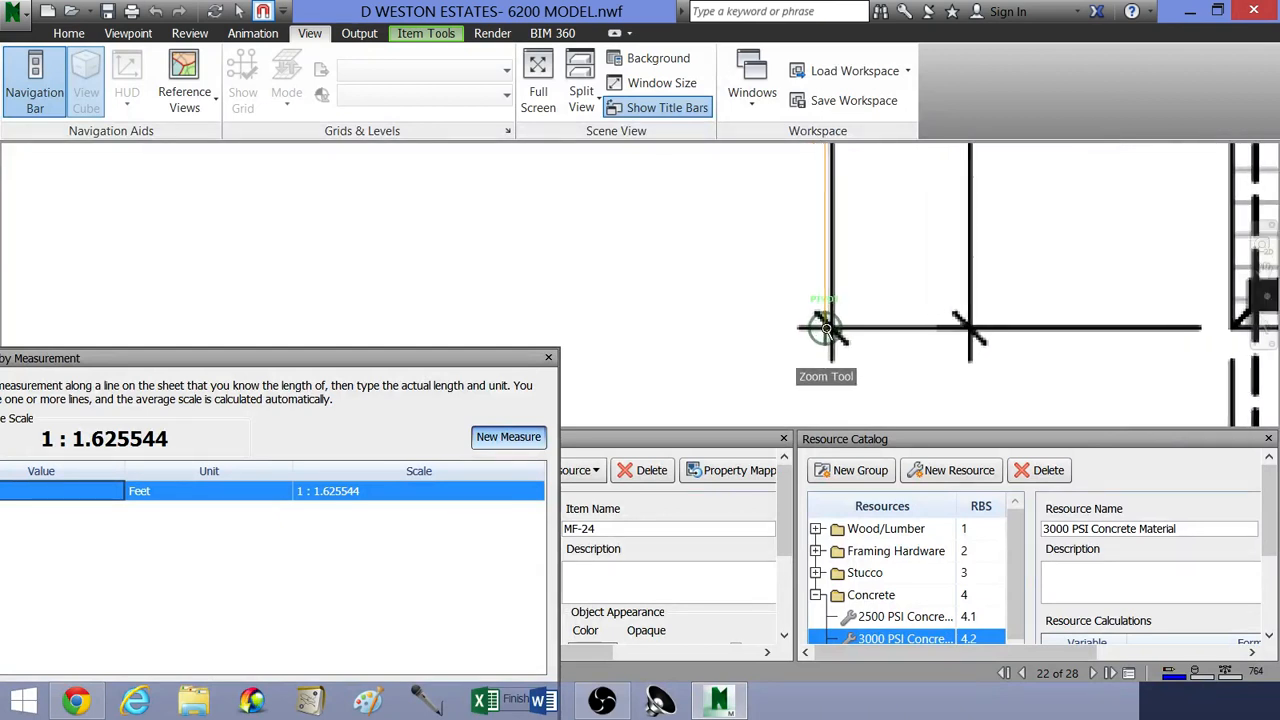
pyautogui.scroll(4, 826, 330)
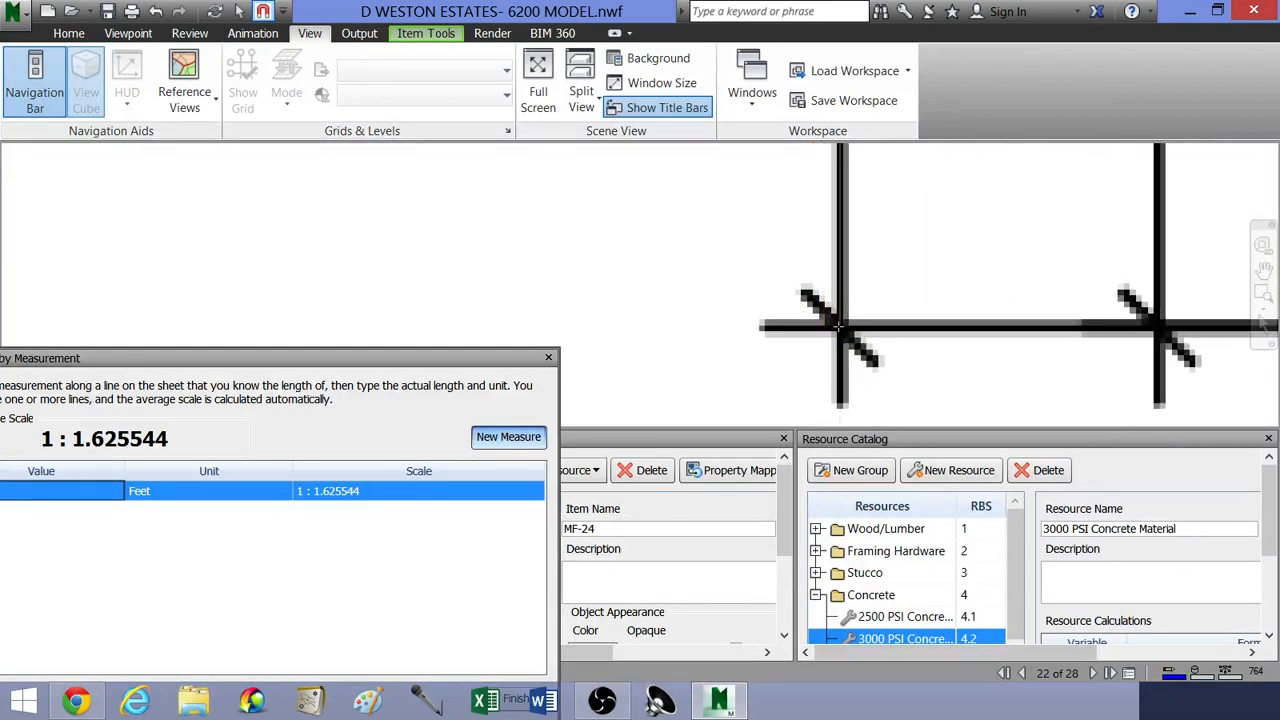
pyautogui.click(839, 326)
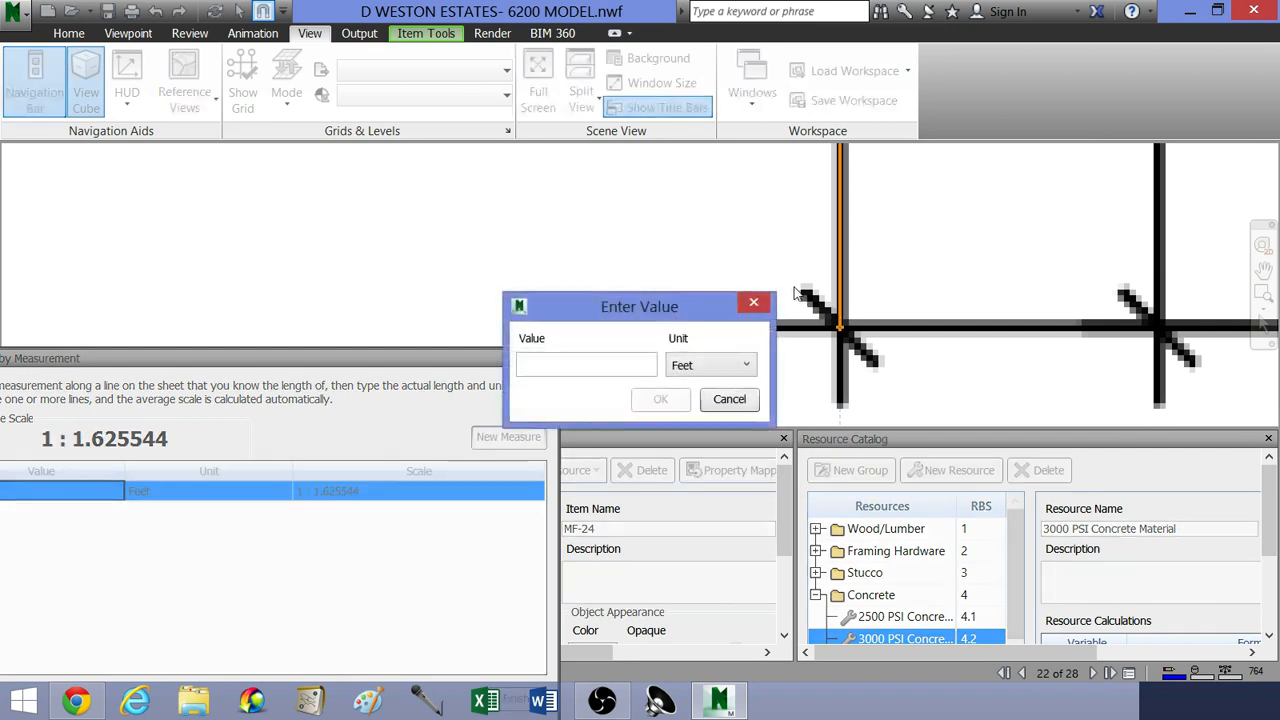
pyautogui.click(595, 368)
pyautogui.write('58')
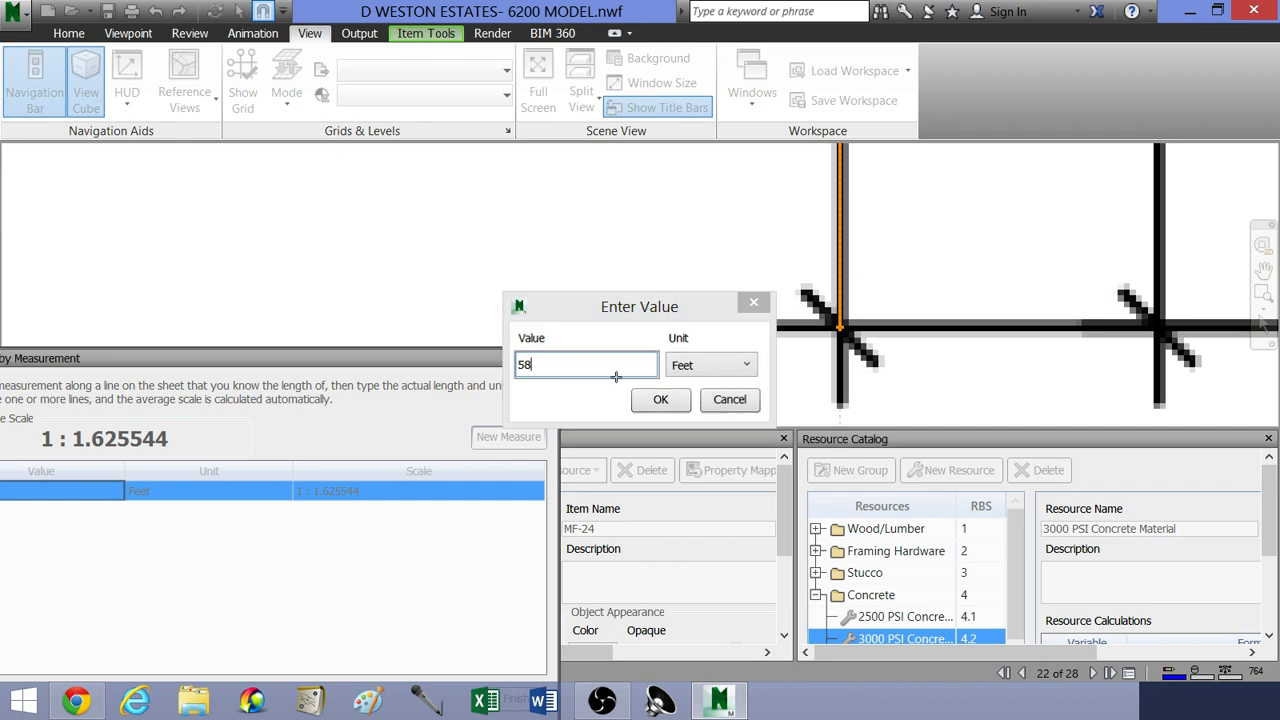
pyautogui.press('Return')
# Step: Examine the traced vertical line against the overall depth dimension label beside the plan
pyautogui.scroll(-4, 672, 320)
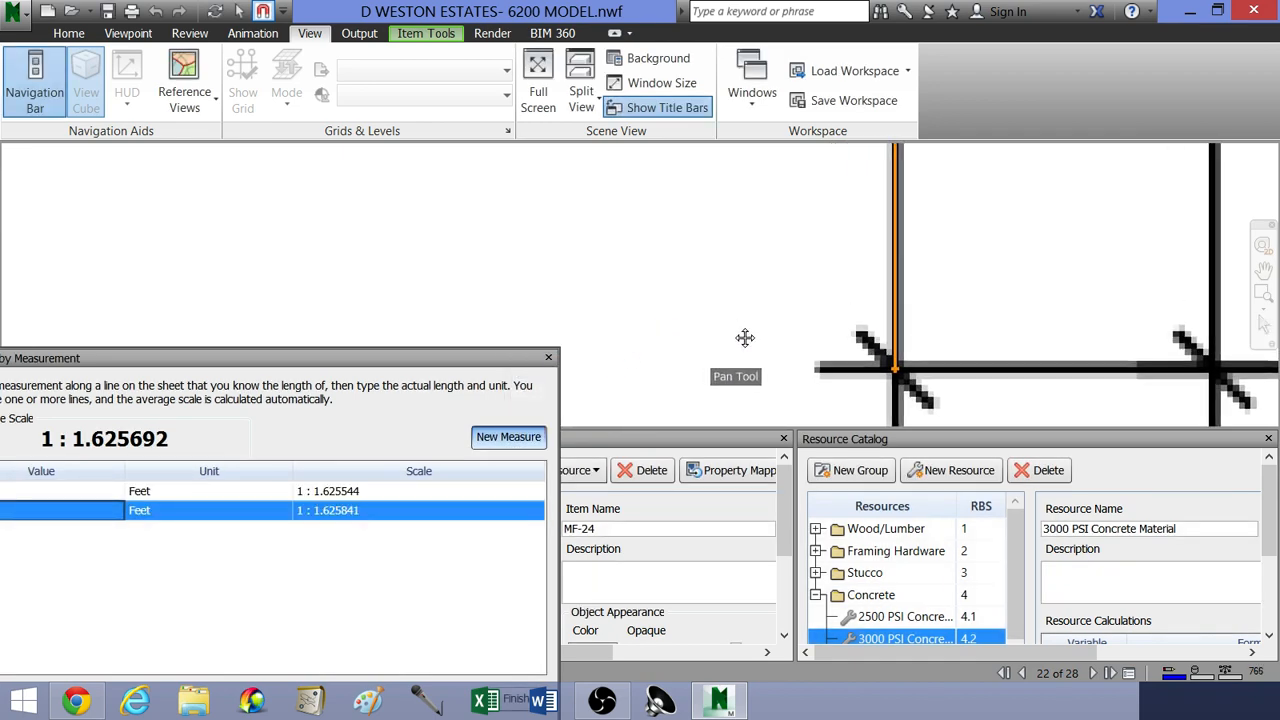
pyautogui.scroll(-6, 659, 256)
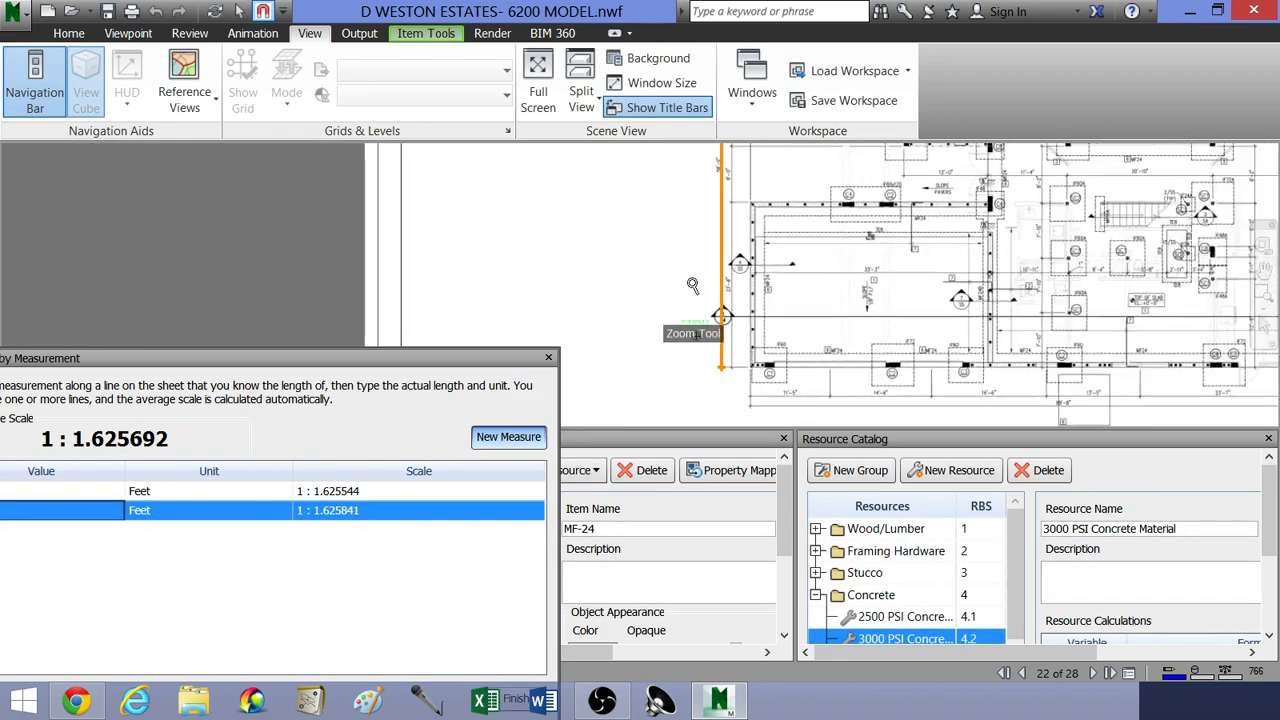
pyautogui.scroll(8, 719, 270)
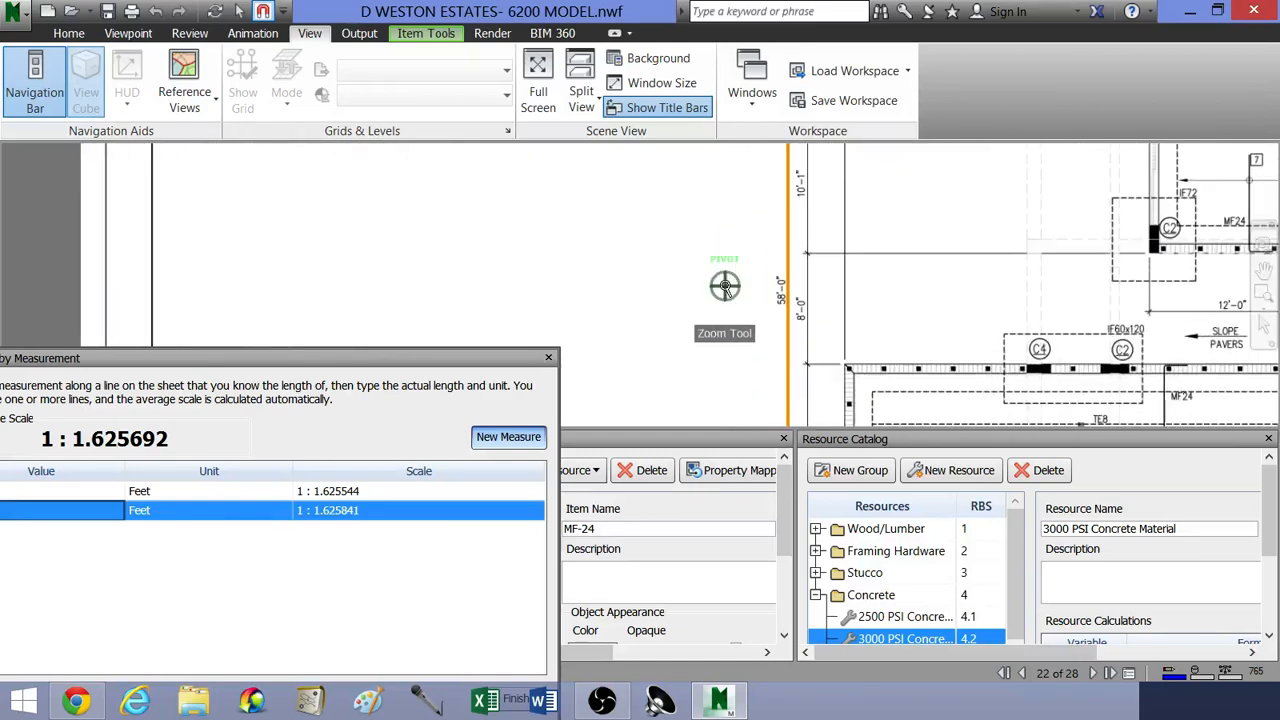
pyautogui.scroll(5, 776, 305)
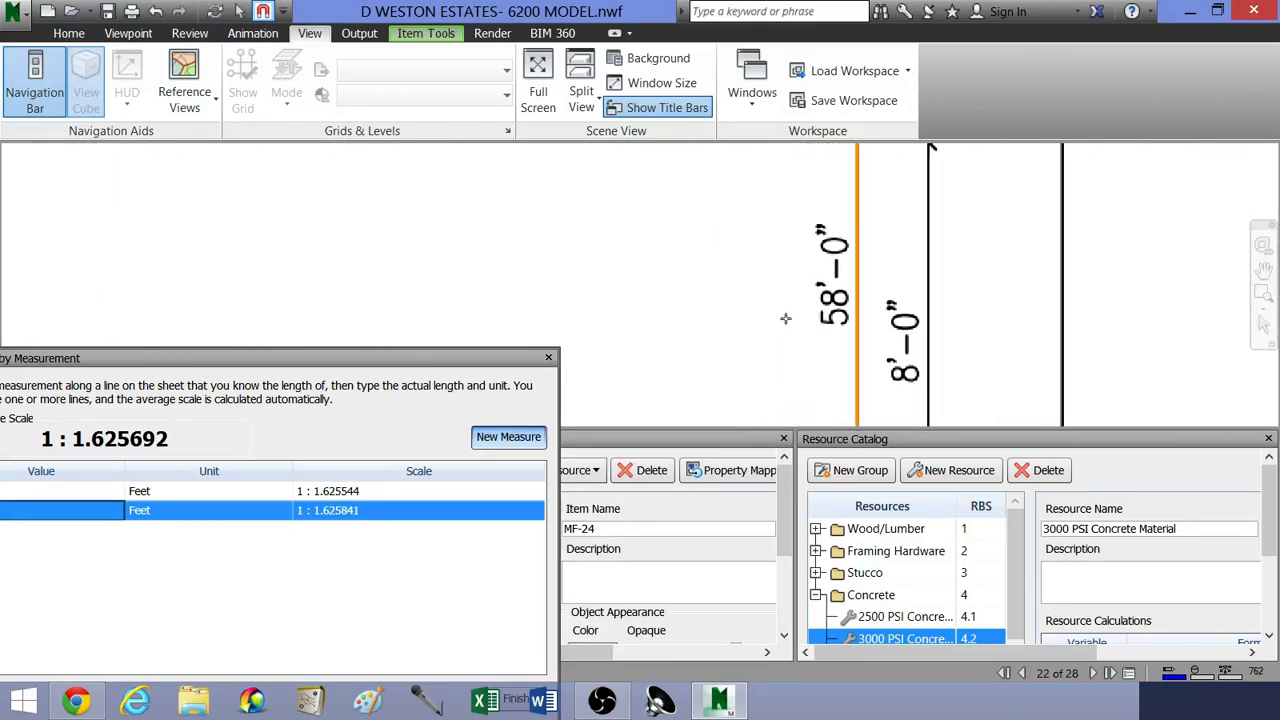
pyautogui.moveTo(785, 318); pyautogui.dragTo(737, 309, button='middle')
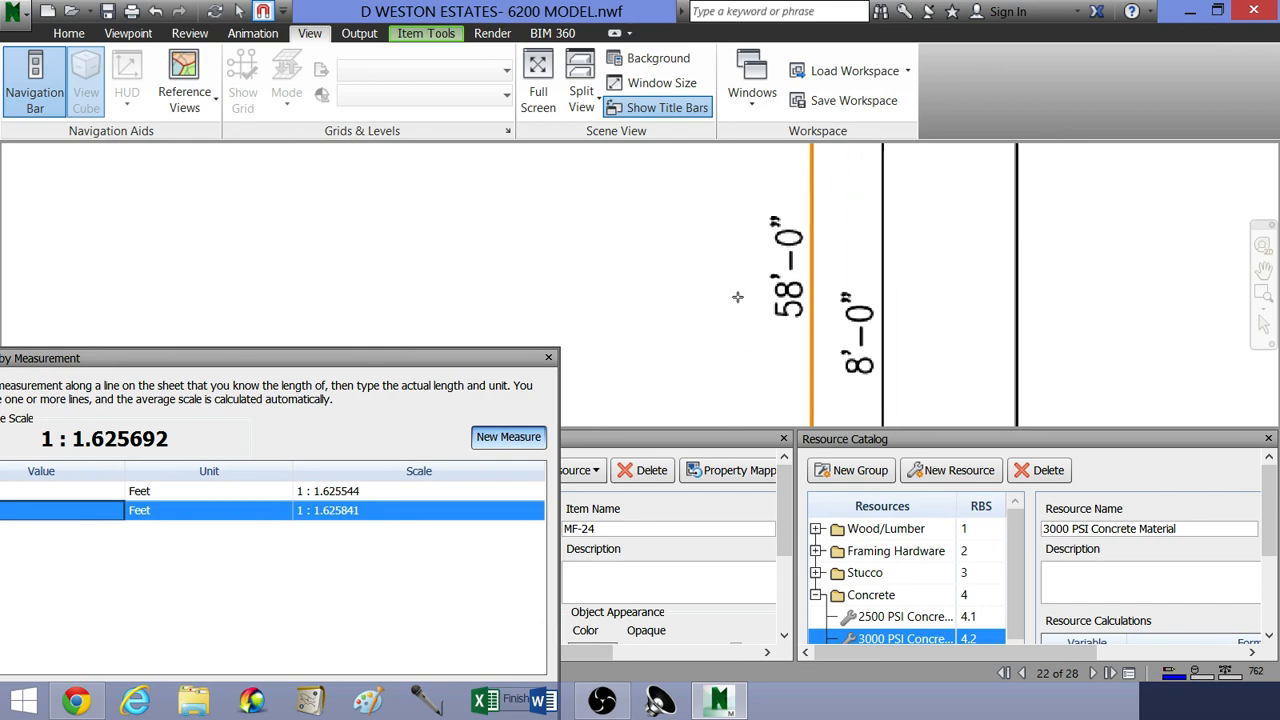
pyautogui.scroll(-5, 737, 297)
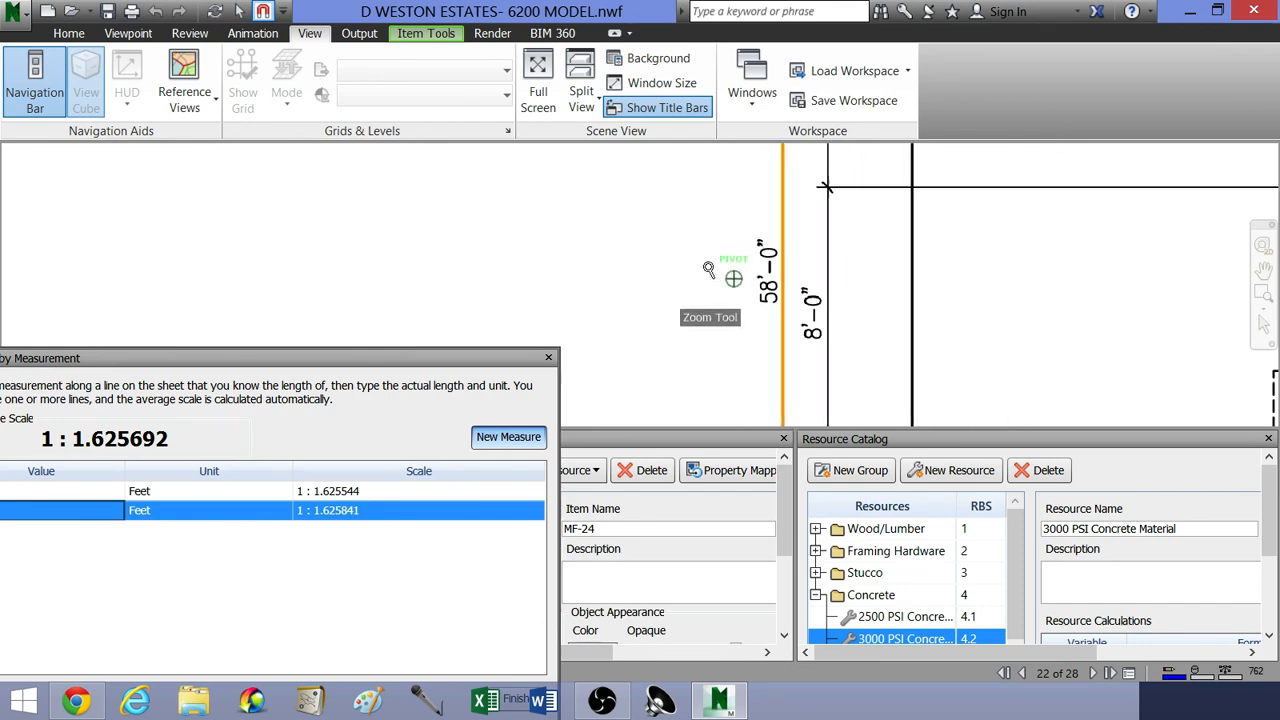
pyautogui.scroll(5, 712, 214)
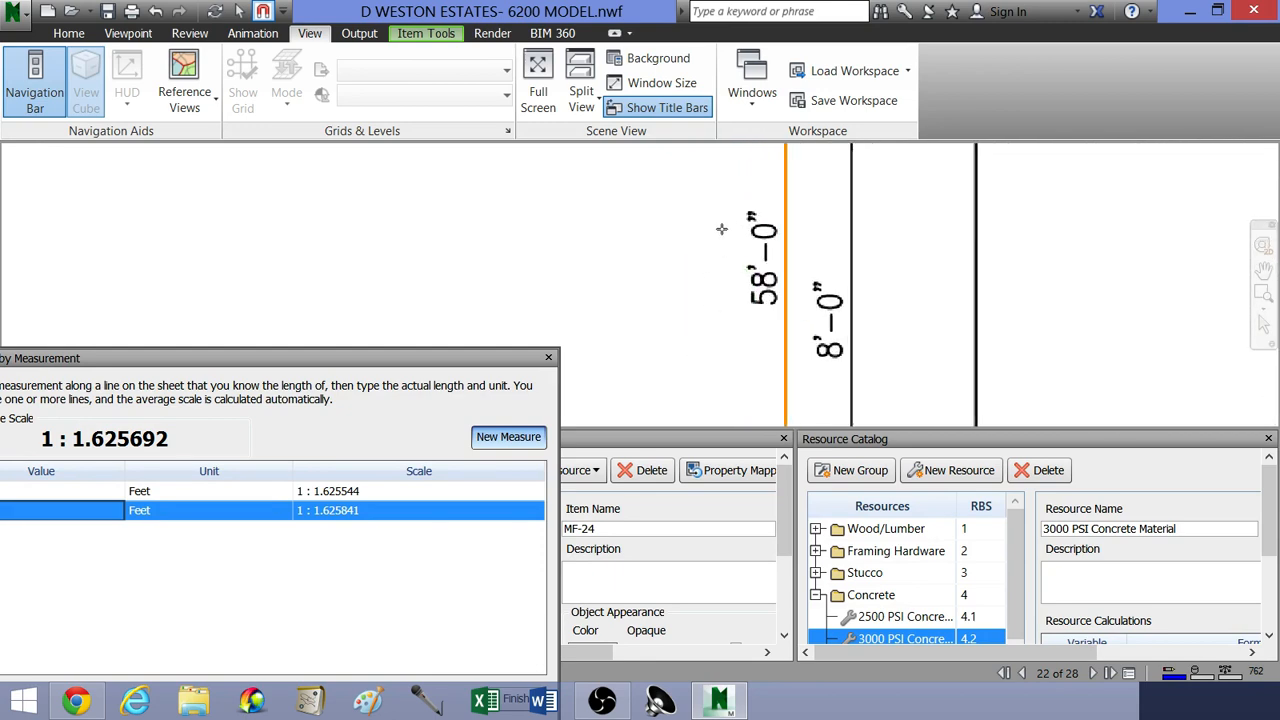
pyautogui.scroll(-5, 721, 229)
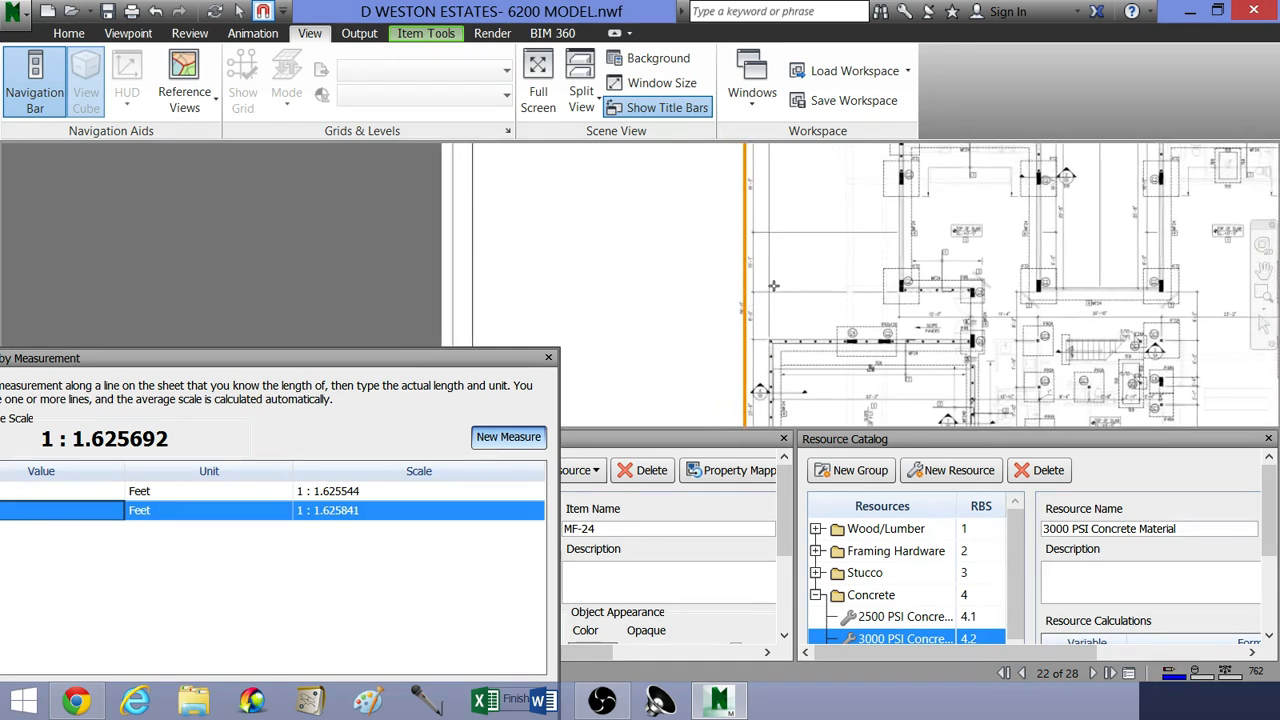
pyautogui.moveTo(774, 286); pyautogui.dragTo(728, 294, button='middle')
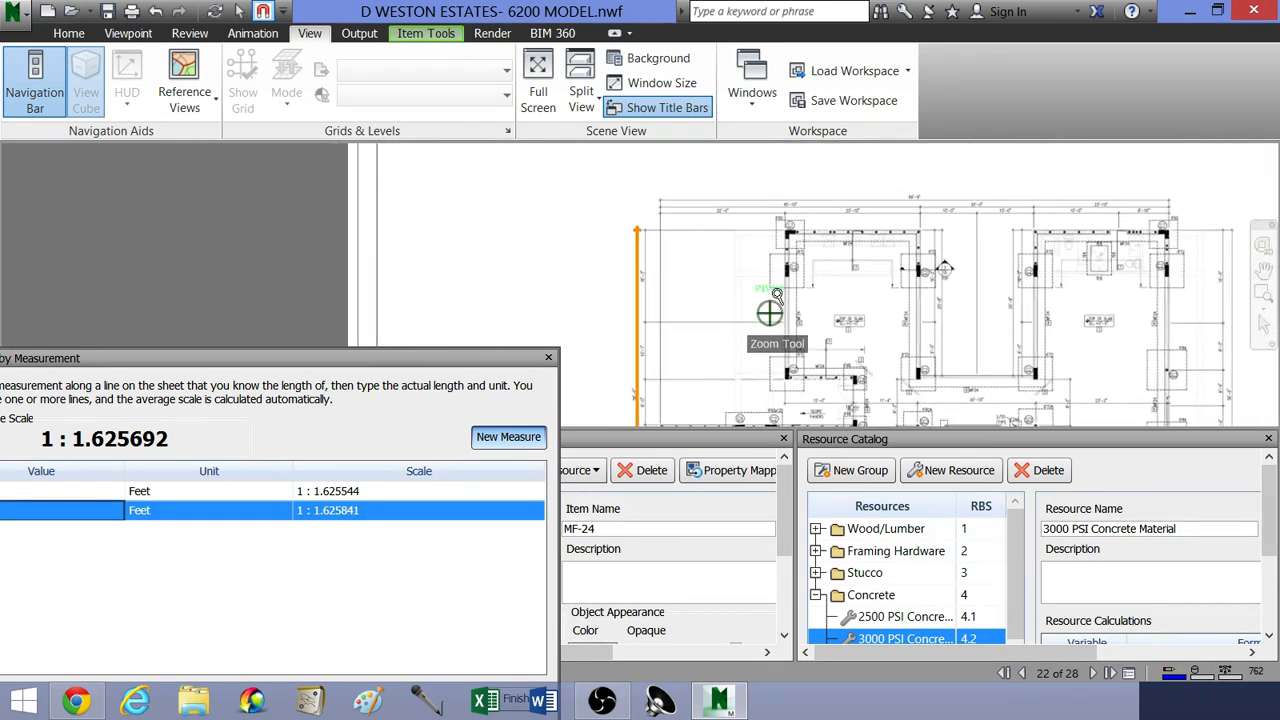
pyautogui.moveTo(717, 259); pyautogui.dragTo(819, 257)
pyautogui.scroll(5, 761, 368)
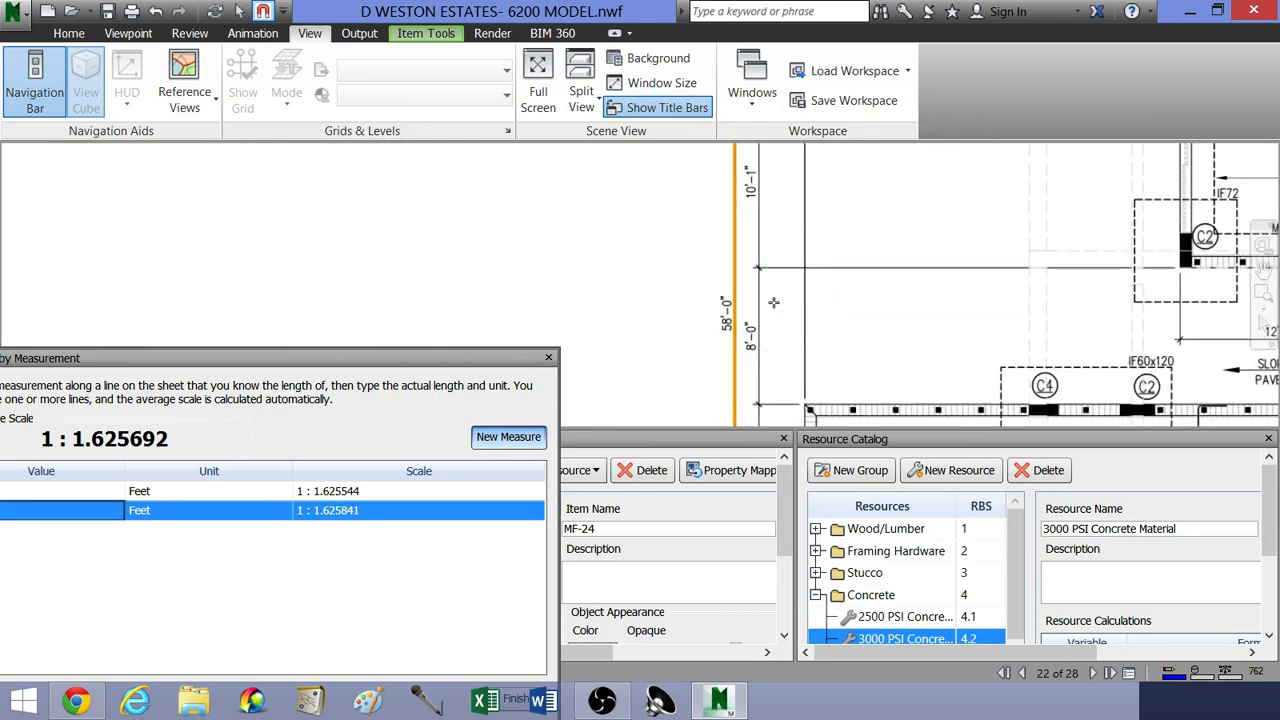
pyautogui.scroll(3, 773, 302)
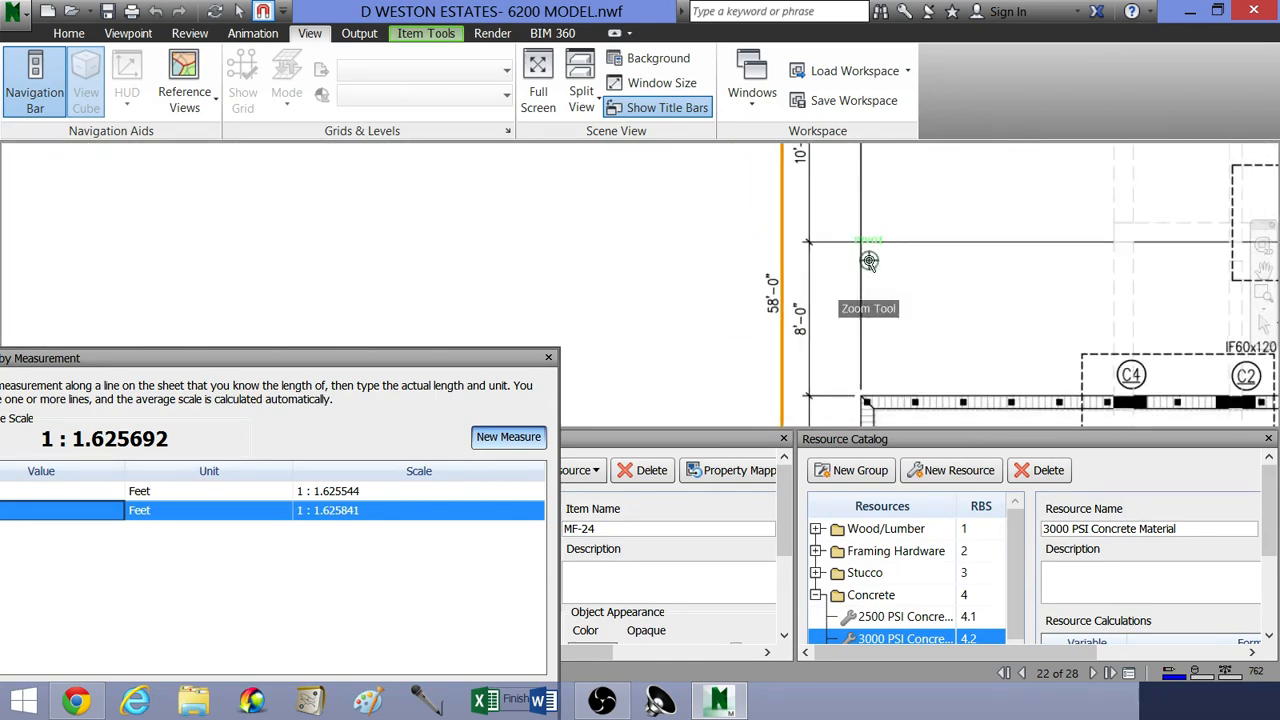
pyautogui.scroll(-5, 869, 260)
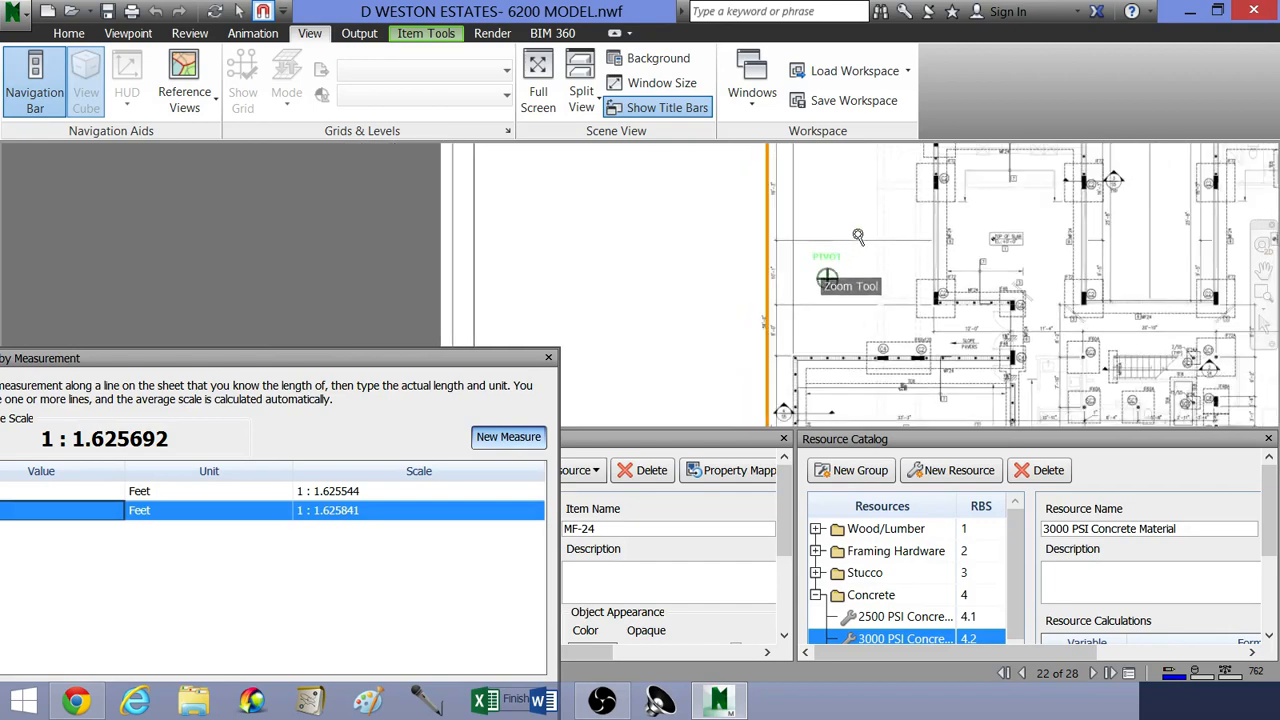
pyautogui.scroll(-3, 857, 250)
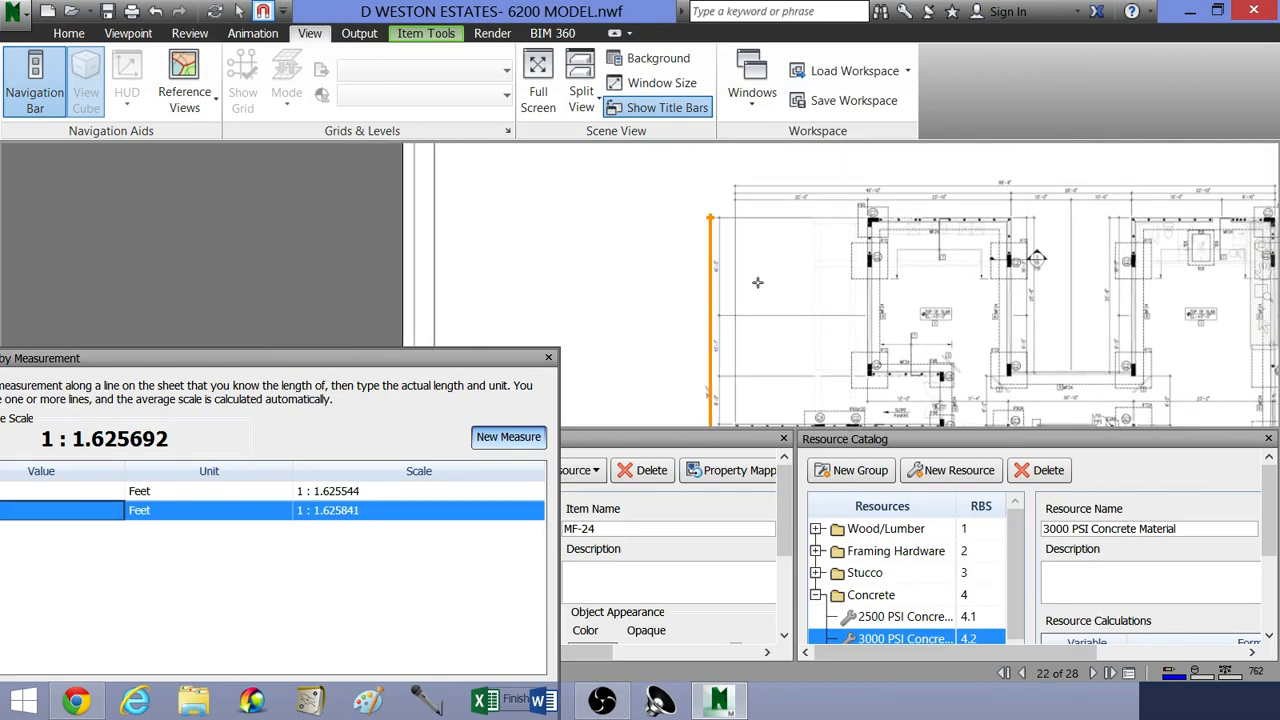
pyautogui.scroll(-3, 771, 277)
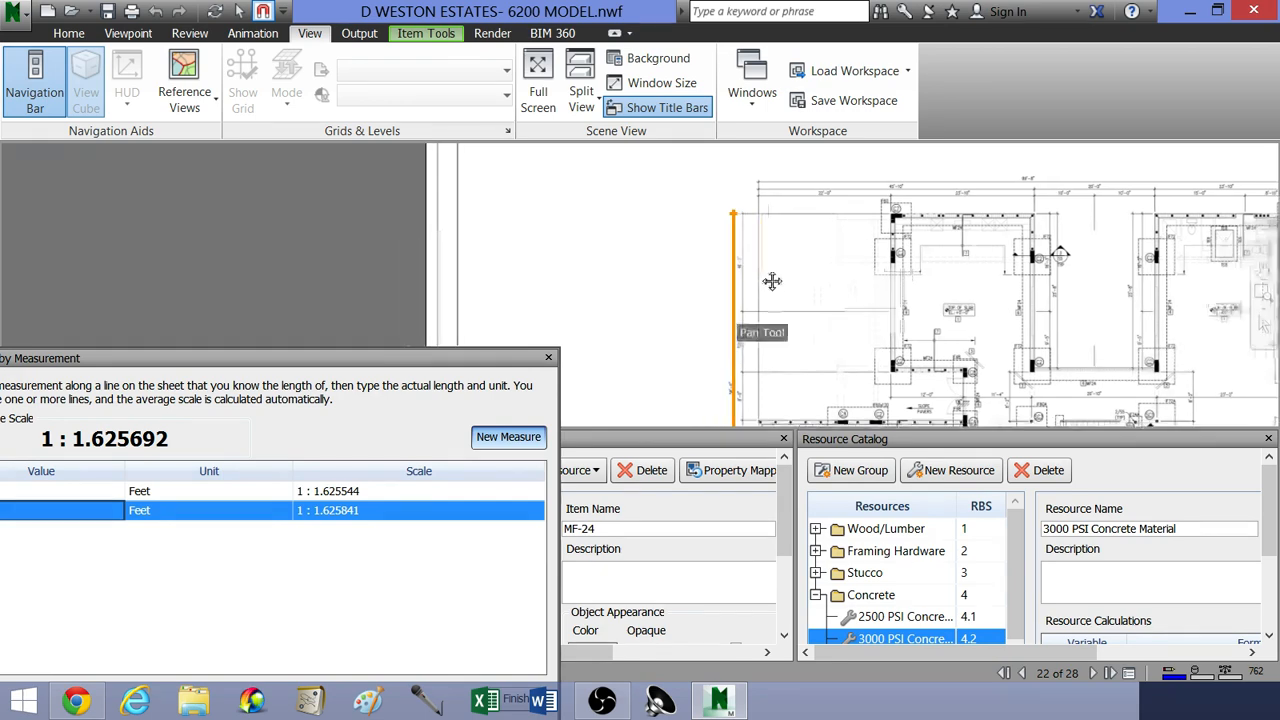
# Step: Move the scale window clear of the lower panels and finish the scale calibration with both traced measurements
pyautogui.moveTo(830, 309); pyautogui.dragTo(768, 287, button='middle')
pyautogui.moveTo(463, 368); pyautogui.dragTo(495, 229)
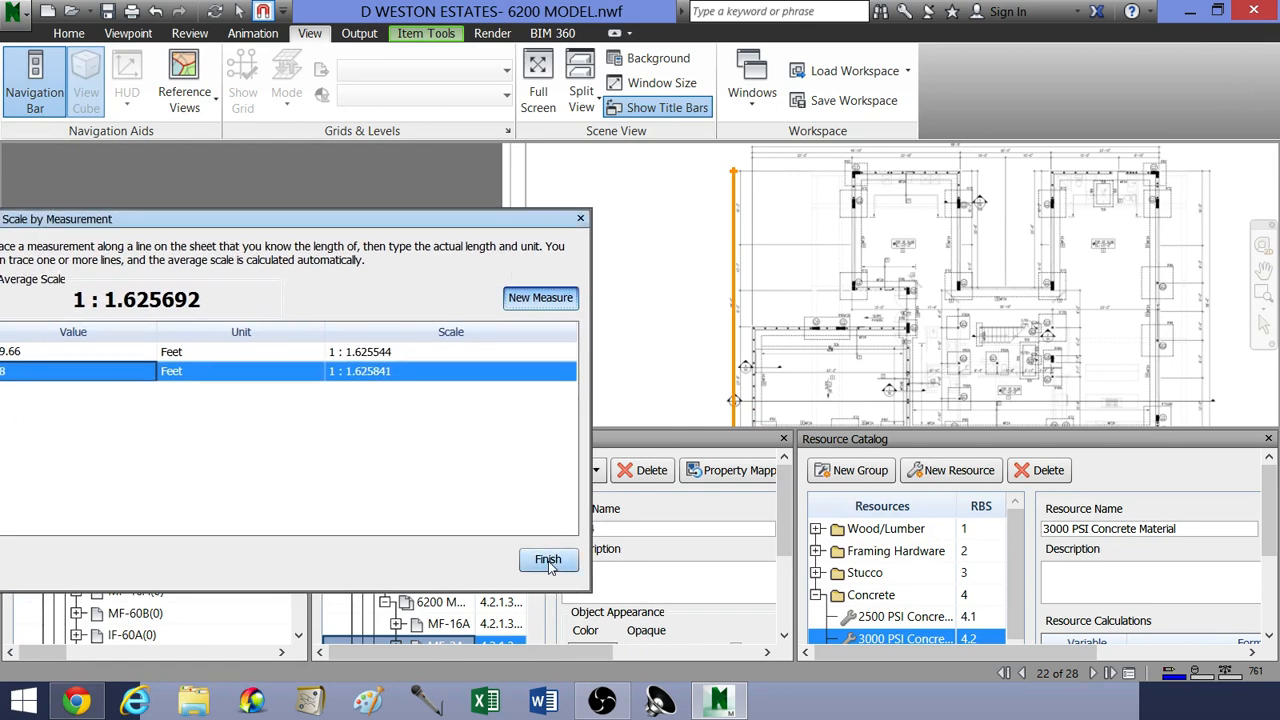
pyautogui.click(548, 561)
# Step: Rotate the sheet 90 degrees counterclockwise so the foundation plan reads upright, and leave the Rotate tool
pyautogui.scroll(6, 614, 356)
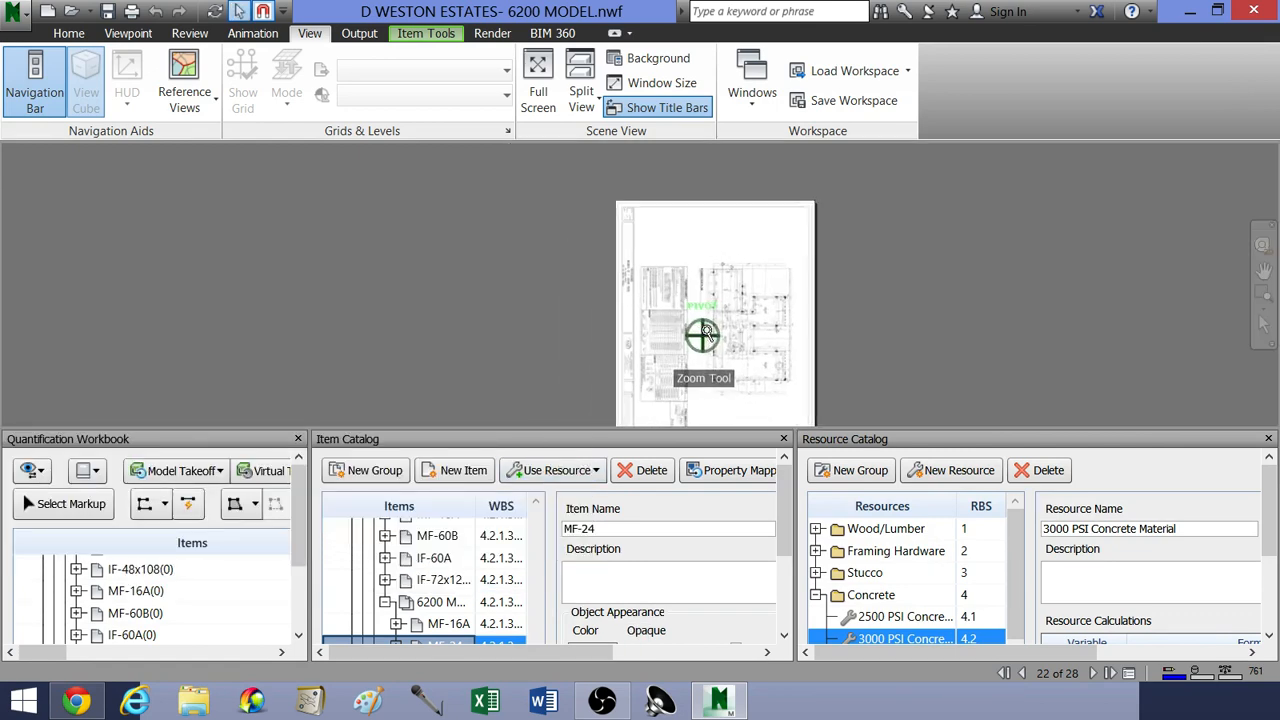
pyautogui.scroll(-5, 571, 309)
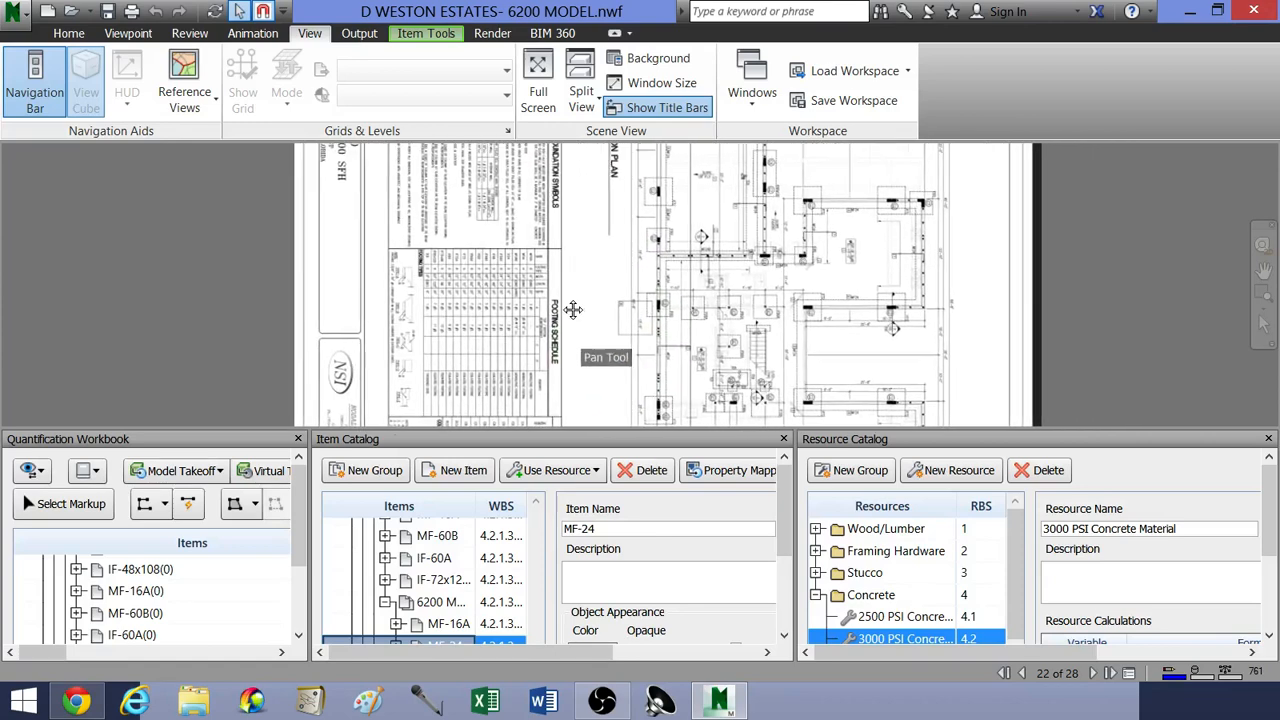
pyautogui.scroll(1, 534, 330)
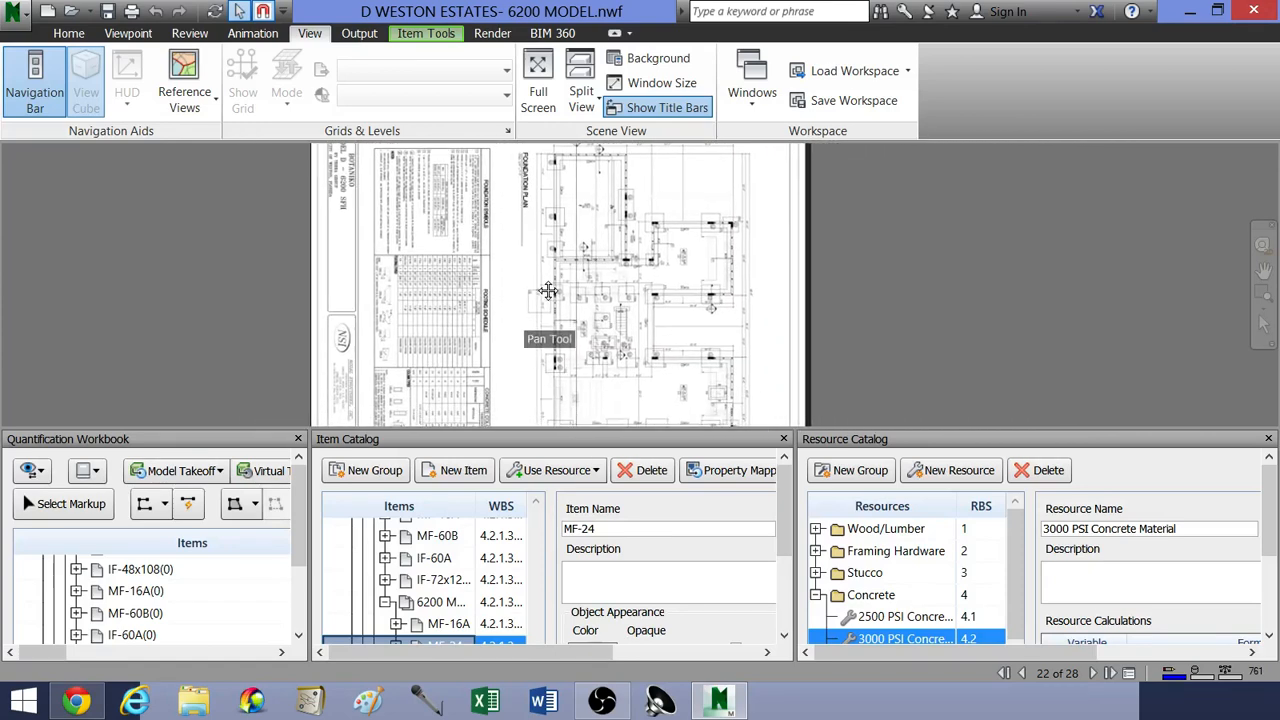
pyautogui.scroll(-3, 505, 325)
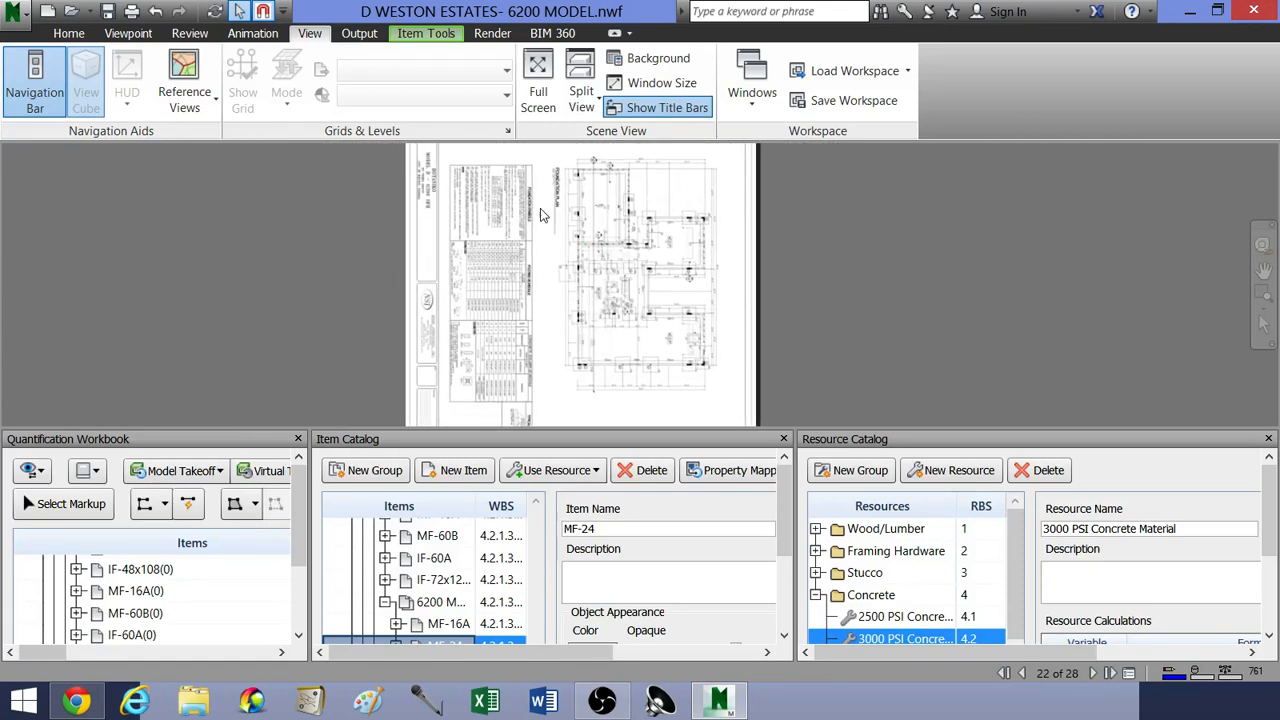
pyautogui.click(428, 34)
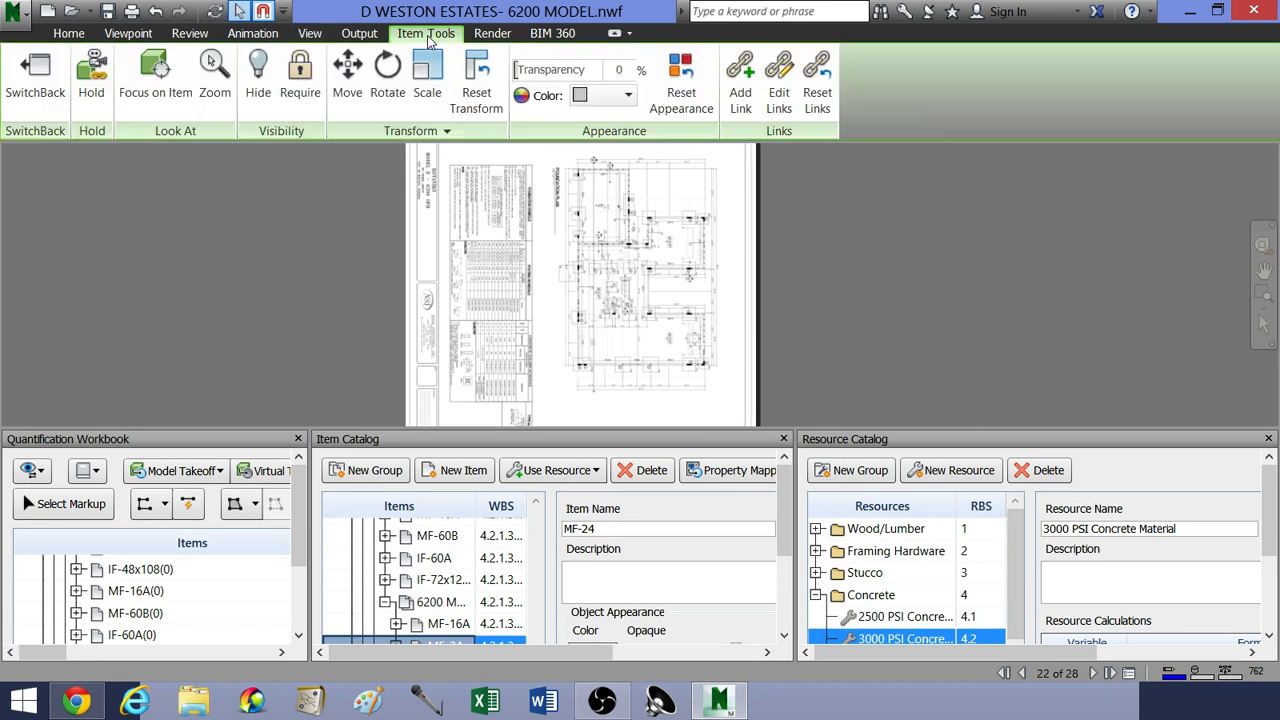
pyautogui.click(388, 93)
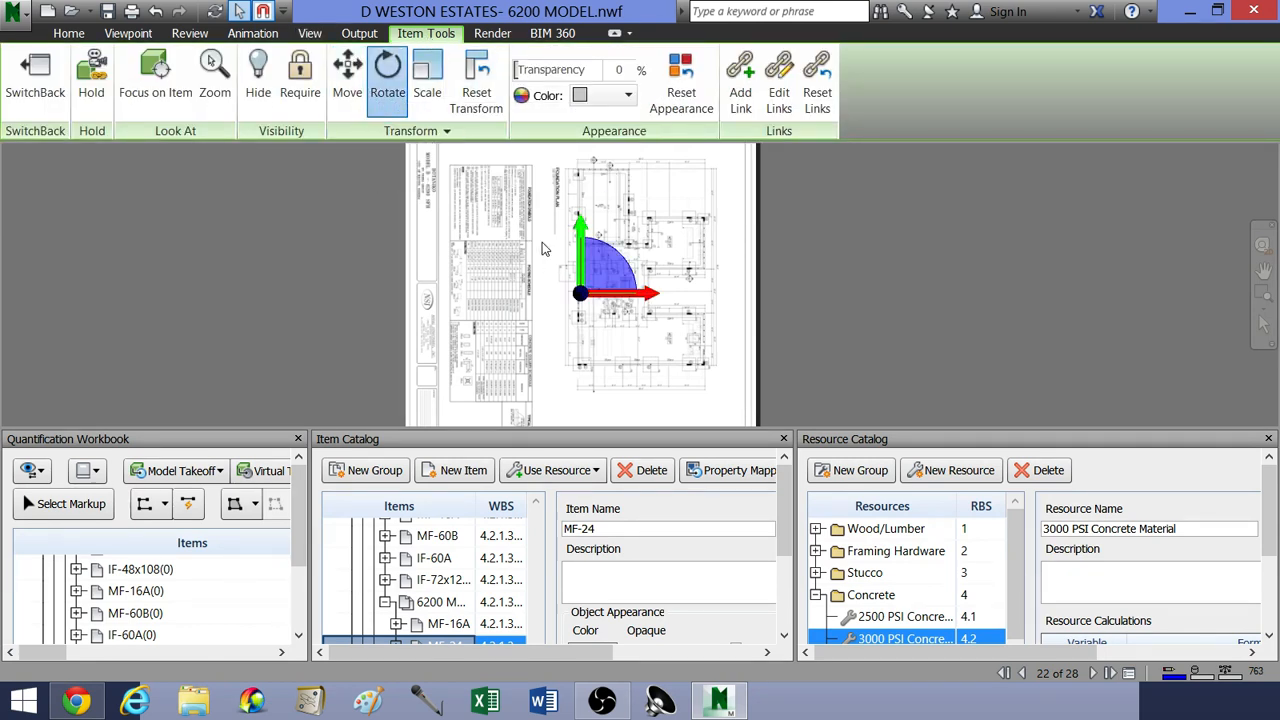
pyautogui.moveTo(620, 262)
pyautogui.mouseDown()
pyautogui.moveTo(586, 243)
pyautogui.moveTo(549, 253)
pyautogui.mouseUp()
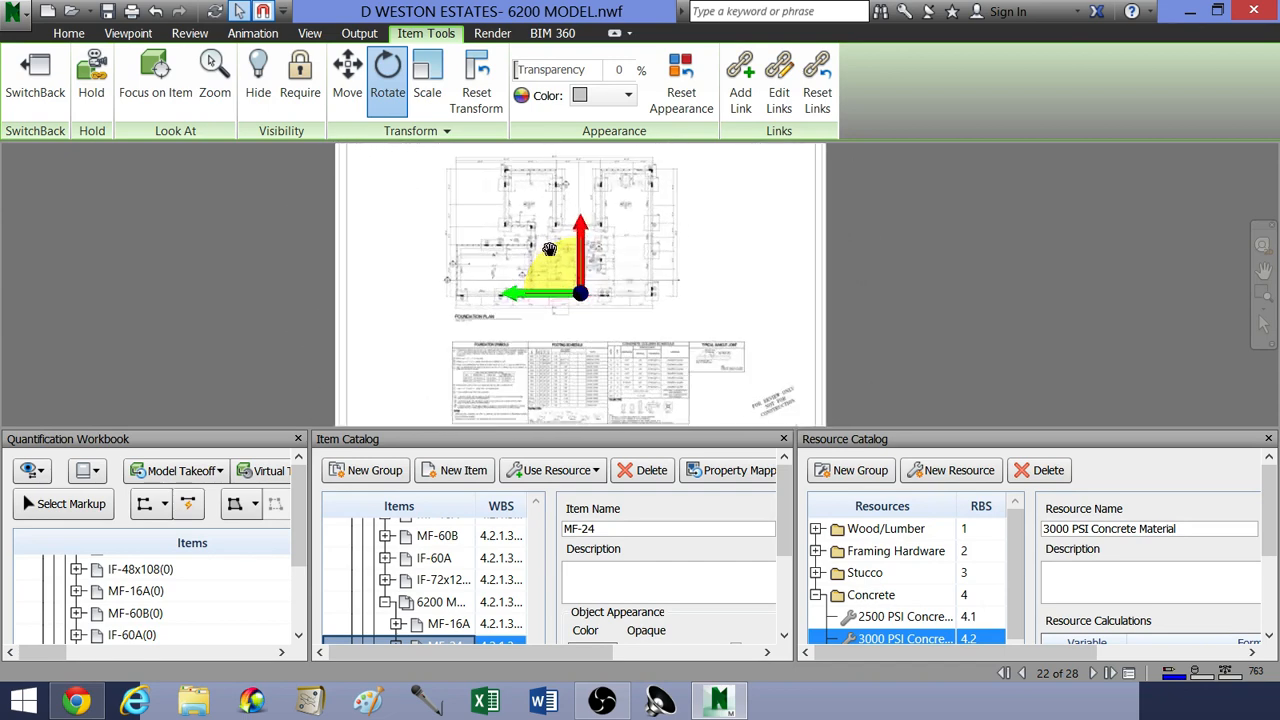
pyautogui.click(386, 82)
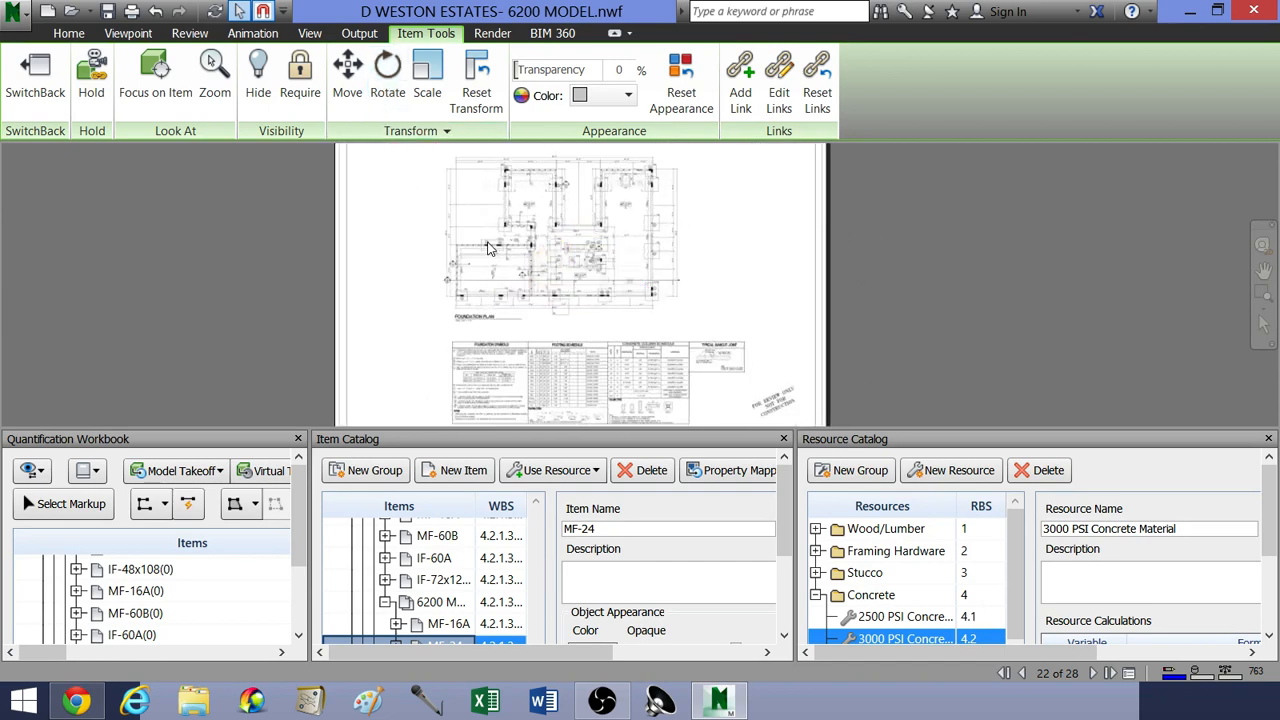
# Step: Start a measurement at the left end of the 22'-0" dimension above the foundation plan
pyautogui.scroll(3, 617, 326)
pyautogui.scroll(5, 624, 240)
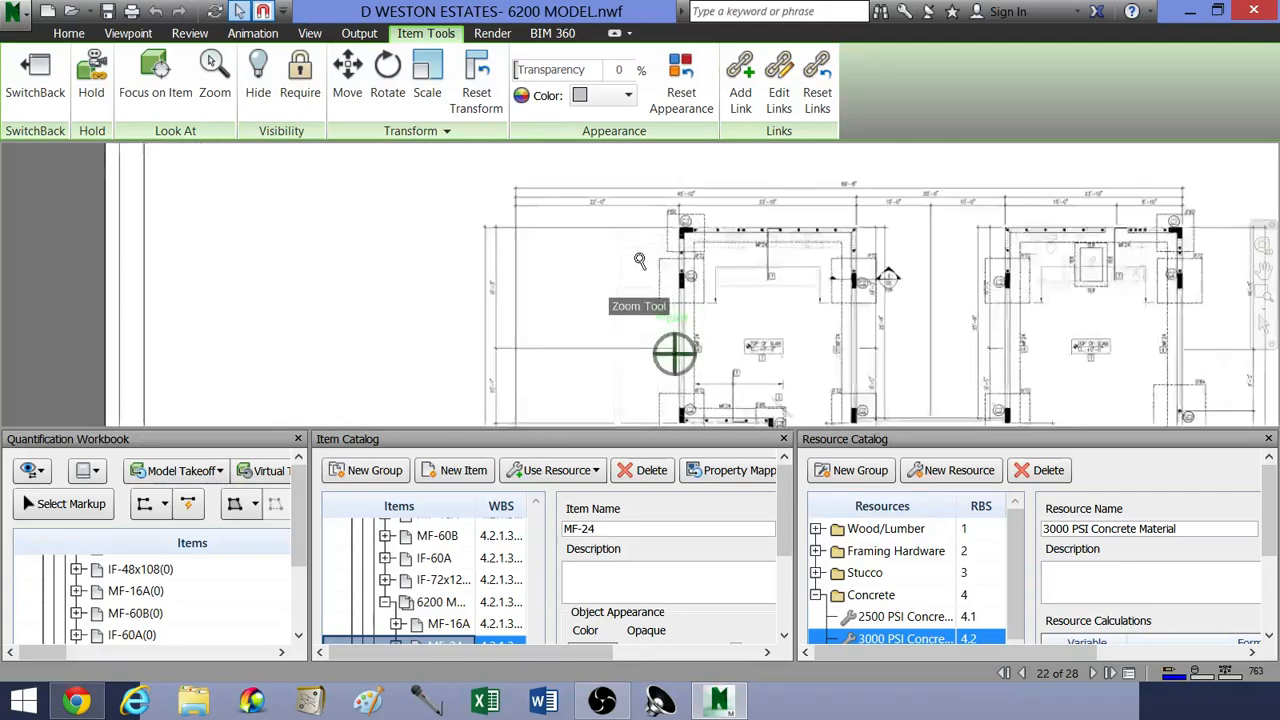
pyautogui.scroll(3, 651, 292)
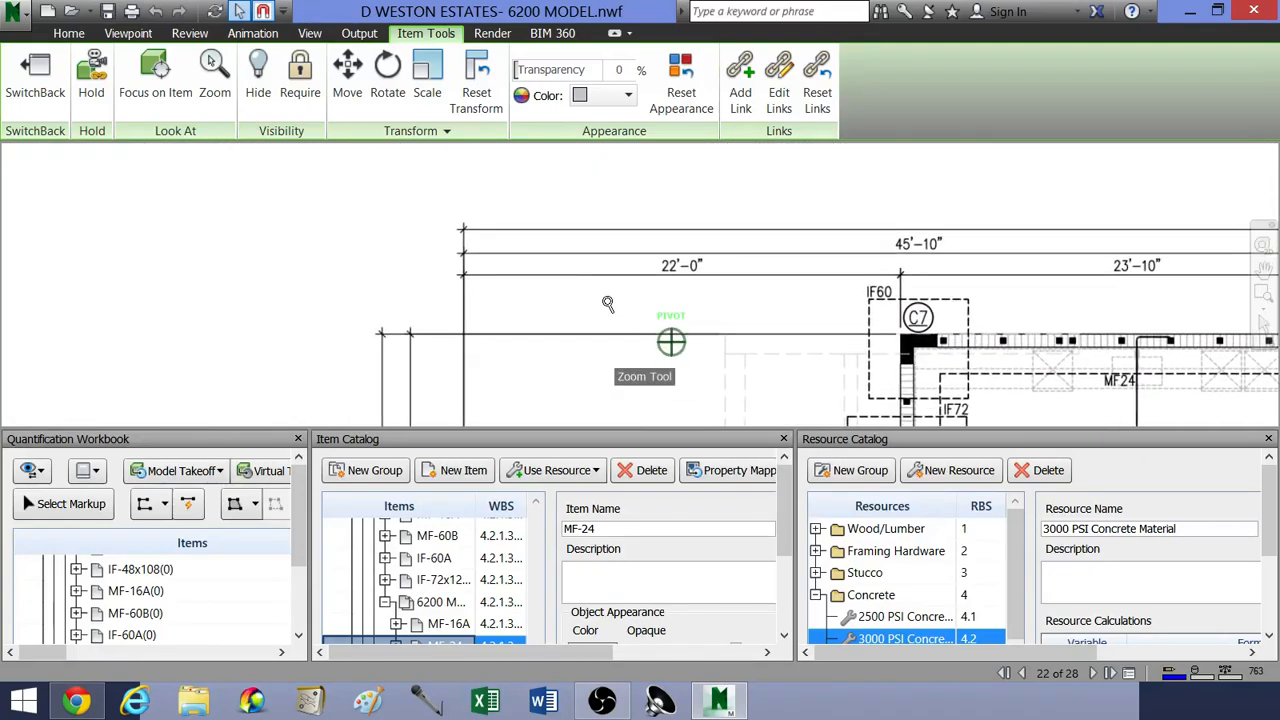
pyautogui.click(190, 34)
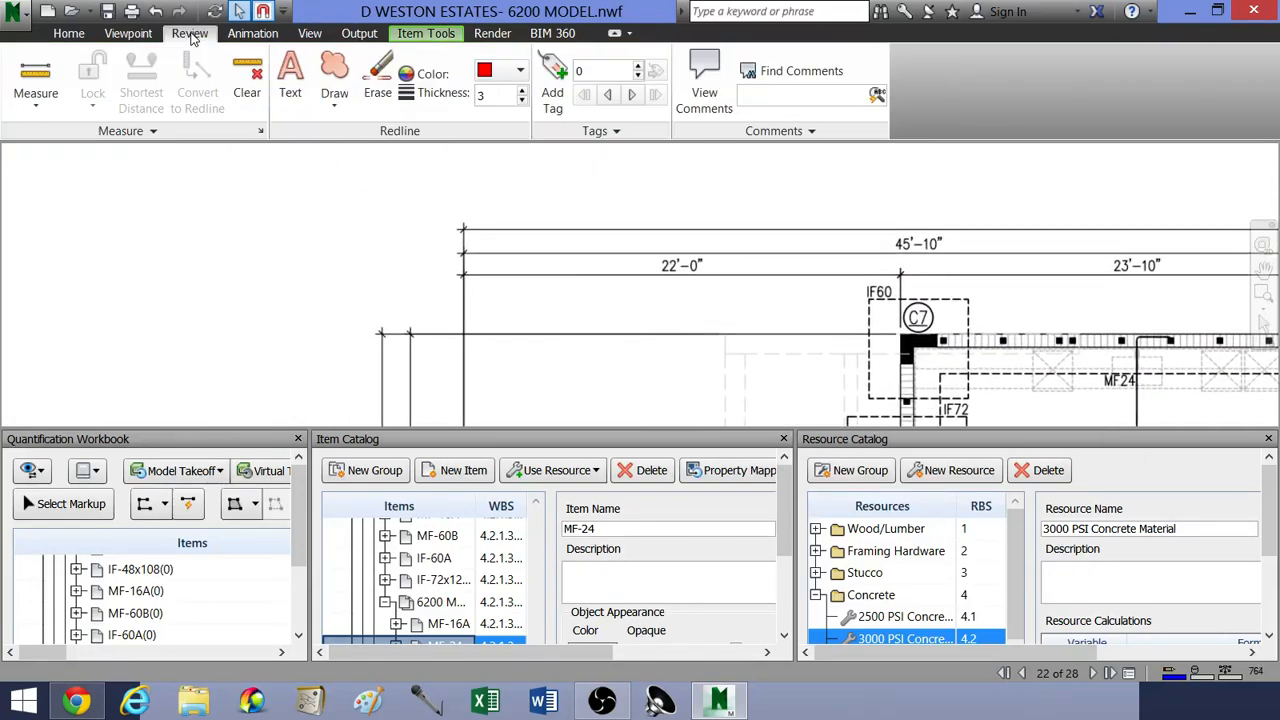
pyautogui.click(51, 78)
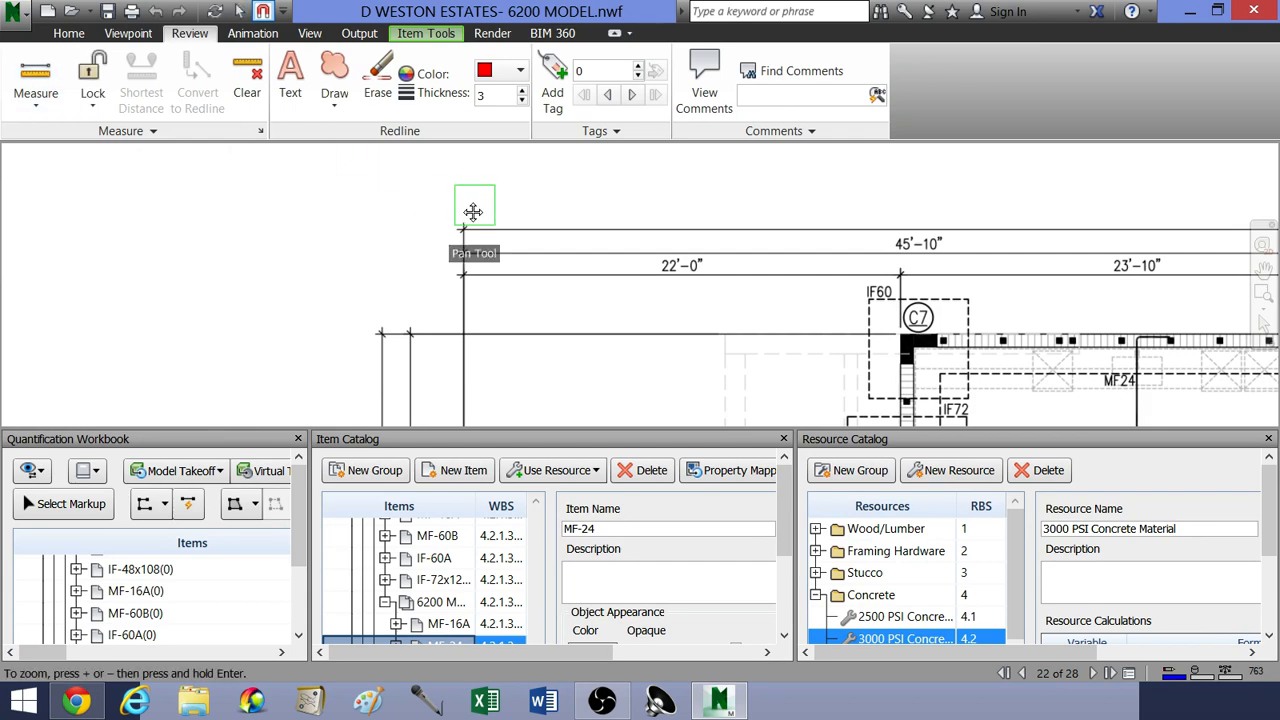
pyautogui.moveTo(472, 211); pyautogui.dragTo(462, 235, button='middle')
pyautogui.scroll(6, 444, 299)
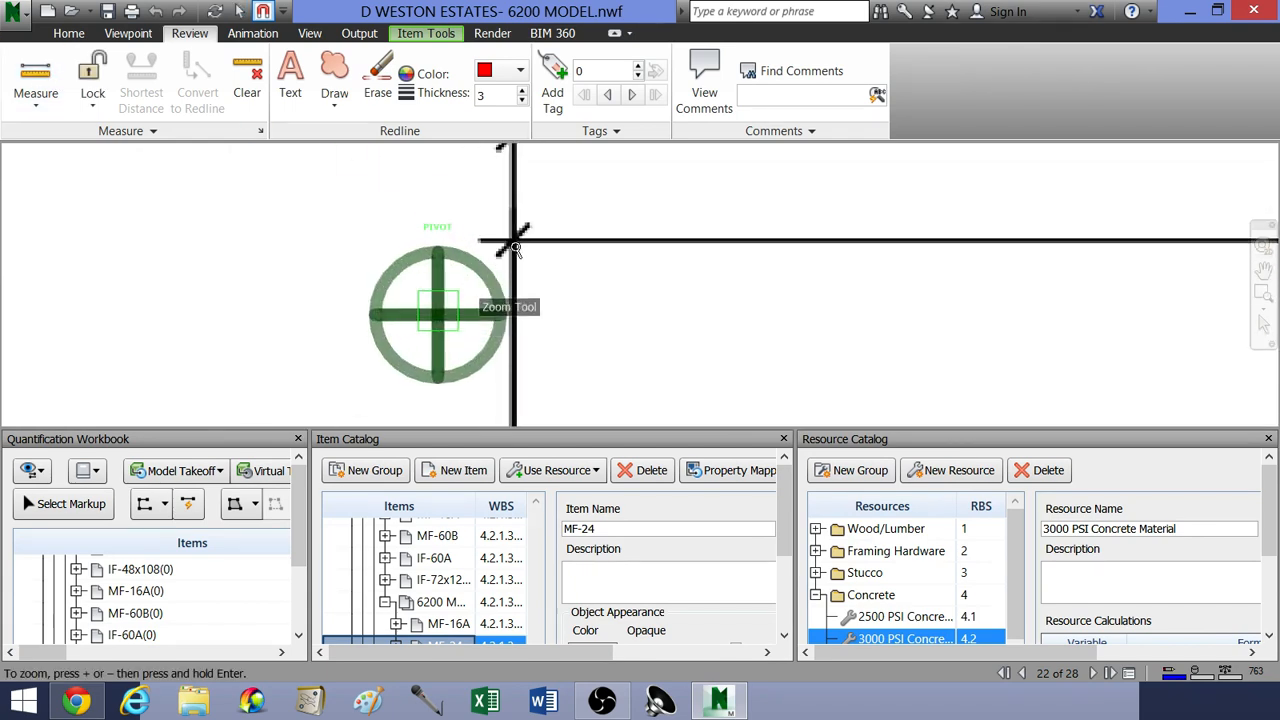
pyautogui.scroll(-3, 735, 274)
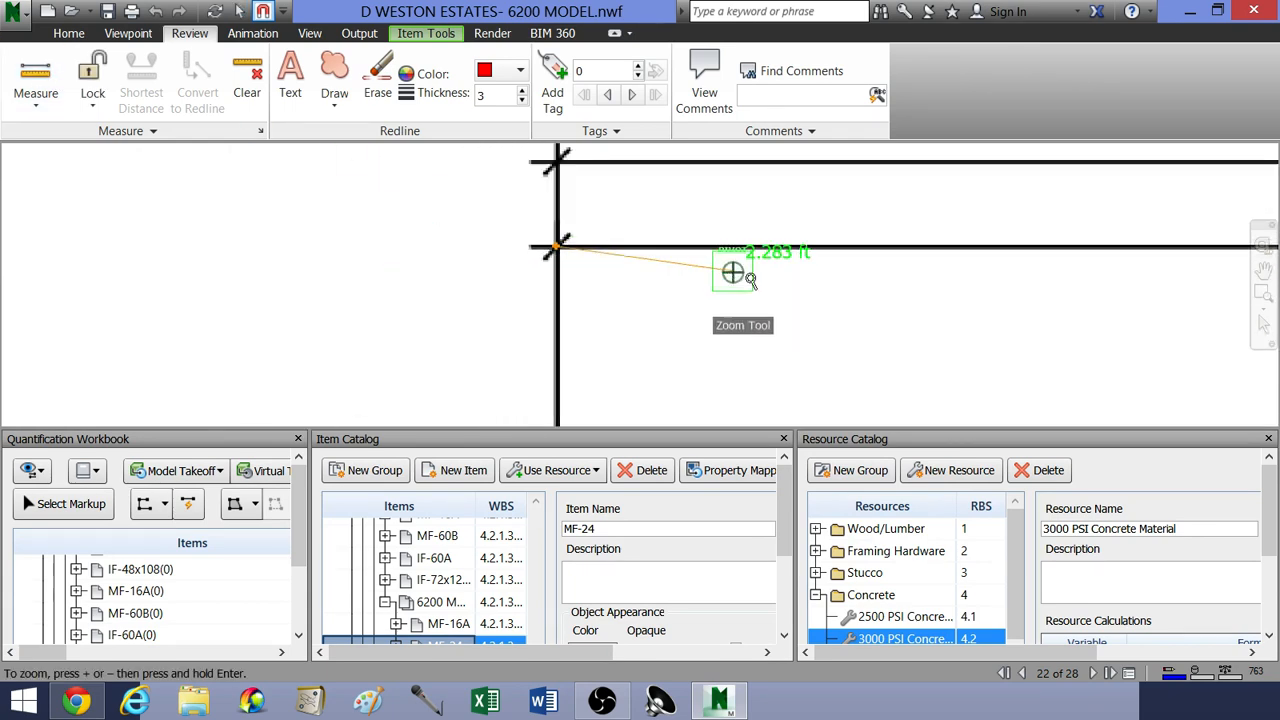
# Step: End the measurement at the right end of the 22'-0" dimension near IF60, compare it with the label and clear it
pyautogui.moveTo(1031, 286); pyautogui.dragTo(660, 306, button='middle')
pyautogui.moveTo(950, 297); pyautogui.dragTo(647, 306, button='middle')
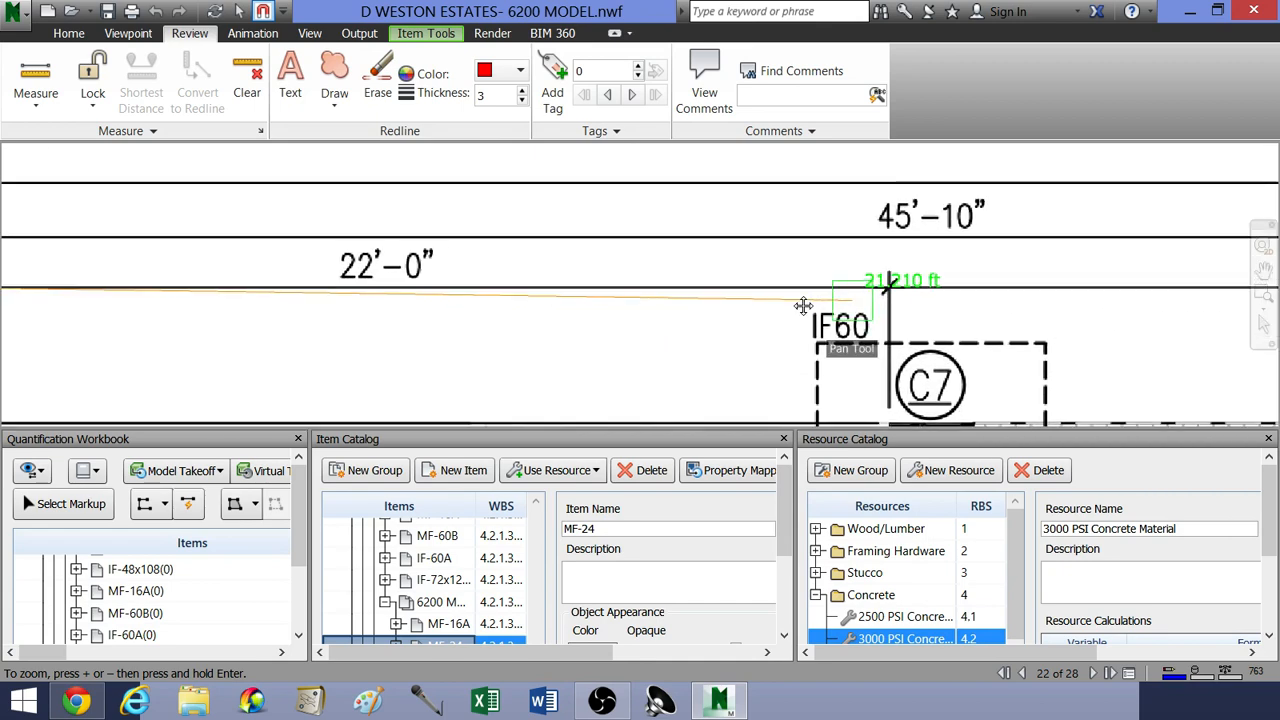
pyautogui.scroll(5, 766, 306)
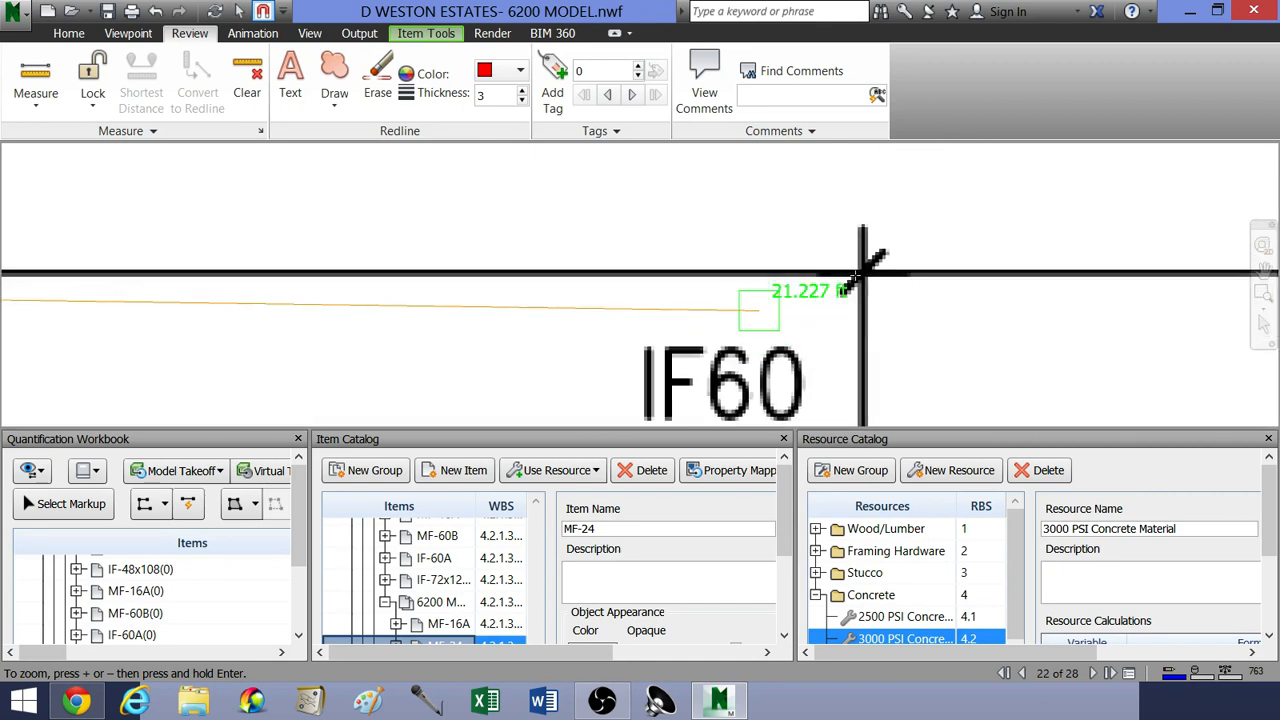
pyautogui.click(862, 272)
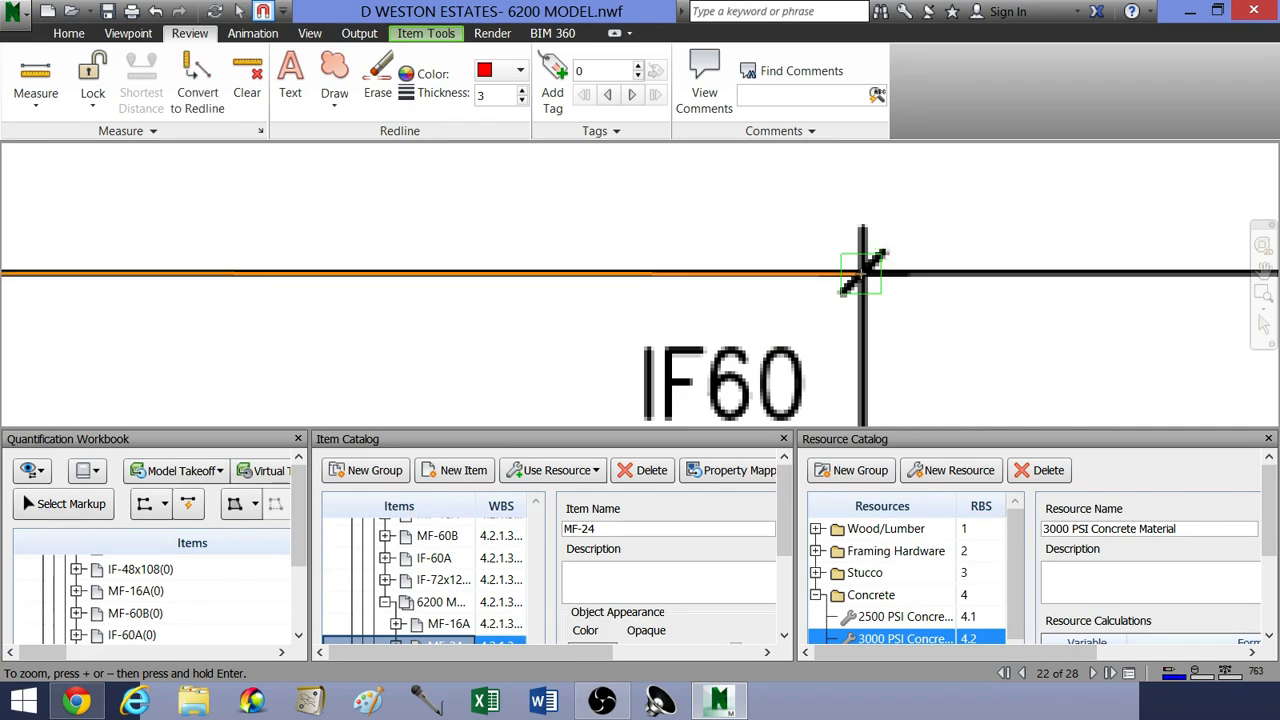
pyautogui.scroll(-5, 797, 294)
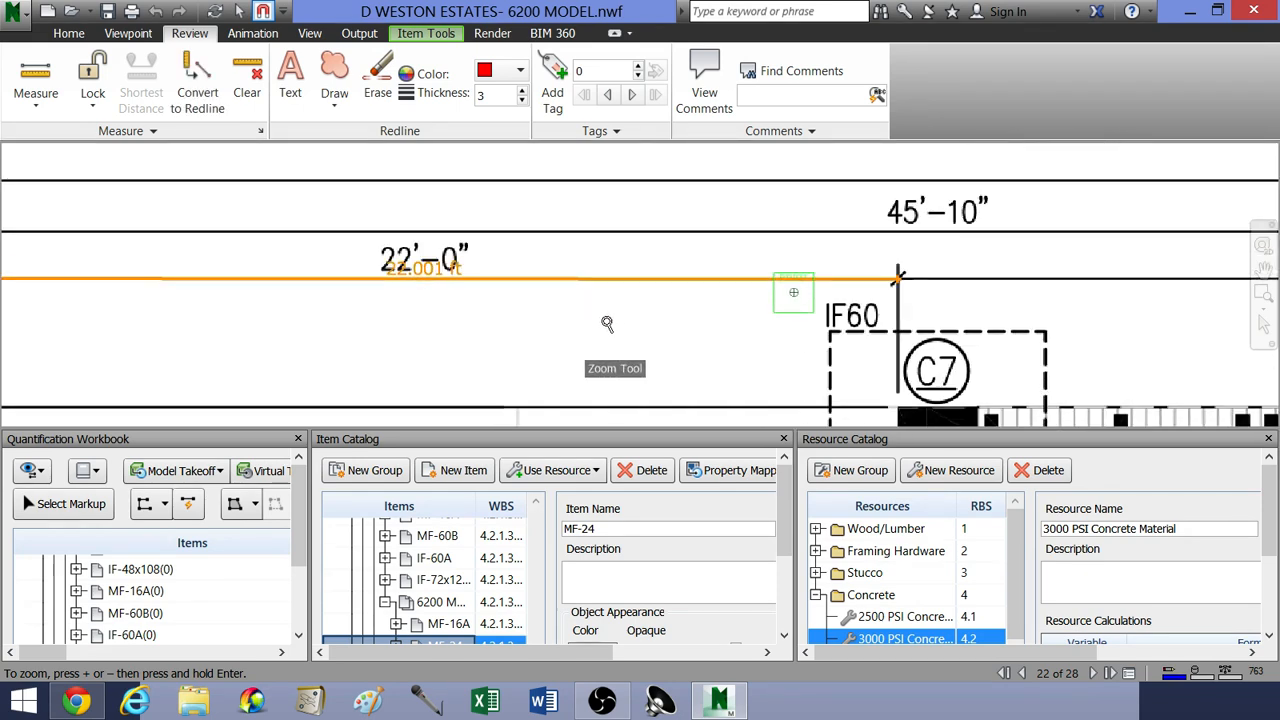
pyautogui.scroll(-4, 569, 309)
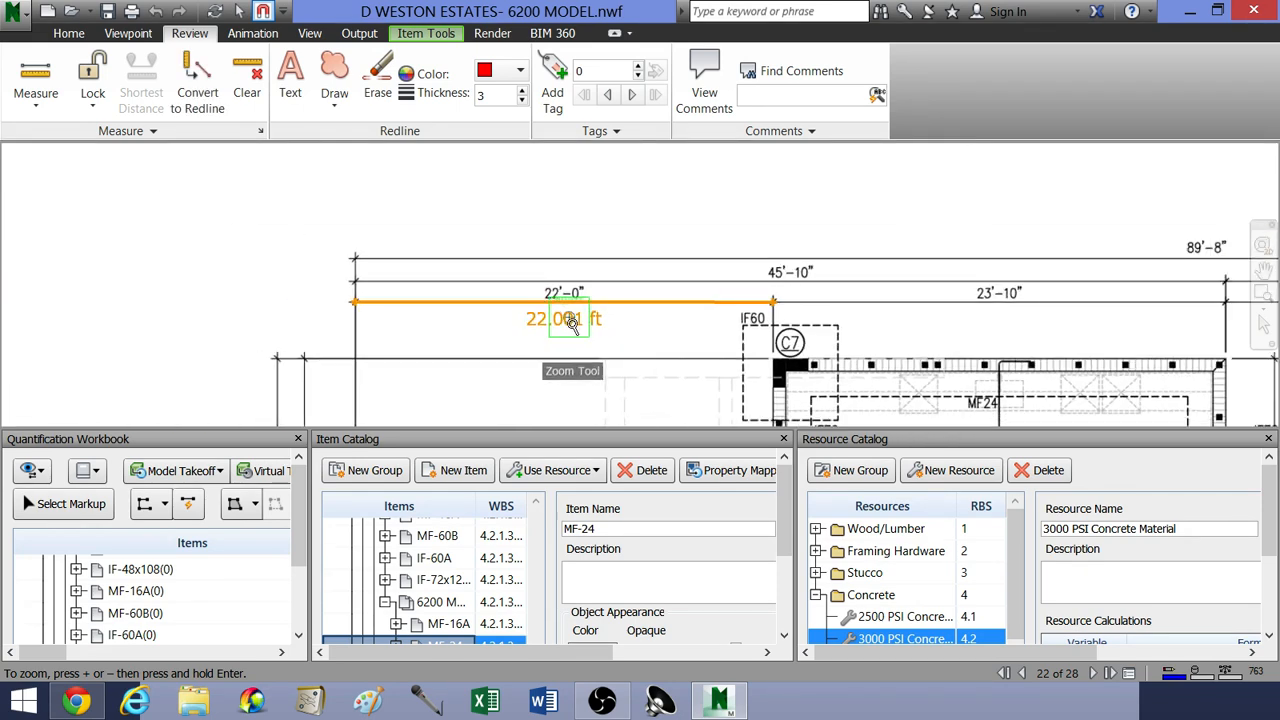
pyautogui.click(247, 82)
# Step: Examine the lower-left corner of the foundation plan around column C1 and its IF60 and MF24 footings
pyautogui.scroll(-5, 510, 285)
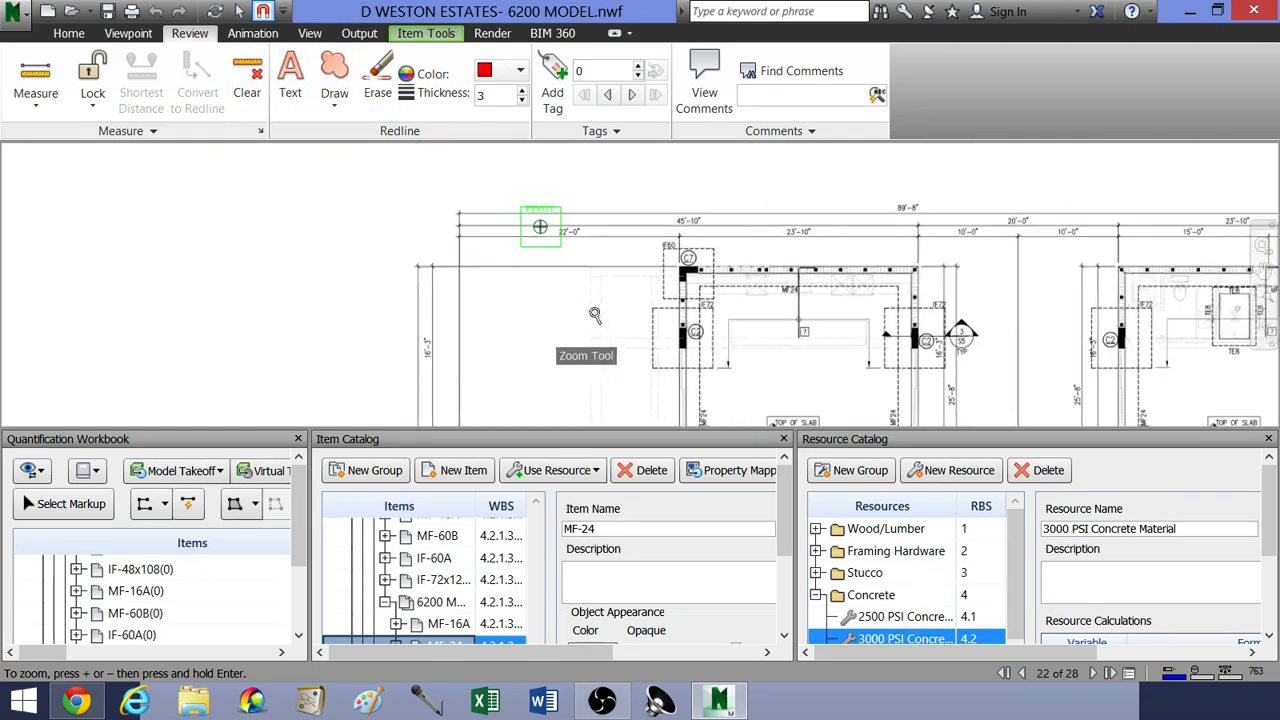
pyautogui.moveTo(628, 337)
pyautogui.mouseDown(button='middle')
pyautogui.moveTo(637, 262)
pyautogui.moveTo(615, 277)
pyautogui.moveTo(598, 200)
pyautogui.mouseUp(button='middle')
pyautogui.moveTo(588, 322)
pyautogui.mouseDown(button='middle')
pyautogui.moveTo(649, 244)
pyautogui.moveTo(580, 262)
pyautogui.mouseUp(button='middle')
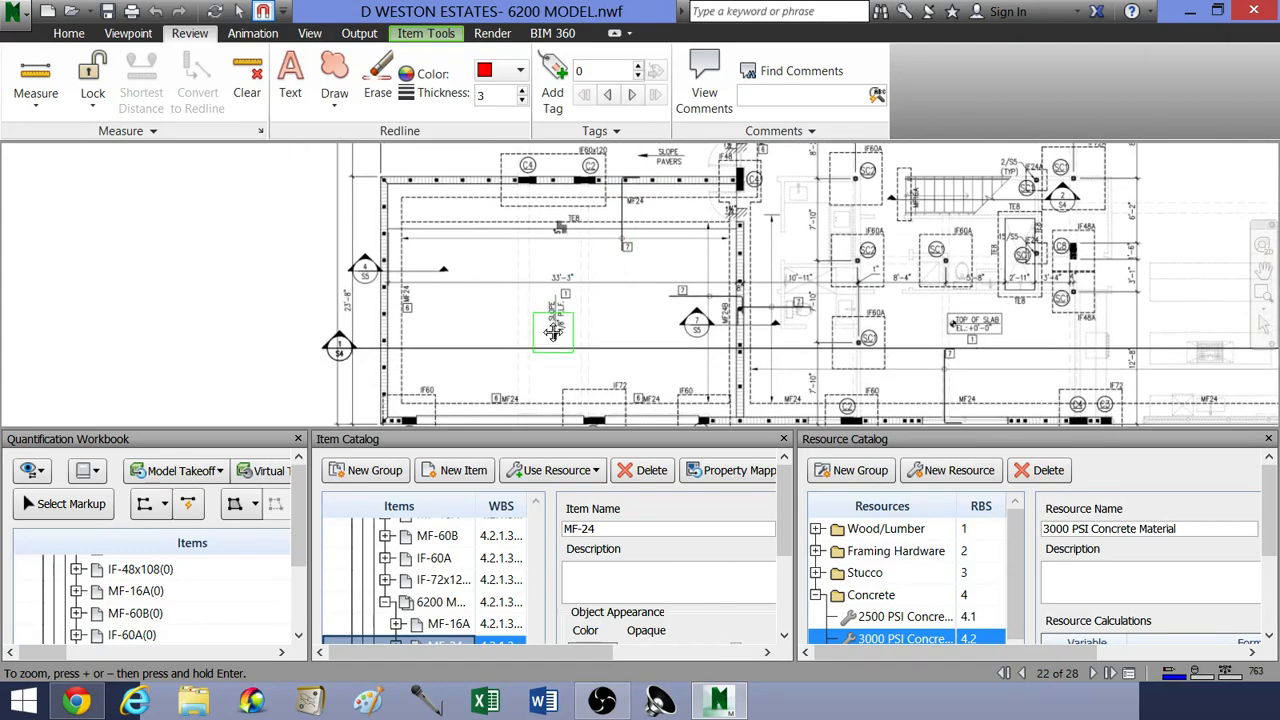
pyautogui.moveTo(553, 332)
pyautogui.mouseDown(button='middle')
pyautogui.moveTo(563, 294)
pyautogui.moveTo(565, 325)
pyautogui.mouseUp(button='middle')
pyautogui.scroll(5, 627, 300)
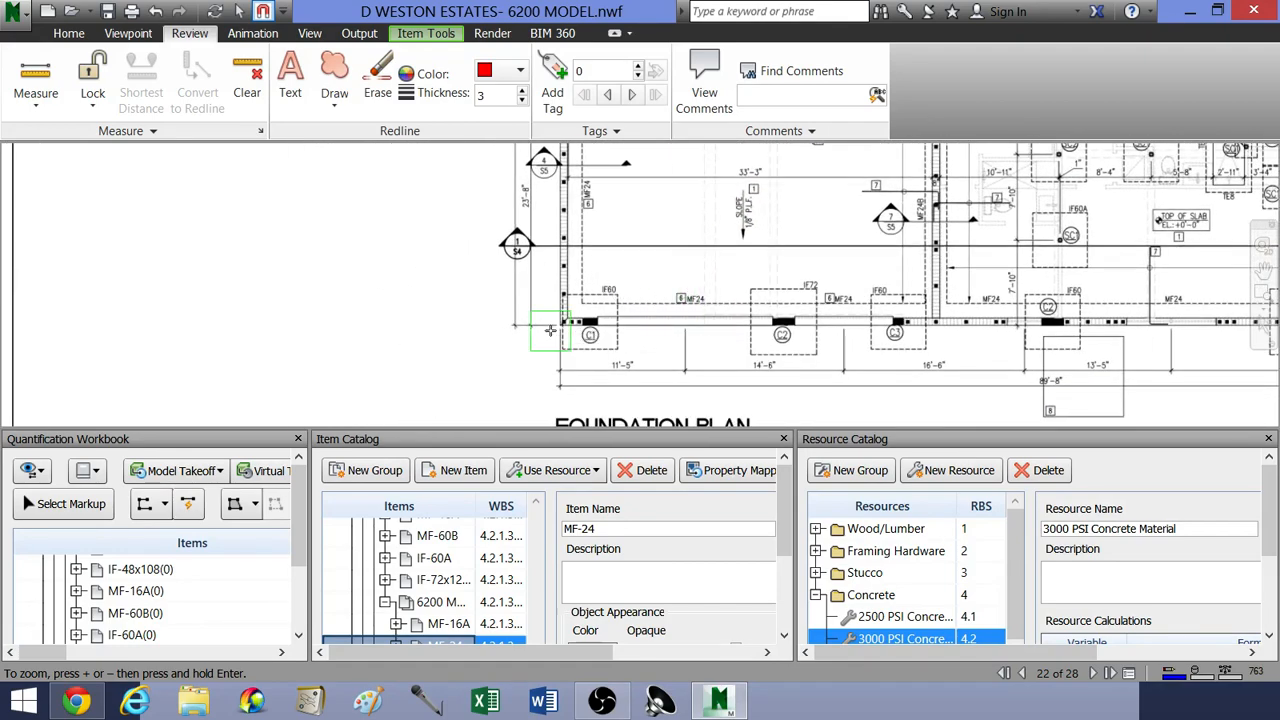
pyautogui.scroll(2, 627, 300)
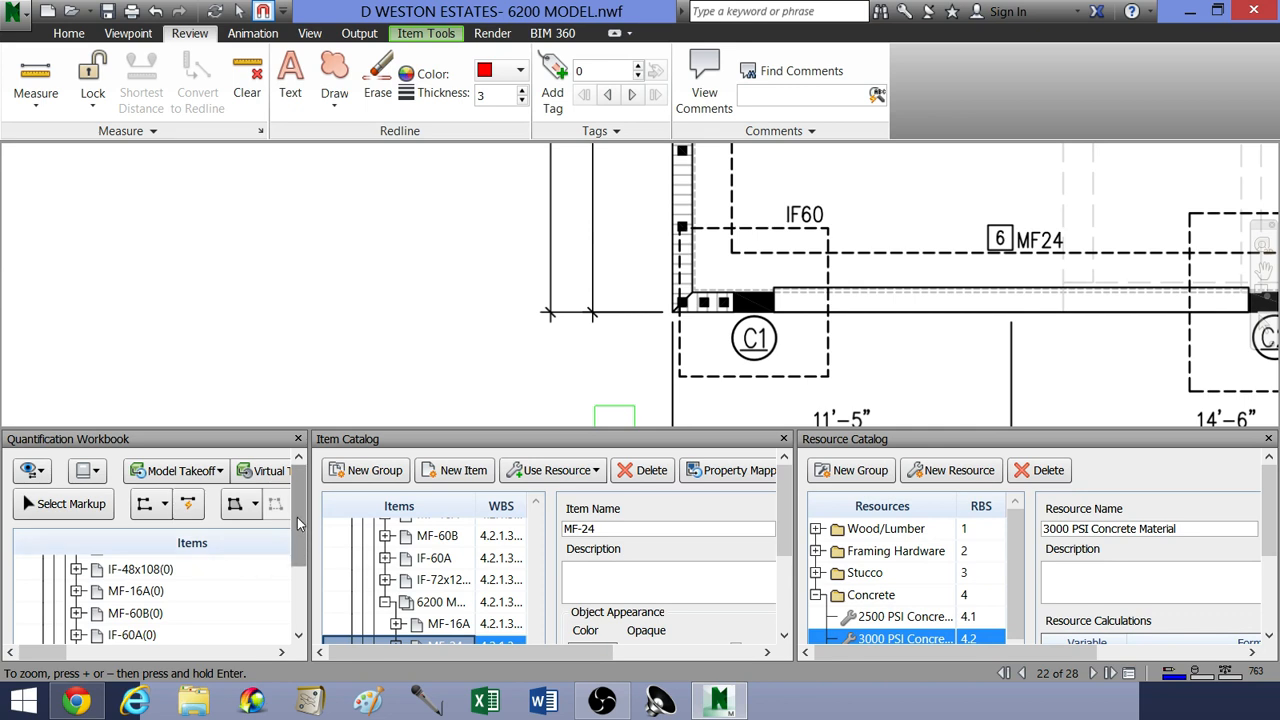
# Step: Bring the MF-24 item of the 6200 MODEL group into view in the takeoff item list
pyautogui.moveTo(297, 517); pyautogui.dragTo(298, 565)
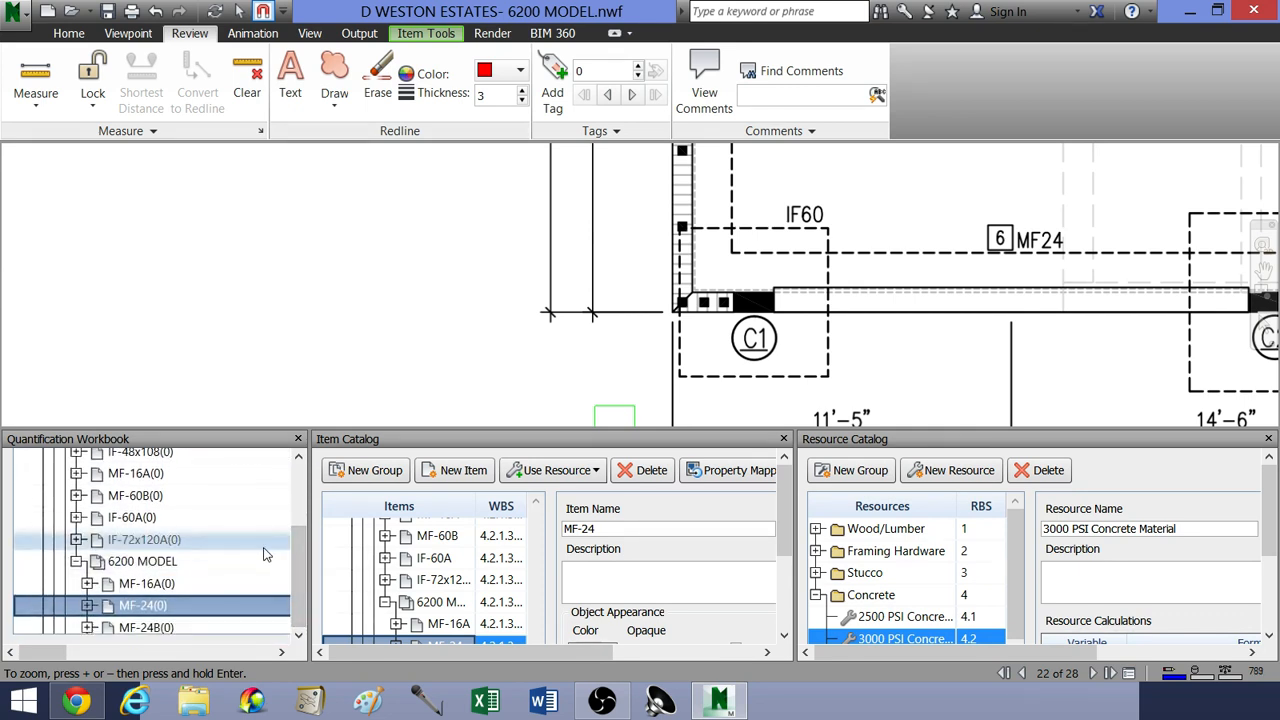
pyautogui.scroll(-1, 226, 550)
pyautogui.scroll(1, 236, 552)
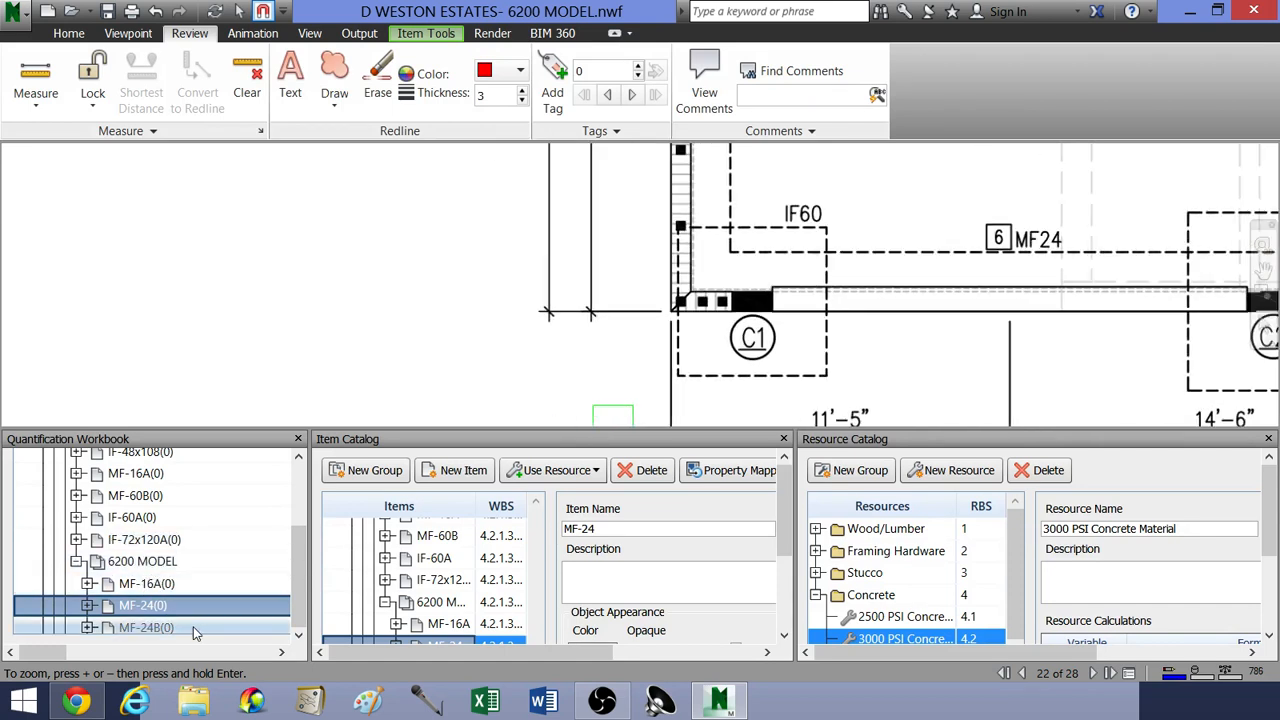
# Step: Examine the MF24 footing labels and dashed footing outline along the plan's left and lower walls
pyautogui.scroll(-5, 525, 360)
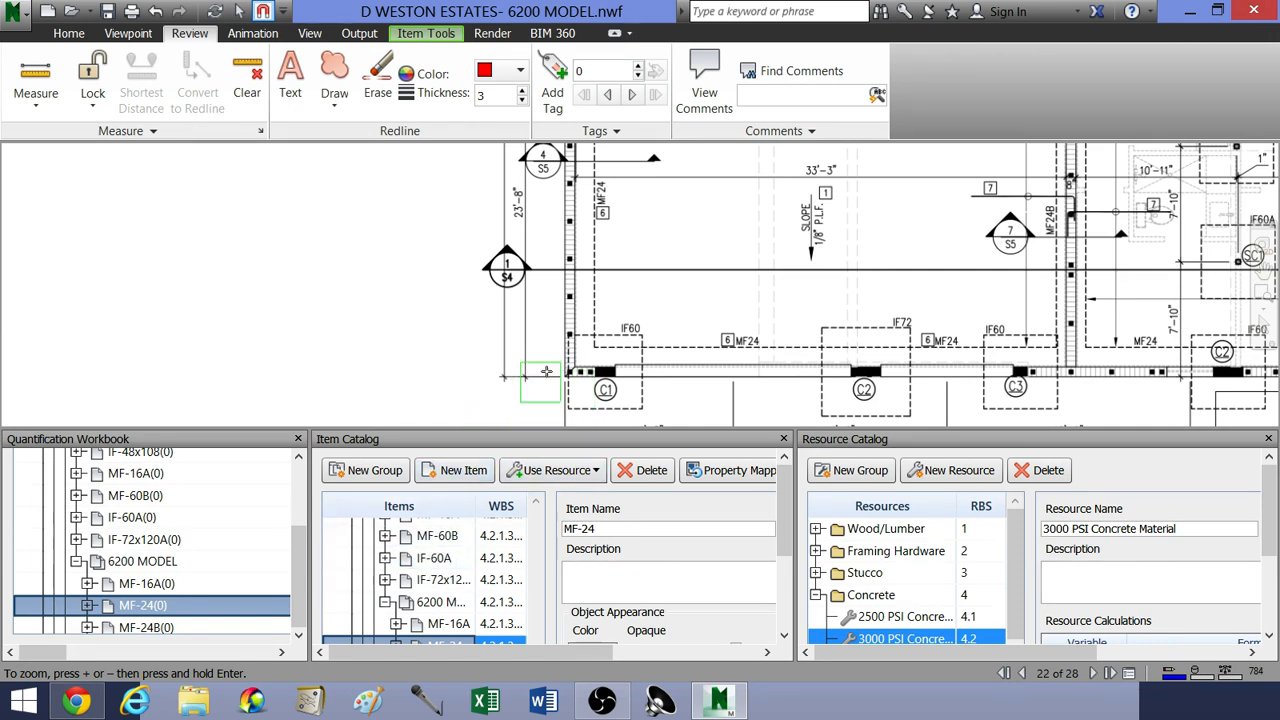
pyautogui.scroll(5, 577, 316)
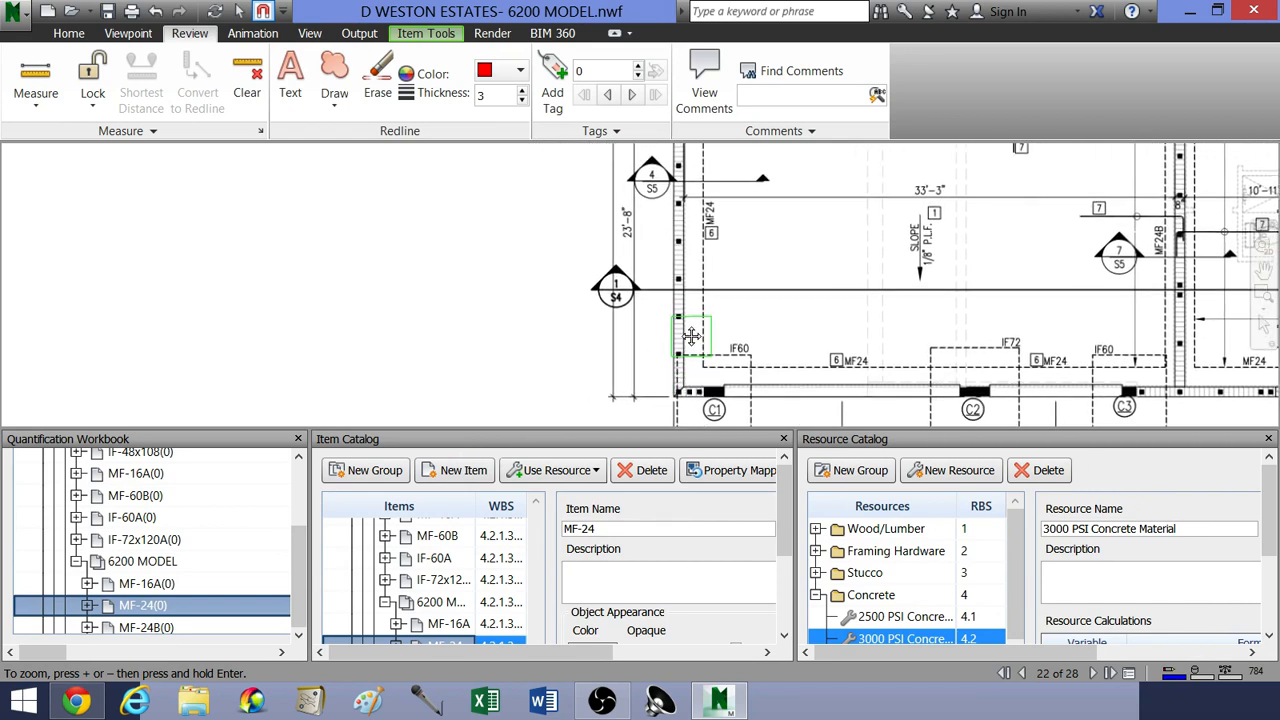
pyautogui.moveTo(692, 356); pyautogui.dragTo(681, 308, button='middle')
pyautogui.scroll(-1, 680, 306)
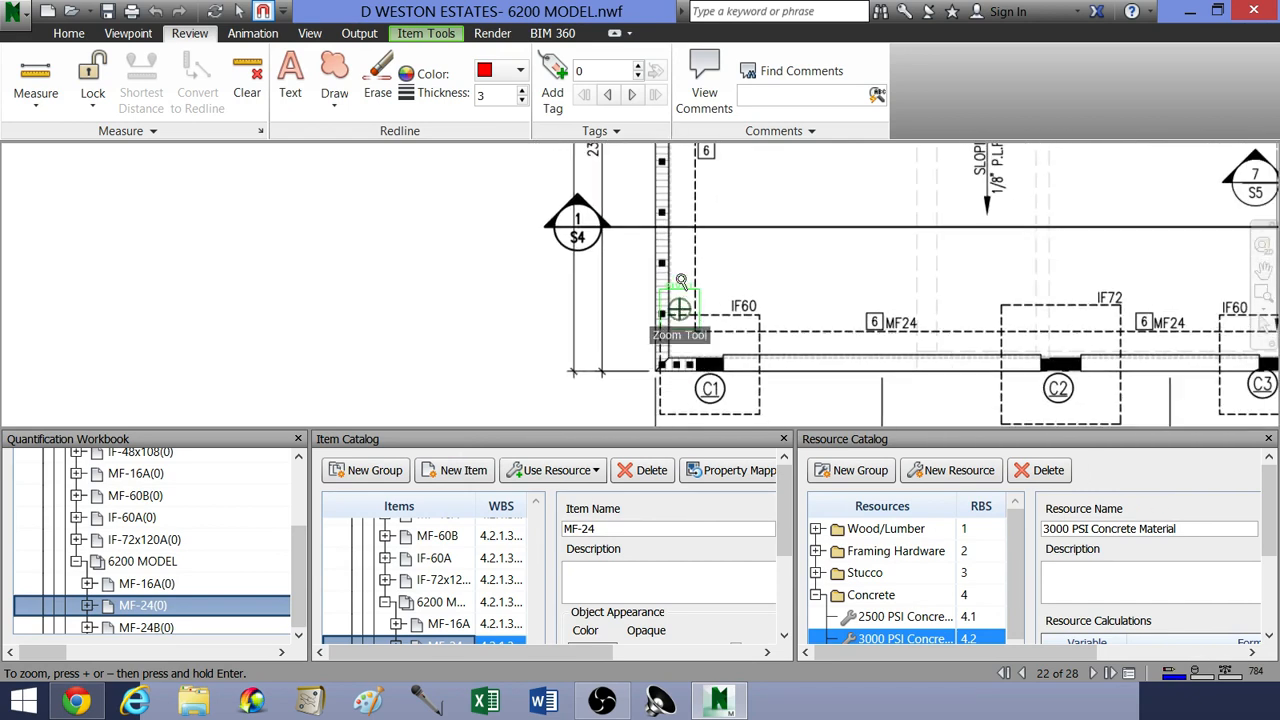
pyautogui.moveTo(877, 342); pyautogui.dragTo(754, 351, button='middle')
pyautogui.moveTo(570, 262); pyautogui.dragTo(651, 366, button='middle')
pyautogui.scroll(1, 651, 366)
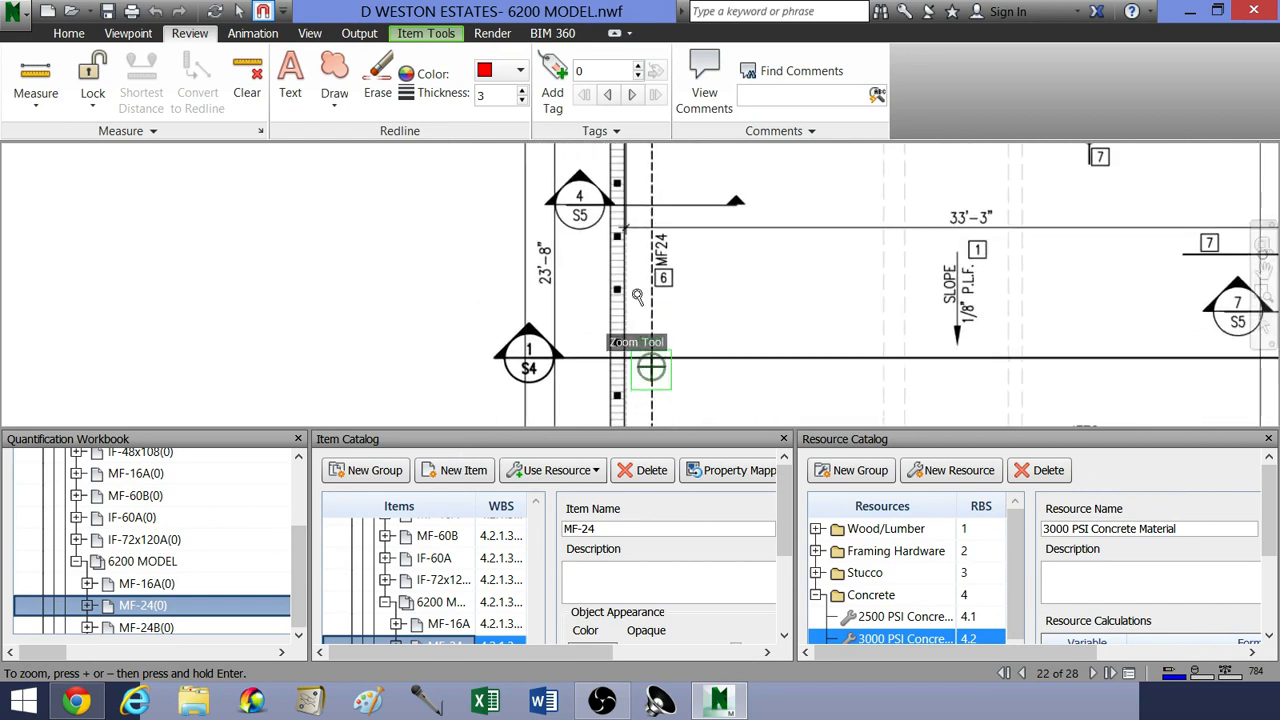
pyautogui.moveTo(639, 298); pyautogui.dragTo(652, 360, button='middle')
pyautogui.scroll(3, 677, 345)
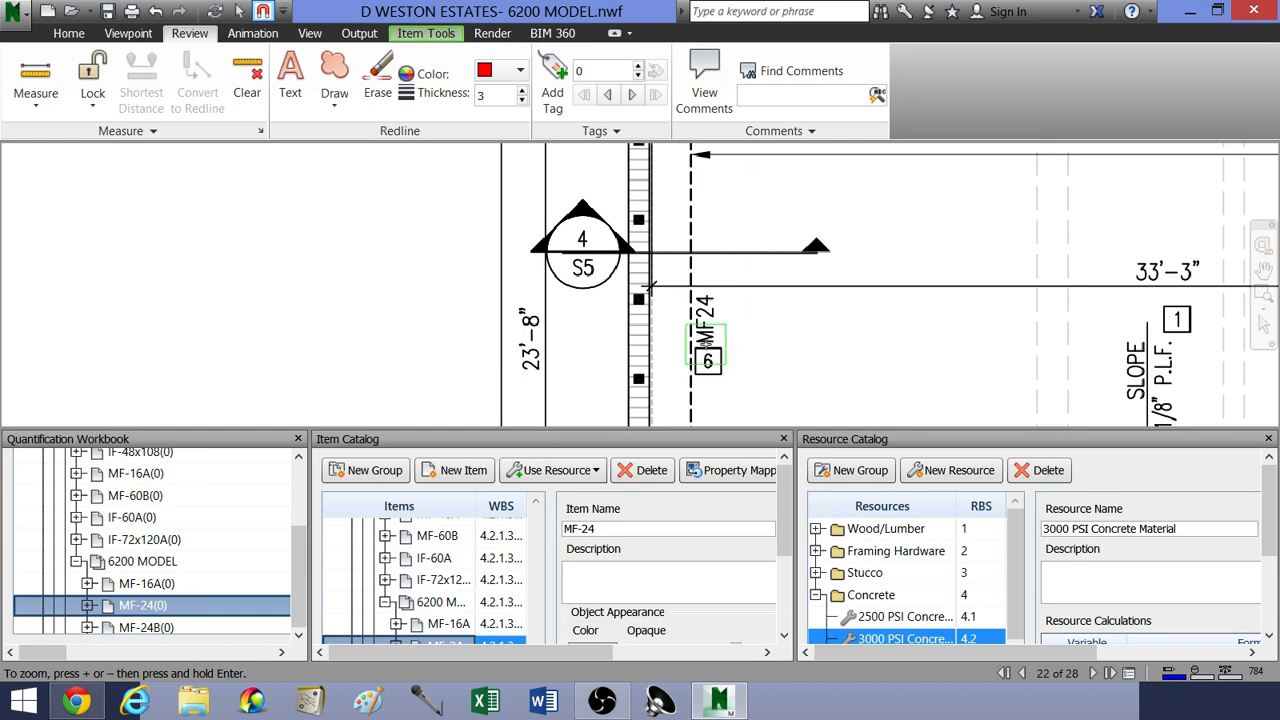
pyautogui.scroll(-5, 651, 287)
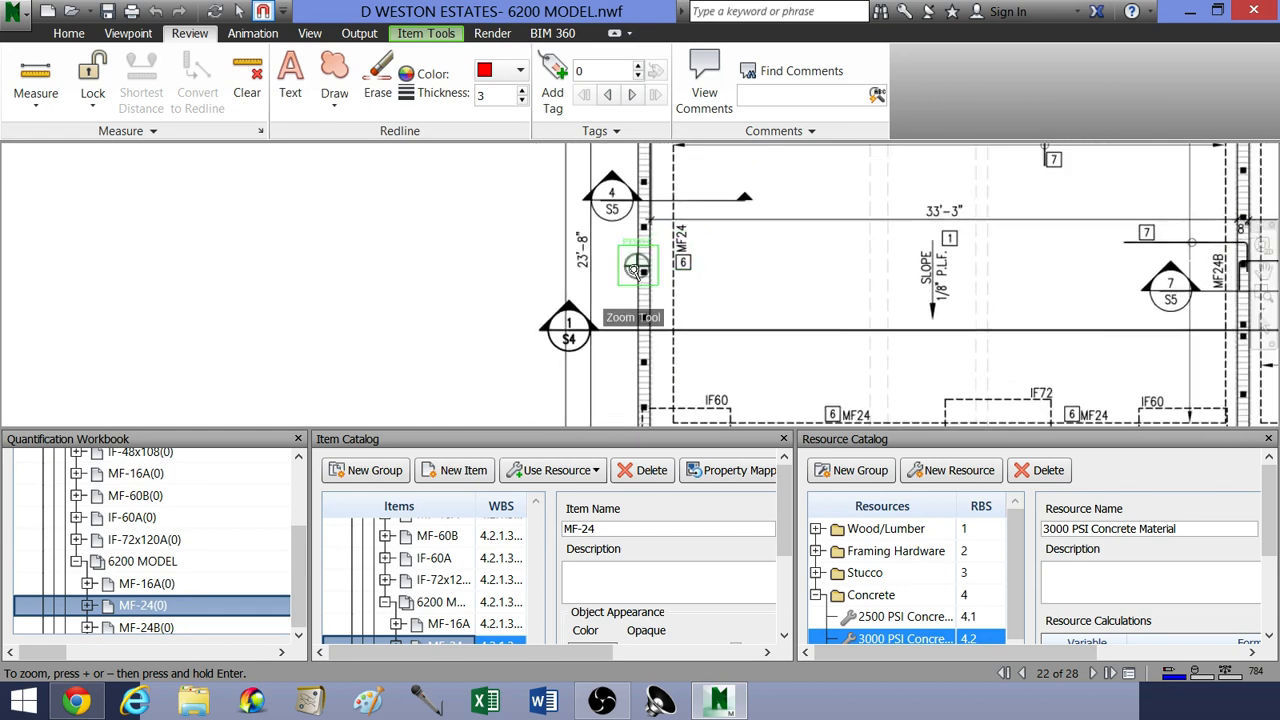
pyautogui.scroll(-3, 721, 327)
# Step: Examine the MF24 row of the footing schedule for its type, width, length, depth and reinforcement
pyautogui.moveTo(892, 354); pyautogui.dragTo(720, 271, button='middle')
pyautogui.scroll(-1, 746, 349)
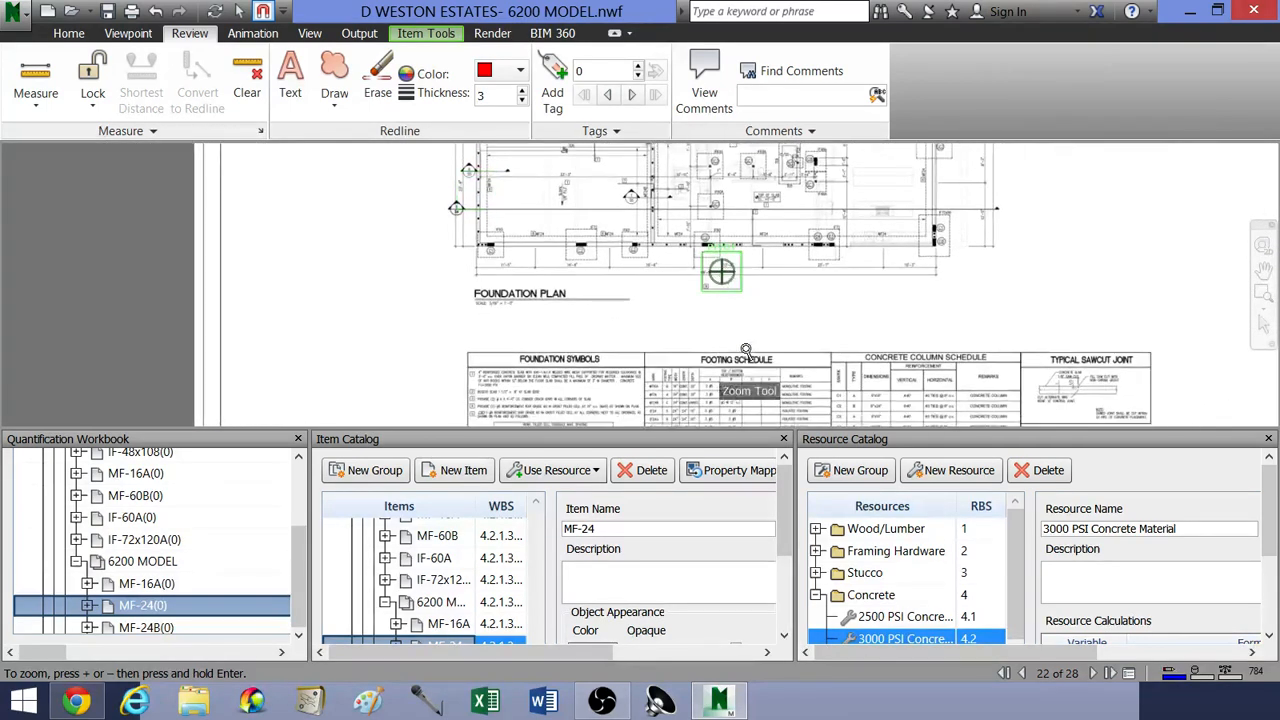
pyautogui.moveTo(748, 350); pyautogui.dragTo(764, 275, button='middle')
pyautogui.scroll(5, 764, 284)
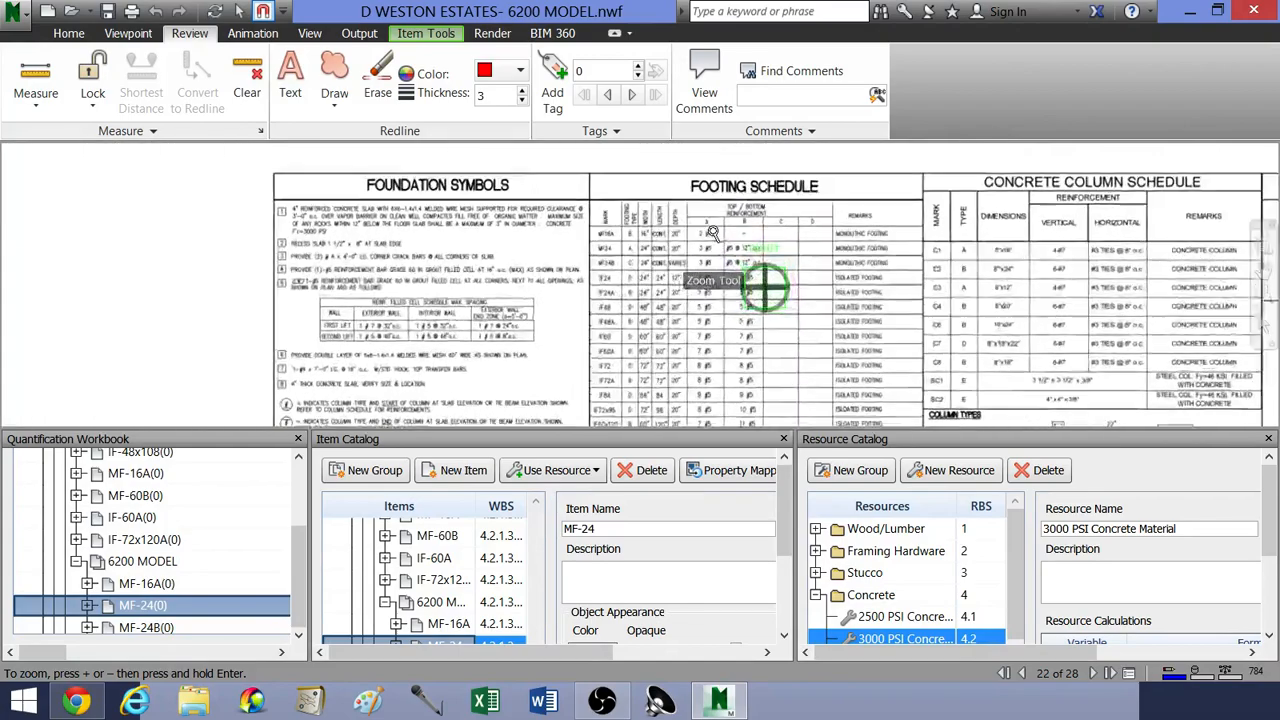
pyautogui.scroll(4, 689, 215)
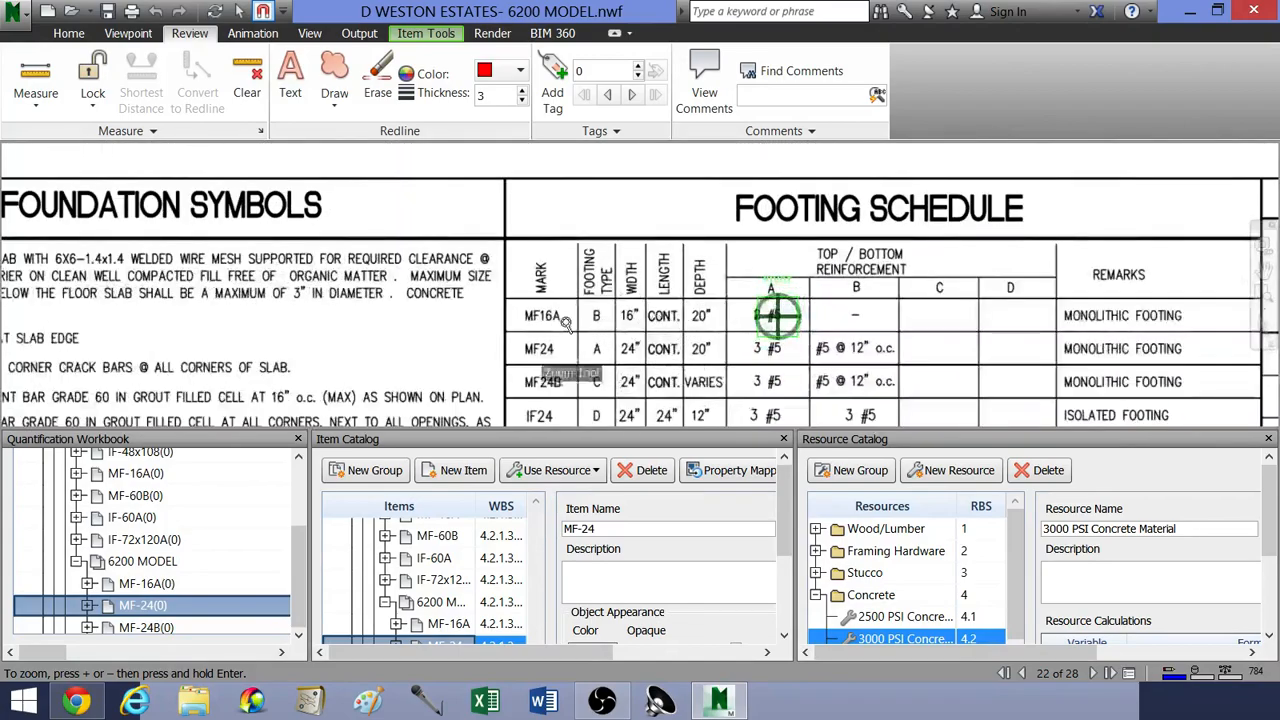
pyautogui.moveTo(552, 356); pyautogui.dragTo(545, 335, button='middle')
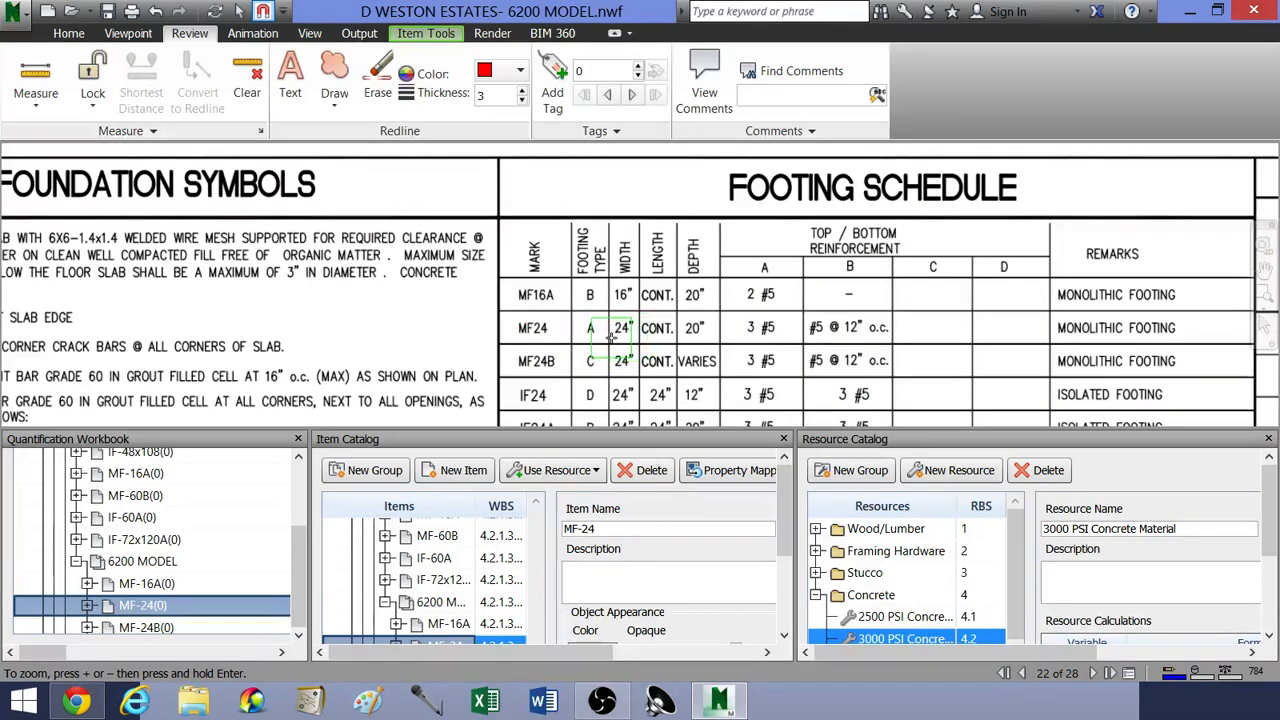
# Step: Examine the Type-A detail and corner bar note in the footing types below the footing schedule
pyautogui.scroll(-3, 600, 325)
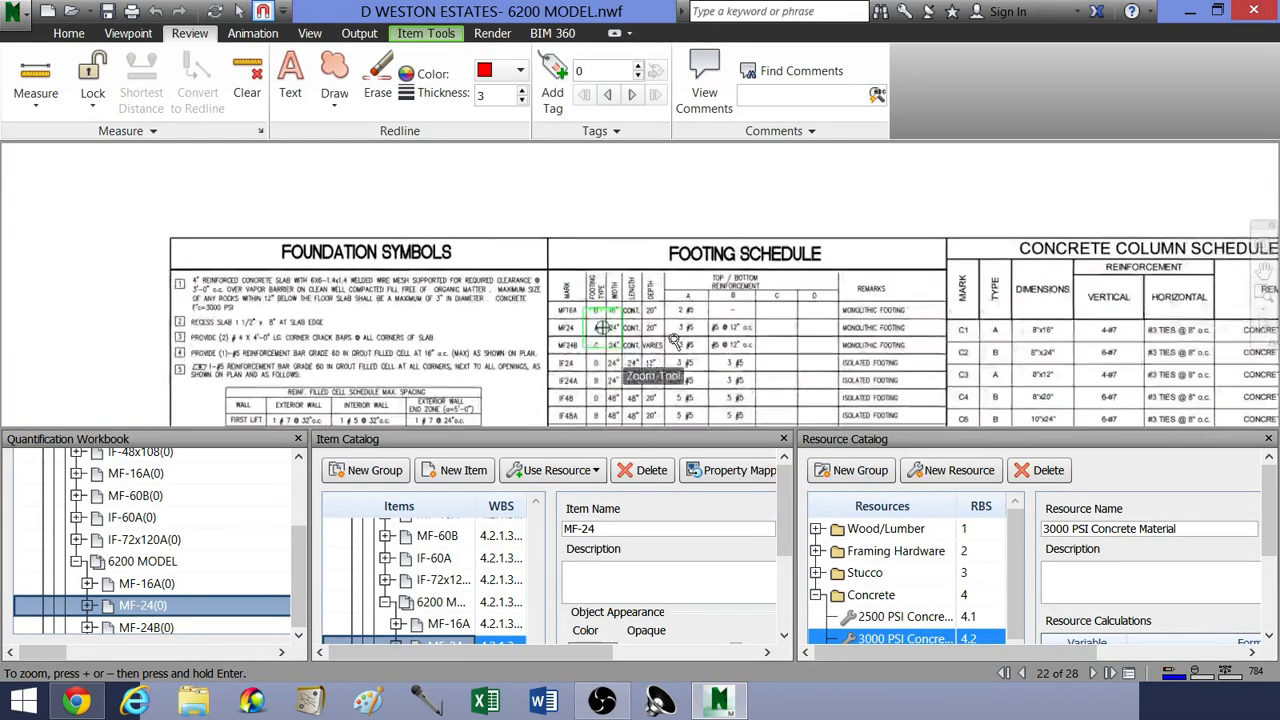
pyautogui.moveTo(716, 371); pyautogui.dragTo(663, 220, button='middle')
pyautogui.moveTo(683, 341); pyautogui.dragTo(672, 220, button='middle')
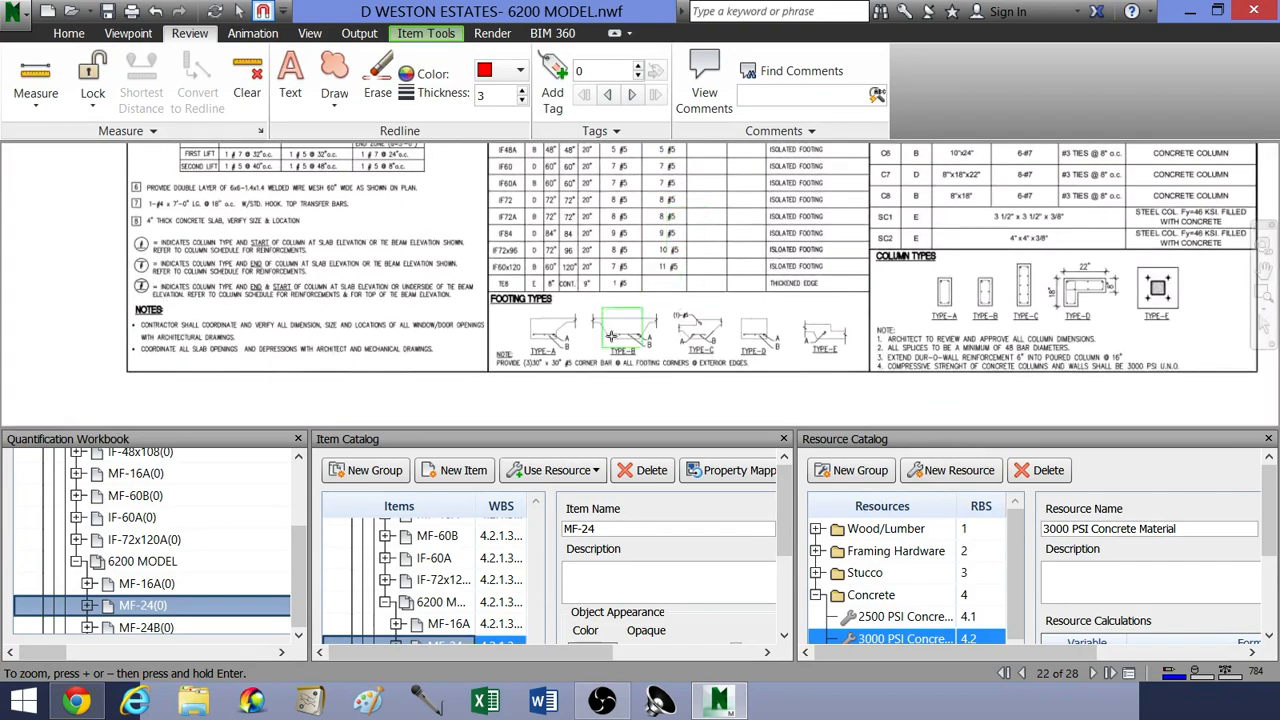
pyautogui.scroll(3, 575, 345)
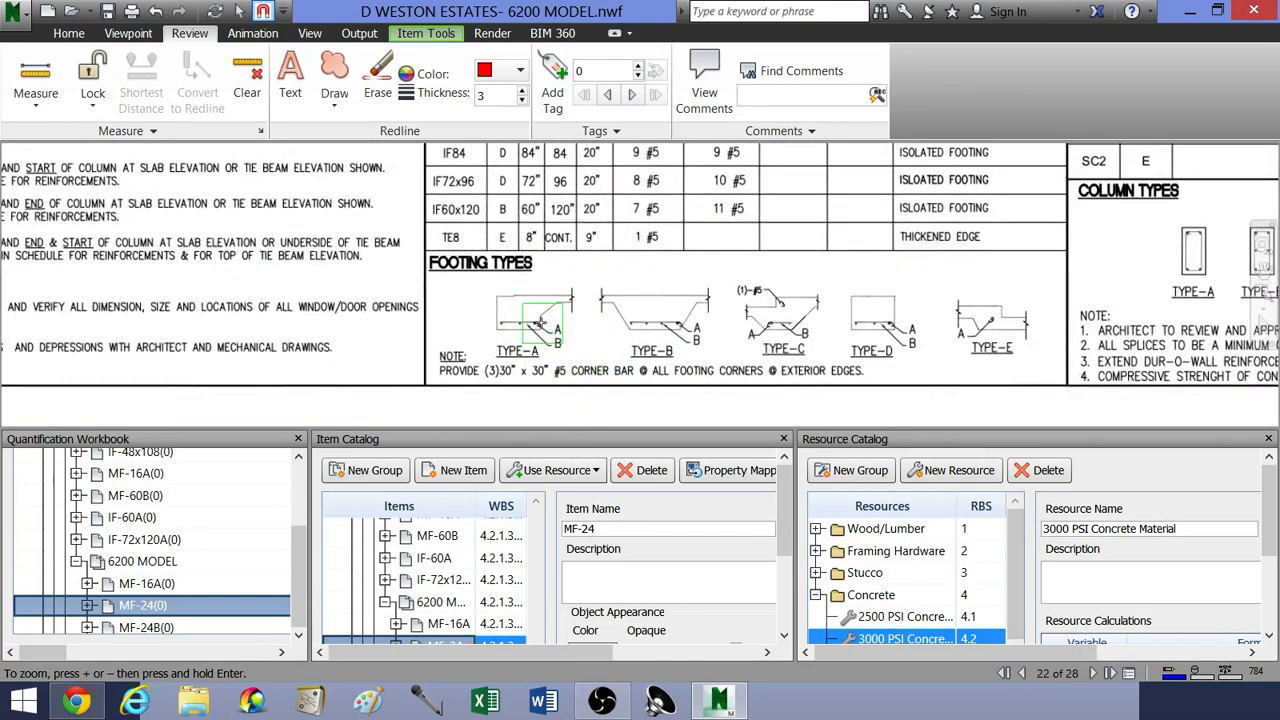
pyautogui.moveTo(622, 264)
pyautogui.mouseDown(button='middle')
pyautogui.moveTo(650, 340)
pyautogui.moveTo(667, 300)
pyautogui.mouseUp(button='middle')
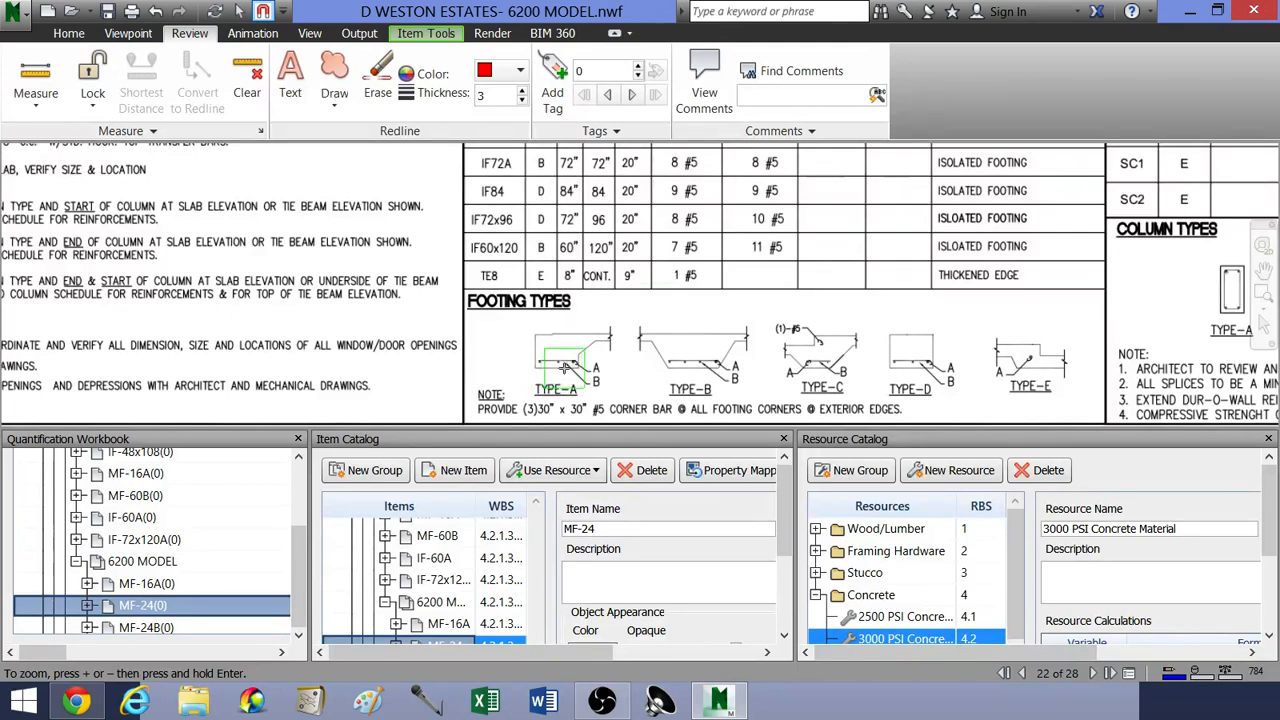
pyautogui.scroll(3, 565, 368)
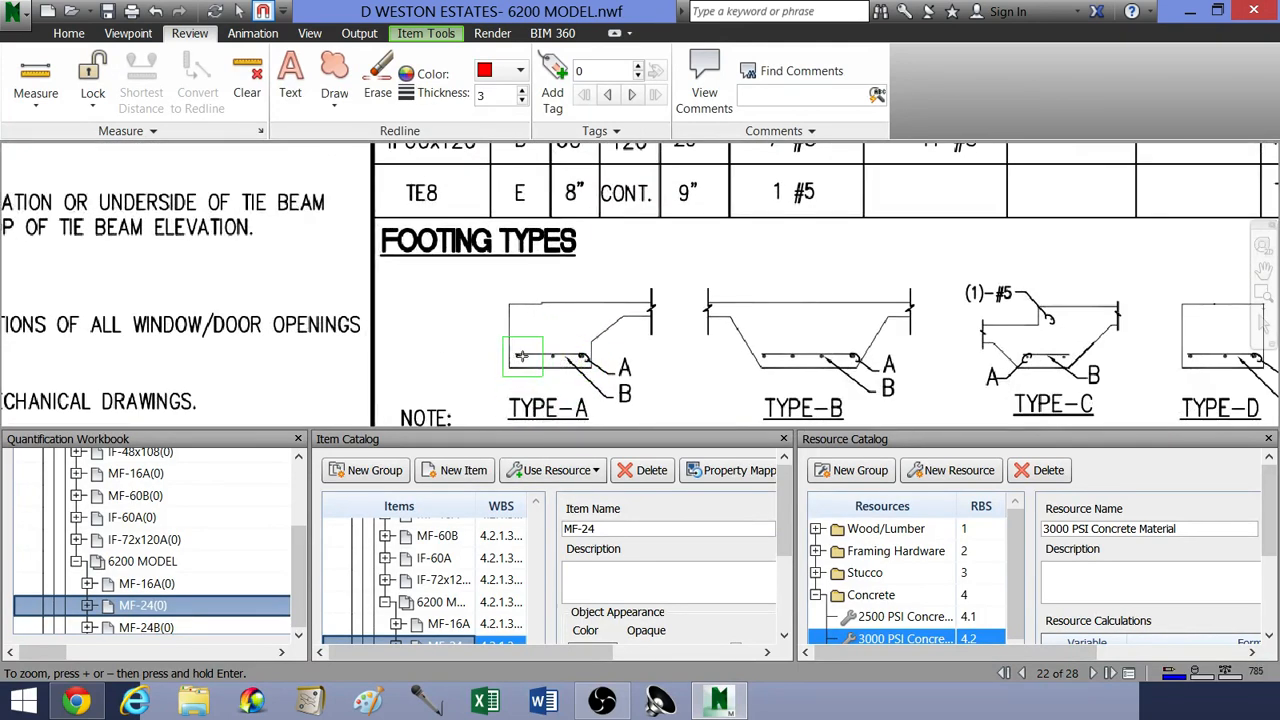
pyautogui.moveTo(525, 350); pyautogui.dragTo(551, 299, button='middle')
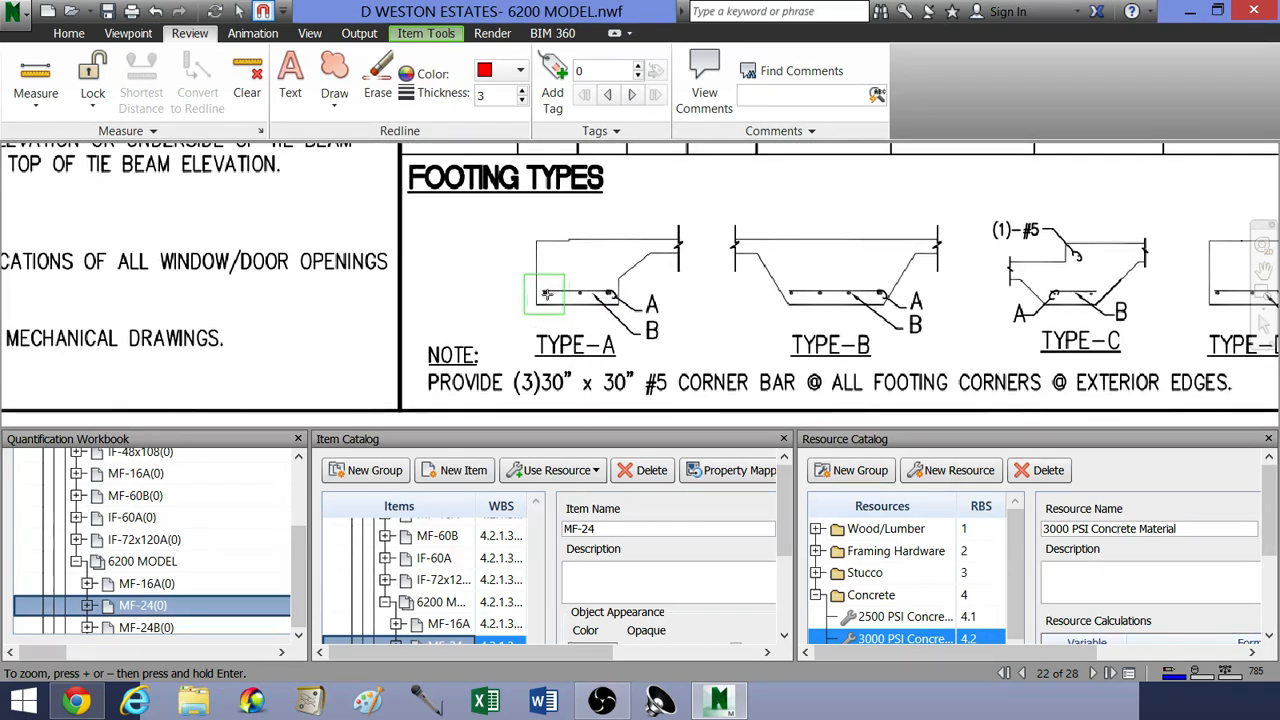
pyautogui.scroll(-5, 650, 275)
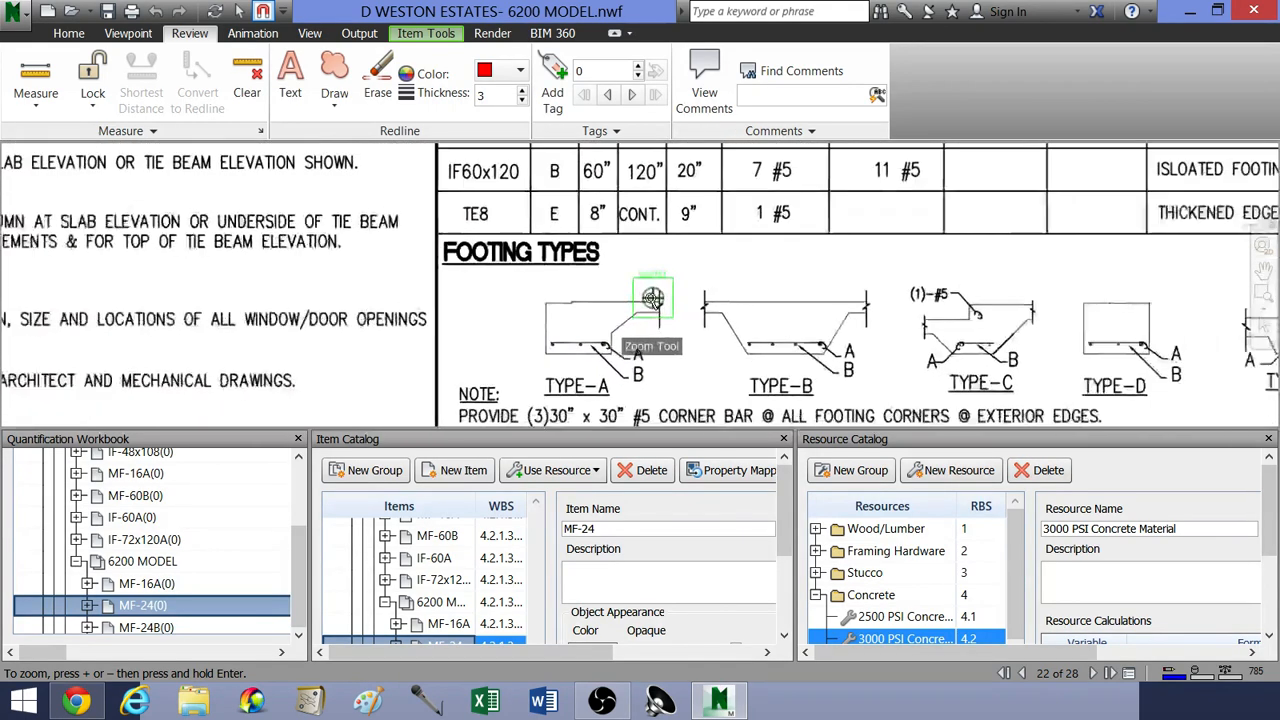
pyautogui.moveTo(626, 240); pyautogui.dragTo(620, 296, button='middle')
pyautogui.scroll(-3, 620, 285)
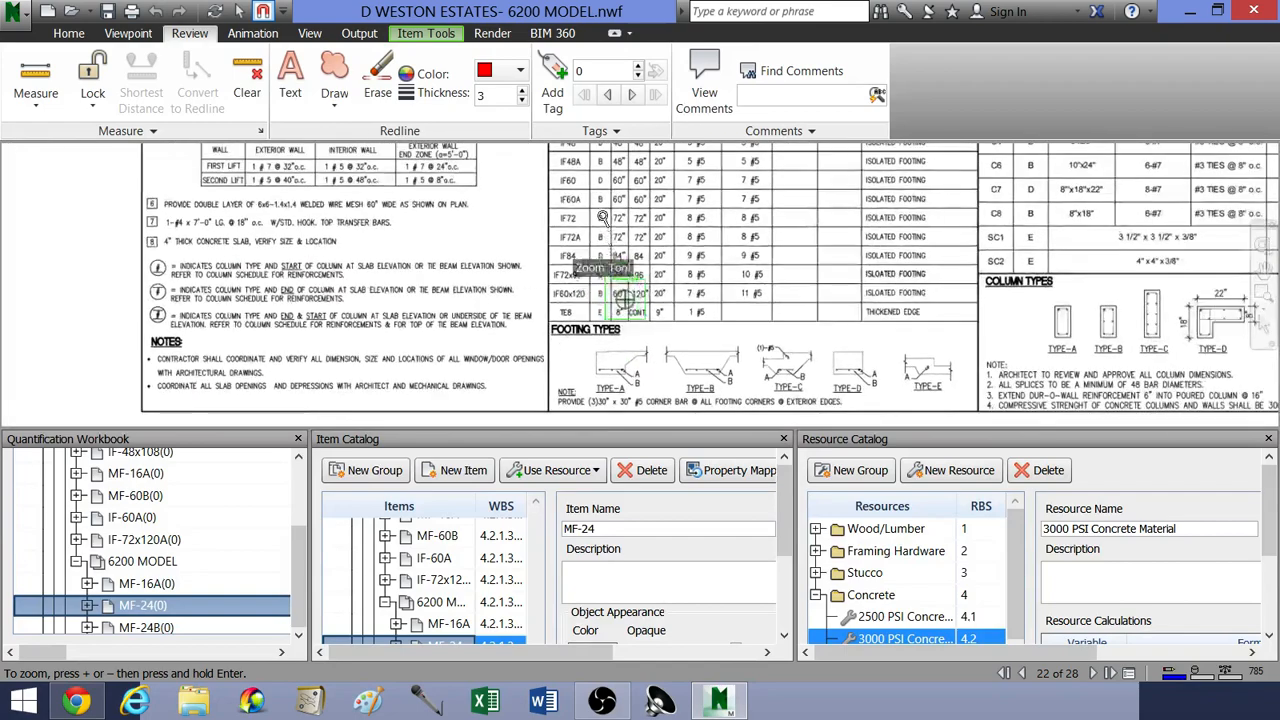
# Step: Examine the MF24 row of the footing schedule up close, from its mark through its remarks
pyautogui.moveTo(604, 220); pyautogui.dragTo(611, 324, button='middle')
pyautogui.scroll(4, 609, 325)
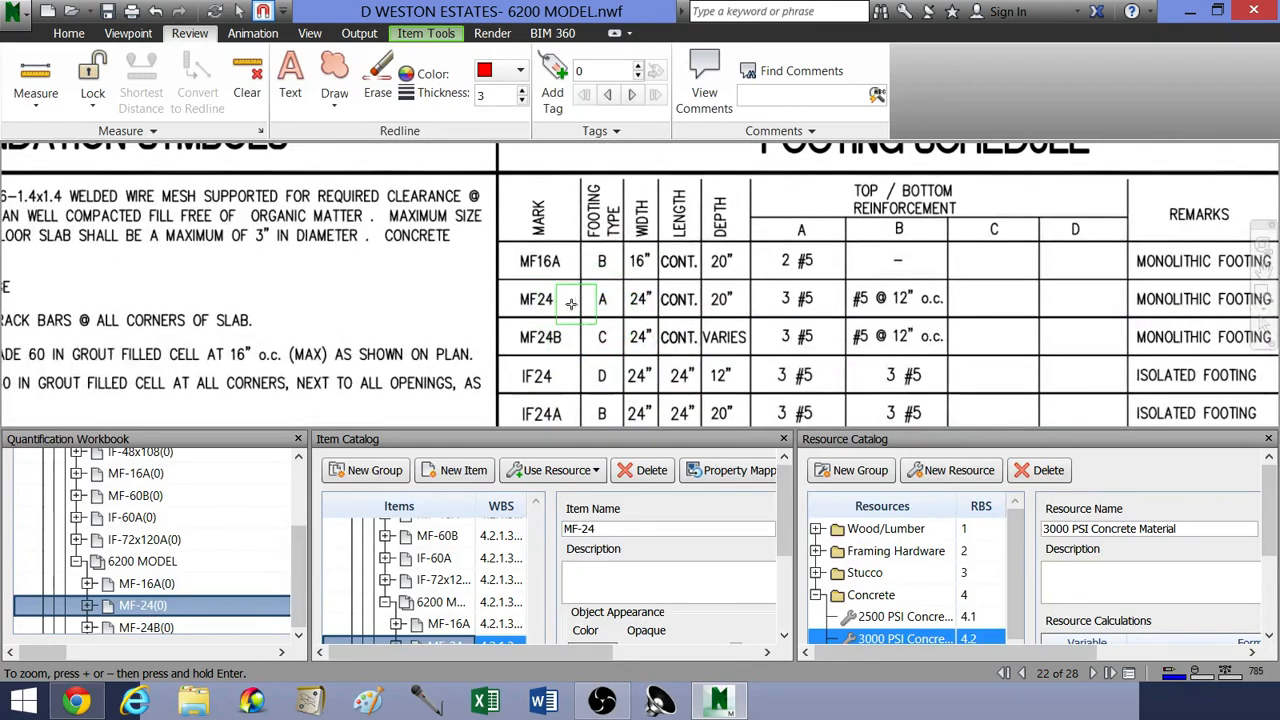
pyautogui.moveTo(632, 309); pyautogui.dragTo(586, 313, button='middle')
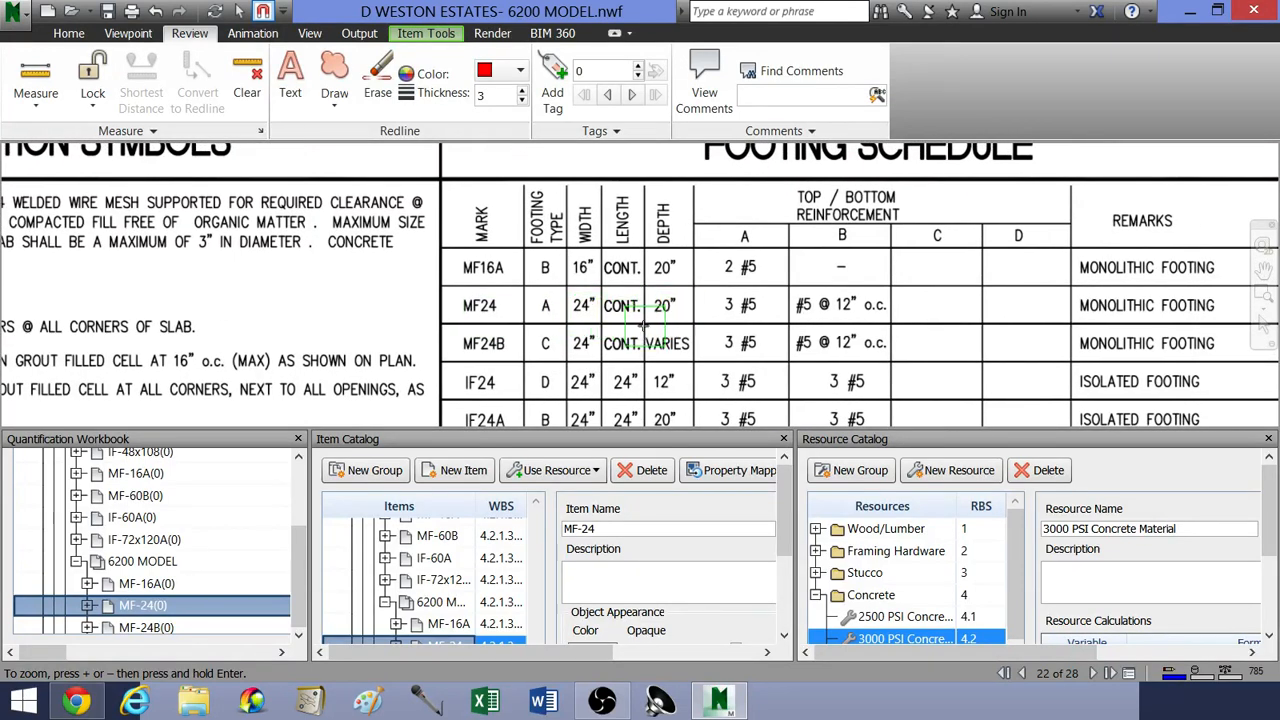
pyautogui.moveTo(597, 298); pyautogui.dragTo(642, 296, button='middle')
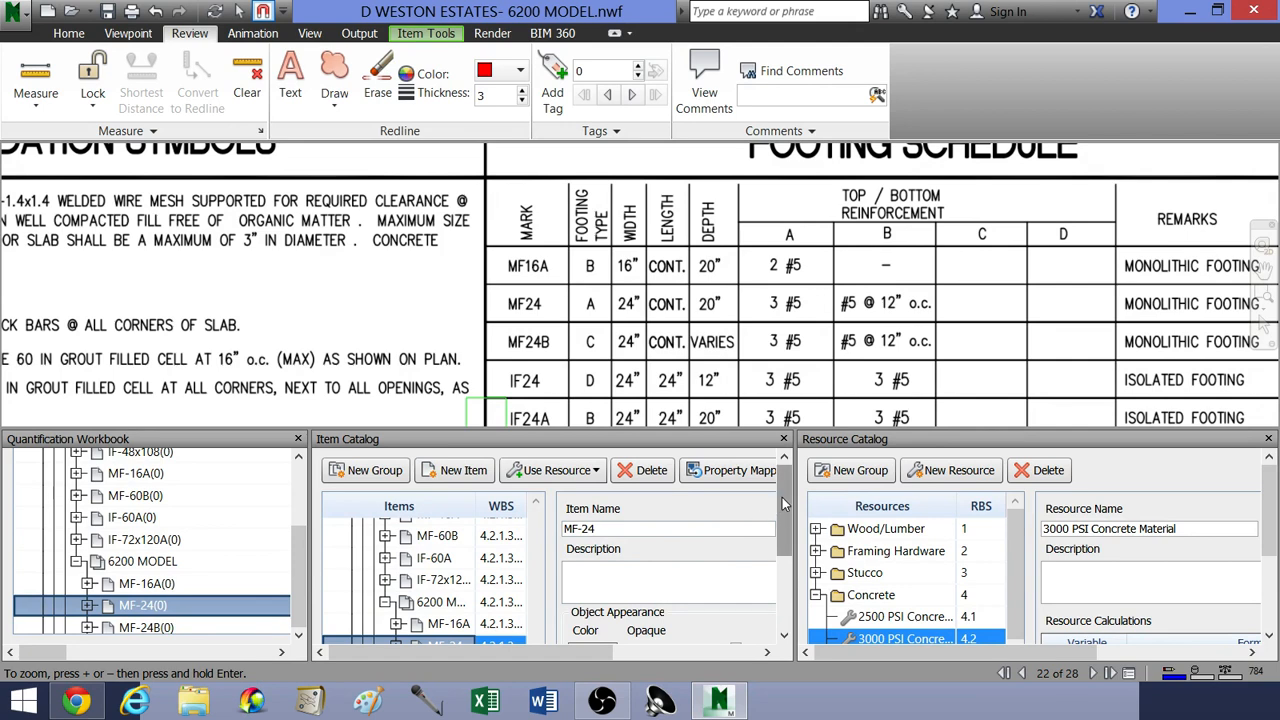
# Step: Expand the MF-24 item in the item catalog, widen the item list to read its resources, and compare them with the MF24 schedule row
pyautogui.scroll(-3, 785, 535)
pyautogui.scroll(-1, 785, 540)
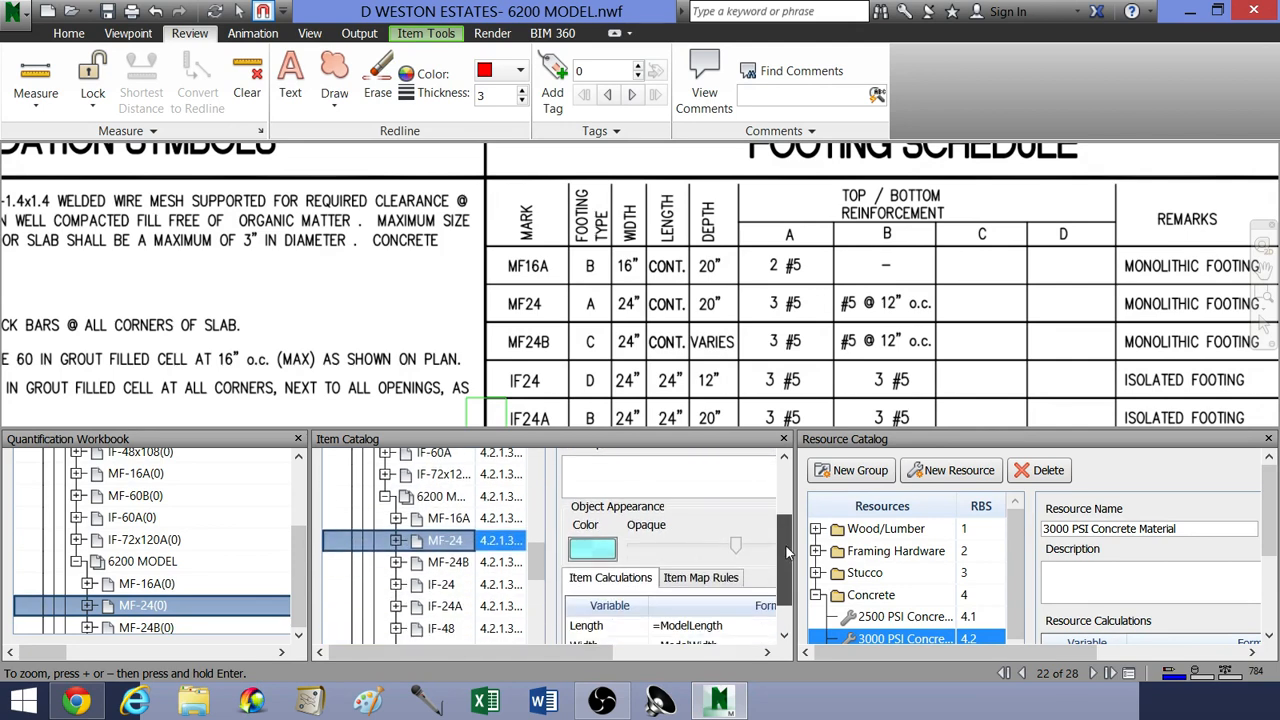
pyautogui.click(397, 542)
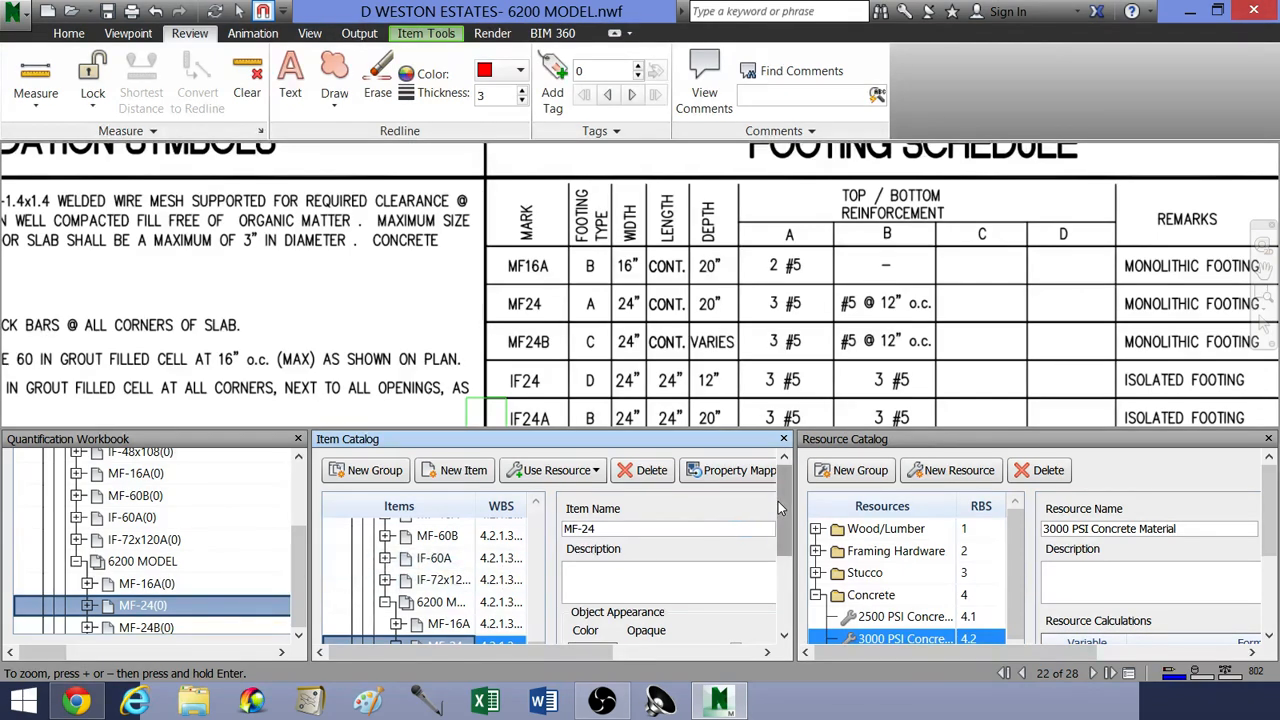
pyautogui.moveTo(778, 496); pyautogui.dragTo(781, 566)
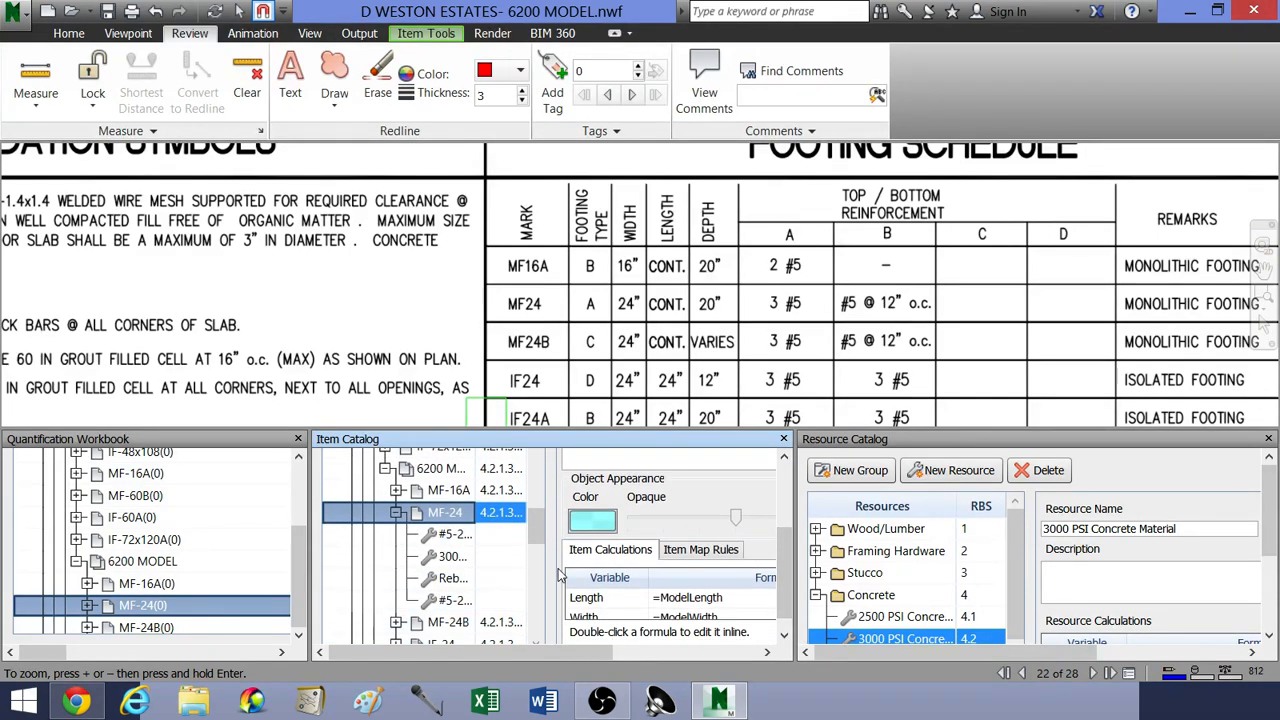
pyautogui.moveTo(548, 575); pyautogui.dragTo(697, 577)
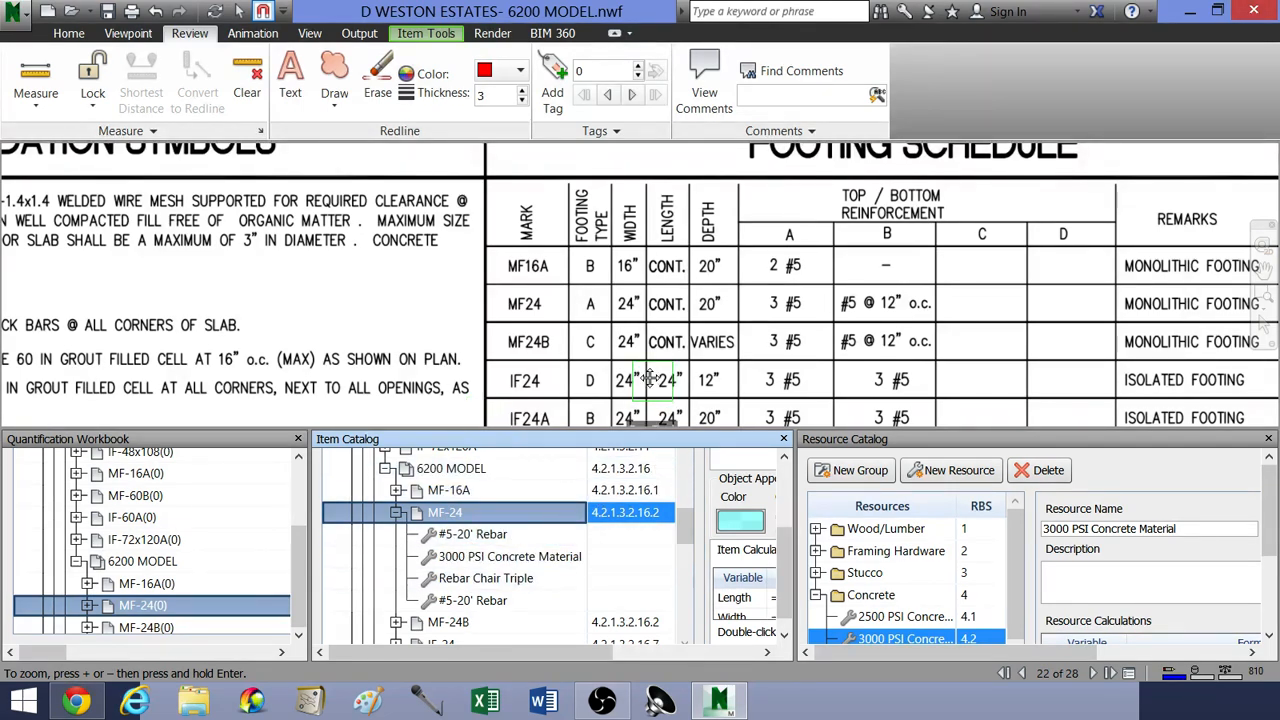
pyautogui.moveTo(653, 382); pyautogui.dragTo(565, 344, button='middle')
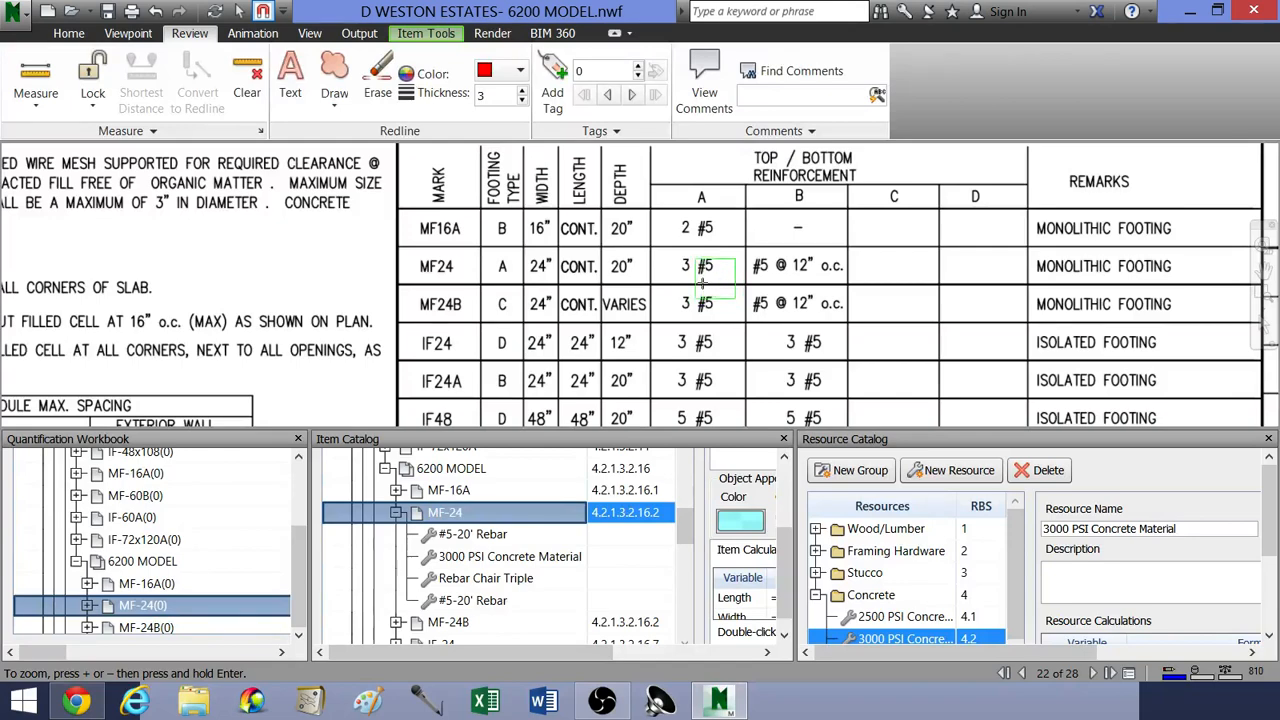
pyautogui.moveTo(712, 270); pyautogui.dragTo(596, 320, button='middle')
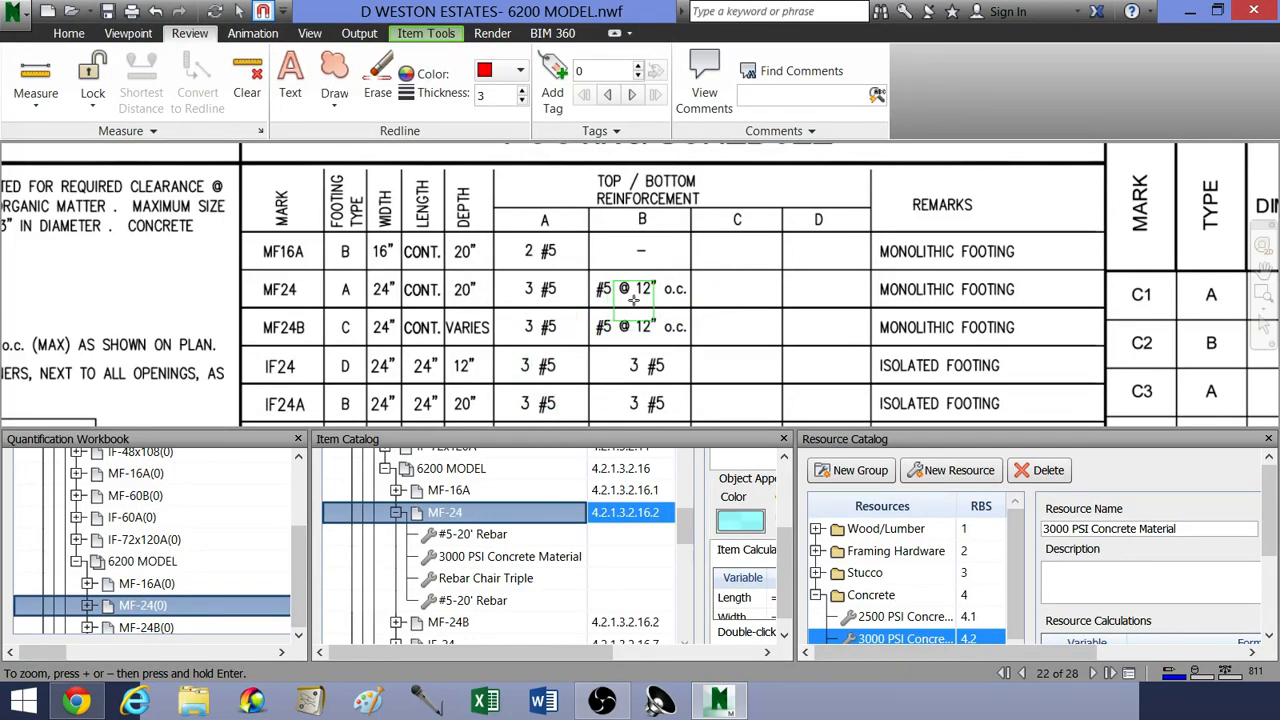
# Step: Select only the first #5-20' Rebar resource under the MF-24 catalog item
pyautogui.click(462, 538)
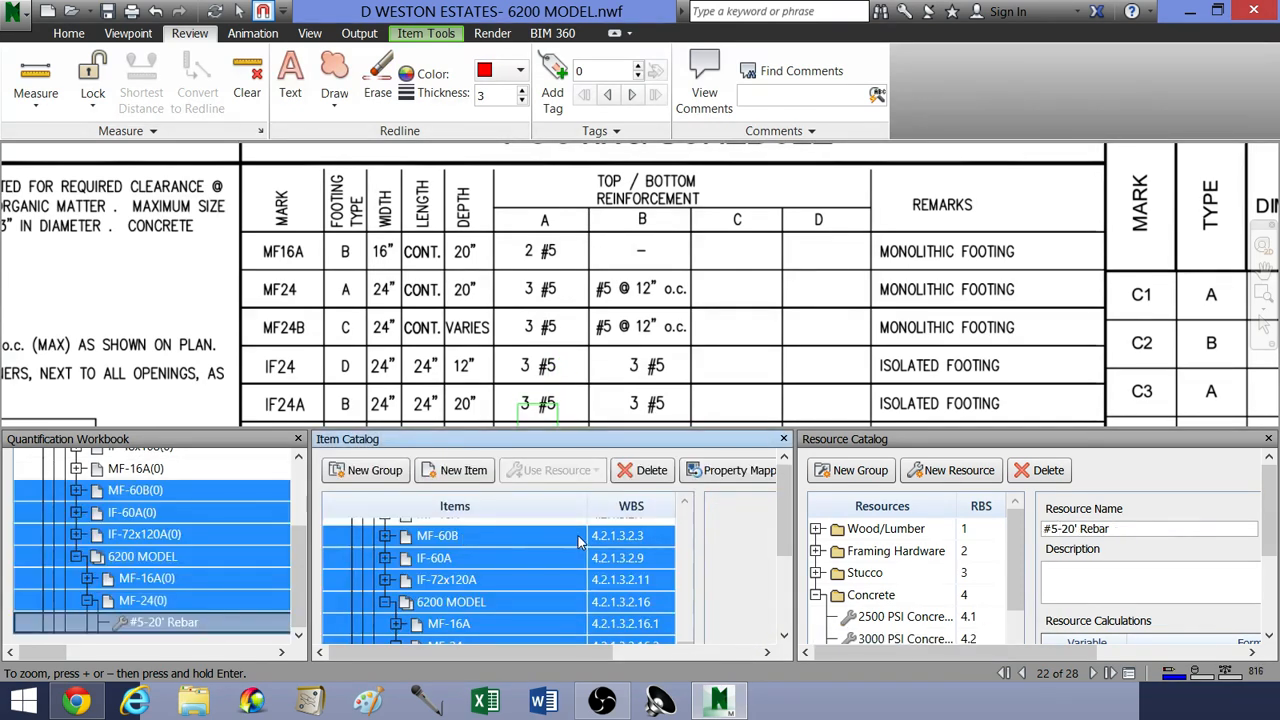
pyautogui.moveTo(782, 498); pyautogui.dragTo(768, 554)
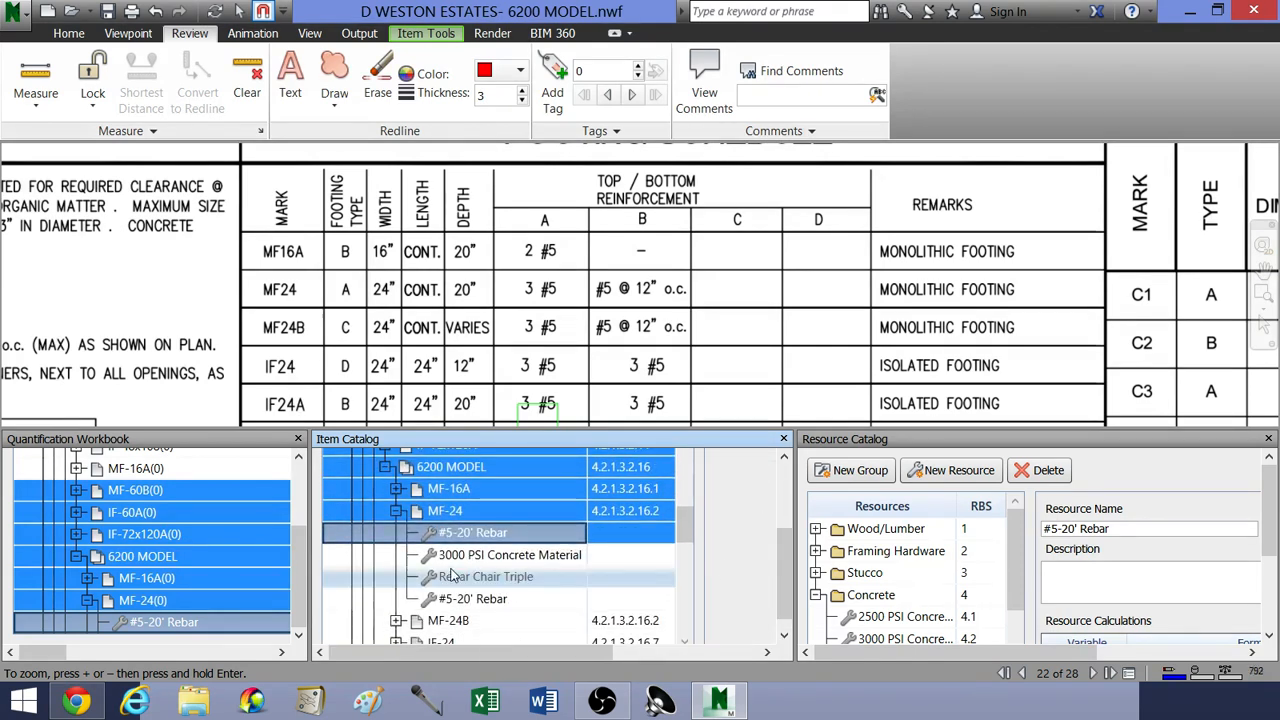
pyautogui.moveTo(300, 563); pyautogui.dragTo(304, 501)
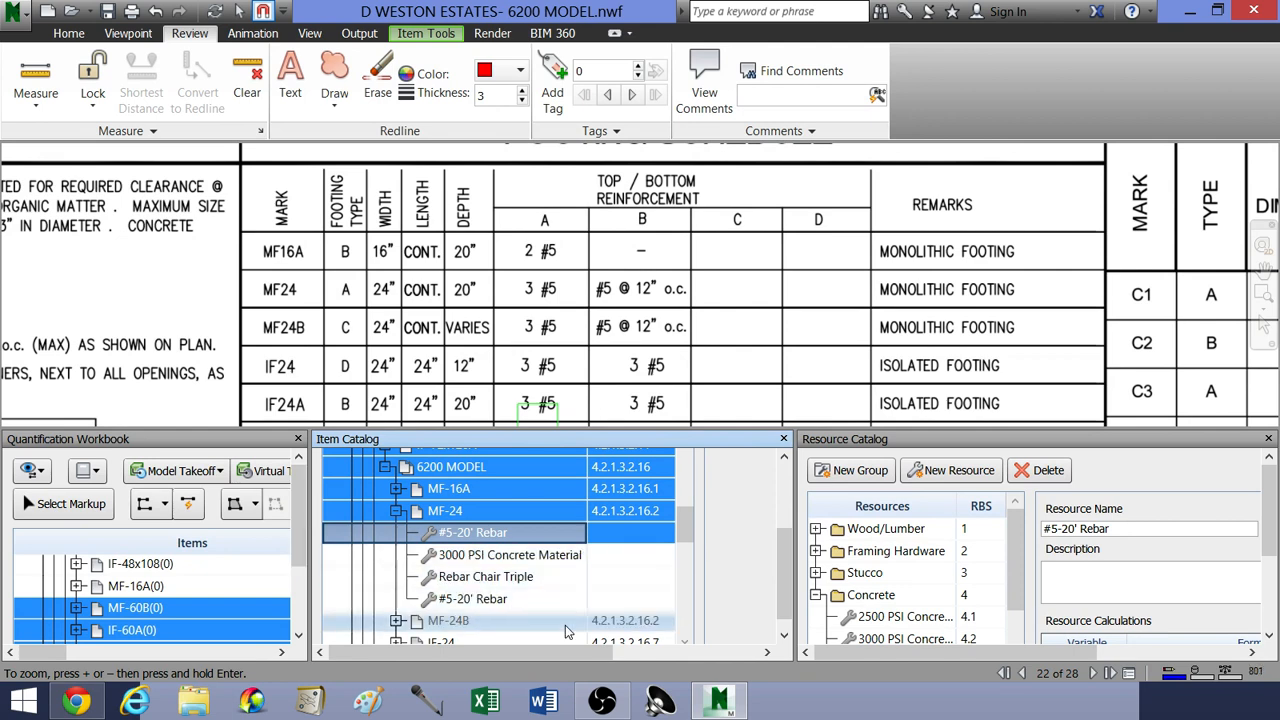
pyautogui.moveTo(514, 653)
pyautogui.mouseDown()
pyautogui.moveTo(661, 650)
pyautogui.moveTo(514, 652)
pyautogui.mouseUp()
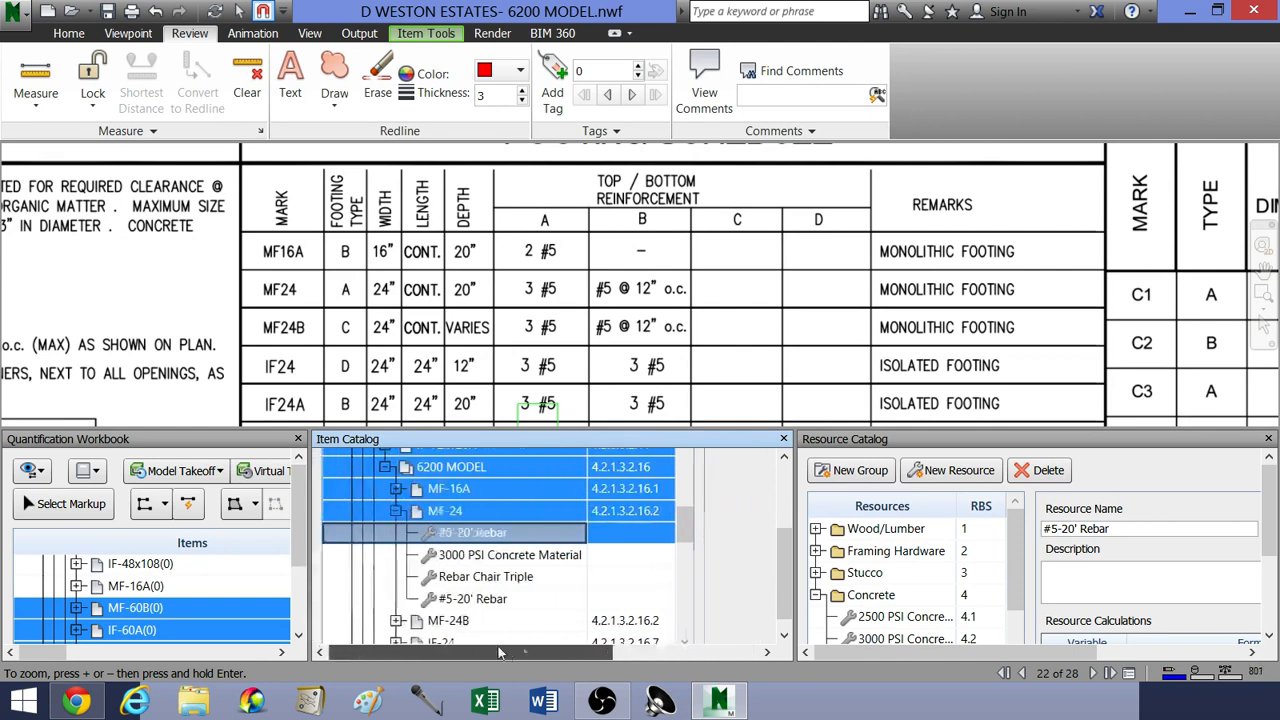
pyautogui.moveTo(686, 531)
pyautogui.mouseDown()
pyautogui.moveTo(688, 498)
pyautogui.moveTo(688, 530)
pyautogui.mouseUp()
pyautogui.moveTo(785, 559); pyautogui.dragTo(785, 497)
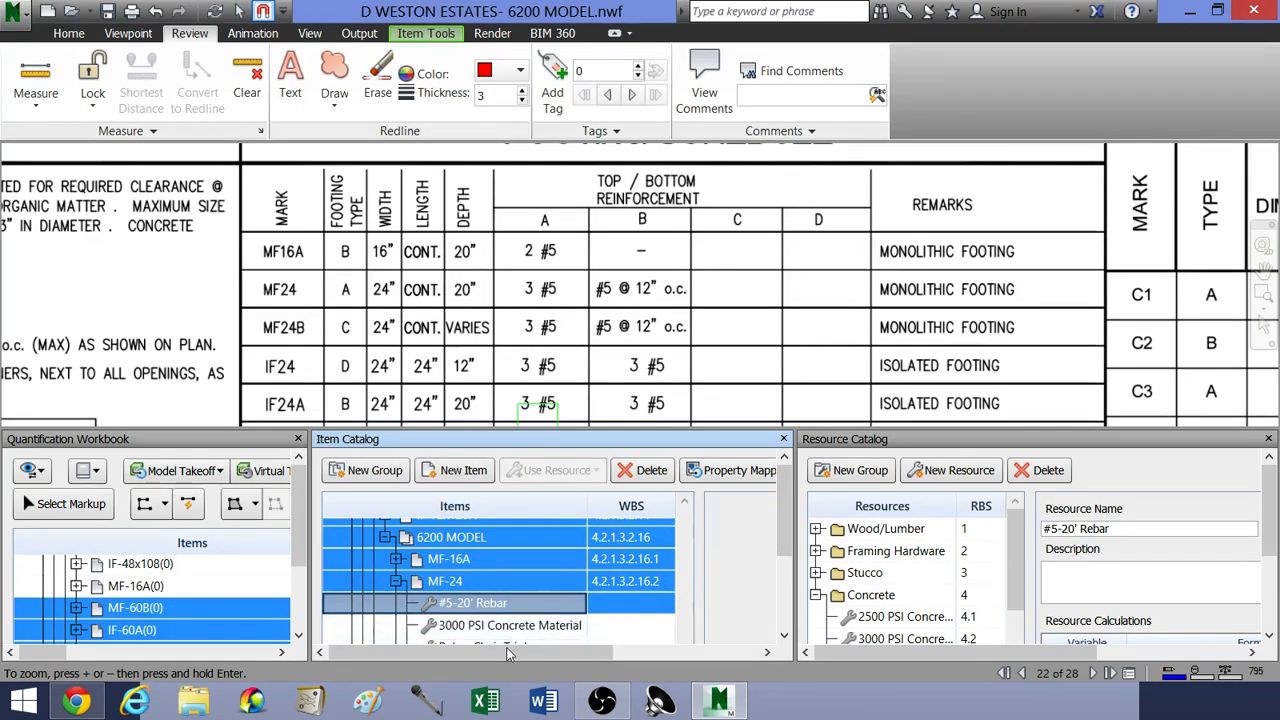
pyautogui.moveTo(498, 652)
pyautogui.mouseDown()
pyautogui.moveTo(620, 652)
pyautogui.moveTo(499, 656)
pyautogui.mouseUp()
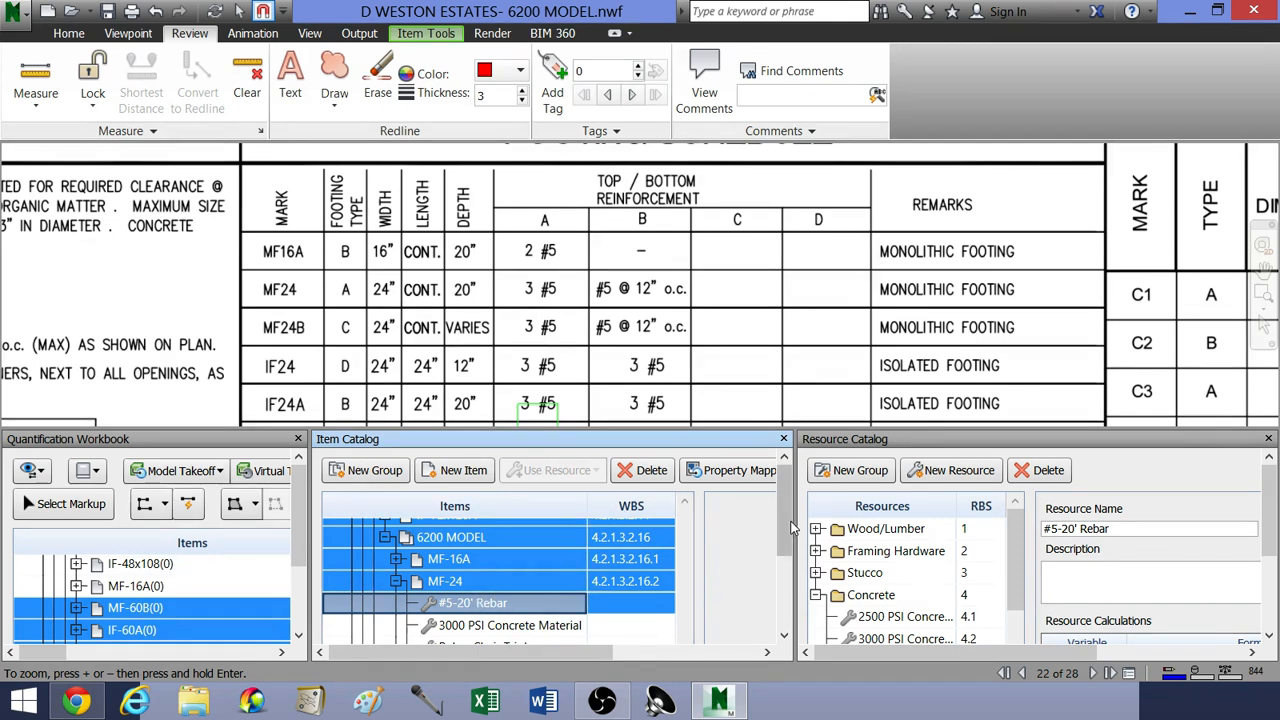
pyautogui.scroll(-3, 782, 548)
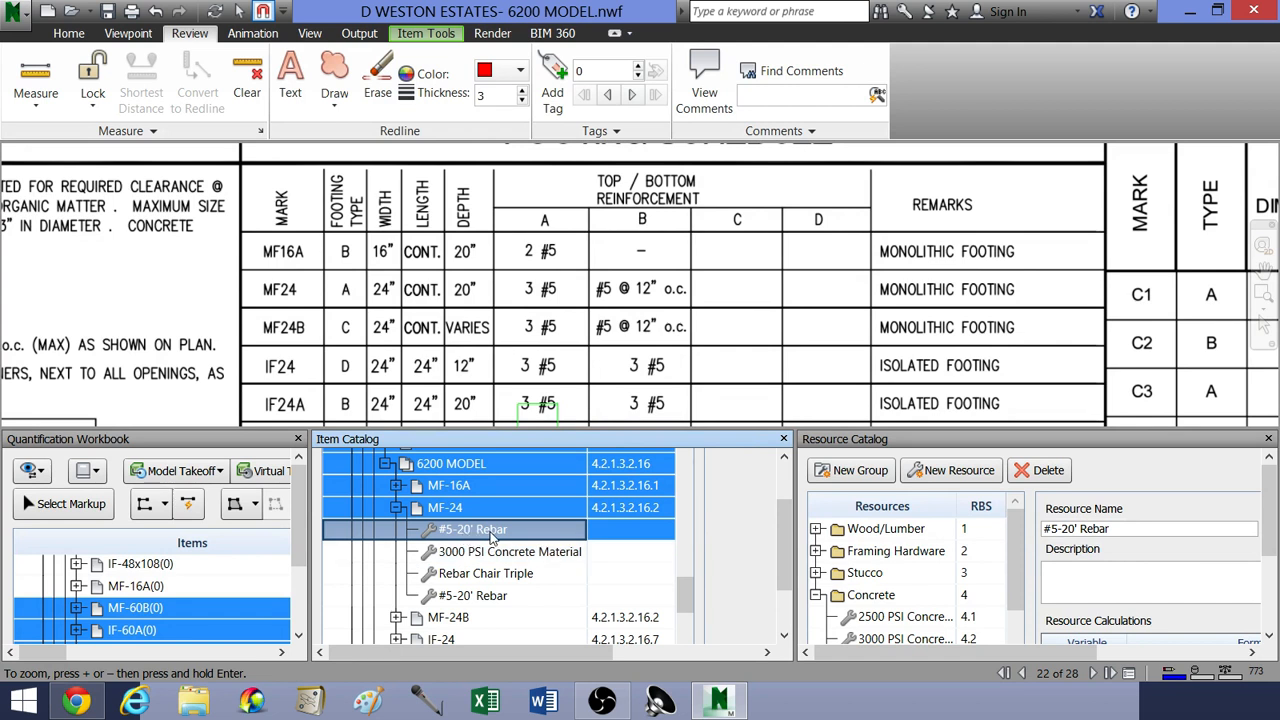
pyautogui.click(490, 537)
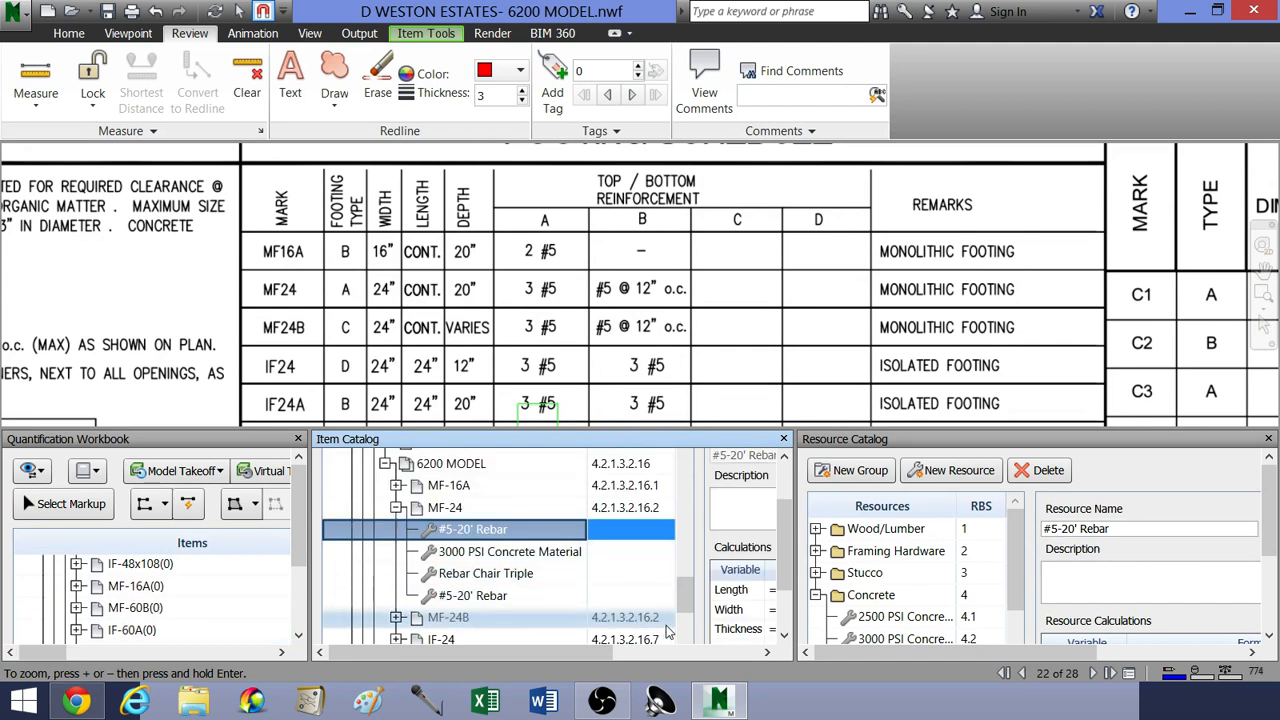
# Step: Examine the Weight and Count formulas and units in the calculations of the selected #5-20' Rebar resource
pyautogui.moveTo(697, 601); pyautogui.dragTo(462, 582)
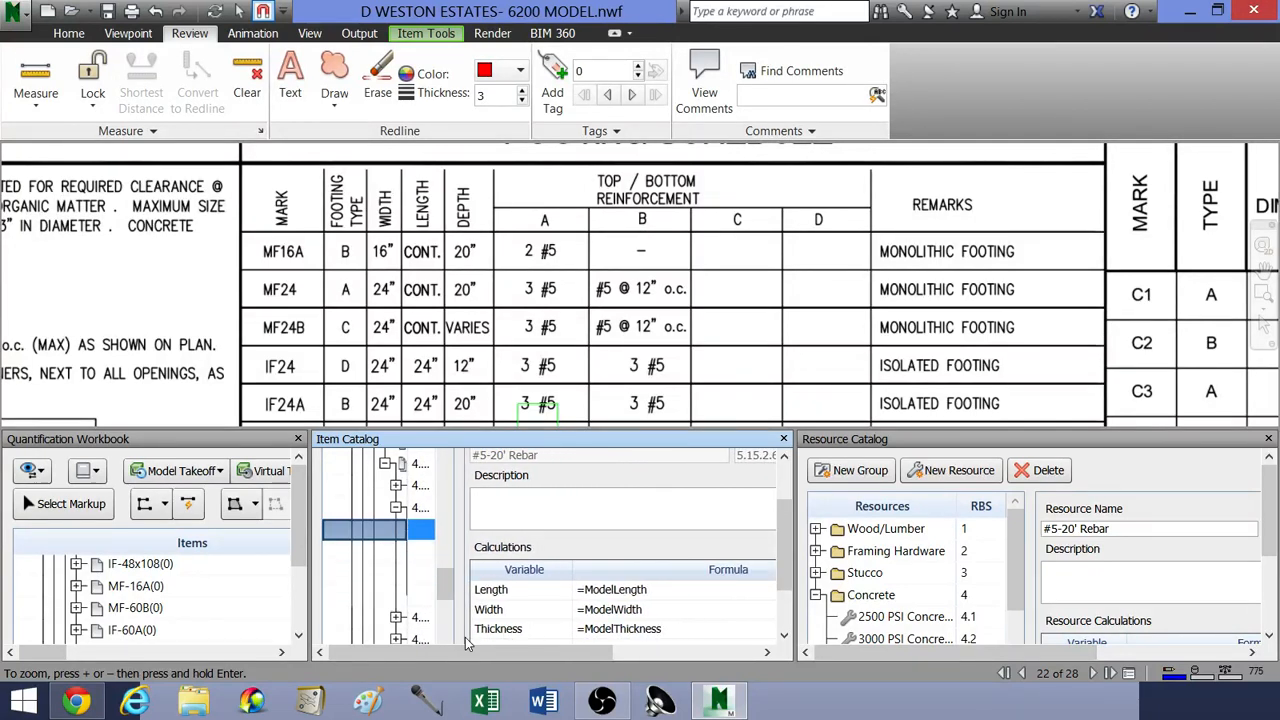
pyautogui.moveTo(459, 554); pyautogui.dragTo(425, 558)
pyautogui.moveTo(440, 650); pyautogui.dragTo(585, 650)
pyautogui.moveTo(785, 535); pyautogui.dragTo(781, 584)
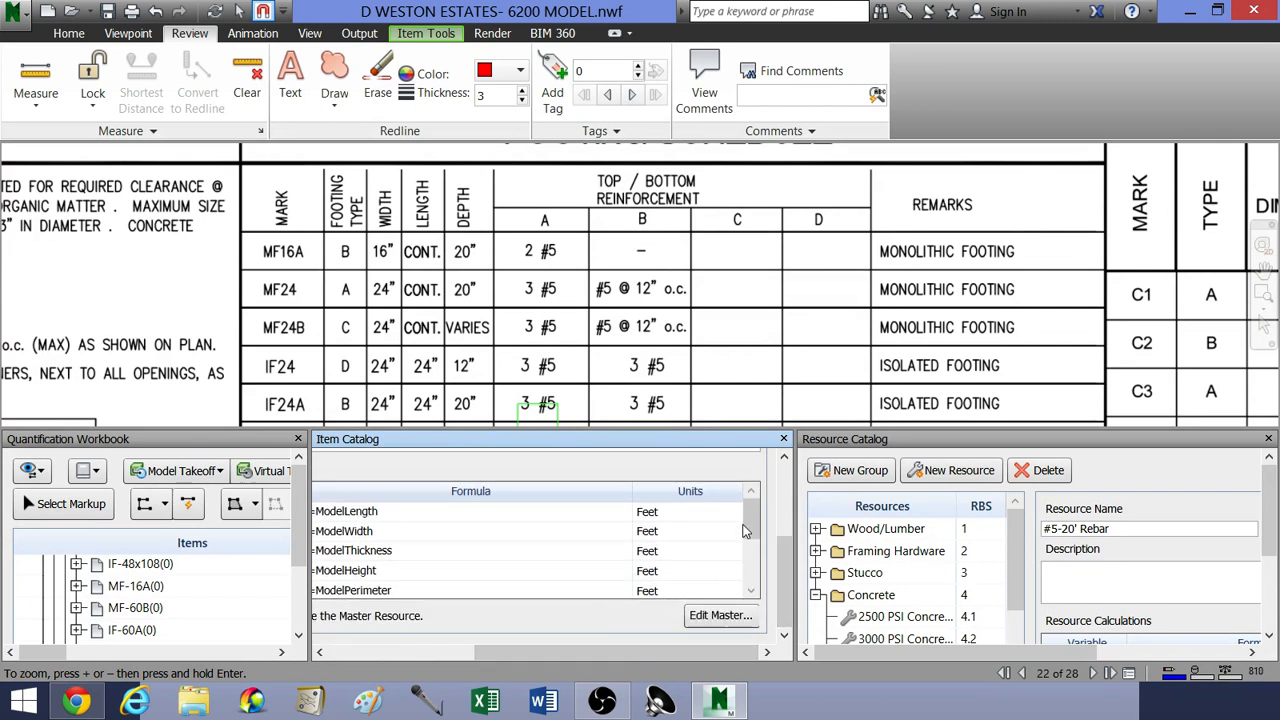
pyautogui.moveTo(745, 531); pyautogui.dragTo(747, 573)
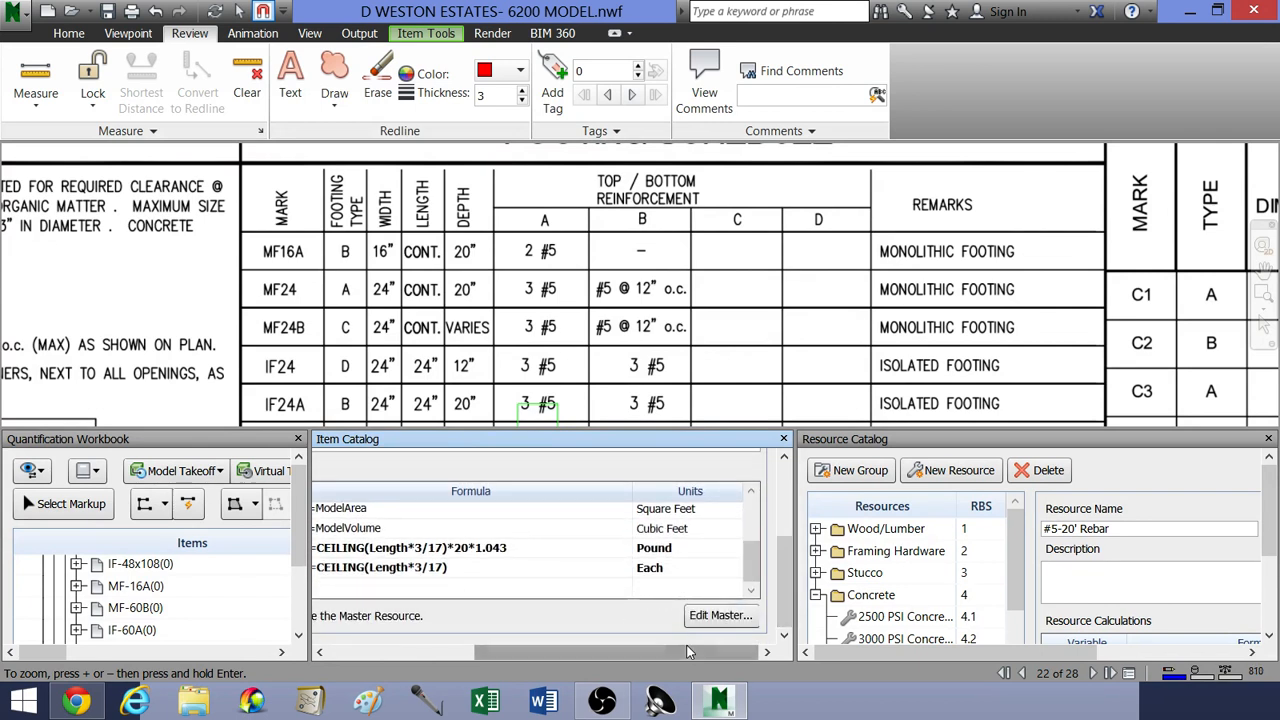
pyautogui.moveTo(687, 650); pyautogui.dragTo(552, 651)
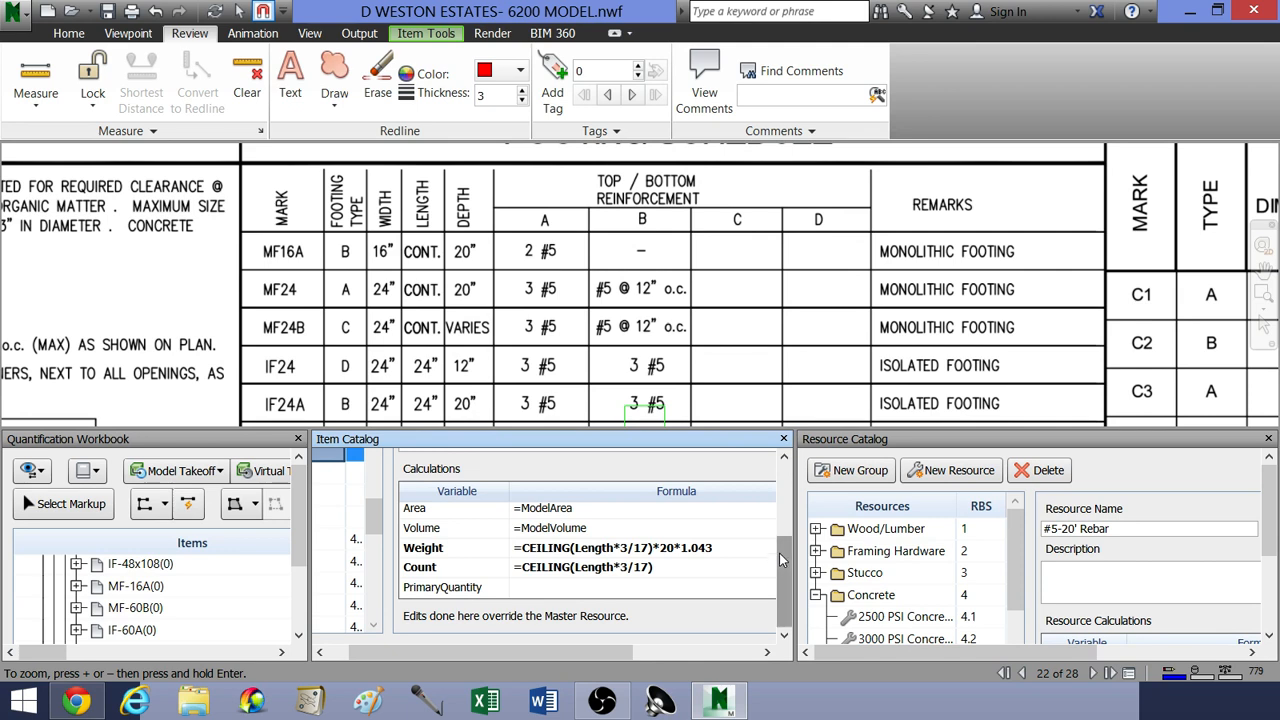
# Step: Widen the catalog's item list again and collapse the MF-24 item under 6200 MODEL
pyautogui.moveTo(385, 550); pyautogui.dragTo(687, 553)
pyautogui.scroll(3, 522, 550)
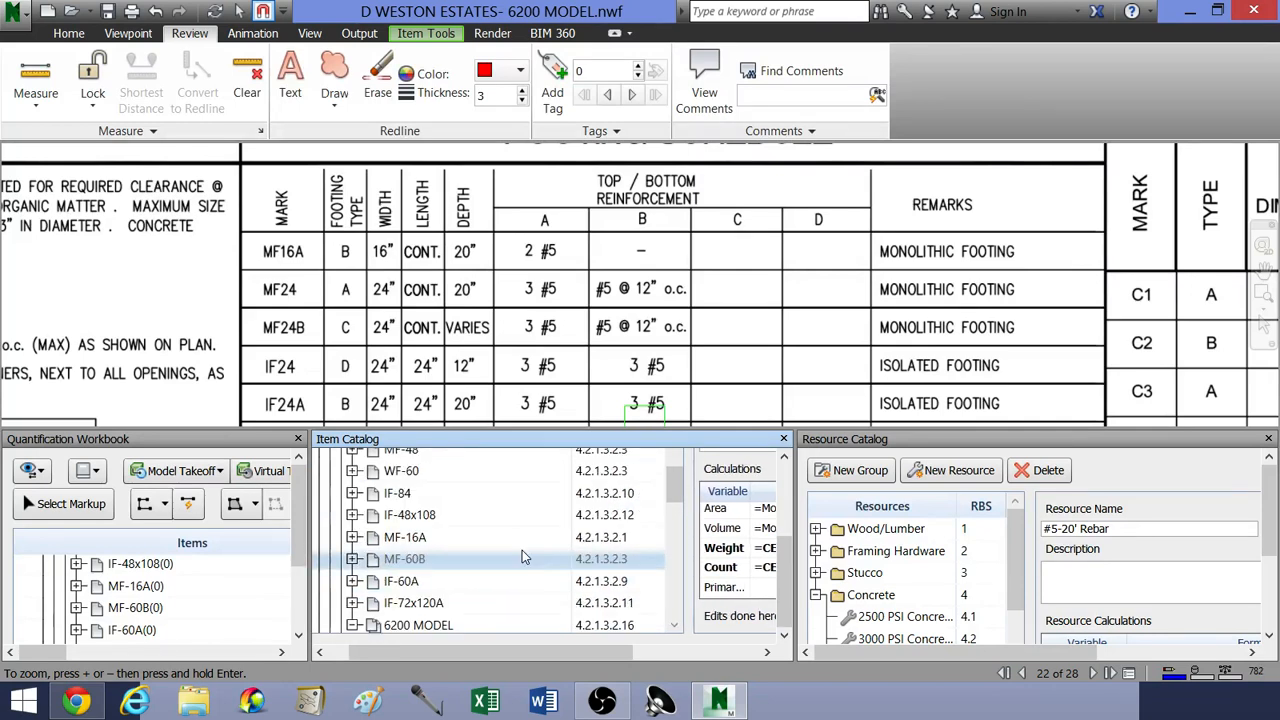
pyautogui.scroll(-3, 522, 550)
pyautogui.scroll(3, 522, 557)
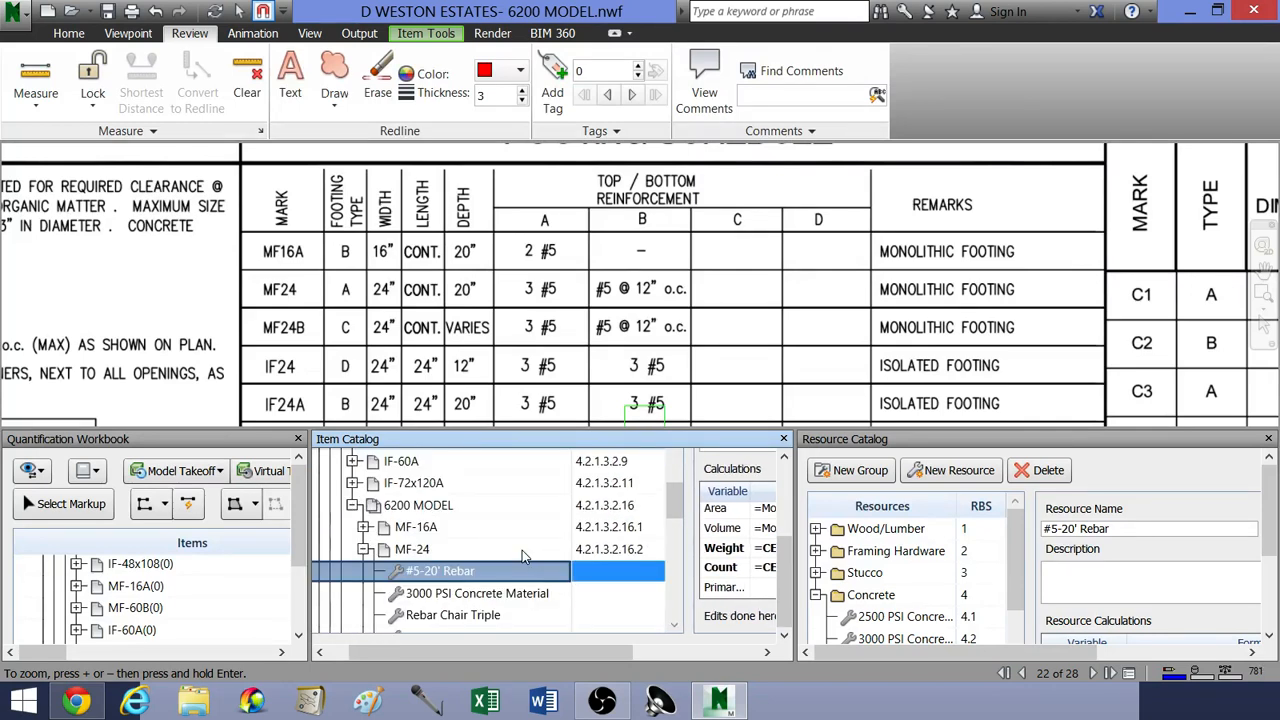
pyautogui.click(364, 549)
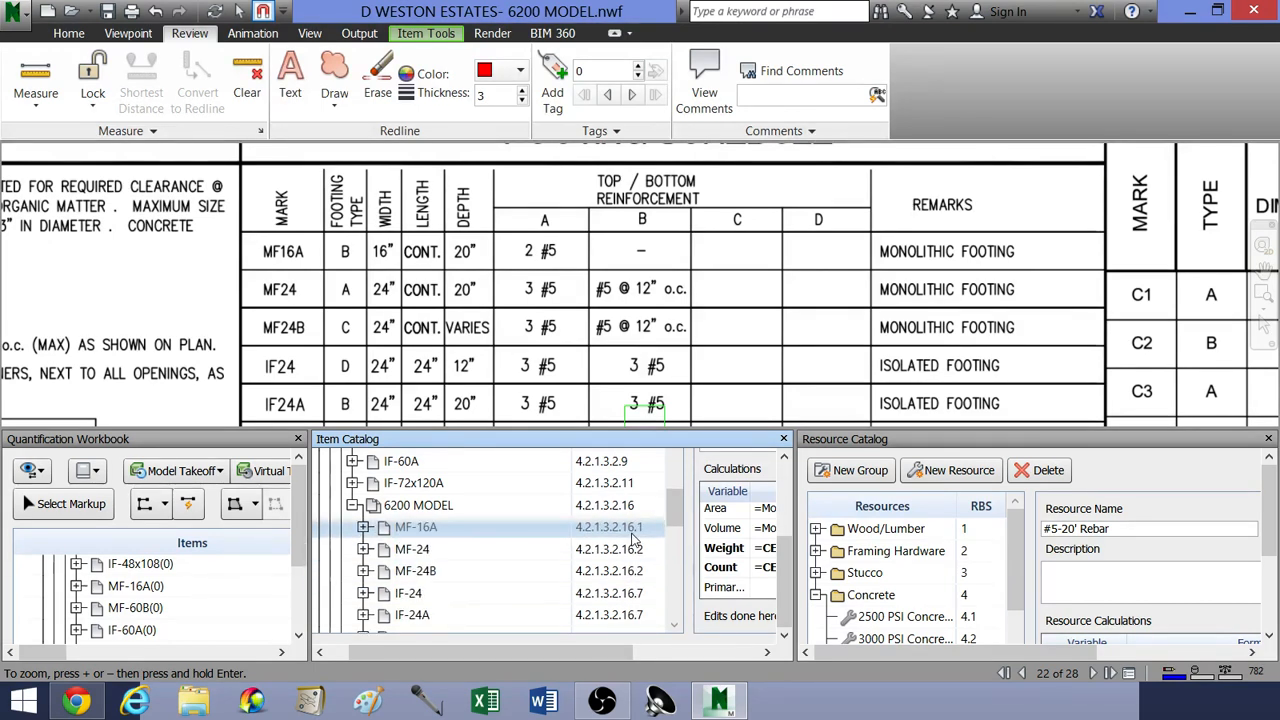
# Step: Review the footing items catalogued under 6200 MODEL against the marks in the footing schedule
pyautogui.moveTo(676, 513); pyautogui.dragTo(676, 533)
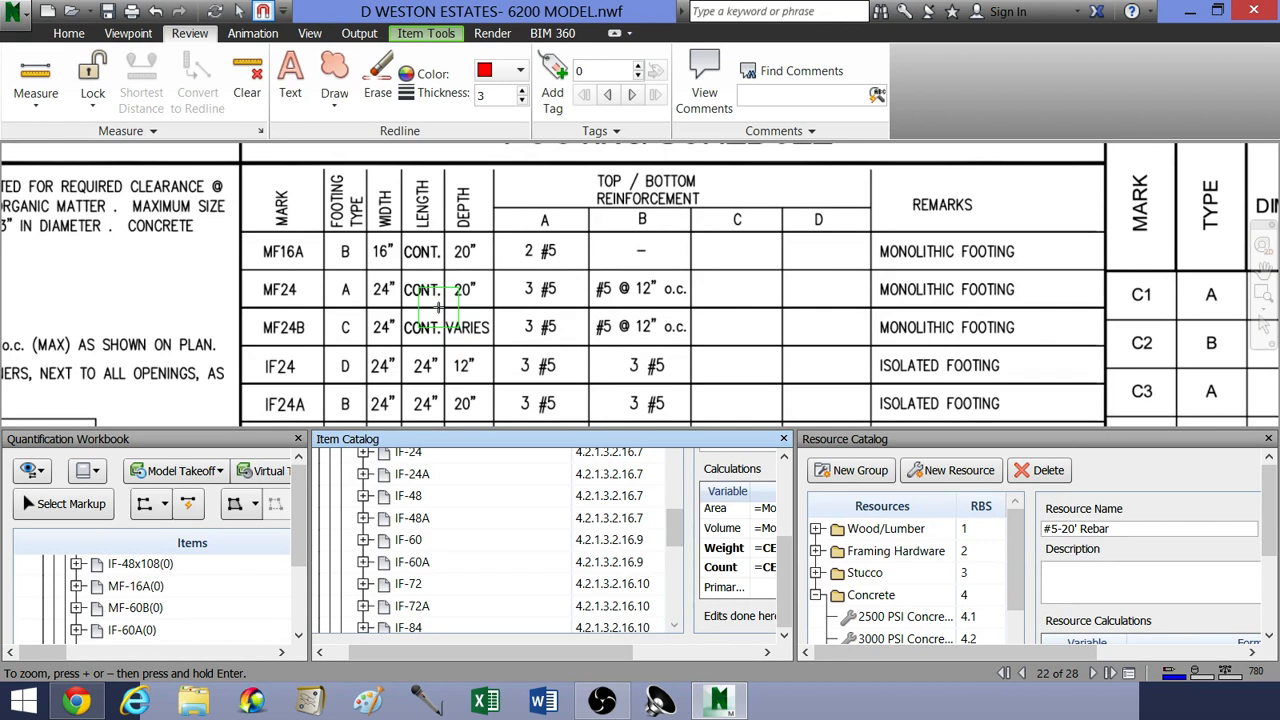
pyautogui.moveTo(676, 533); pyautogui.dragTo(675, 511)
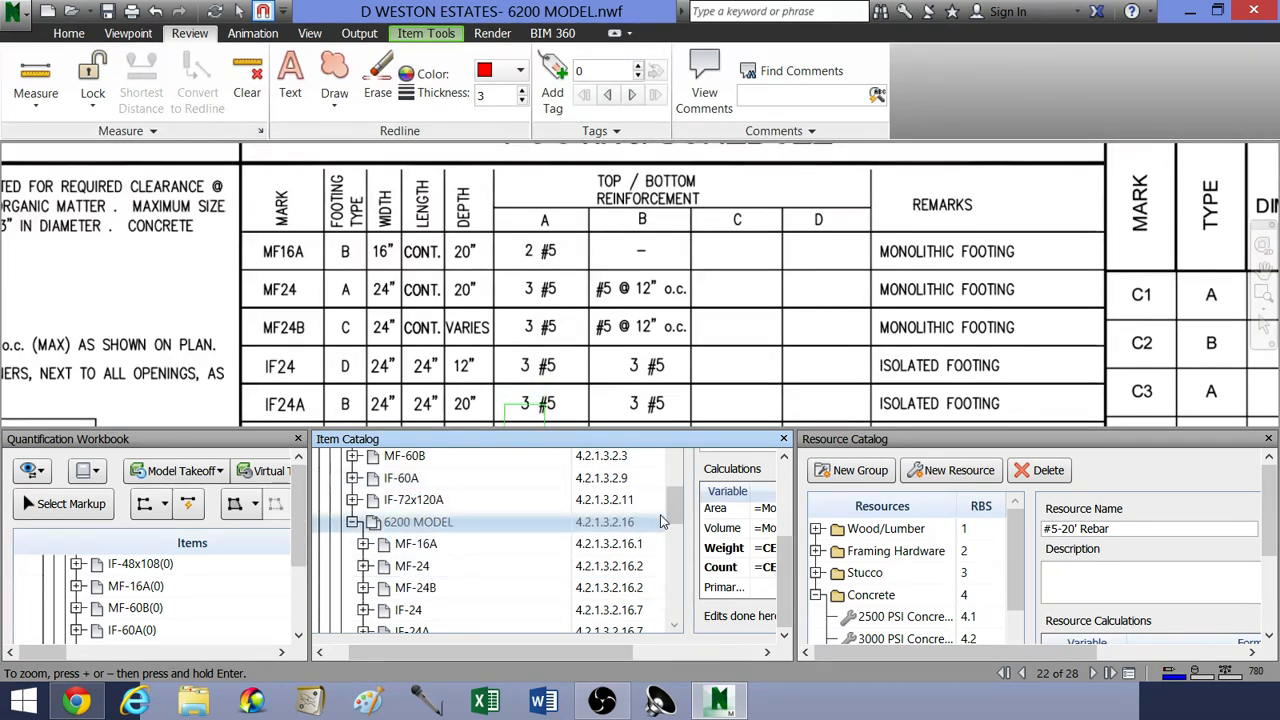
pyautogui.moveTo(676, 511)
pyautogui.mouseDown()
pyautogui.moveTo(671, 544)
pyautogui.moveTo(661, 512)
pyautogui.mouseUp()
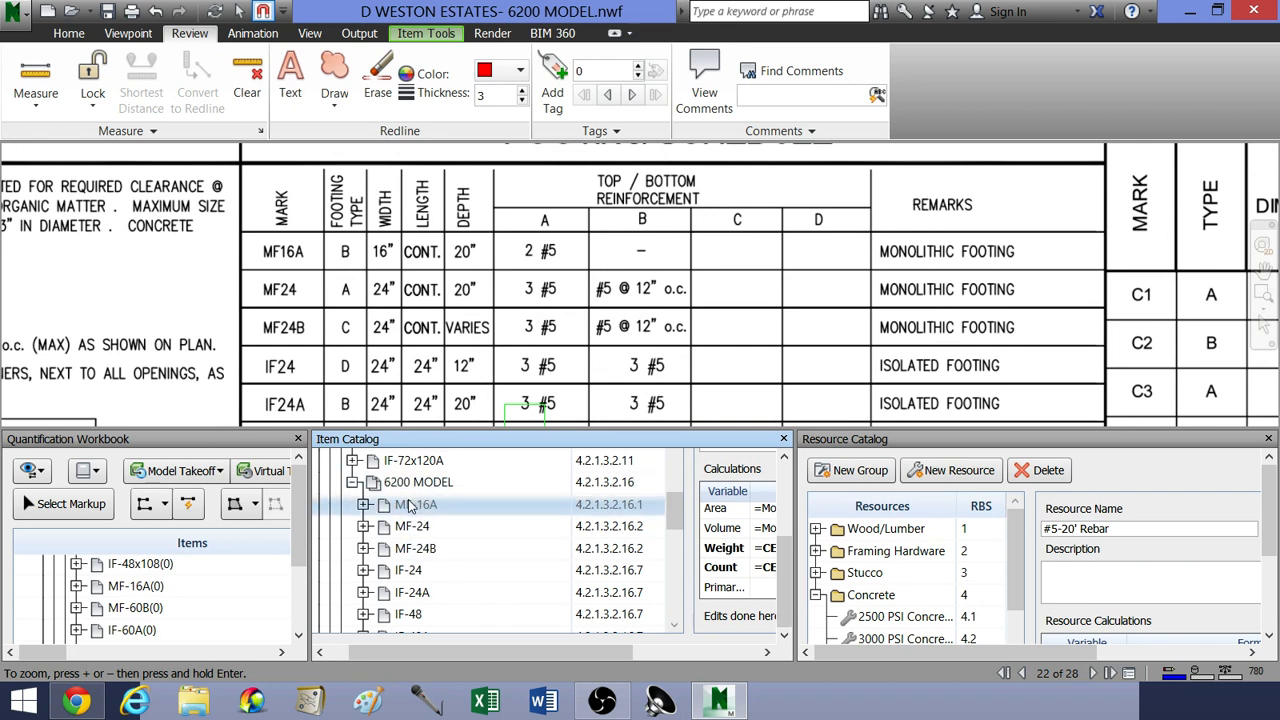
pyautogui.click(143, 443)
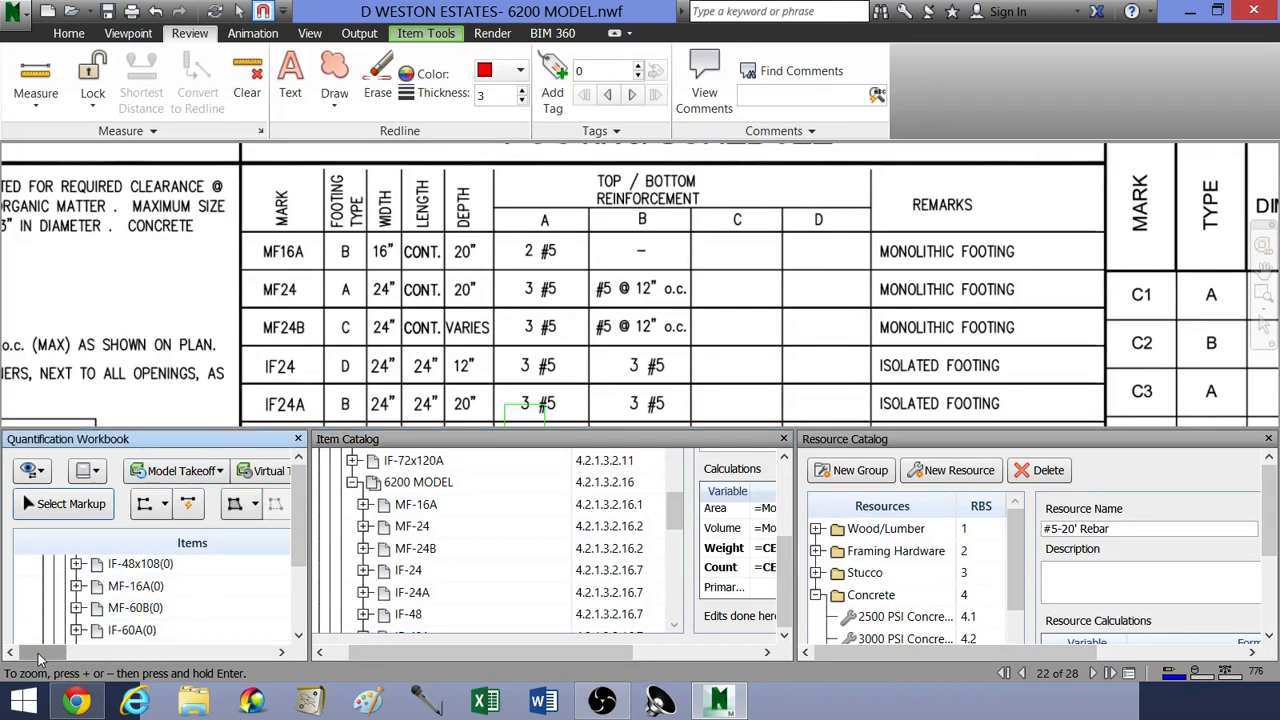
pyautogui.moveTo(39, 658)
pyautogui.mouseDown()
pyautogui.moveTo(65, 654)
pyautogui.moveTo(32, 658)
pyautogui.mouseUp()
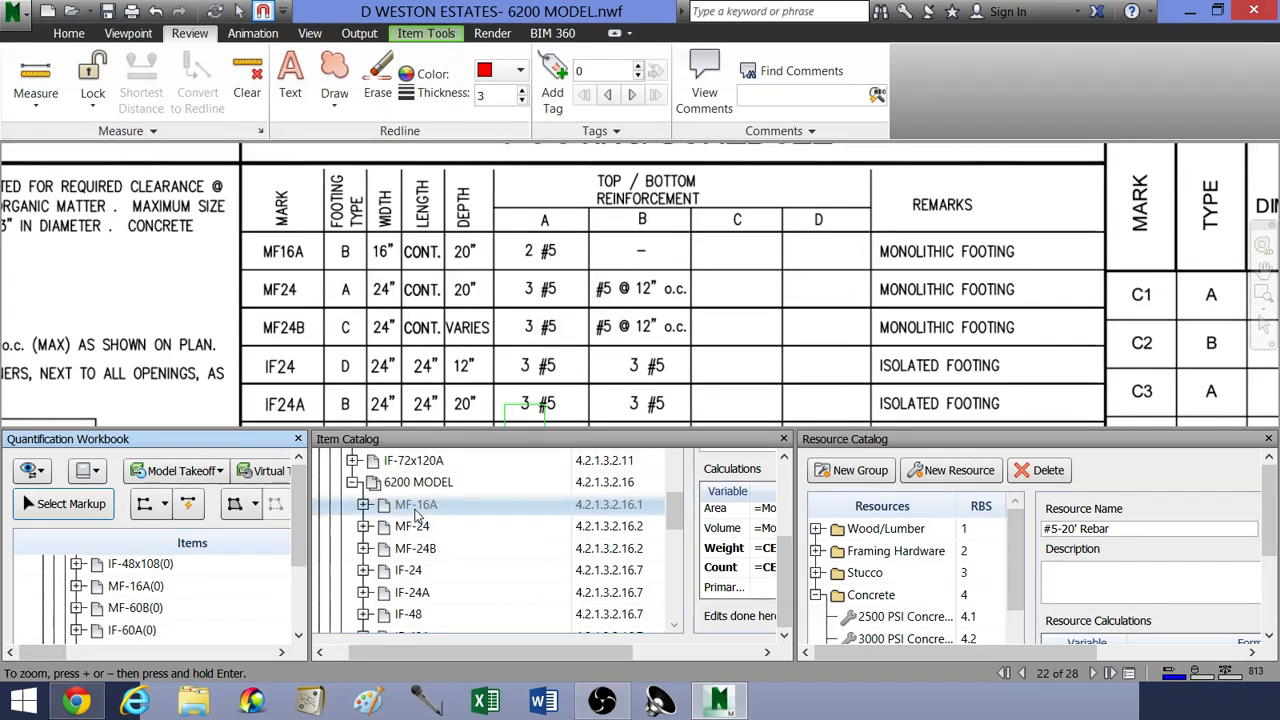
# Step: Return from the footing schedule to the MF24 footings at the foundation plan's lower-left corner
pyautogui.moveTo(390, 283); pyautogui.dragTo(521, 343, button='middle')
pyautogui.scroll(-2, 551, 344)
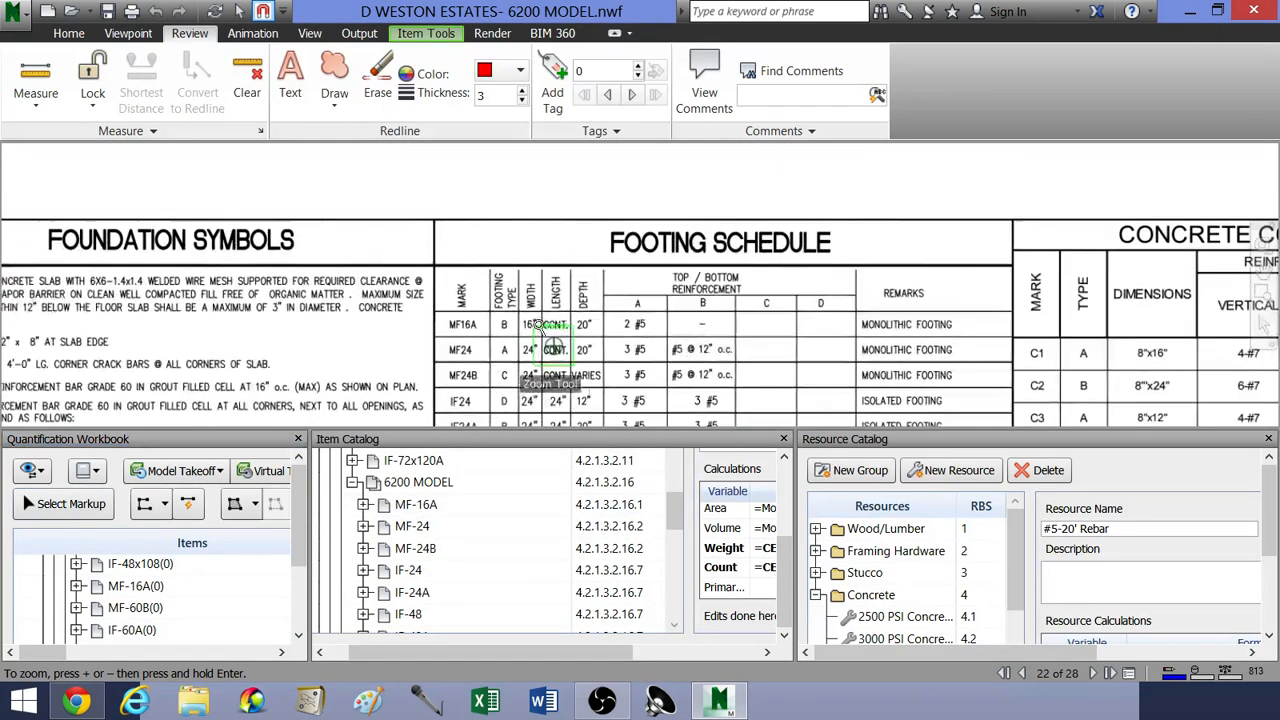
pyautogui.moveTo(490, 252); pyautogui.dragTo(574, 362, button='middle')
pyautogui.scroll(-2, 574, 362)
pyautogui.moveTo(535, 281); pyautogui.dragTo(668, 384, button='middle')
pyautogui.moveTo(367, 273); pyautogui.dragTo(378, 285, button='middle')
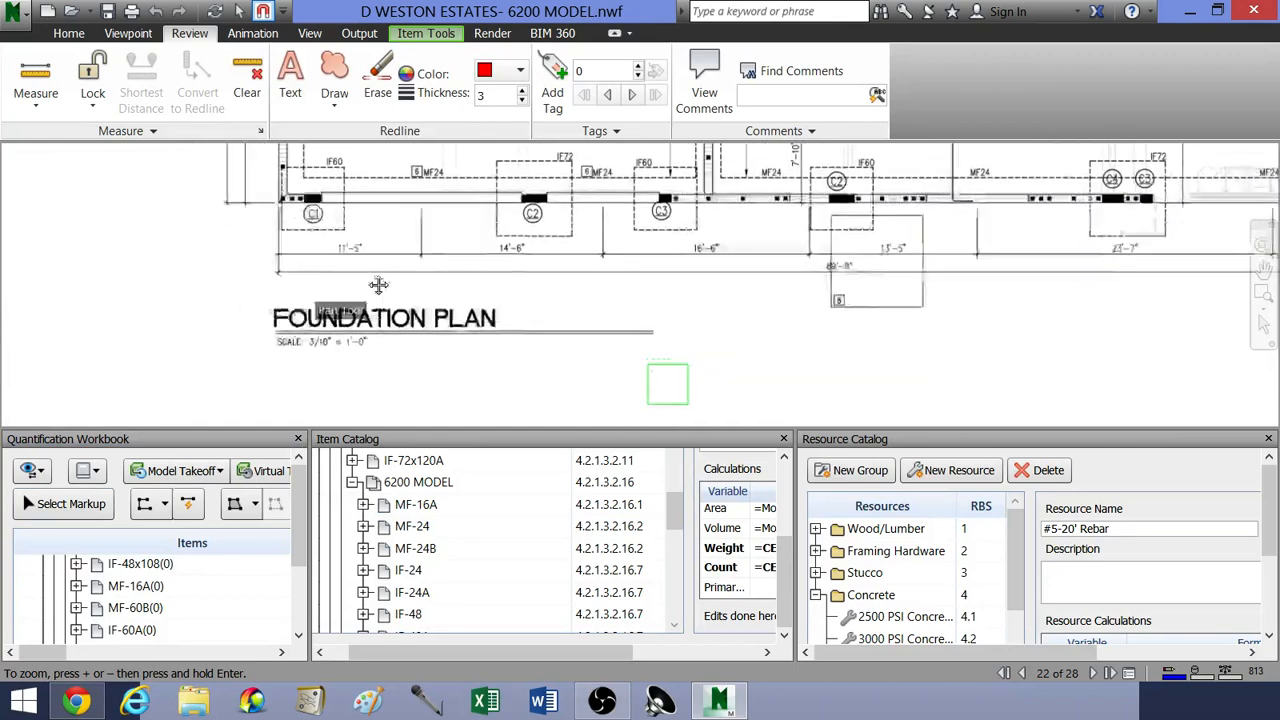
pyautogui.scroll(6, 486, 271)
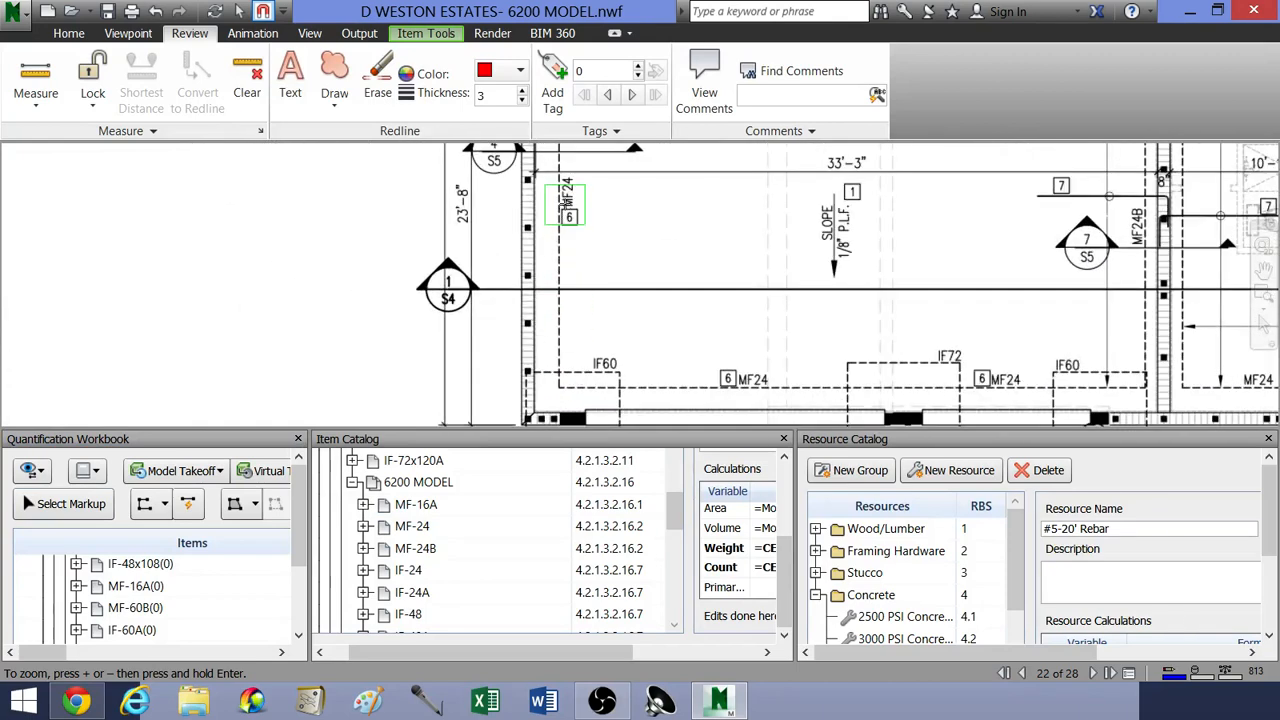
# Step: Bring the MF-24 item and its #5-20' Rebar resource under 6200 MODEL into view in the takeoff workbook
pyautogui.click(472, 548)
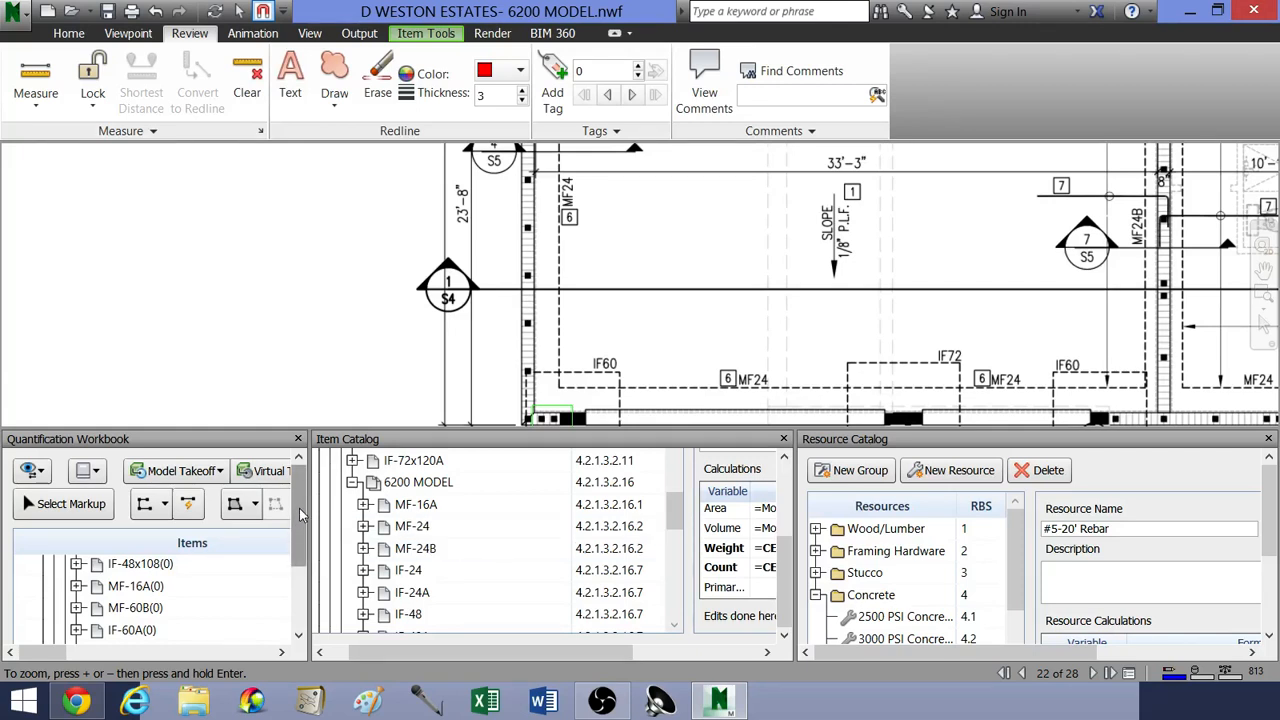
pyautogui.moveTo(299, 508); pyautogui.dragTo(306, 541)
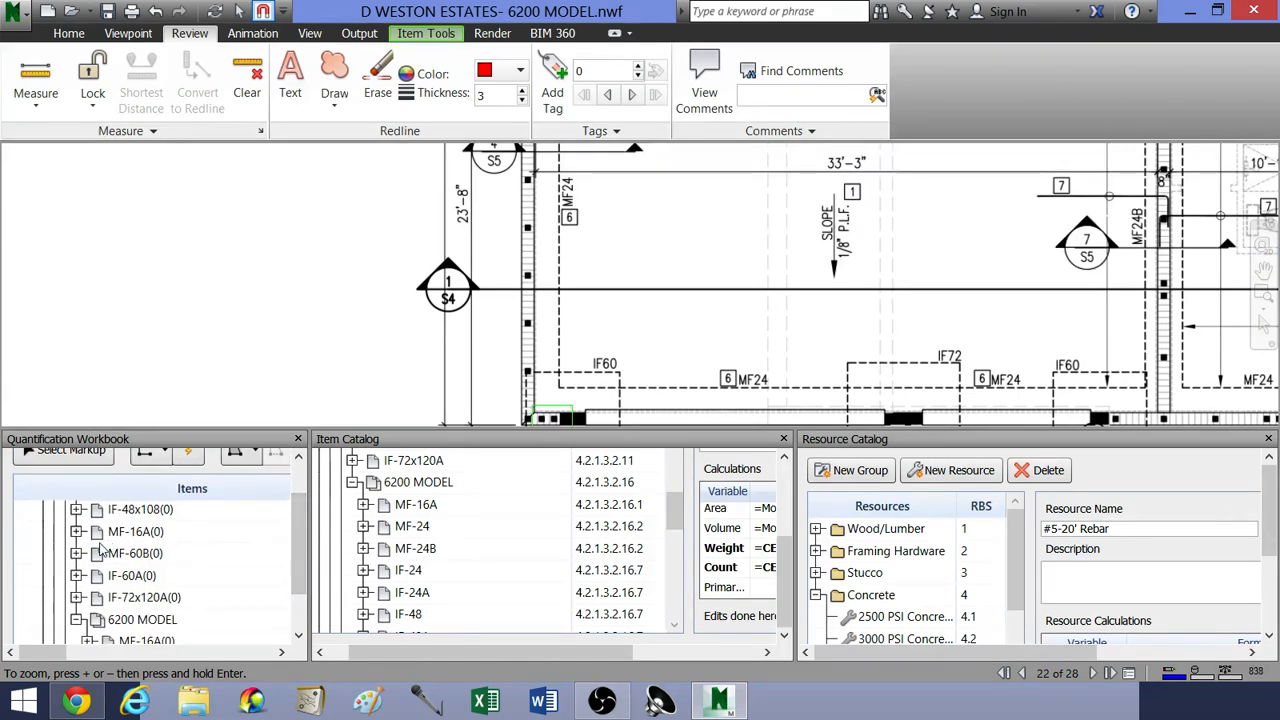
pyautogui.click(415, 527)
pyautogui.moveTo(300, 540); pyautogui.dragTo(300, 588)
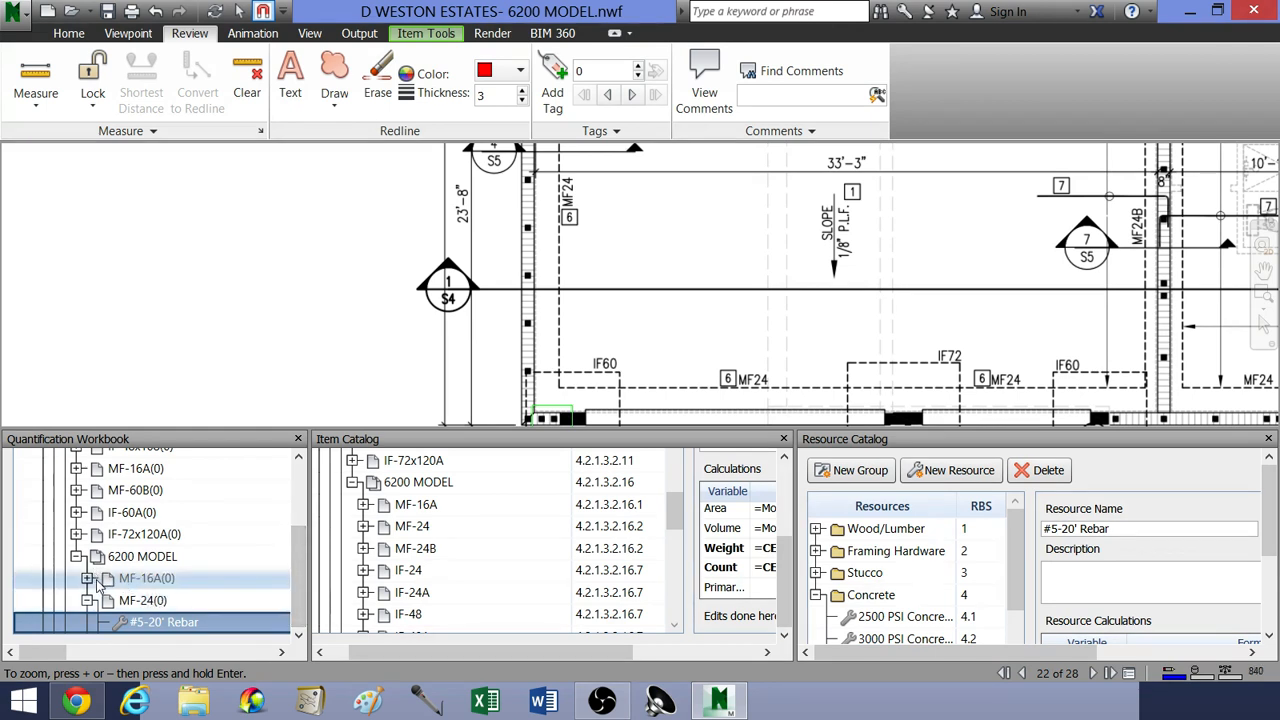
# Step: Collapse the MF-24 item under 6200 MODEL in the takeoff workbook and select it as the item to take off
pyautogui.click(88, 600)
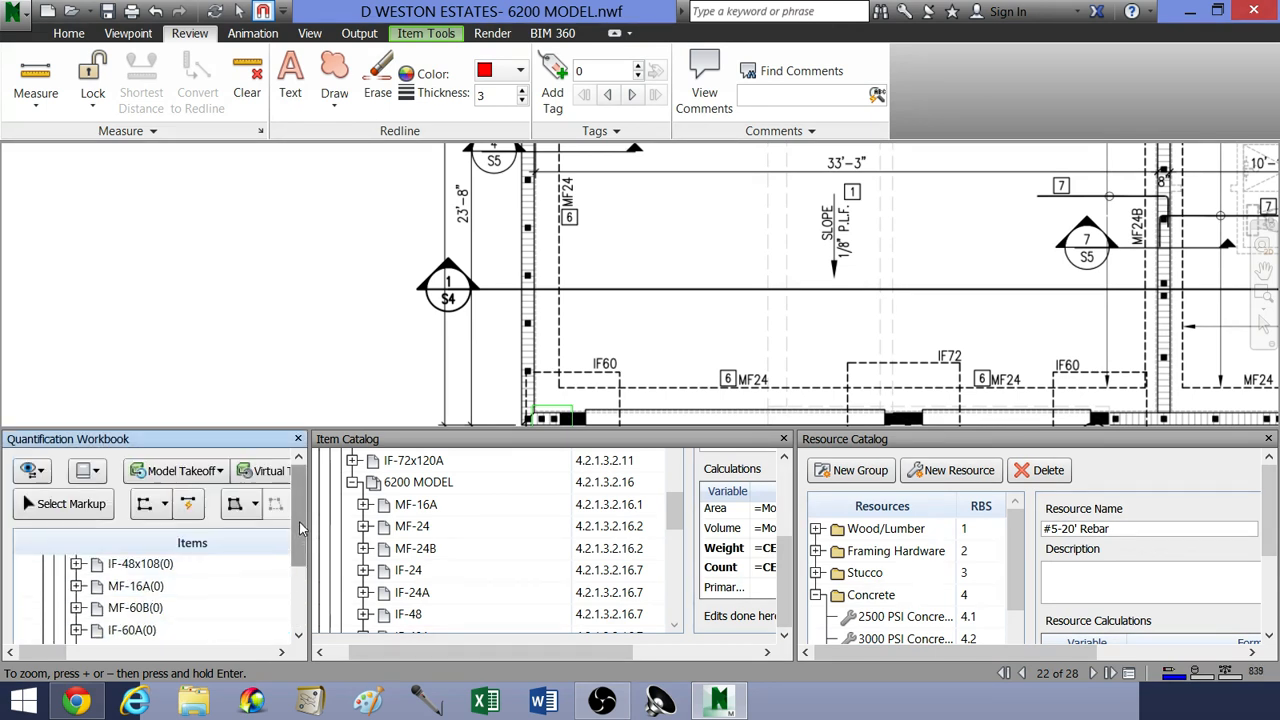
pyautogui.moveTo(300, 540); pyautogui.dragTo(305, 590)
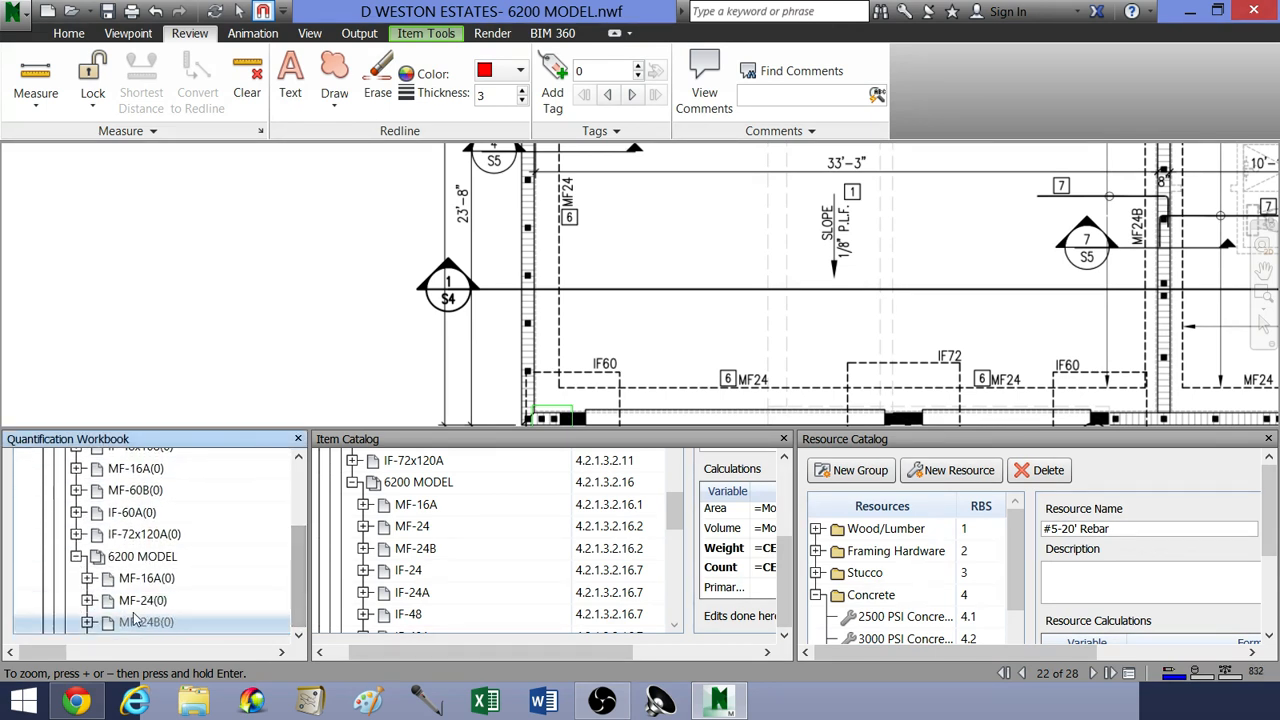
pyautogui.click(165, 580)
pyautogui.click(140, 600)
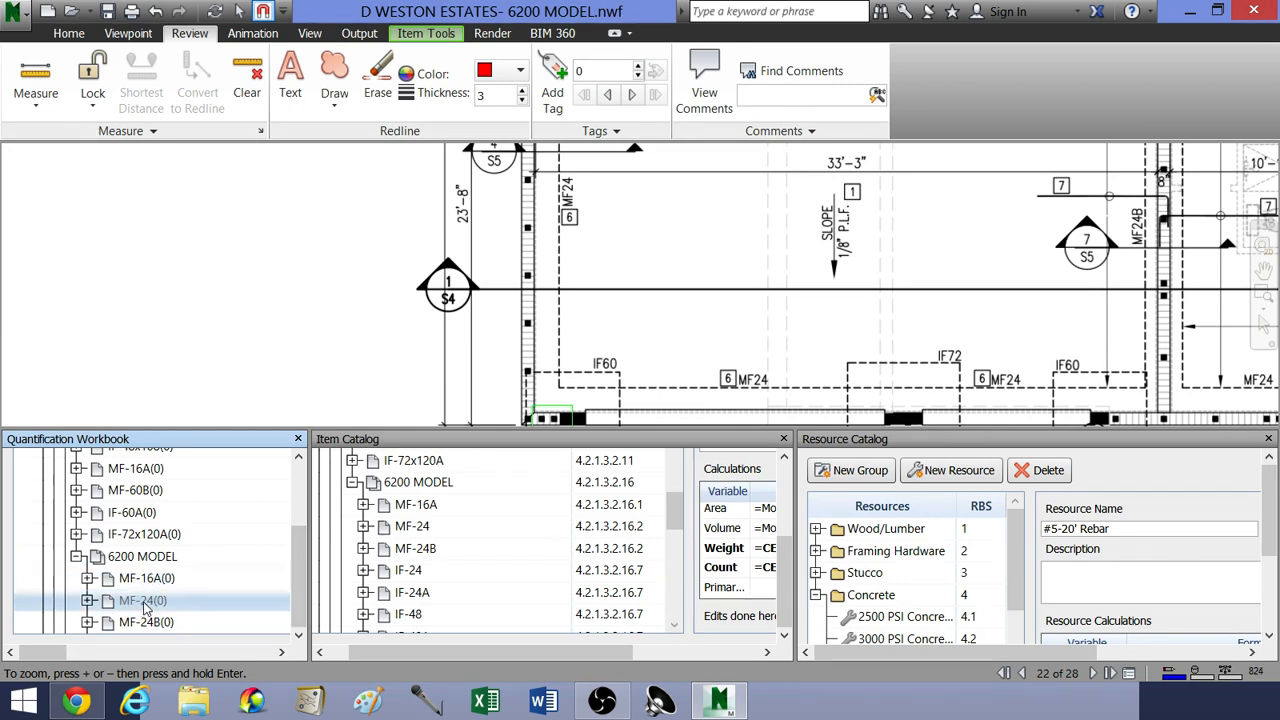
pyautogui.click(145, 606)
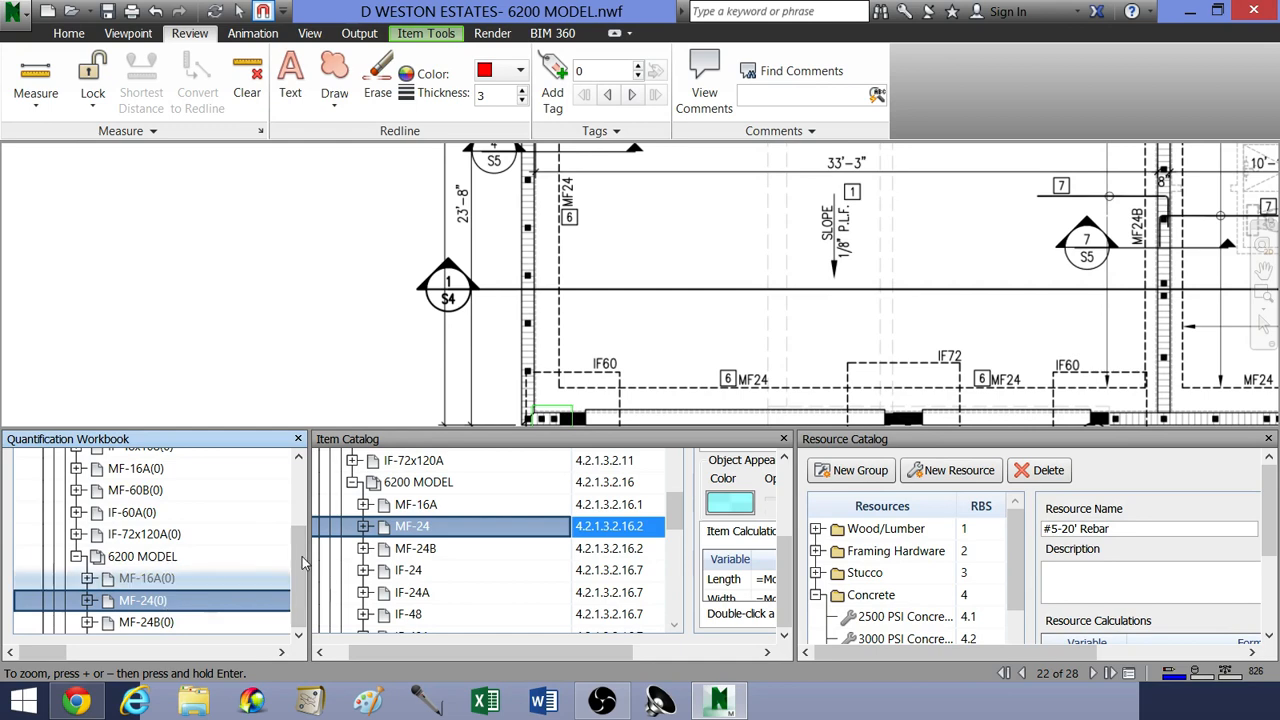
# Step: Start a polyline takeoff for MF-24 with its first vertex at the foundation's lower-left outer wall corner, beside column C1
pyautogui.moveTo(371, 257); pyautogui.dragTo(422, 294, button='middle')
pyautogui.scroll(-1, 422, 294)
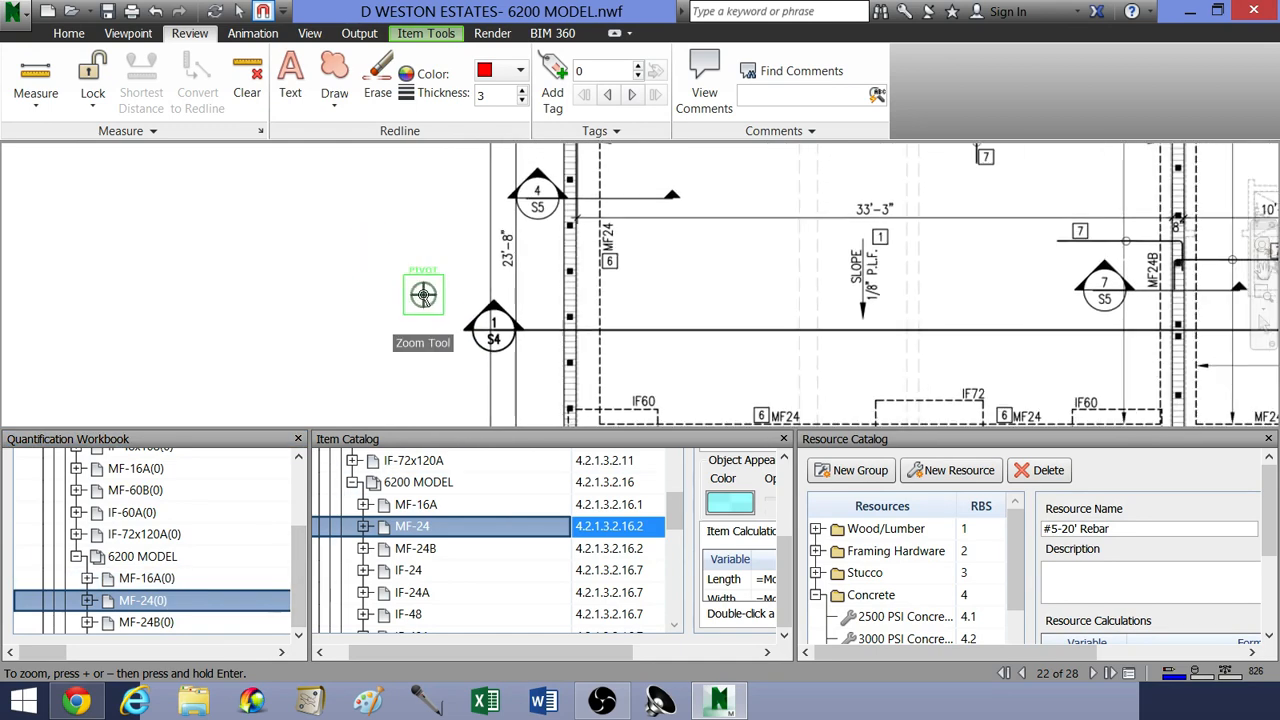
pyautogui.moveTo(71, 655)
pyautogui.mouseDown()
pyautogui.moveTo(200, 655)
pyautogui.moveTo(83, 655)
pyautogui.mouseUp()
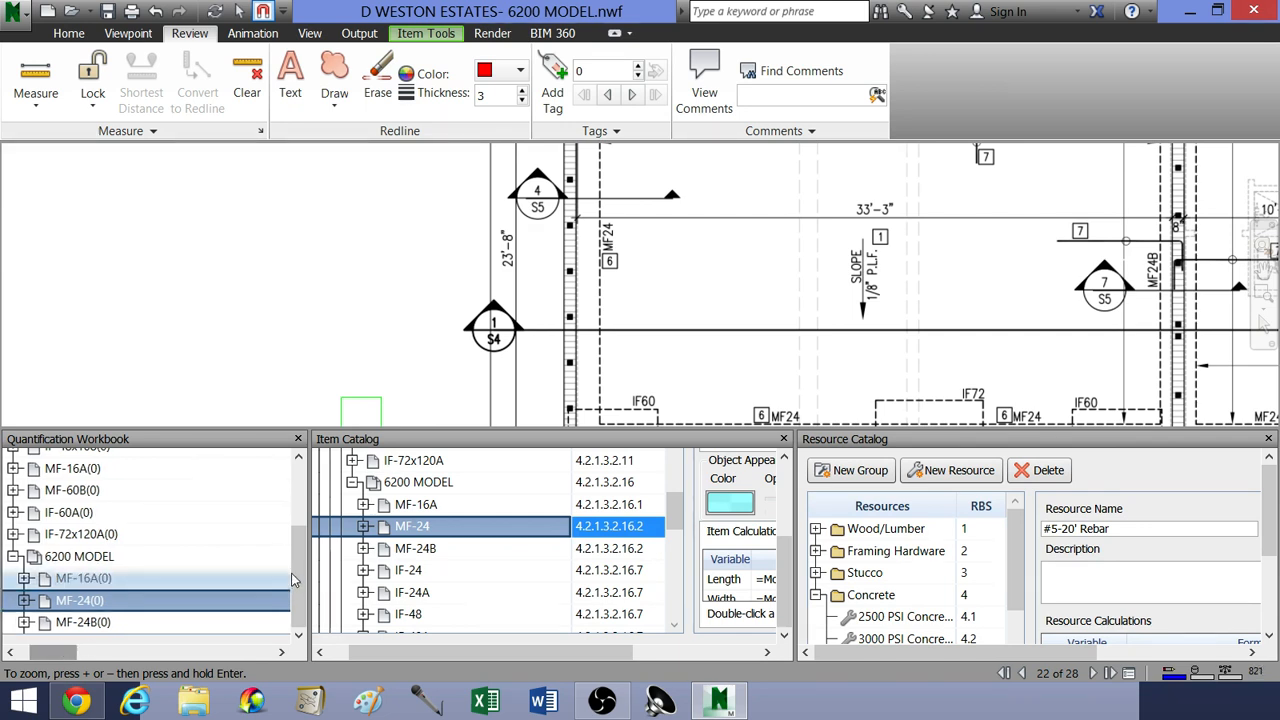
pyautogui.moveTo(298, 574); pyautogui.dragTo(305, 505)
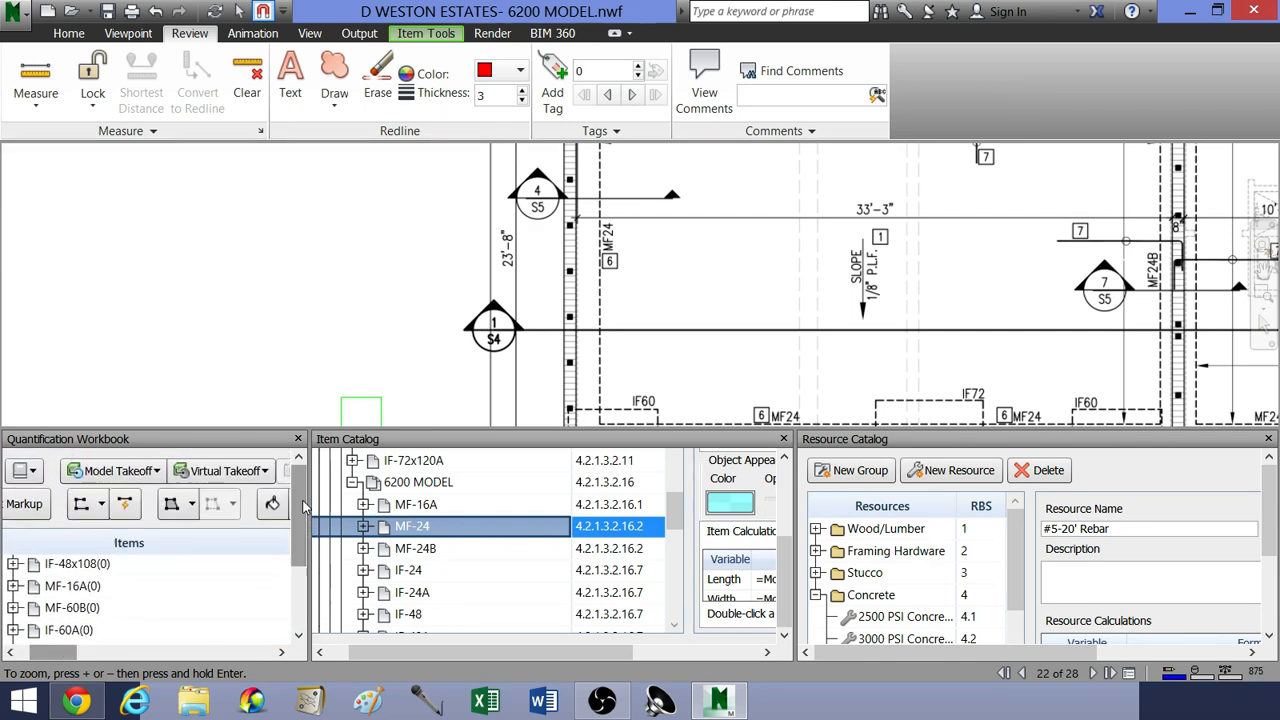
pyautogui.moveTo(62, 657); pyautogui.dragTo(45, 657)
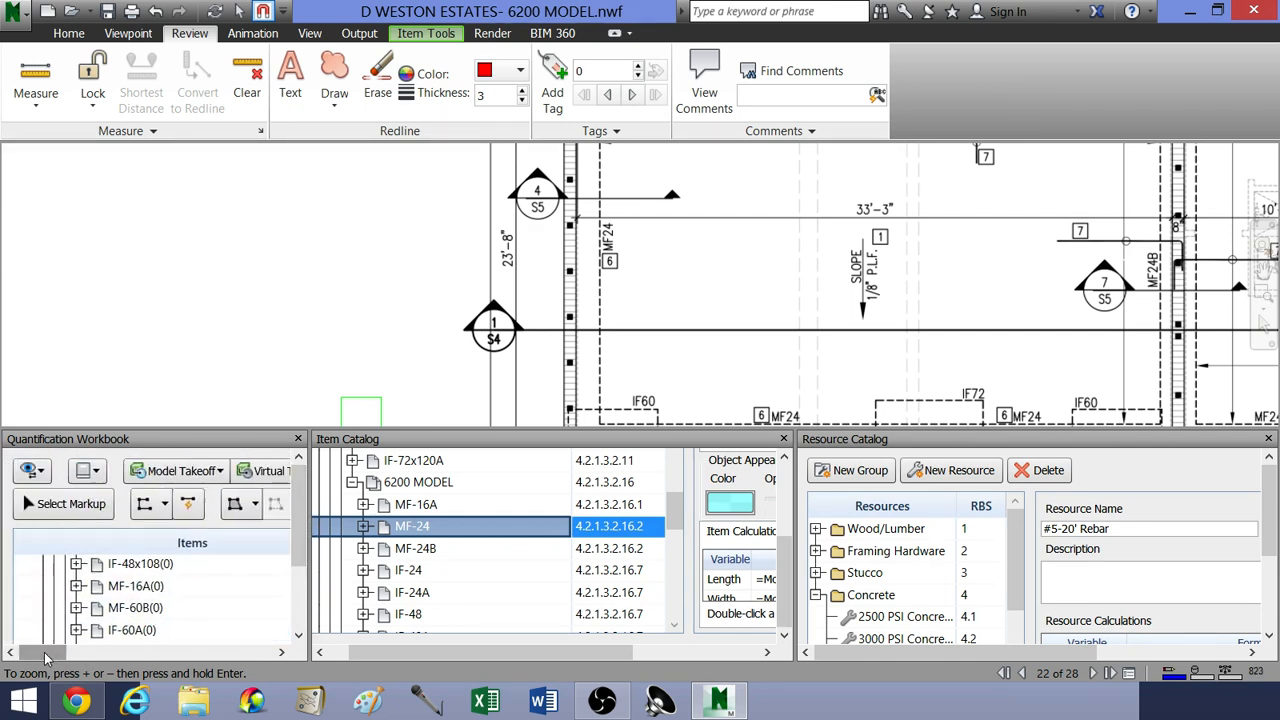
pyautogui.click(146, 511)
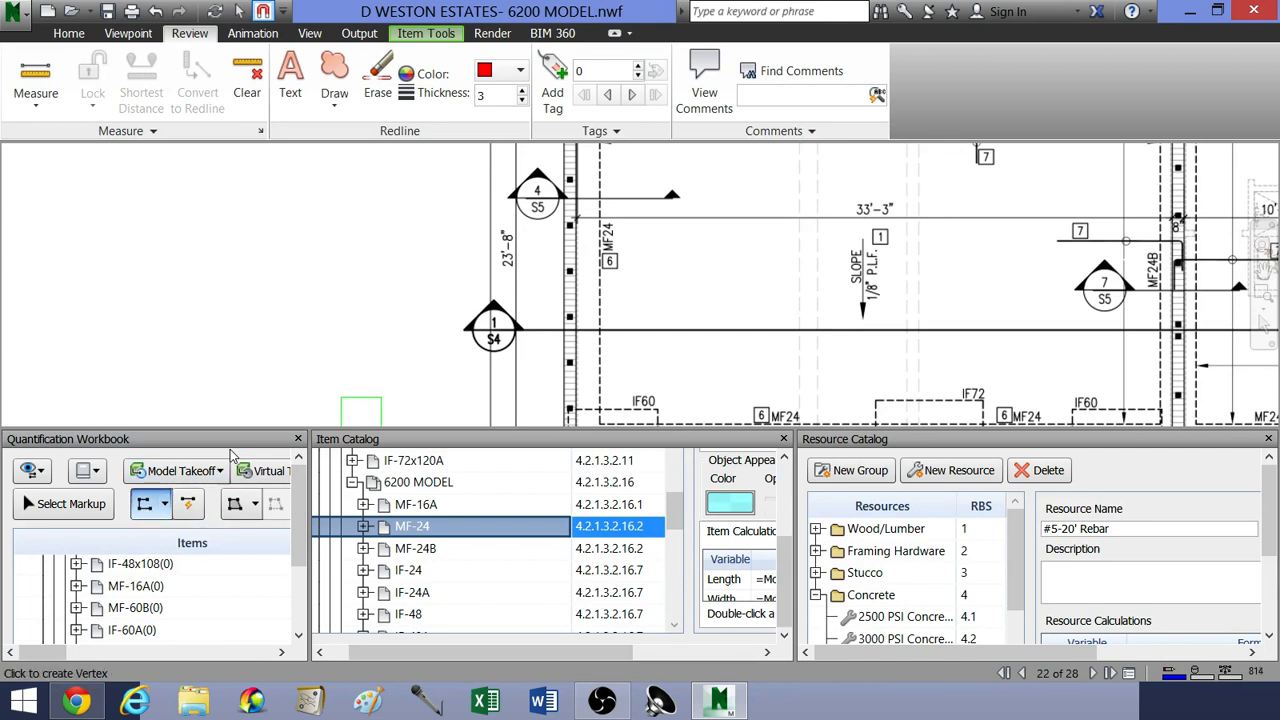
pyautogui.moveTo(361, 316)
pyautogui.mouseDown(button='middle')
pyautogui.moveTo(423, 320)
pyautogui.moveTo(318, 295)
pyautogui.mouseUp(button='middle')
pyautogui.scroll(-3, 323, 297)
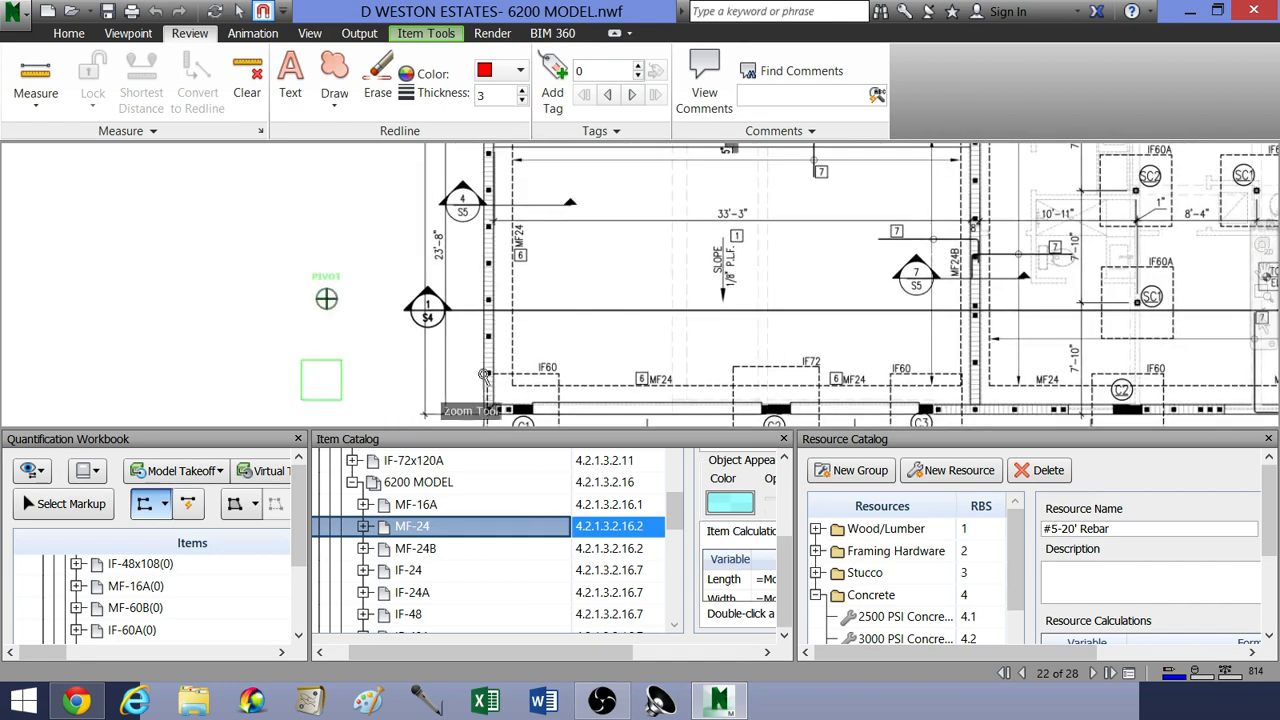
pyautogui.moveTo(506, 363); pyautogui.dragTo(530, 321, button='middle')
pyautogui.scroll(3, 506, 362)
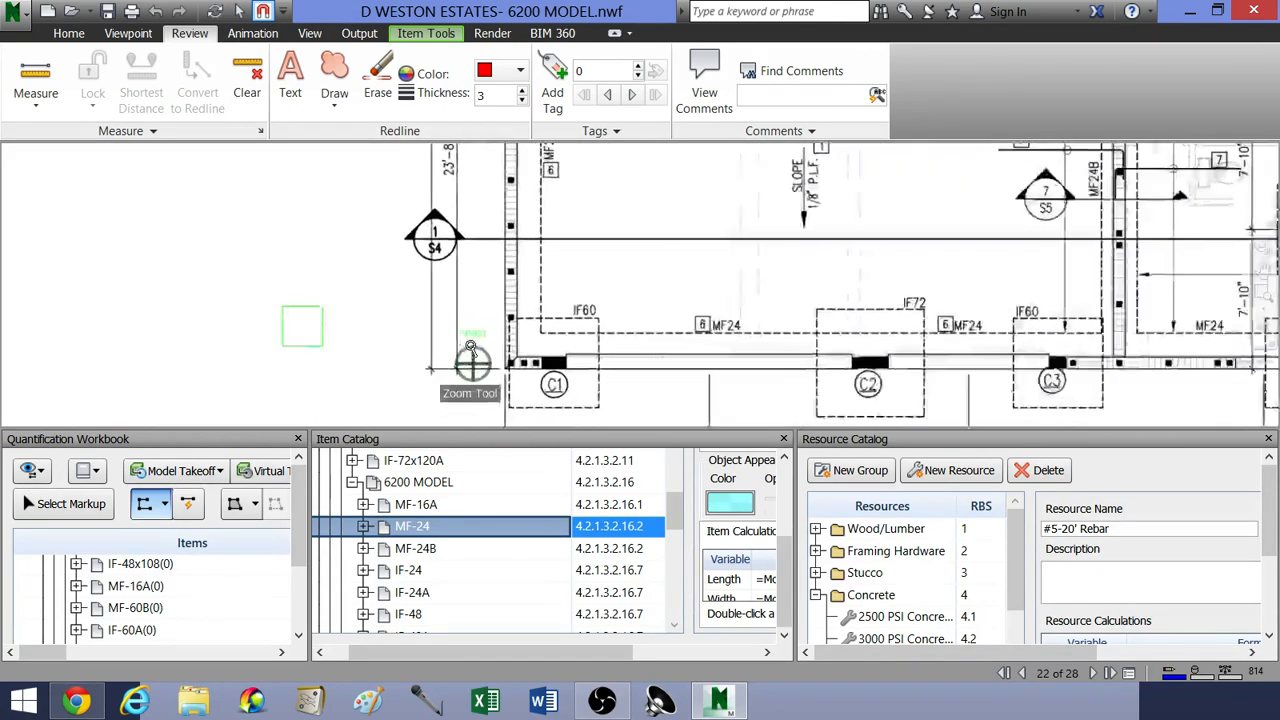
pyautogui.scroll(2, 510, 352)
pyautogui.scroll(-4, 552, 243)
pyautogui.moveTo(540, 209); pyautogui.dragTo(550, 257, button='middle')
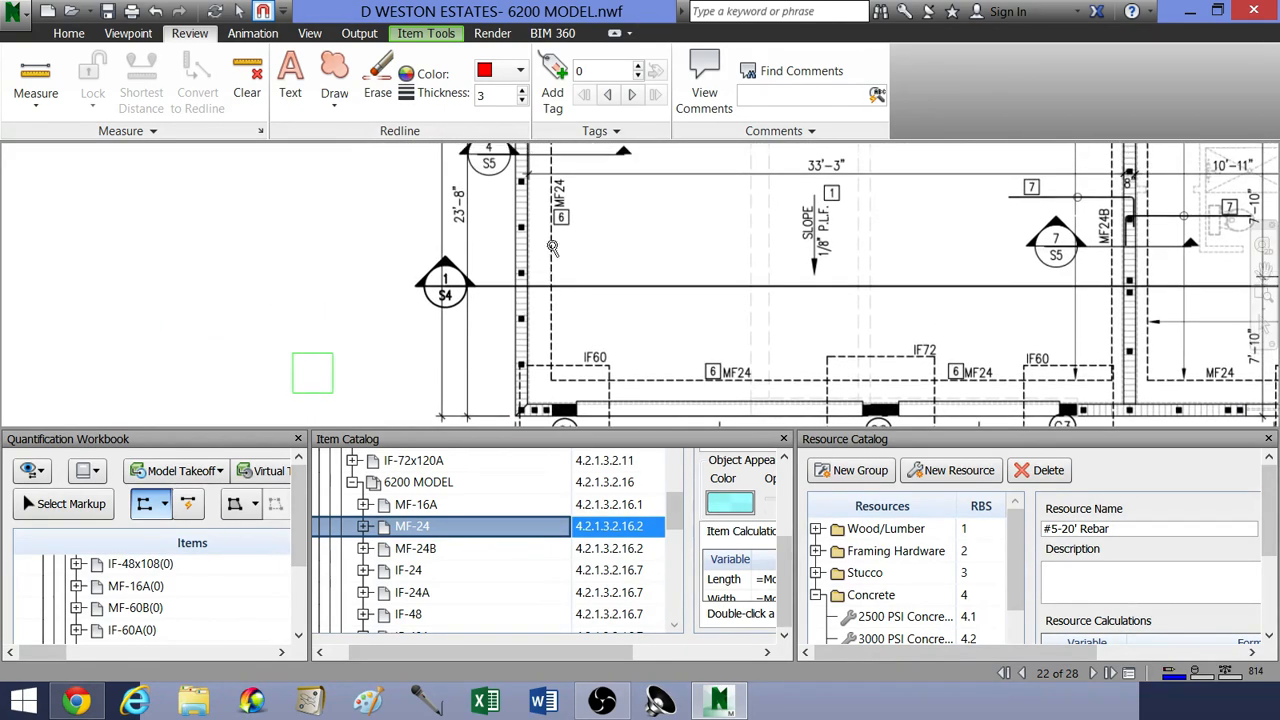
pyautogui.scroll(1, 552, 257)
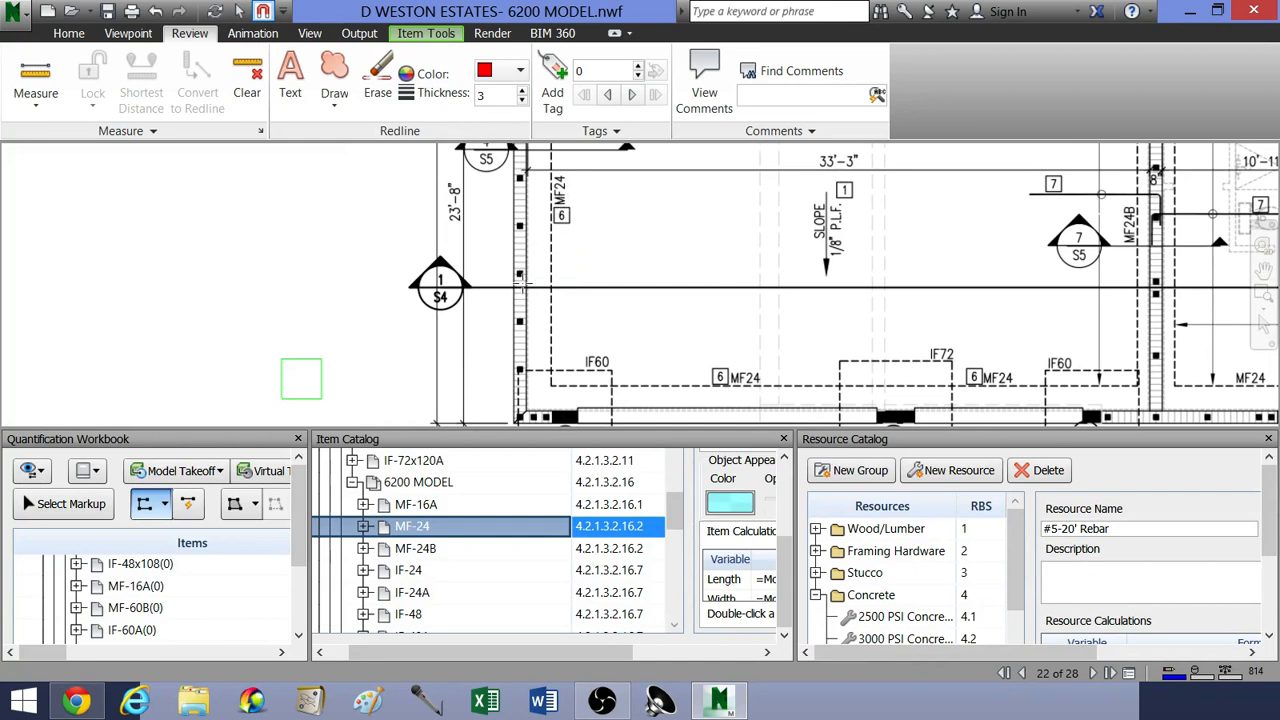
pyautogui.moveTo(518, 326); pyautogui.dragTo(556, 262, button='middle')
pyautogui.scroll(5, 535, 372)
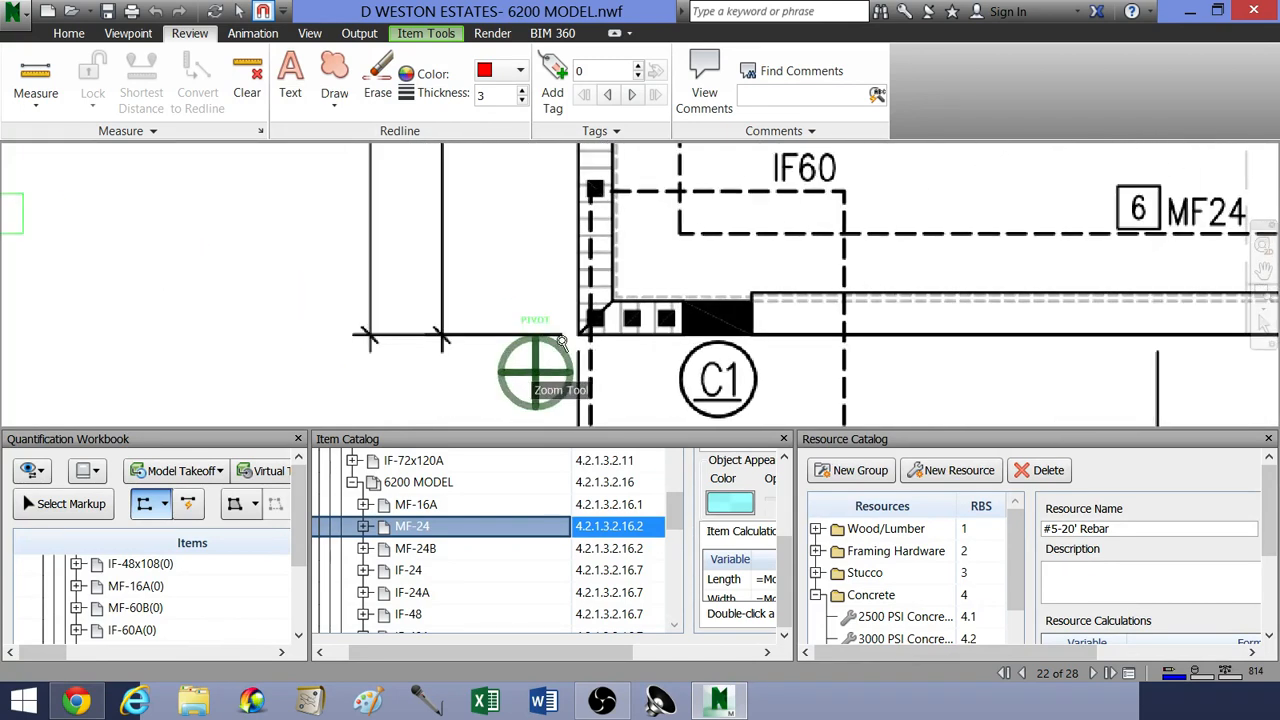
pyautogui.click(613, 312)
# Step: Run the MF-24 polyline up the outer face of the left wall to its upper corner and finish the line
pyautogui.scroll(-5, 610, 310)
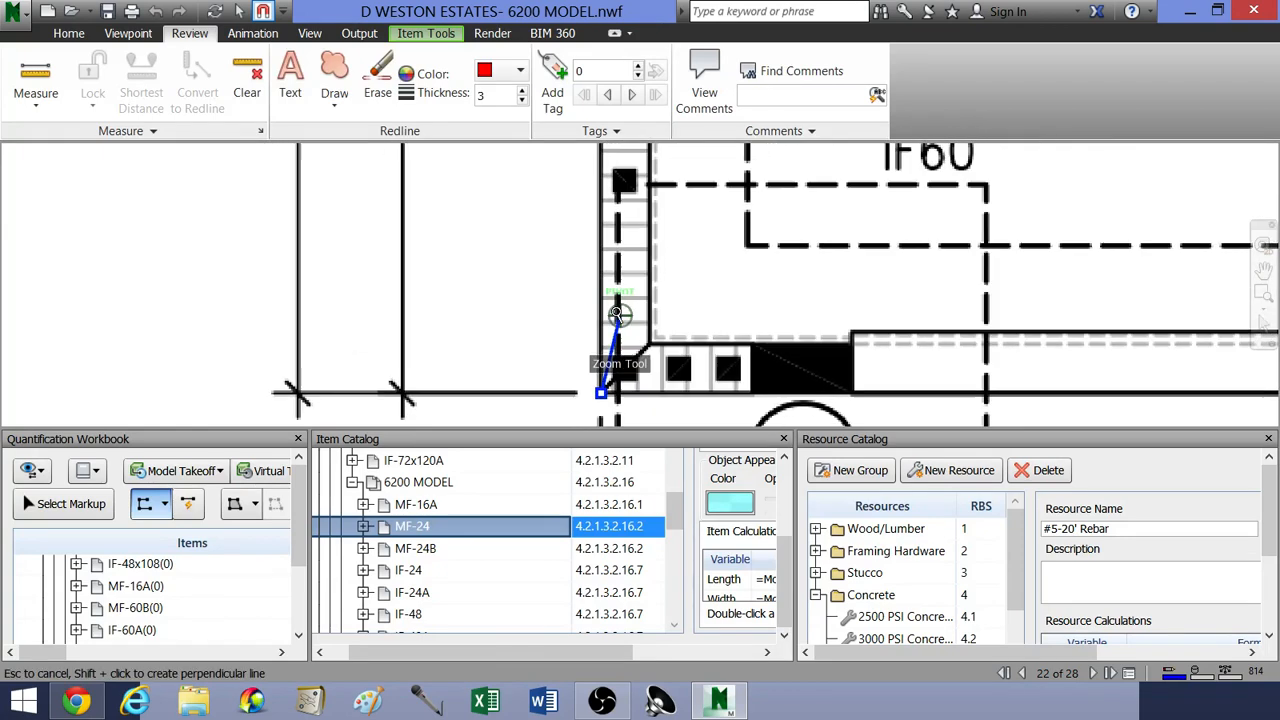
pyautogui.scroll(-6, 604, 205)
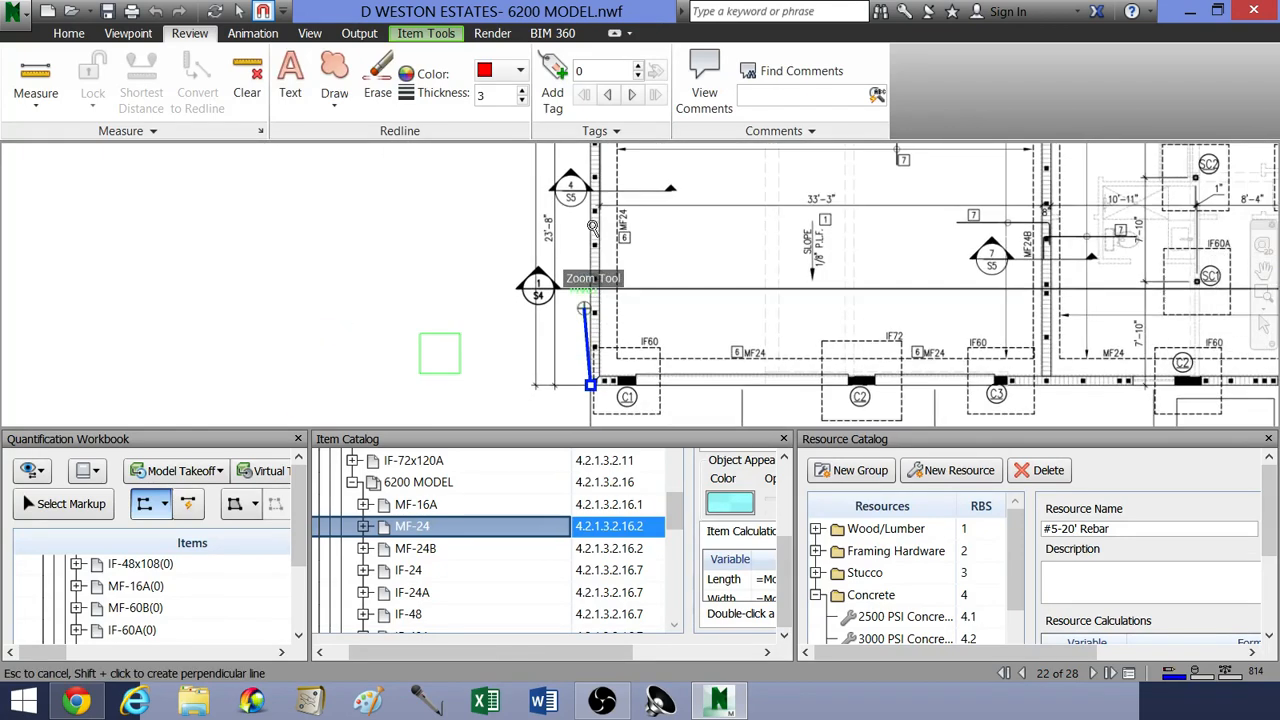
pyautogui.moveTo(602, 232)
pyautogui.mouseDown(button='middle')
pyautogui.moveTo(616, 300)
pyautogui.moveTo(647, 225)
pyautogui.mouseUp(button='middle')
pyautogui.moveTo(630, 338); pyautogui.dragTo(650, 253, button='middle')
pyautogui.scroll(1, 650, 288)
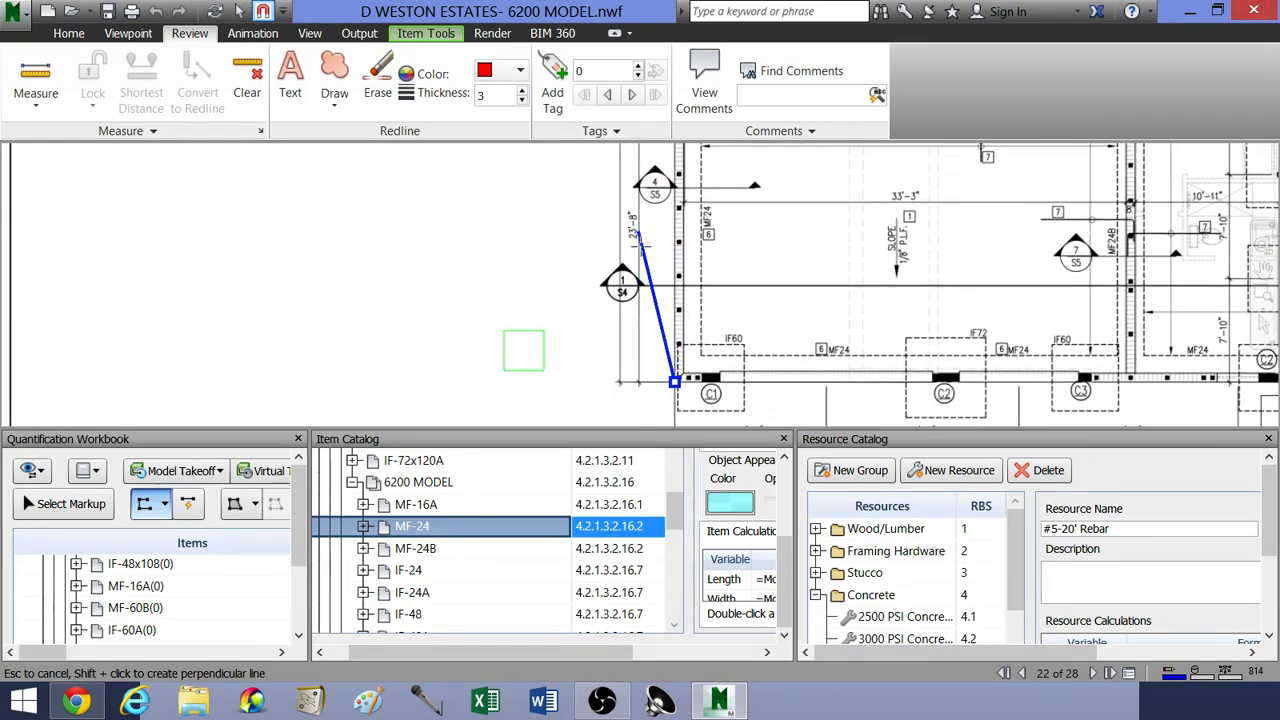
pyautogui.scroll(2, 652, 234)
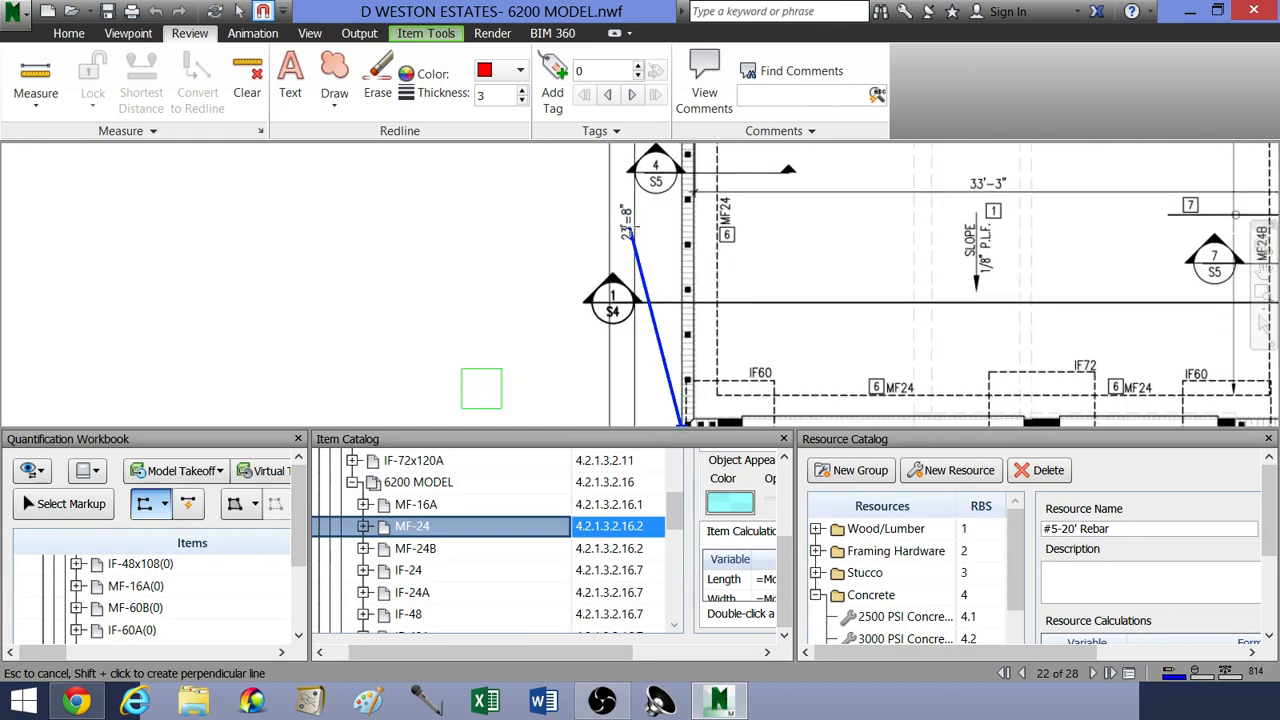
pyautogui.moveTo(648, 210); pyautogui.dragTo(645, 309, button='middle')
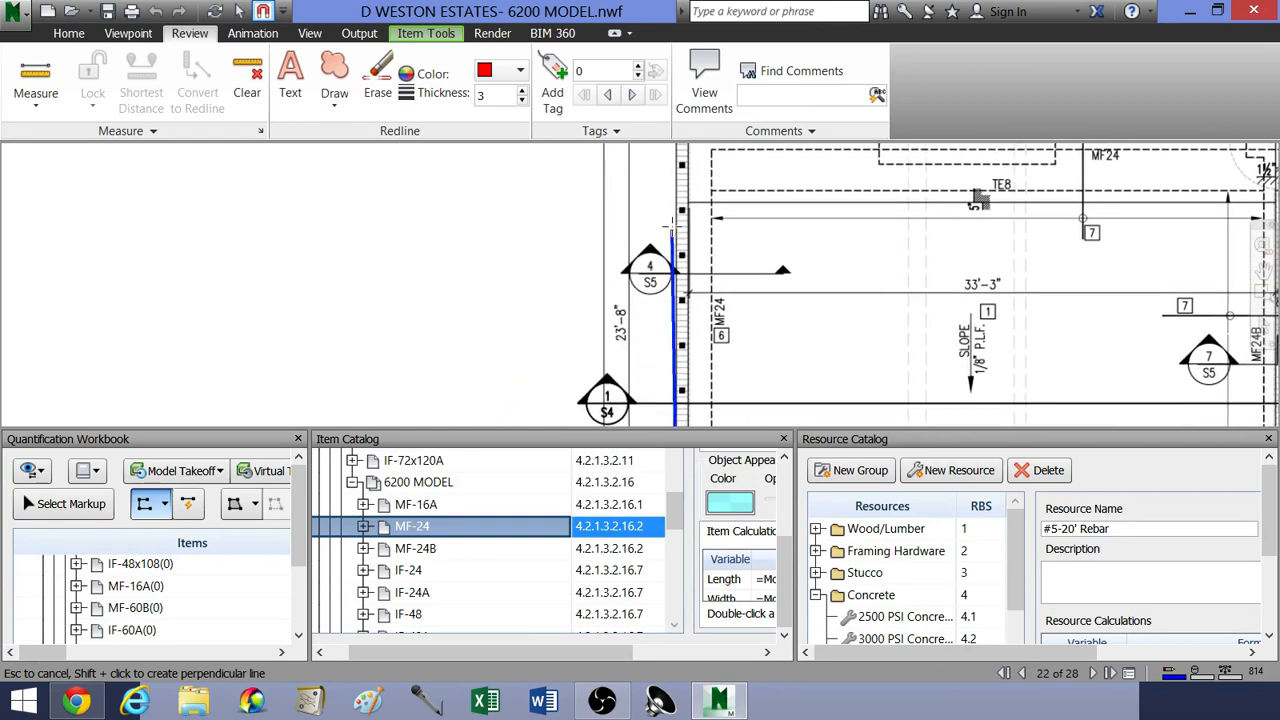
pyautogui.moveTo(671, 236); pyautogui.dragTo(659, 321, button='middle')
pyautogui.moveTo(663, 232); pyautogui.dragTo(665, 238, button='middle')
pyautogui.scroll(4, 665, 240)
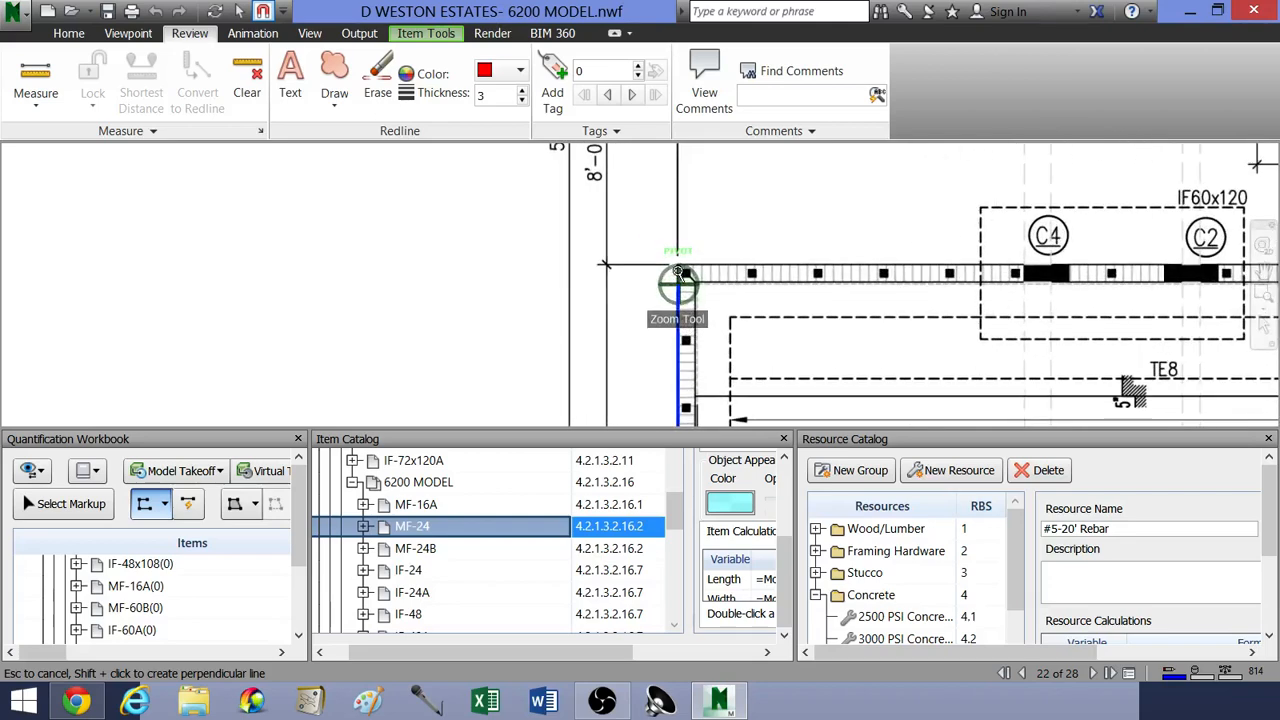
pyautogui.scroll(1, 680, 240)
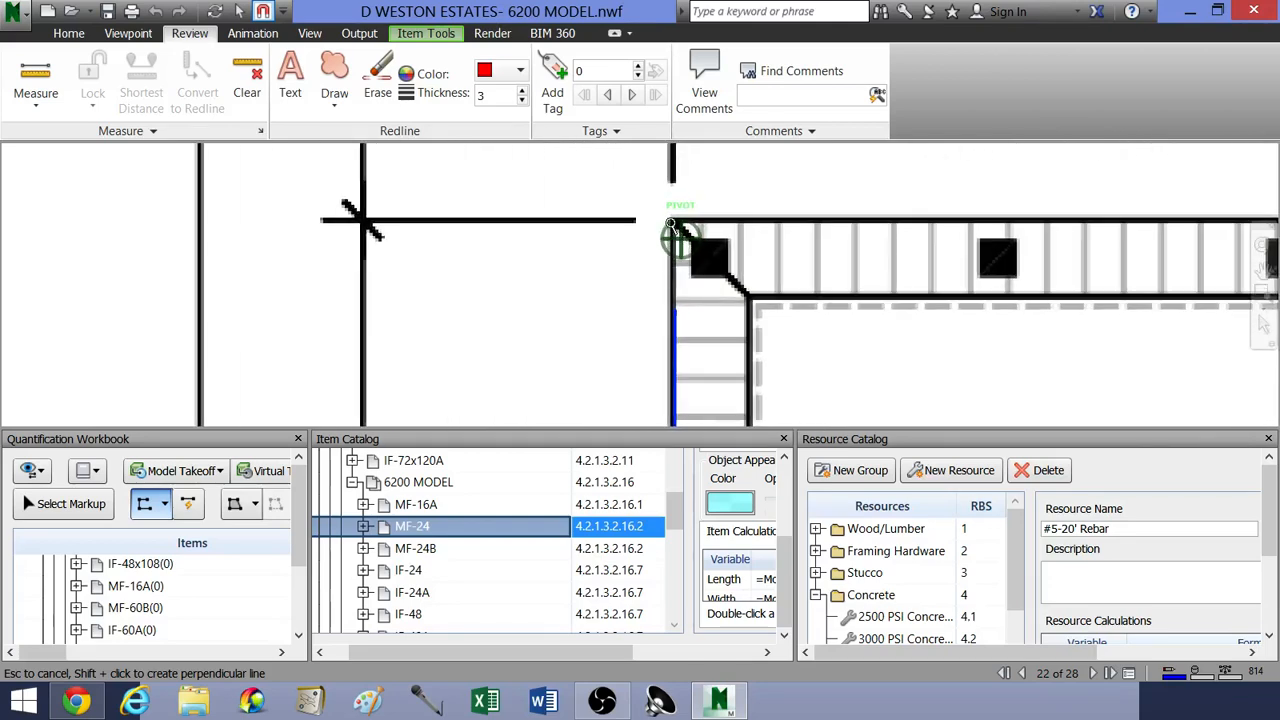
pyautogui.moveTo(672, 225); pyautogui.dragTo(682, 253, button='middle')
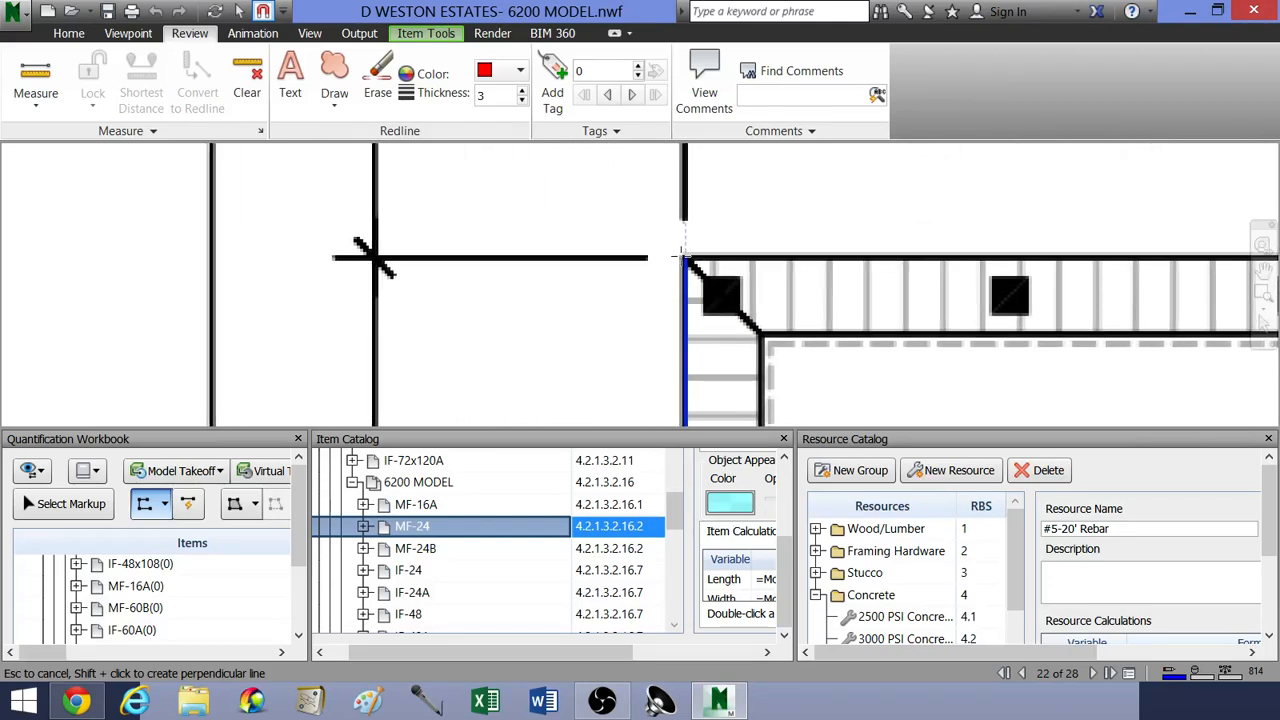
pyautogui.click(684, 257)
pyautogui.rightClick(713, 236)
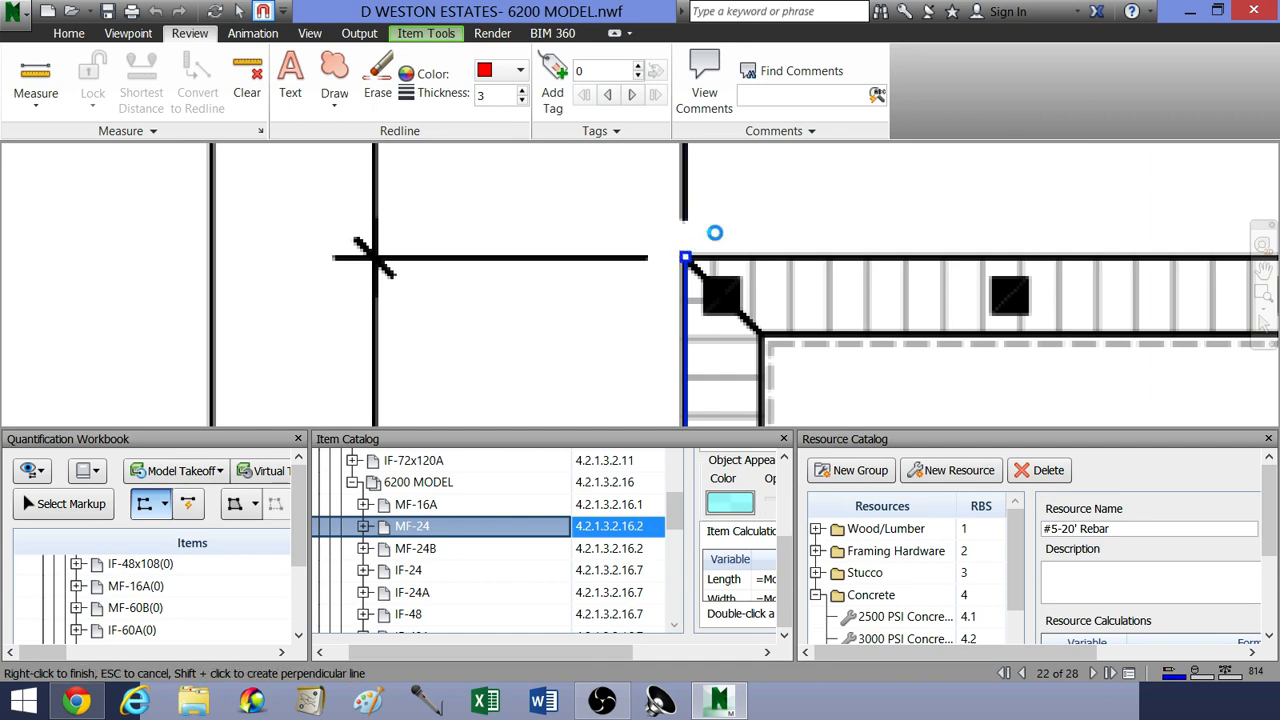
# Step: Check the full traced MF-24 line along the left wall from corner to corner on the foundation plan
pyautogui.scroll(-3, 728, 331)
pyautogui.scroll(-4, 728, 331)
pyautogui.moveTo(757, 369); pyautogui.dragTo(717, 281, button='middle')
pyautogui.scroll(-4, 717, 281)
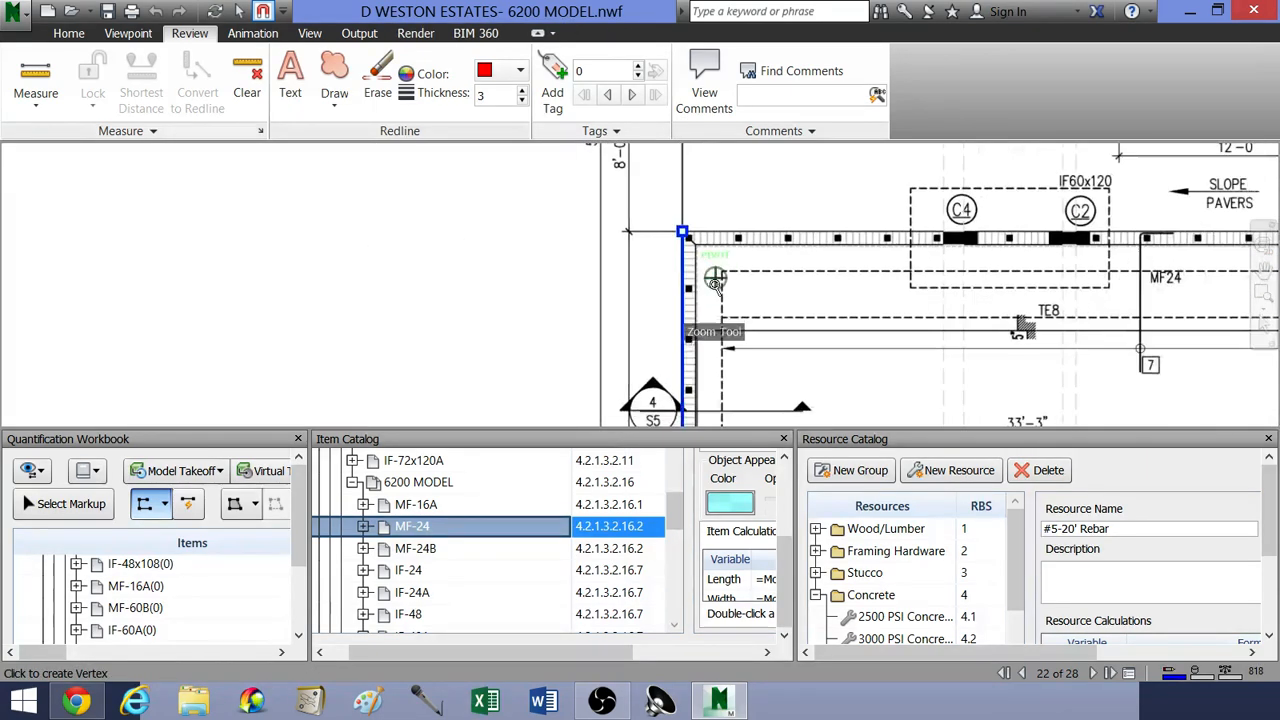
pyautogui.moveTo(712, 360); pyautogui.dragTo(679, 288, button='middle')
pyautogui.scroll(-2, 679, 288)
pyautogui.scroll(-3, 686, 310)
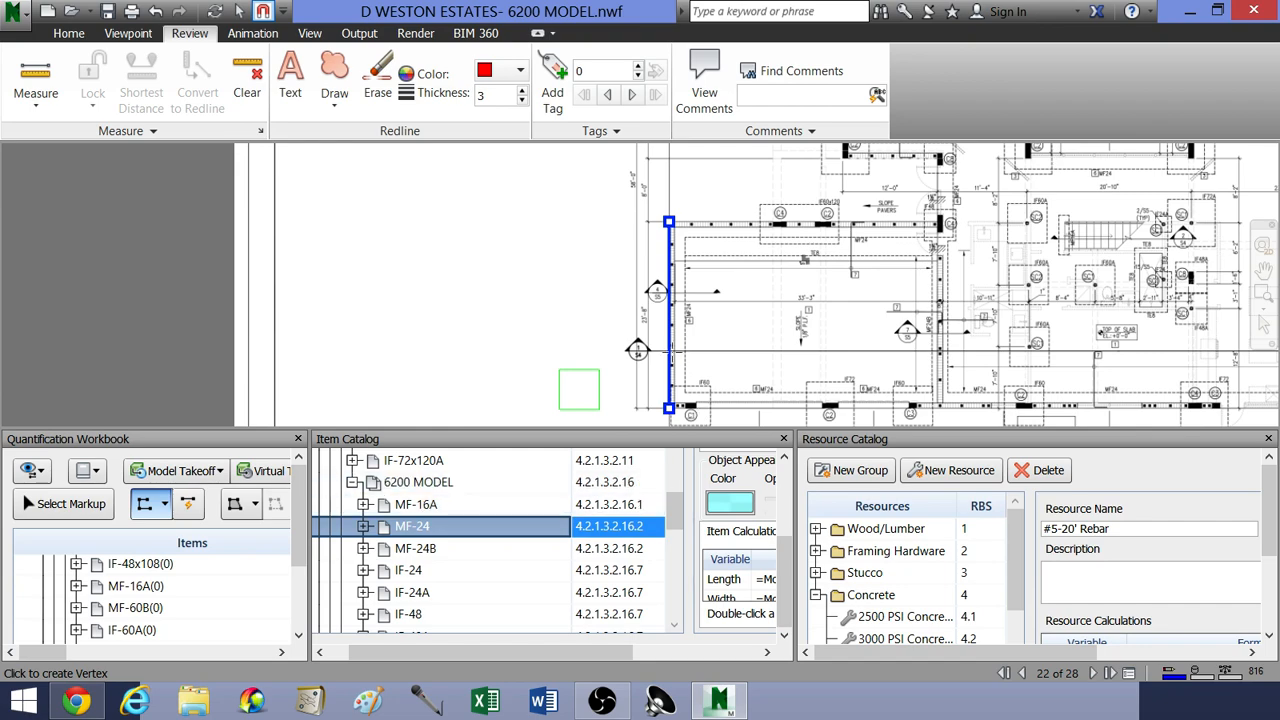
# Step: Examine the width, length, depth and reinforcement listed for MF24 in the footing schedule
pyautogui.moveTo(841, 311); pyautogui.dragTo(554, 280, button='middle')
pyautogui.scroll(-4, 554, 280)
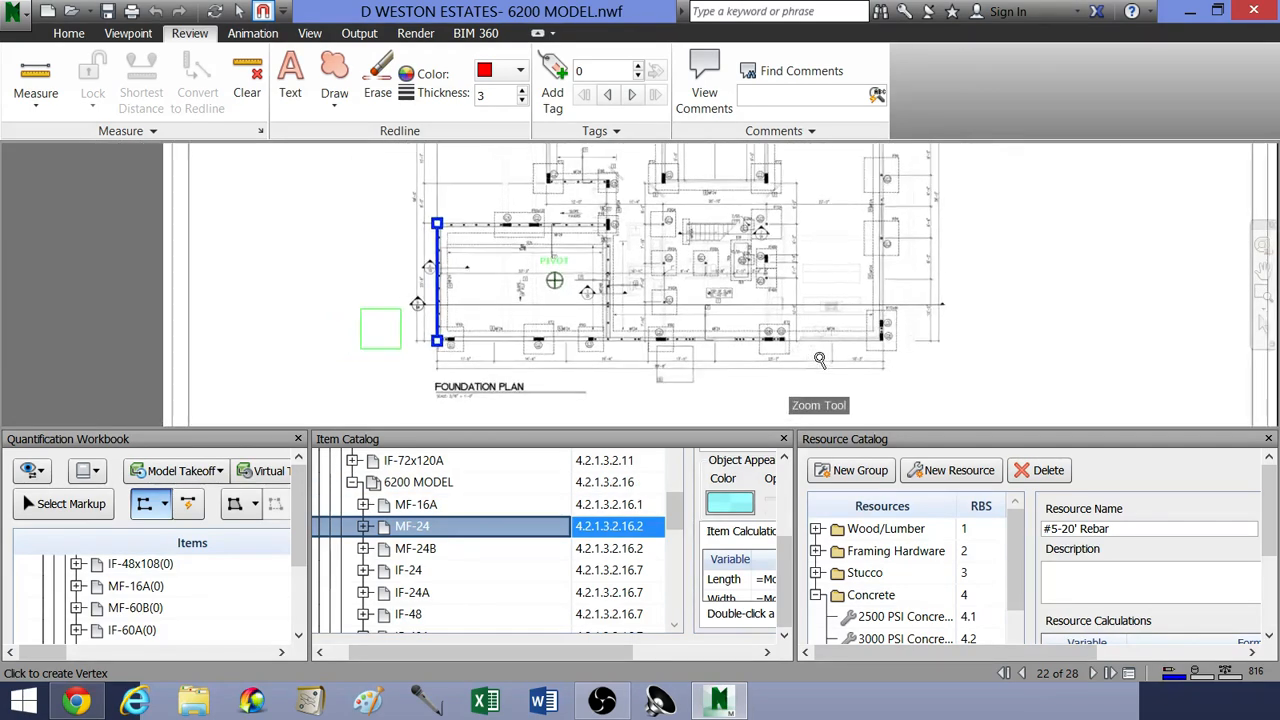
pyautogui.moveTo(852, 371); pyautogui.dragTo(619, 288, button='middle')
pyautogui.moveTo(644, 330); pyautogui.dragTo(746, 268, button='middle')
pyautogui.scroll(5, 694, 368)
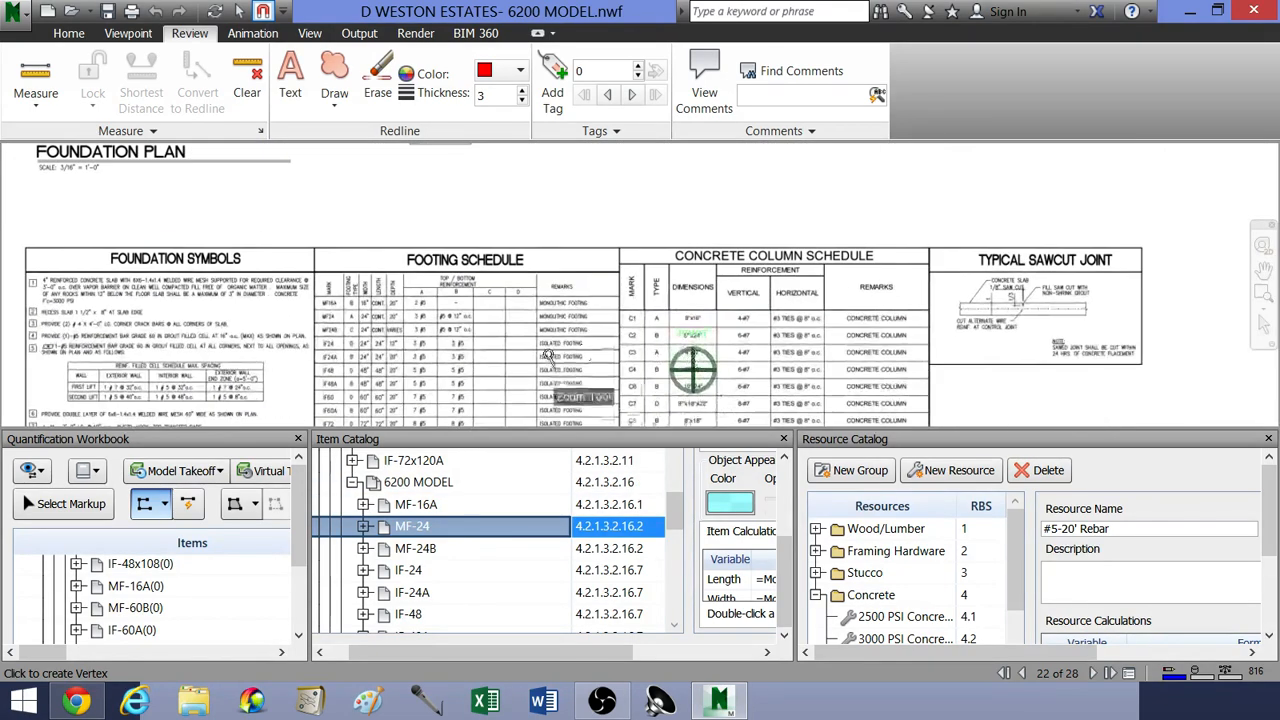
pyautogui.moveTo(446, 347); pyautogui.dragTo(583, 345, button='middle')
pyautogui.scroll(6, 570, 343)
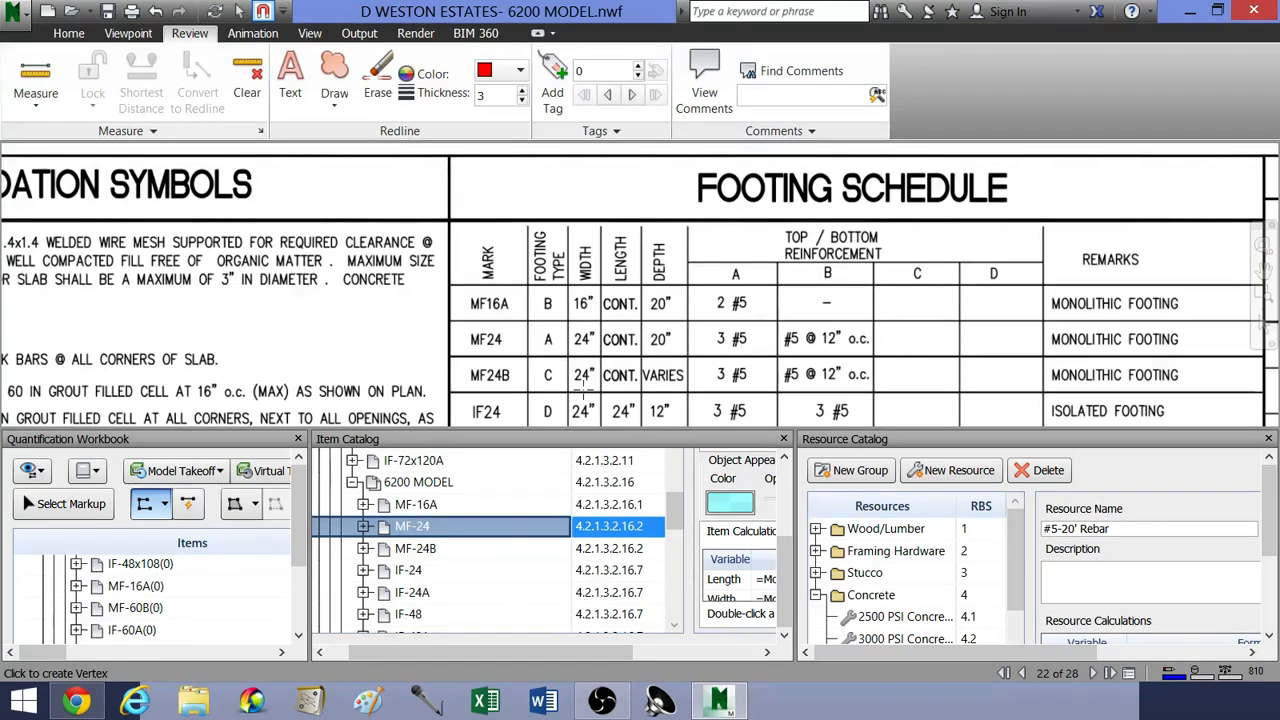
# Step: Return from the footing schedule to the traced MF24 footing along the foundation plan's left wall
pyautogui.moveTo(588, 262); pyautogui.dragTo(634, 380, button='middle')
pyautogui.scroll(-5, 634, 378)
pyautogui.moveTo(550, 203); pyautogui.dragTo(686, 357, button='middle')
pyautogui.scroll(-1, 557, 269)
pyautogui.moveTo(503, 220); pyautogui.dragTo(602, 304, button='middle')
pyautogui.scroll(6, 601, 304)
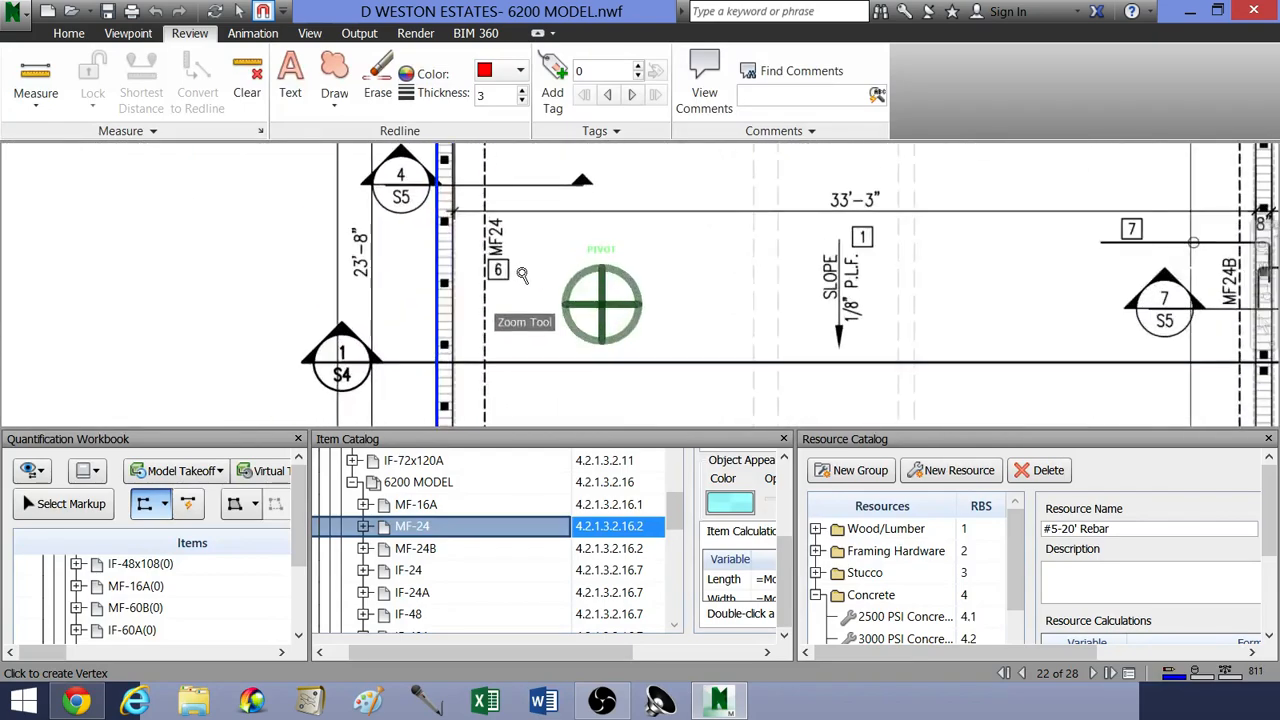
pyautogui.scroll(-2, 641, 273)
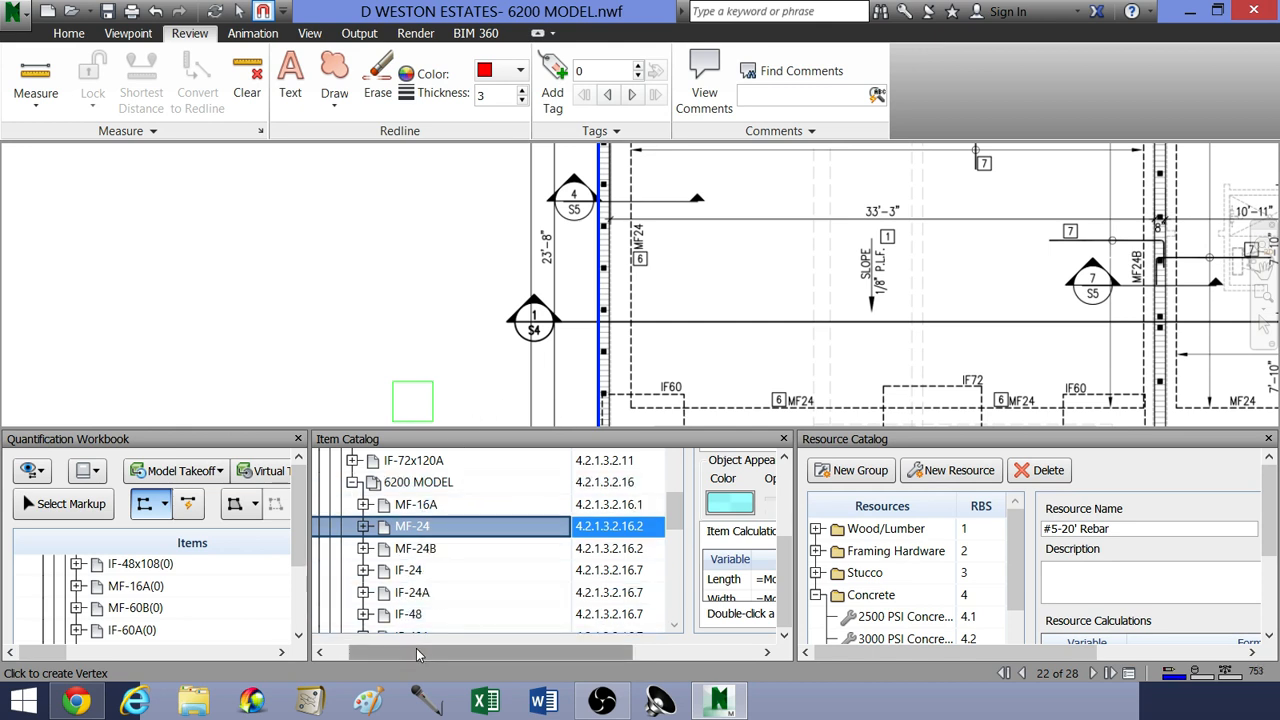
# Step: Examine MF-24's item calculation formulas and the length, width and thickness columns of its takeoff in the workbook
pyautogui.moveTo(416, 652); pyautogui.dragTo(558, 675)
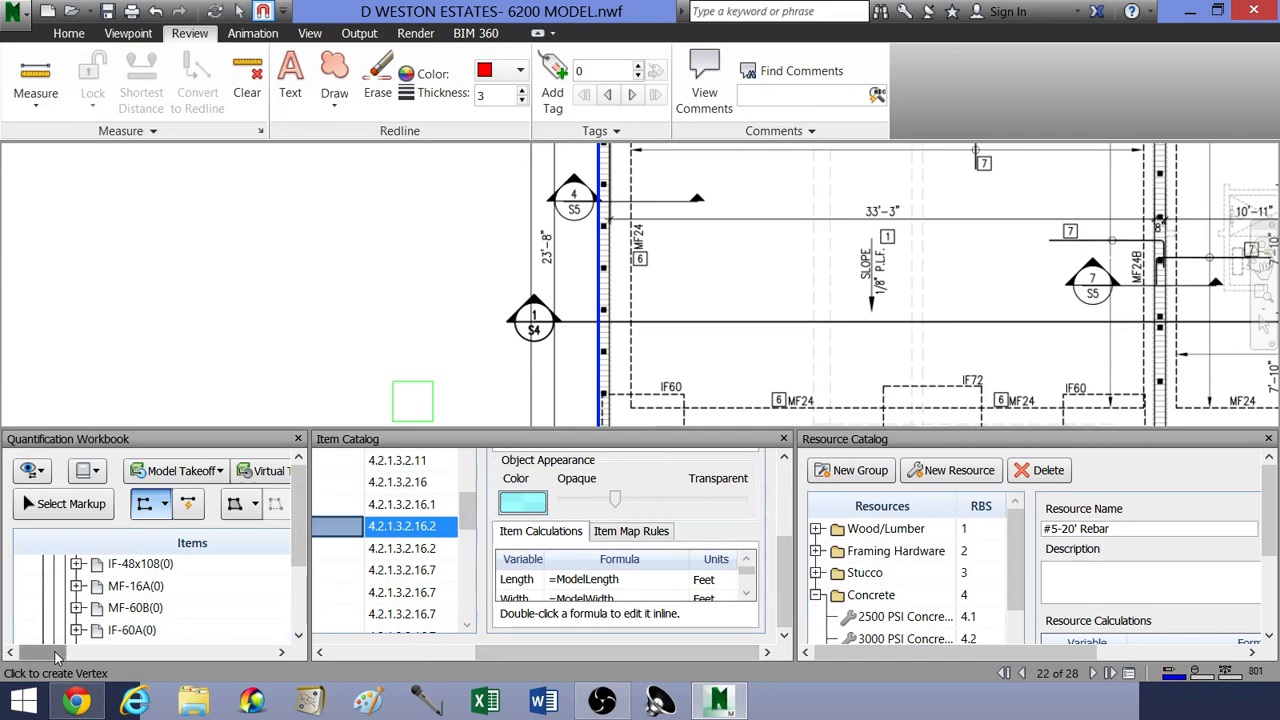
pyautogui.moveTo(40, 655); pyautogui.dragTo(226, 657)
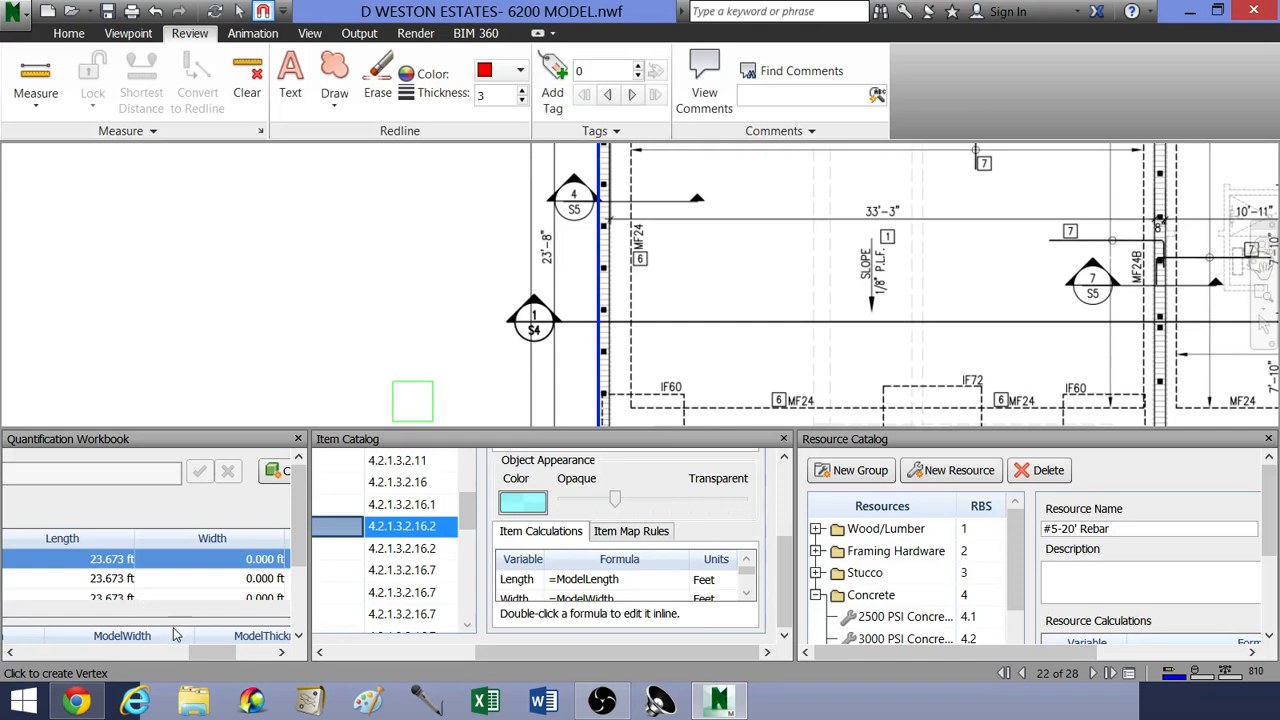
pyautogui.moveTo(198, 655); pyautogui.dragTo(244, 655)
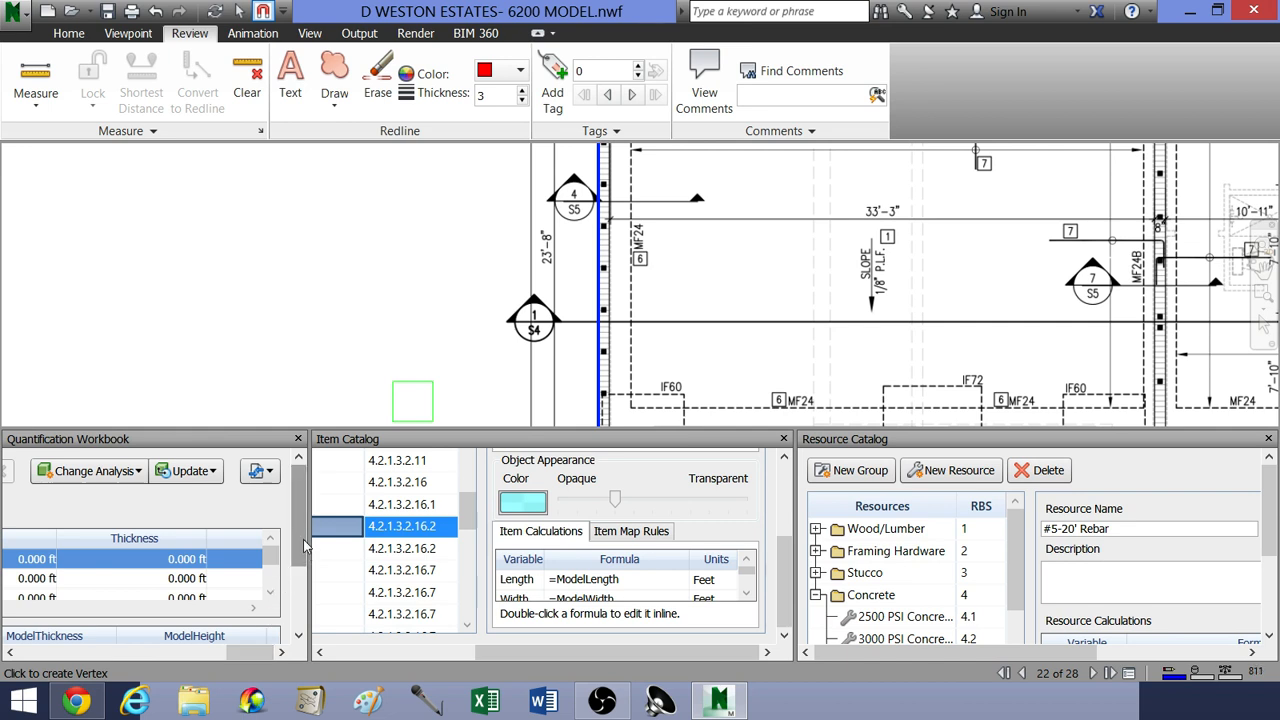
pyautogui.moveTo(304, 545); pyautogui.dragTo(224, 571)
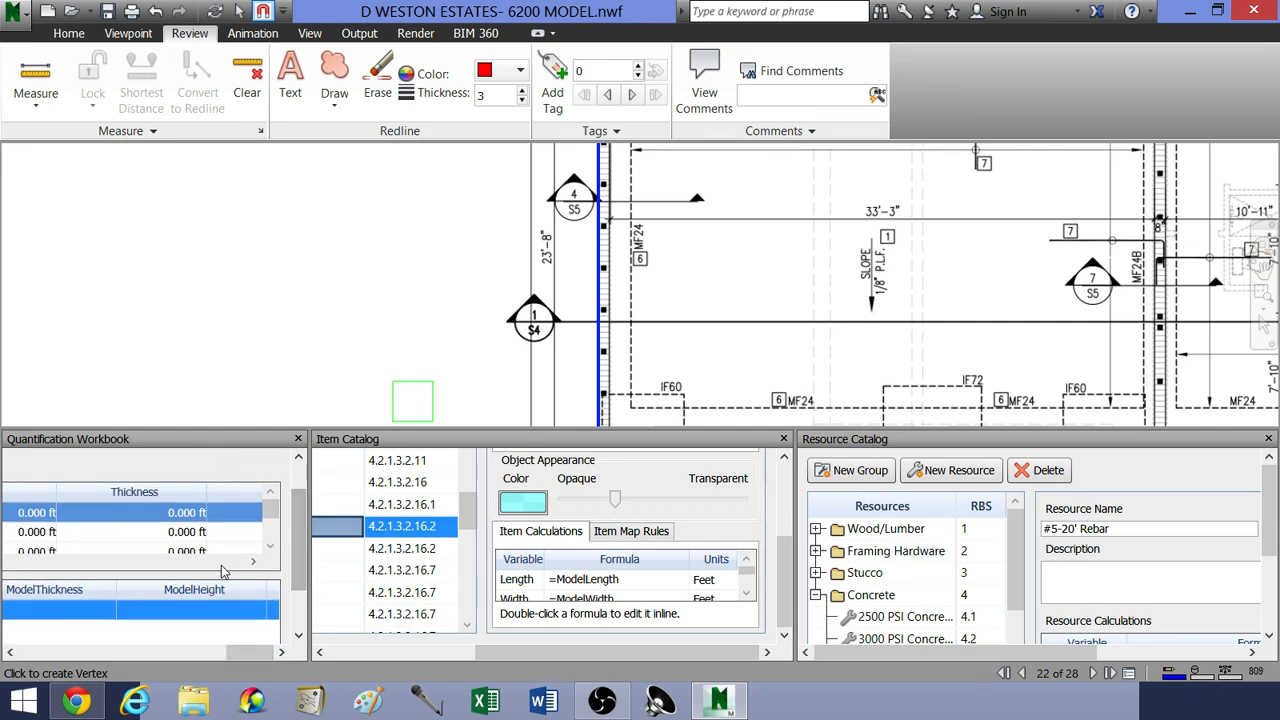
pyautogui.click(208, 563)
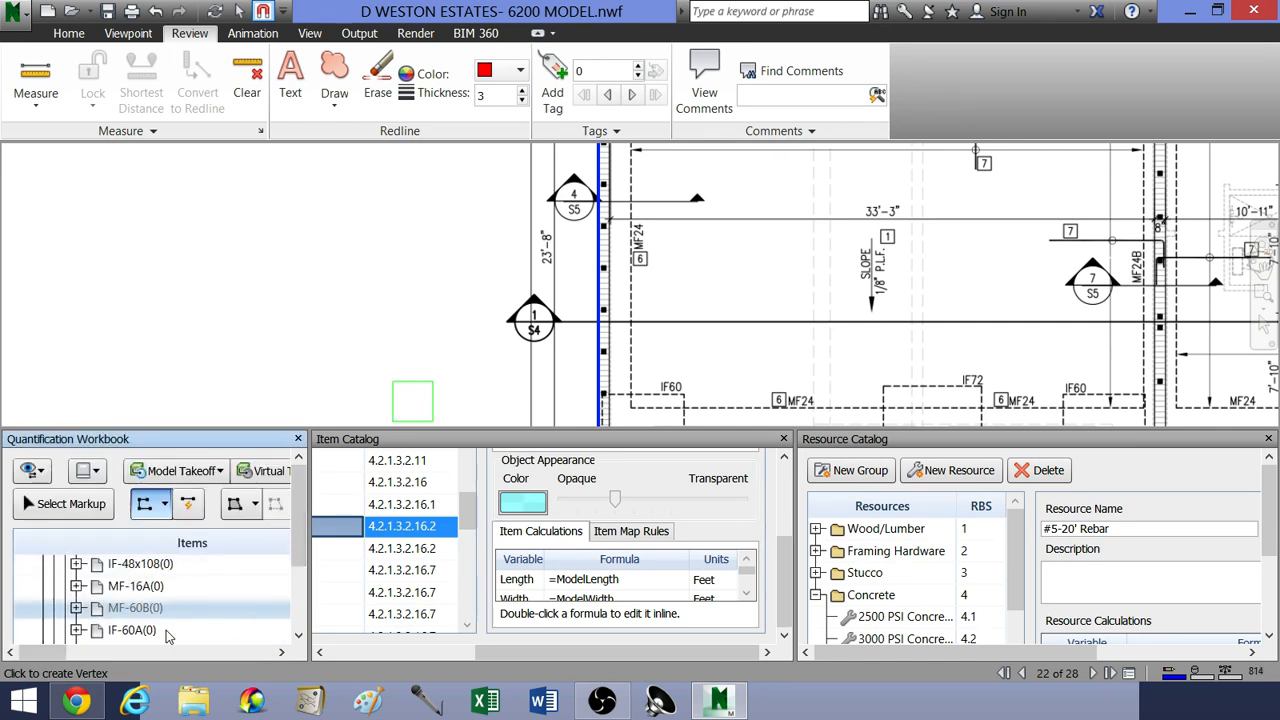
# Step: Examine the height, perimeter, area, volume and weight columns of MF-24's takeoff in the workbook
pyautogui.moveTo(45, 653); pyautogui.dragTo(174, 655)
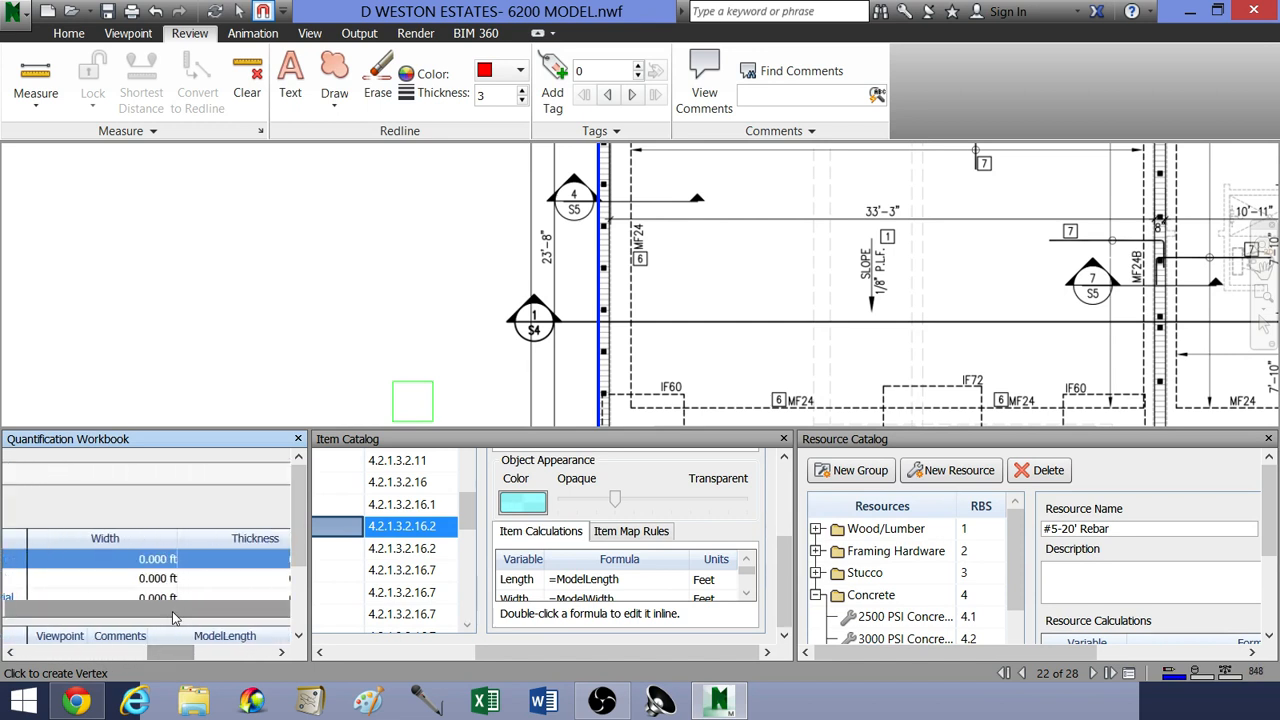
pyautogui.moveTo(118, 612); pyautogui.dragTo(284, 627)
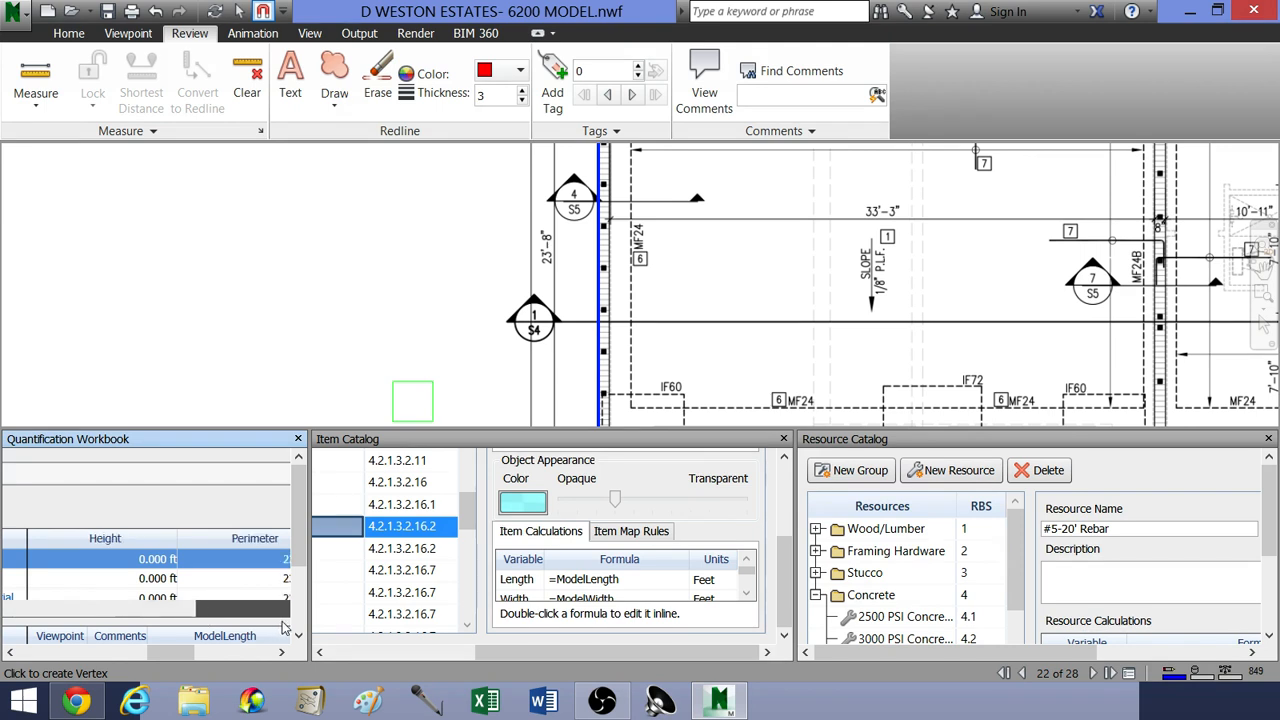
pyautogui.moveTo(156, 655); pyautogui.dragTo(221, 655)
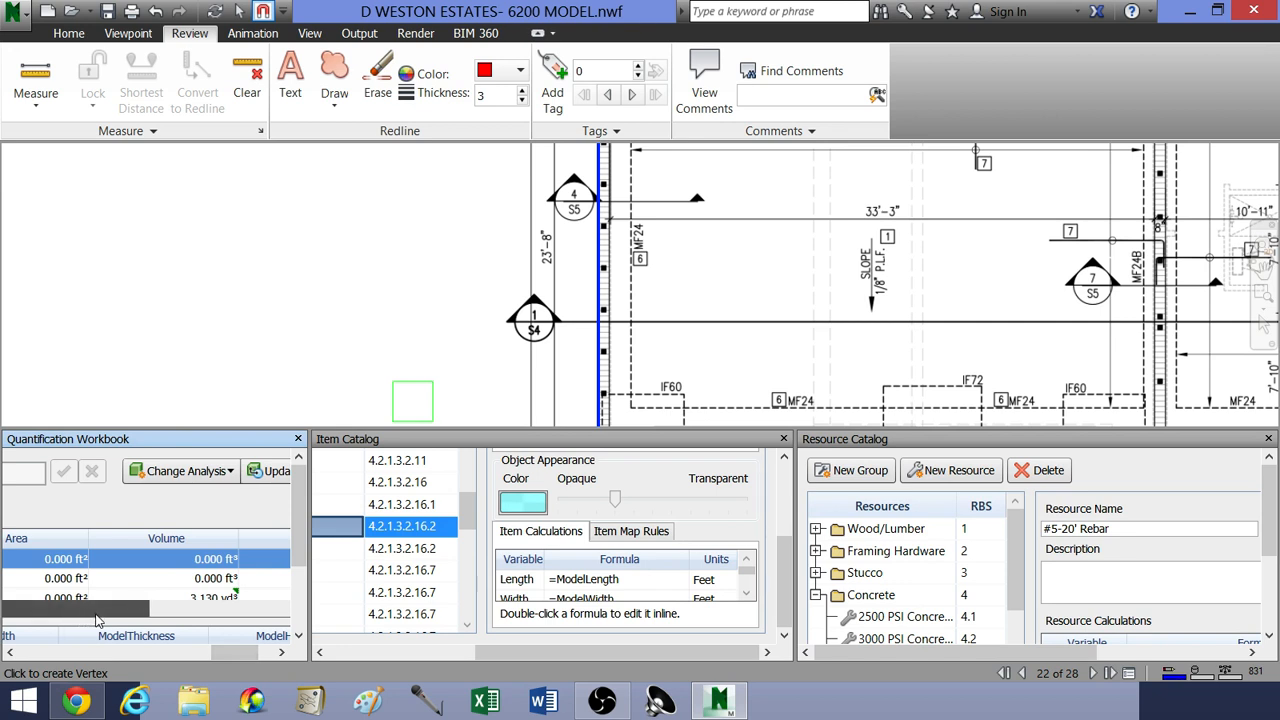
pyautogui.moveTo(300, 519); pyautogui.dragTo(302, 546)
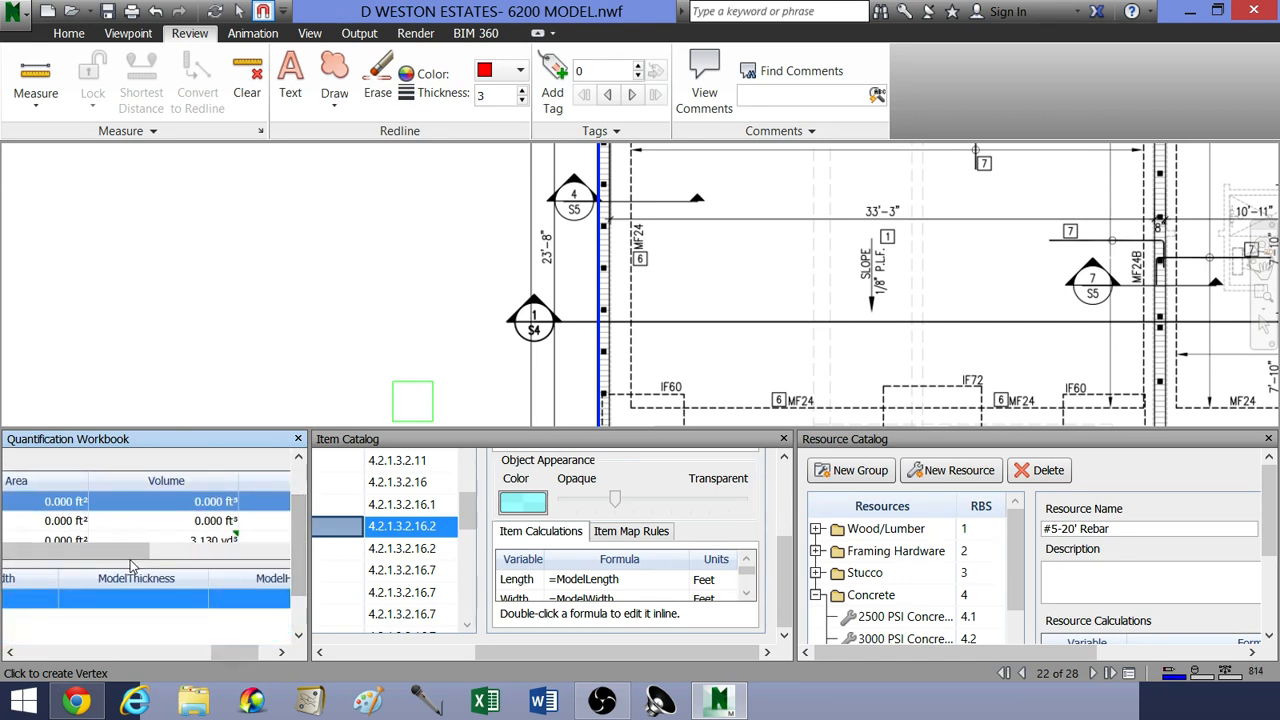
pyautogui.moveTo(119, 563); pyautogui.dragTo(151, 561)
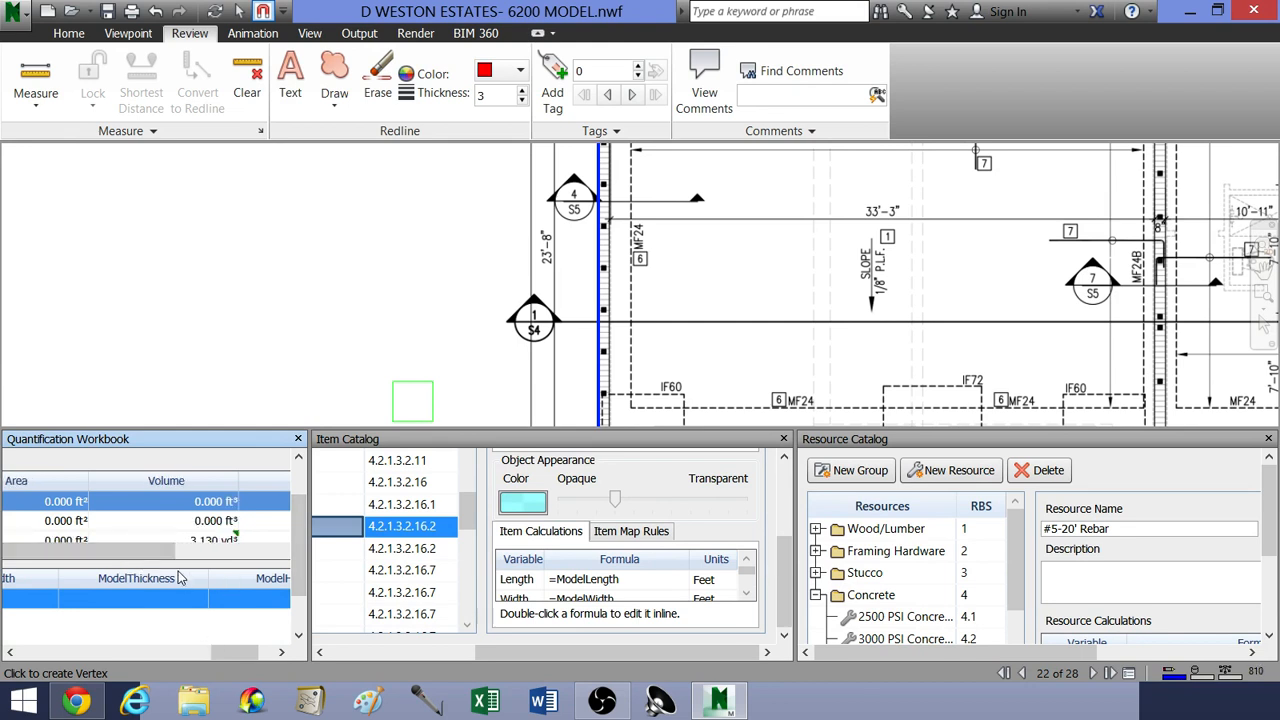
pyautogui.moveTo(238, 655); pyautogui.dragTo(254, 656)
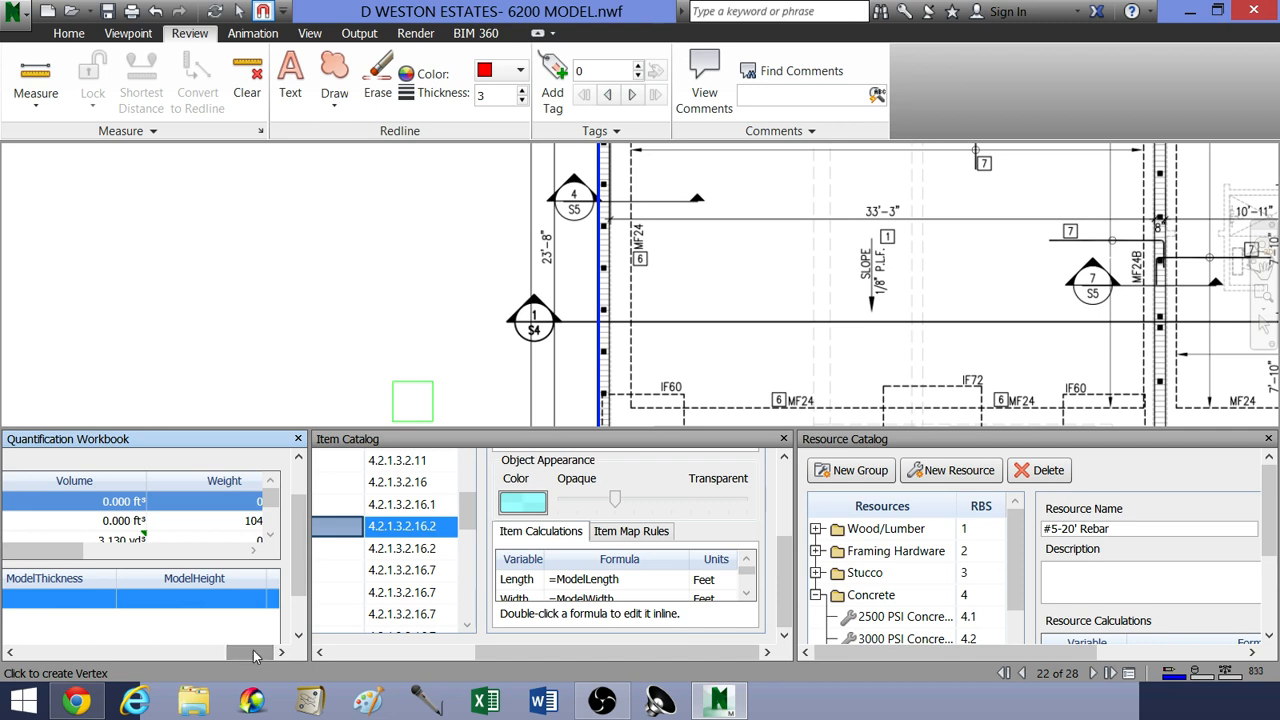
pyautogui.moveTo(270, 506); pyautogui.dragTo(270, 518)
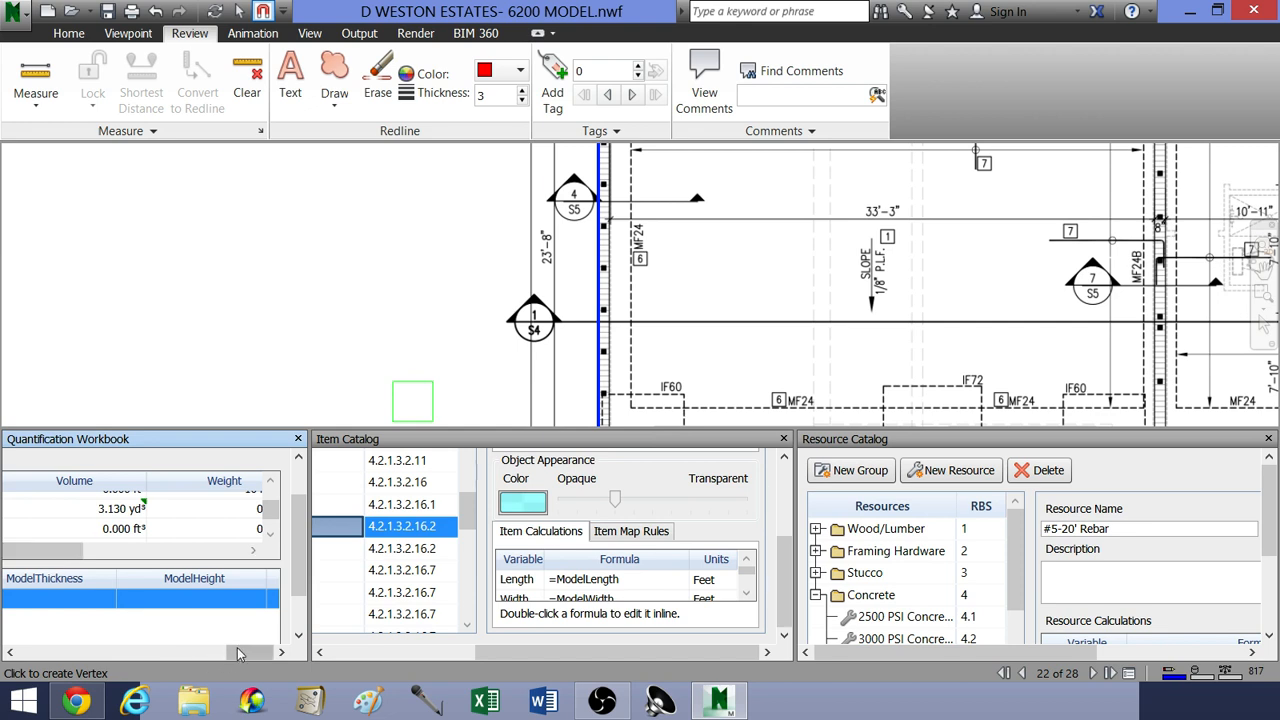
pyautogui.moveTo(248, 653)
pyautogui.mouseDown()
pyautogui.moveTo(115, 652)
pyautogui.moveTo(240, 651)
pyautogui.mouseUp()
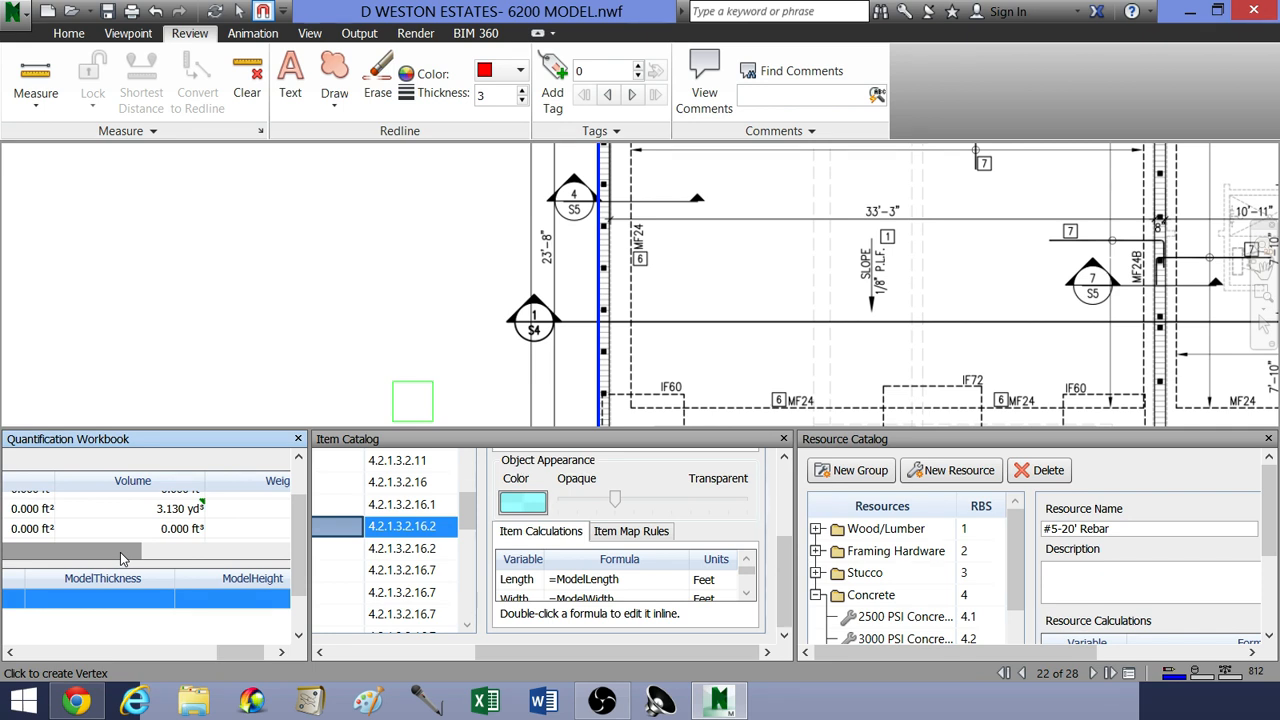
pyautogui.moveTo(120, 552); pyautogui.dragTo(25, 556)
pyautogui.moveTo(235, 655)
pyautogui.mouseDown()
pyautogui.moveTo(168, 652)
pyautogui.moveTo(227, 650)
pyautogui.mouseUp()
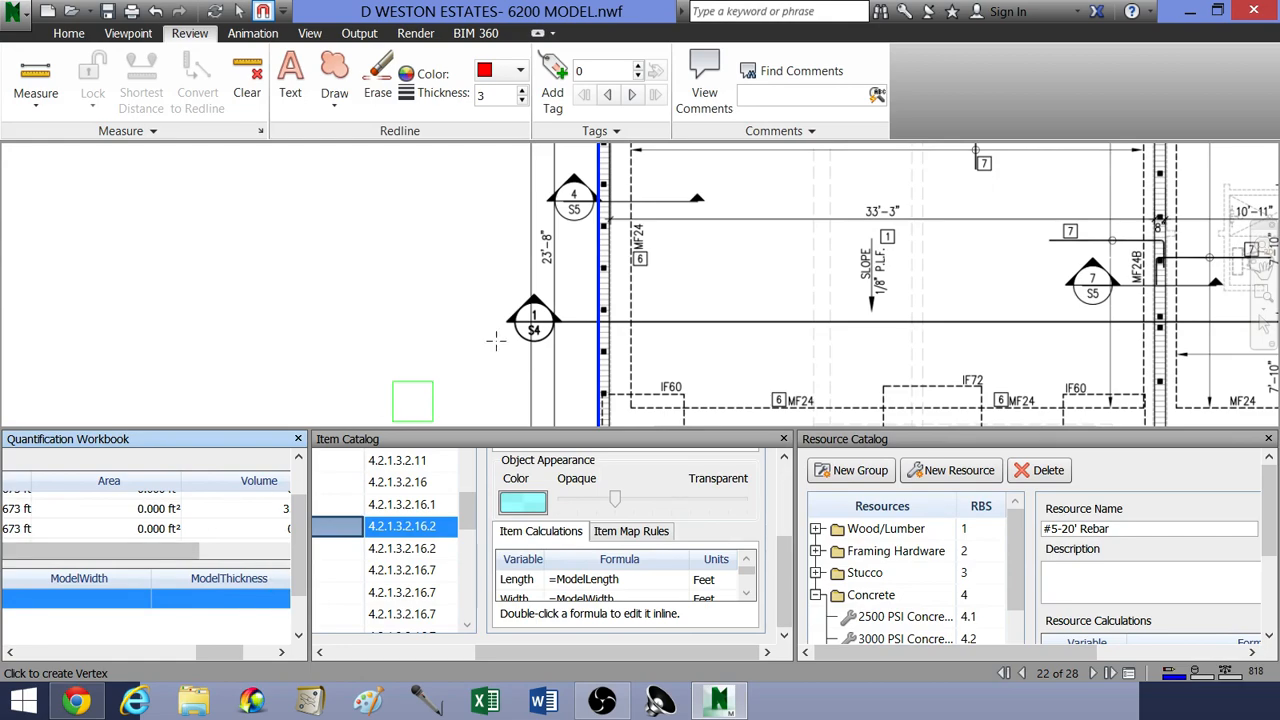
# Step: Trace an MF24 footing line from the left wall's upper corner along the horizontal wall to the C4 column at IF48
pyautogui.scroll(-3, 659, 253)
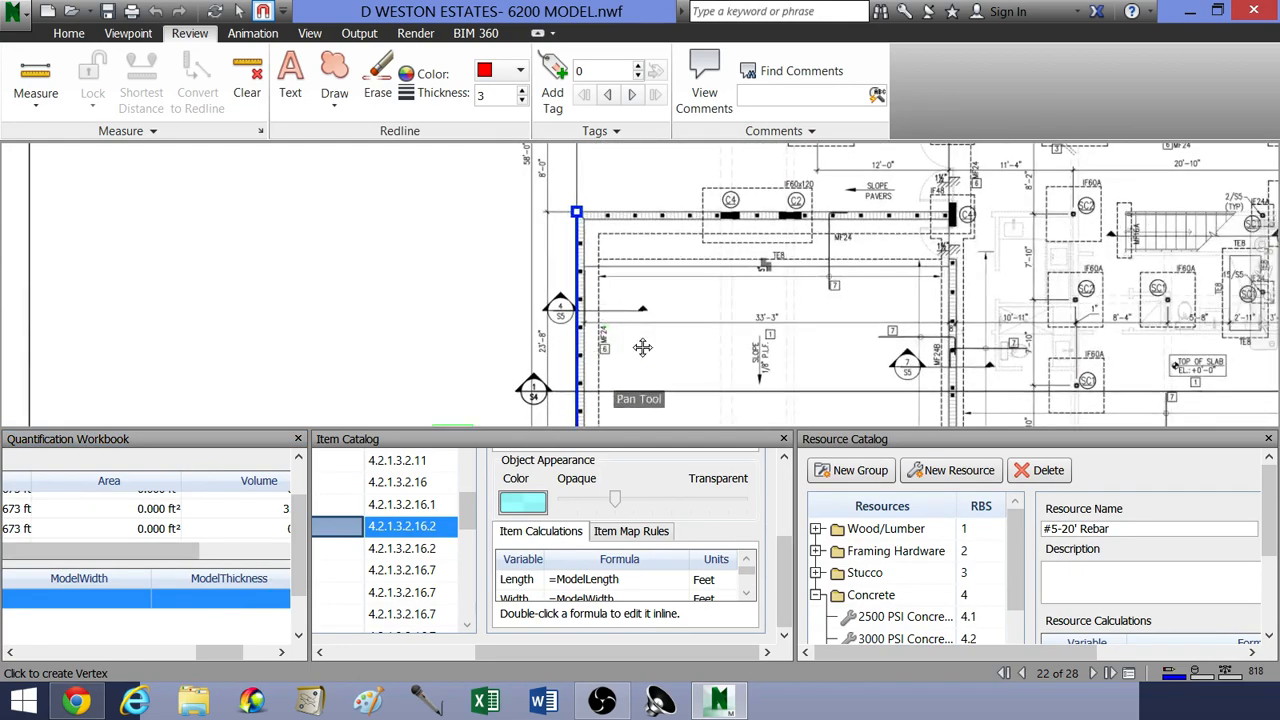
pyautogui.scroll(-2, 722, 280)
pyautogui.scroll(5, 650, 330)
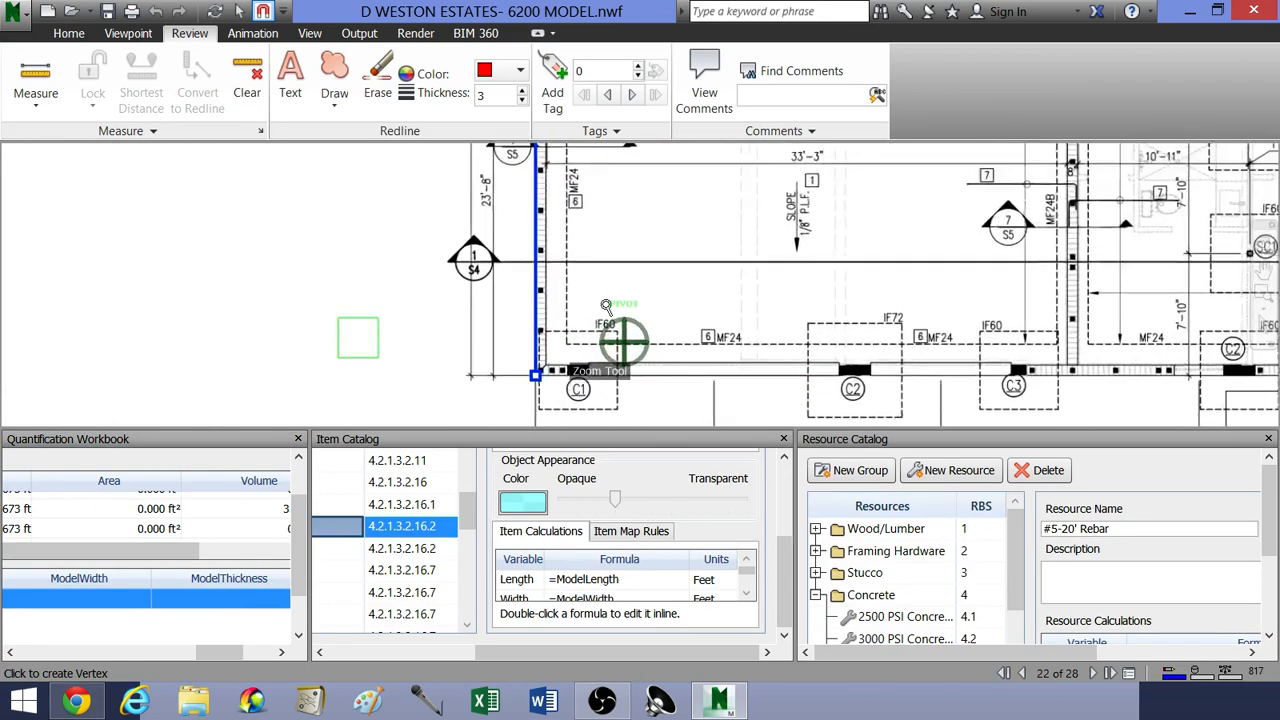
pyautogui.moveTo(604, 236); pyautogui.dragTo(640, 350, button='middle')
pyautogui.scroll(-2, 629, 334)
pyautogui.moveTo(615, 291); pyautogui.dragTo(620, 388, button='middle')
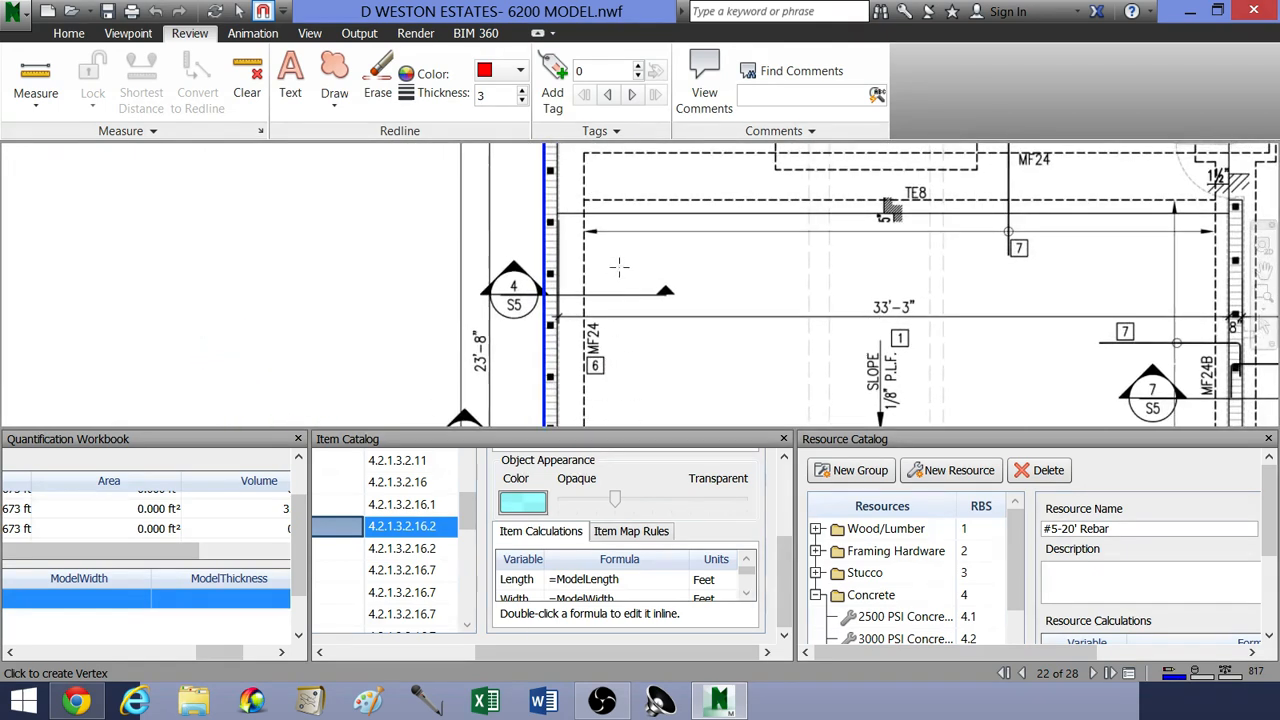
pyautogui.moveTo(611, 205); pyautogui.dragTo(580, 348, button='middle')
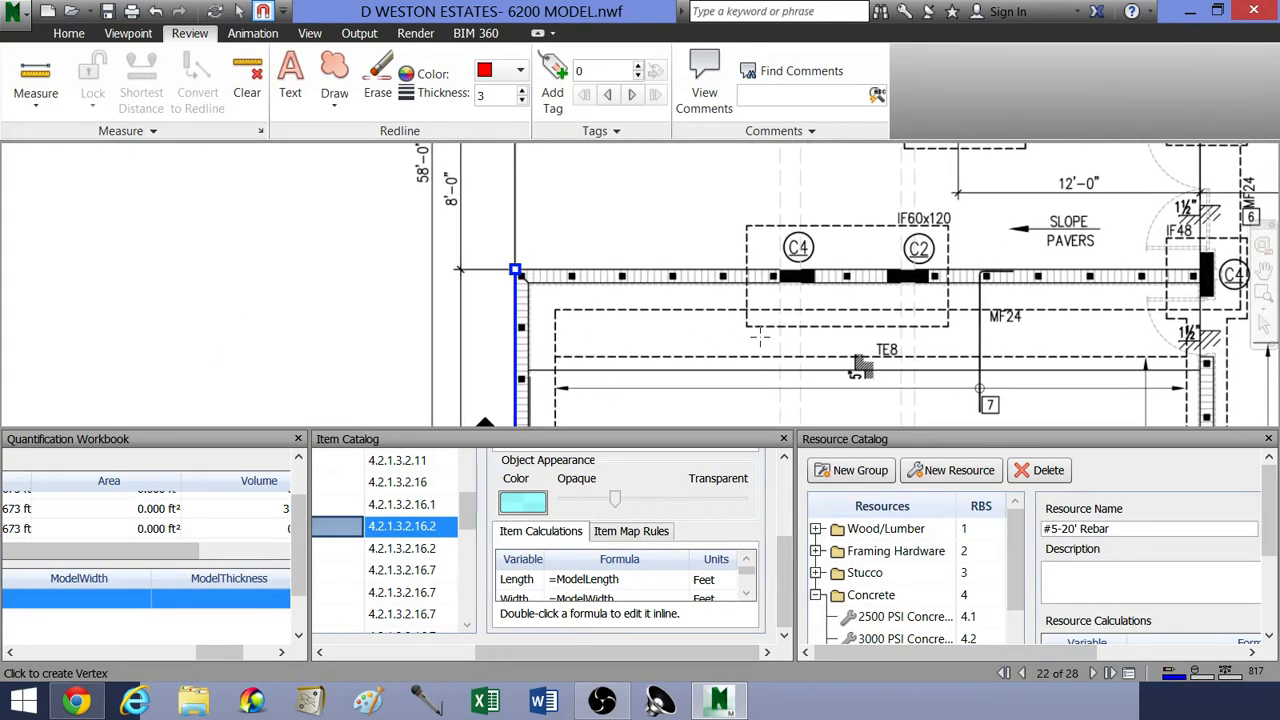
pyautogui.moveTo(484, 251); pyautogui.dragTo(480, 287, button='middle')
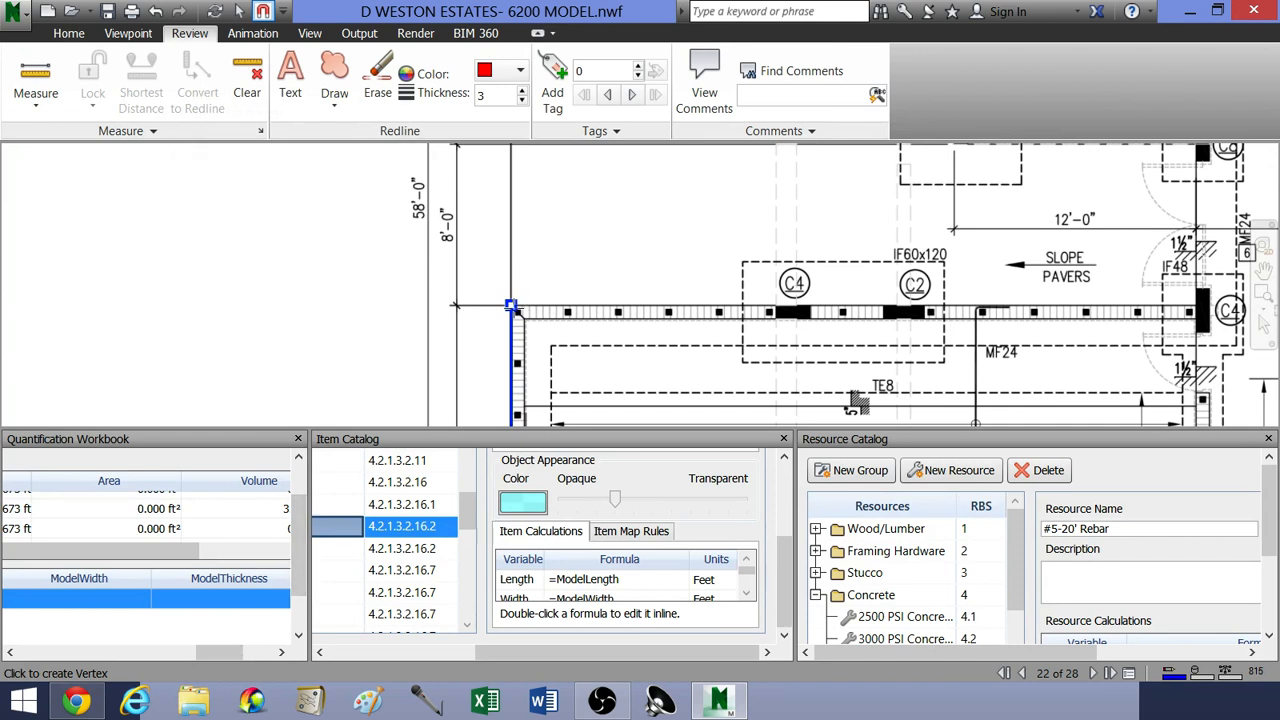
pyautogui.click(511, 305)
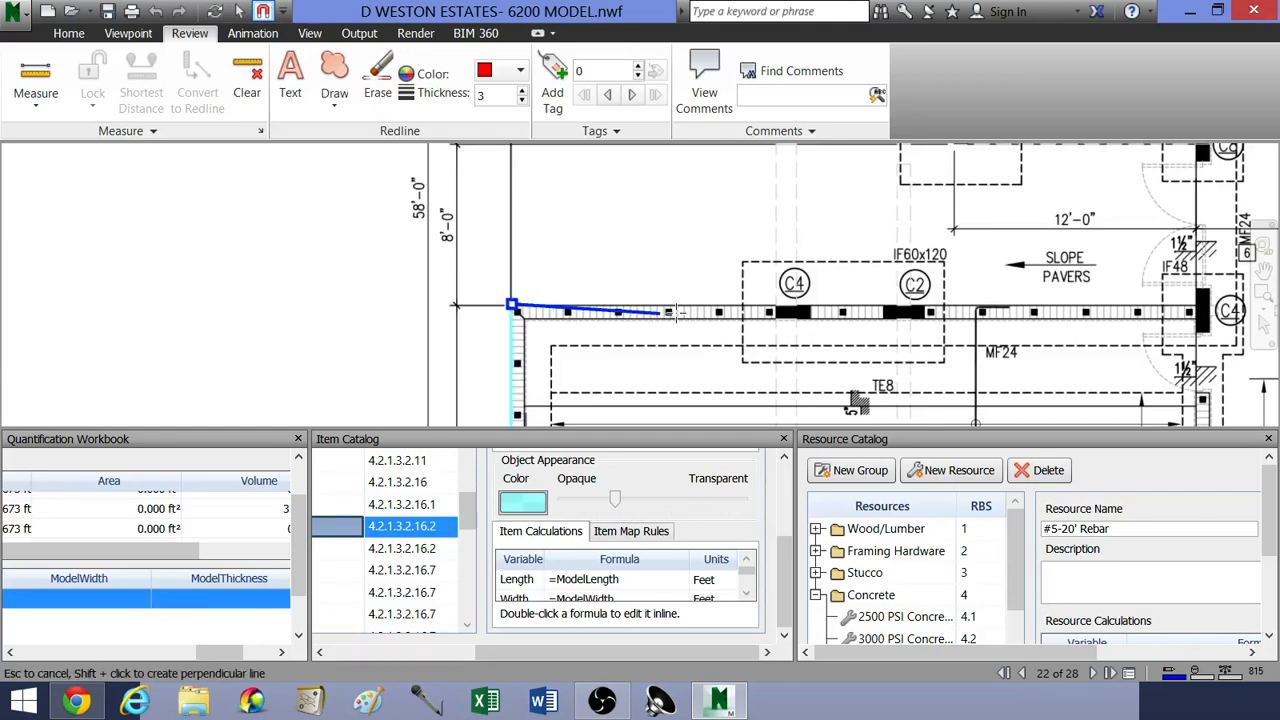
pyautogui.moveTo(970, 318); pyautogui.dragTo(711, 339, button='middle')
pyautogui.moveTo(883, 327)
pyautogui.mouseDown(button='middle')
pyautogui.moveTo(730, 336)
pyautogui.moveTo(786, 273)
pyautogui.moveTo(878, 310)
pyautogui.mouseUp(button='middle')
pyautogui.click(880, 308)
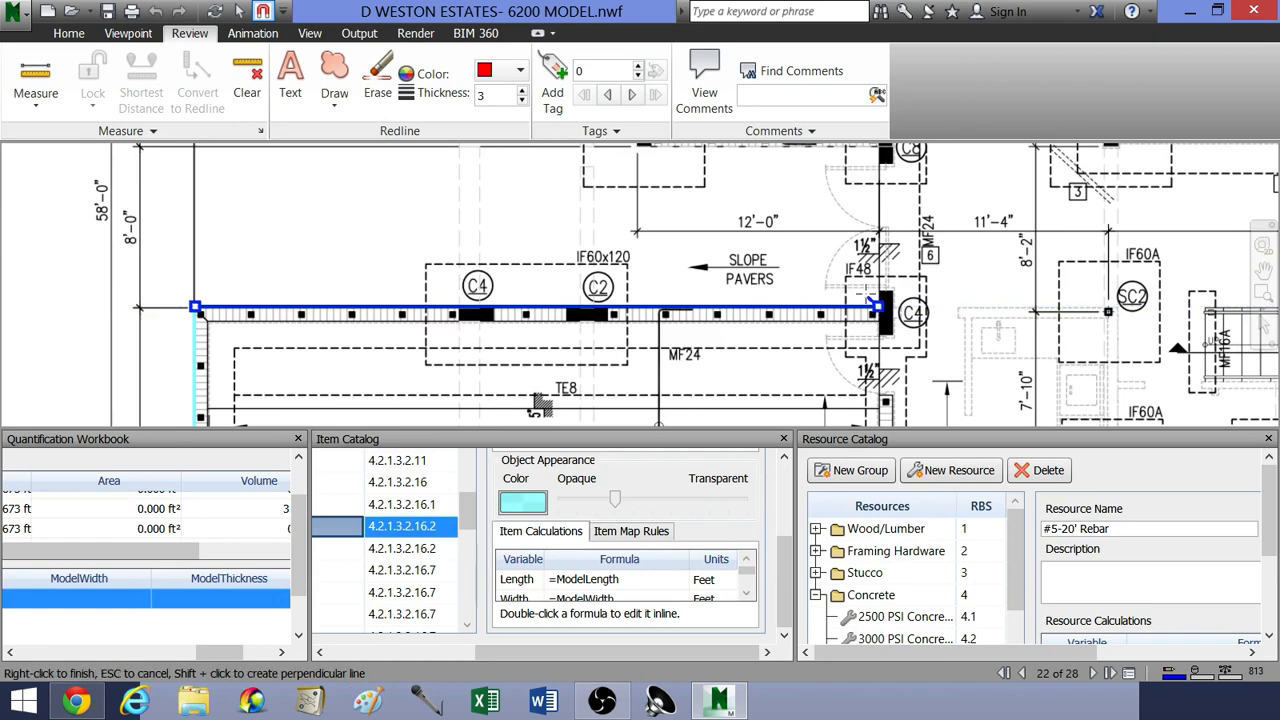
pyautogui.rightClick(880, 308)
# Step: Start another MF24 line at the C8 column and run it along the 12'-0" wall to the outer corner at C2
pyautogui.moveTo(740, 250); pyautogui.dragTo(764, 331, button='middle')
pyautogui.scroll(-2, 766, 330)
pyautogui.moveTo(757, 245); pyautogui.dragTo(742, 338, button='middle')
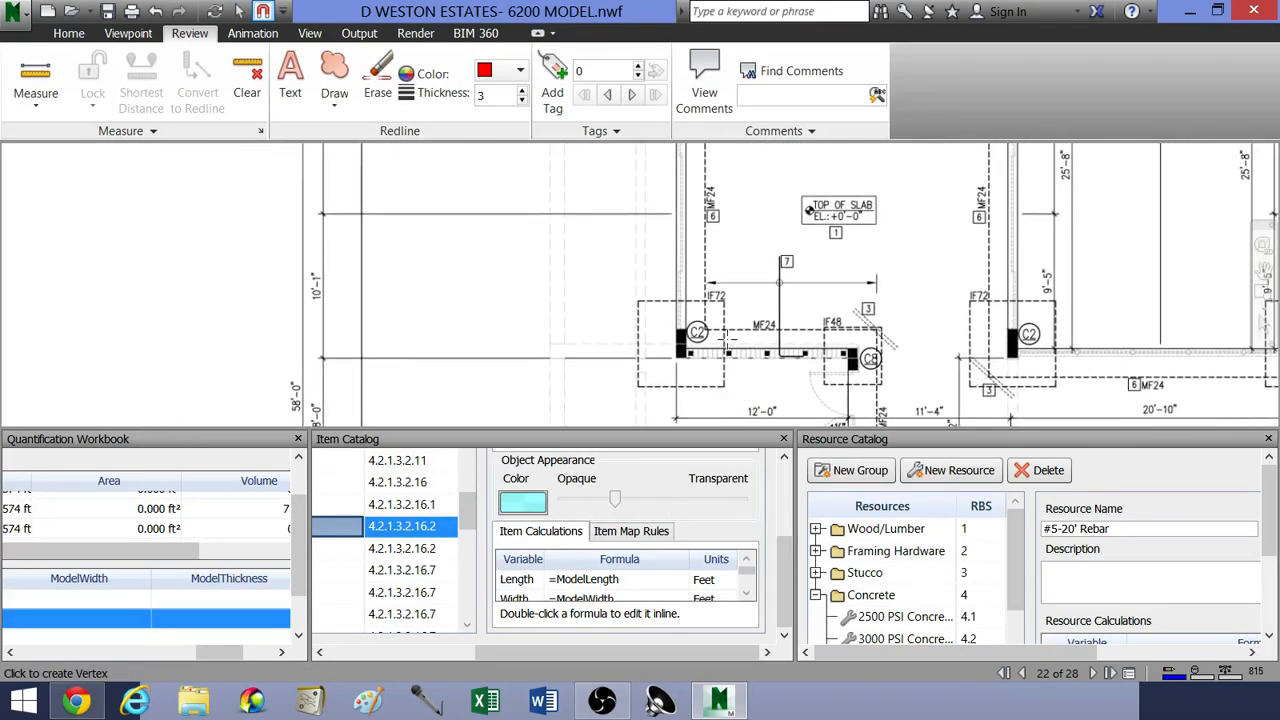
pyautogui.scroll(3, 747, 338)
pyautogui.moveTo(815, 359); pyautogui.dragTo(852, 306, button='middle')
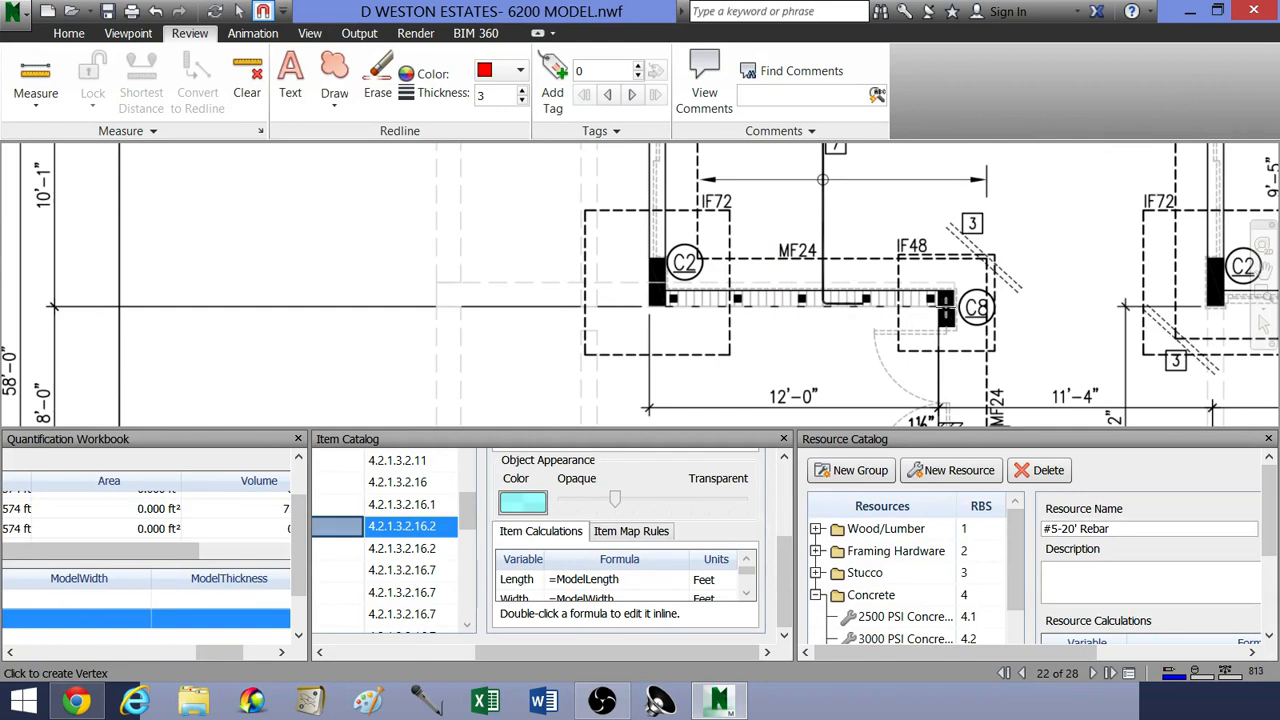
pyautogui.click(940, 308)
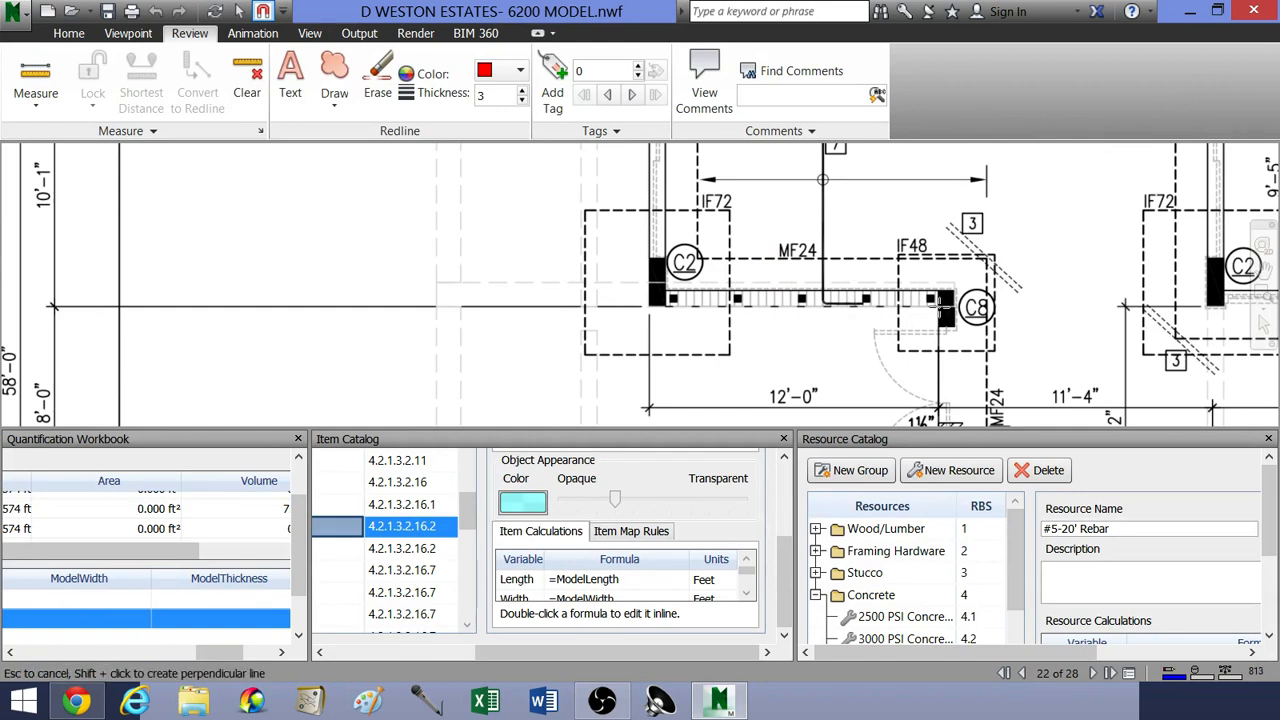
pyautogui.click(54, 306)
# Step: Continue the MF24 line up the wing's left wall from the C2 column to the outer corner at C7
pyautogui.moveTo(585, 250); pyautogui.dragTo(601, 360, button='middle')
pyautogui.scroll(-2, 619, 305)
pyautogui.moveTo(625, 269)
pyautogui.mouseDown(button='middle')
pyautogui.moveTo(664, 333)
pyautogui.moveTo(675, 318)
pyautogui.moveTo(653, 213)
pyautogui.moveTo(650, 273)
pyautogui.mouseUp(button='middle')
pyautogui.scroll(-1, 669, 304)
pyautogui.scroll(3, 671, 249)
pyautogui.moveTo(637, 222); pyautogui.dragTo(654, 307, button='middle')
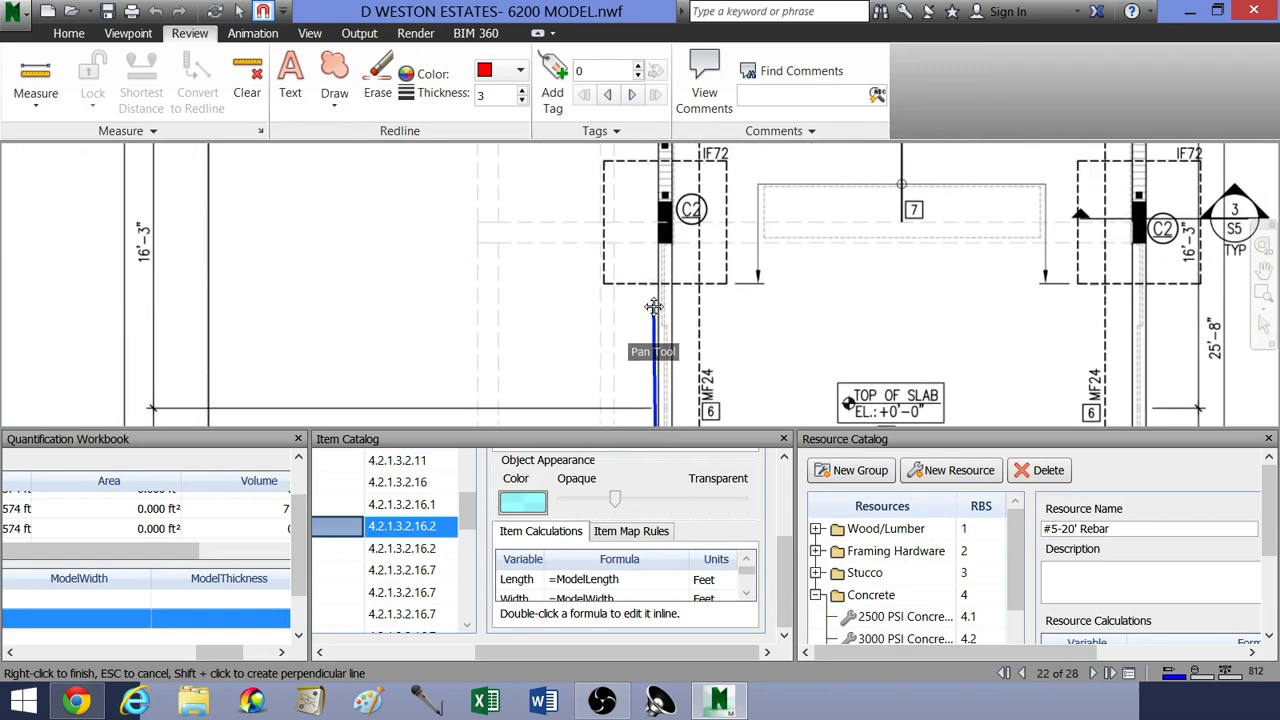
pyautogui.scroll(-5, 654, 307)
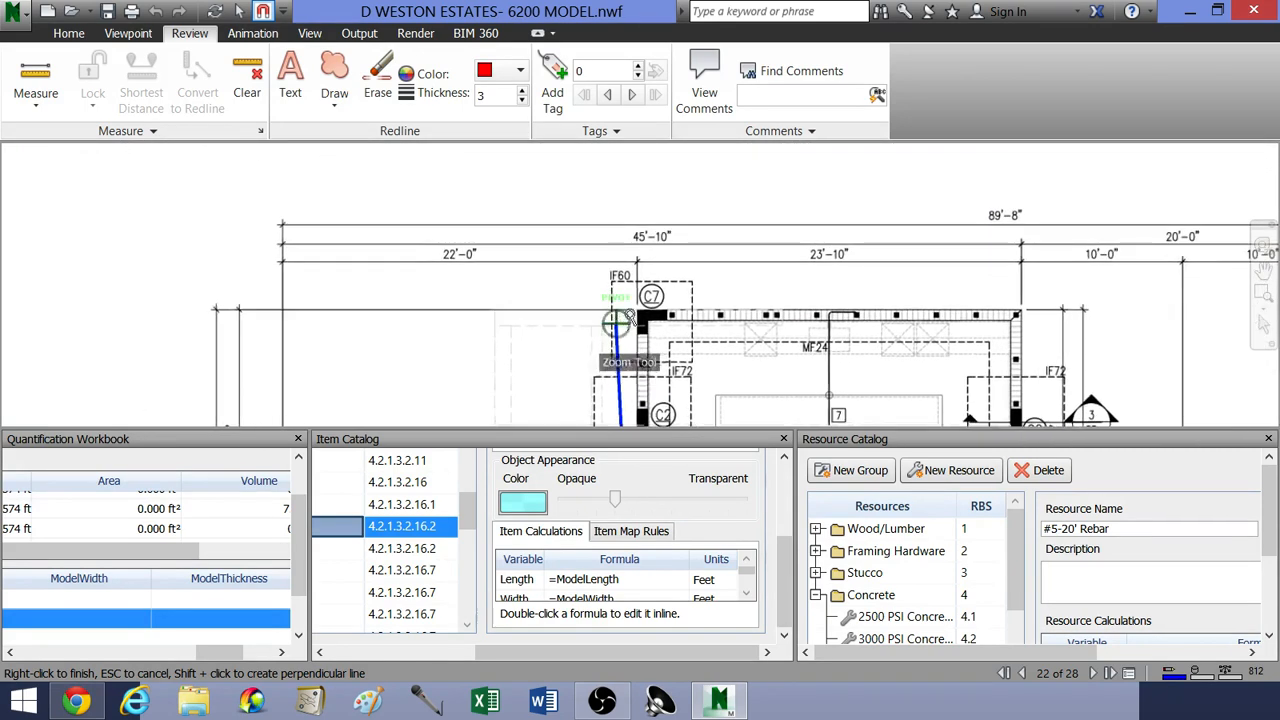
pyautogui.scroll(4, 629, 318)
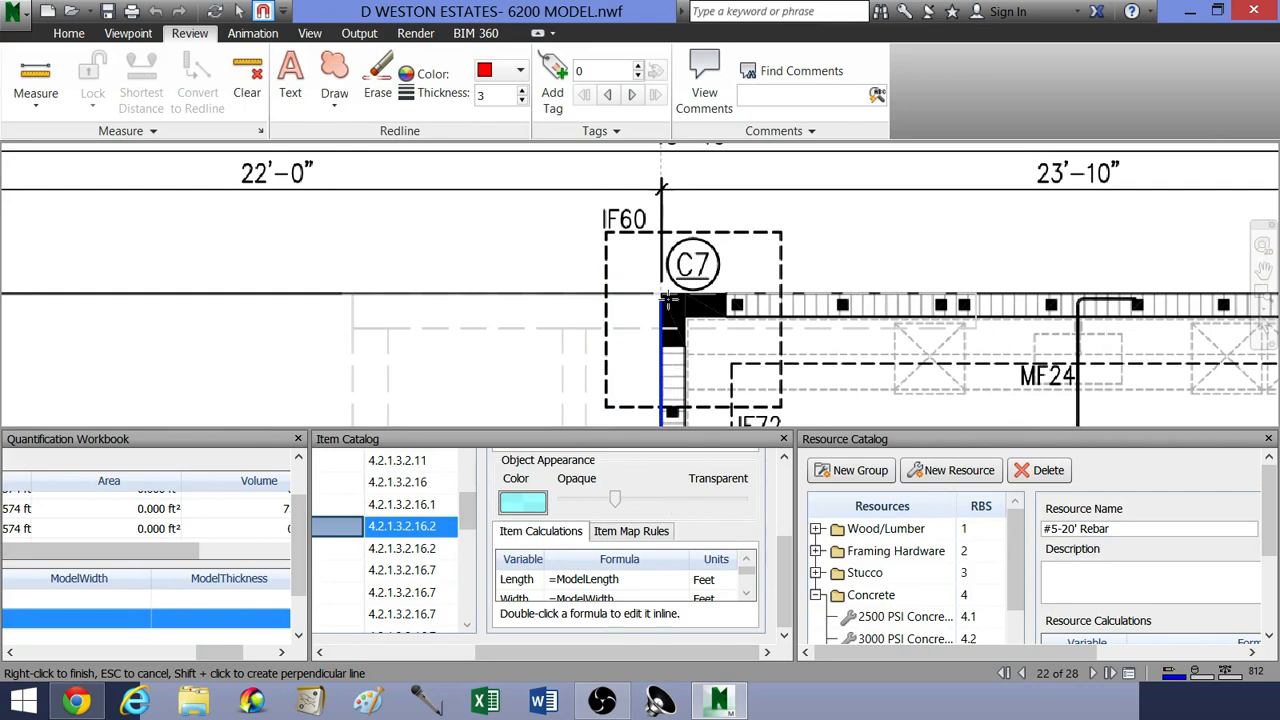
pyautogui.click(662, 295)
# Step: Extend the MF24 line along the 23'-10" upper wall from C7 to the wing's opposite outer corner
pyautogui.moveTo(841, 285); pyautogui.dragTo(766, 233, button='middle')
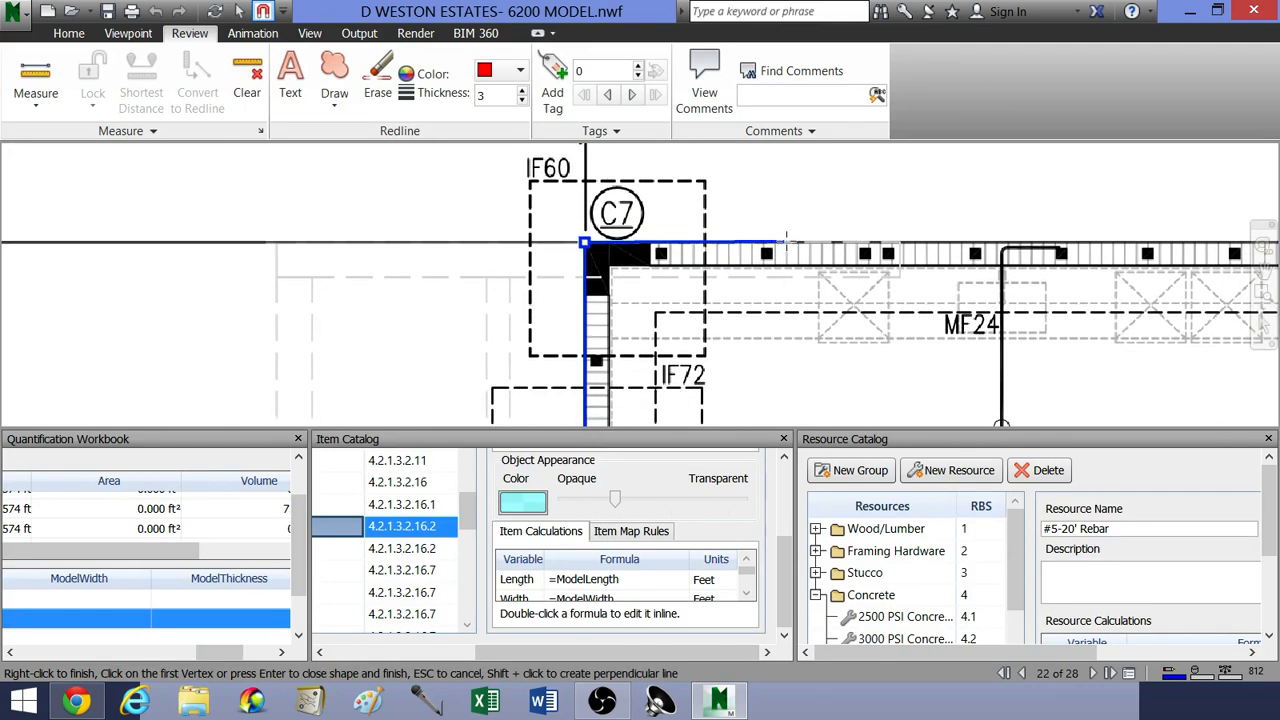
pyautogui.scroll(-1, 829, 231)
pyautogui.moveTo(880, 226); pyautogui.dragTo(704, 235, button='middle')
pyautogui.scroll(-1, 704, 235)
pyautogui.moveTo(806, 232)
pyautogui.mouseDown(button='middle')
pyautogui.moveTo(760, 245)
pyautogui.moveTo(709, 237)
pyautogui.mouseUp(button='middle')
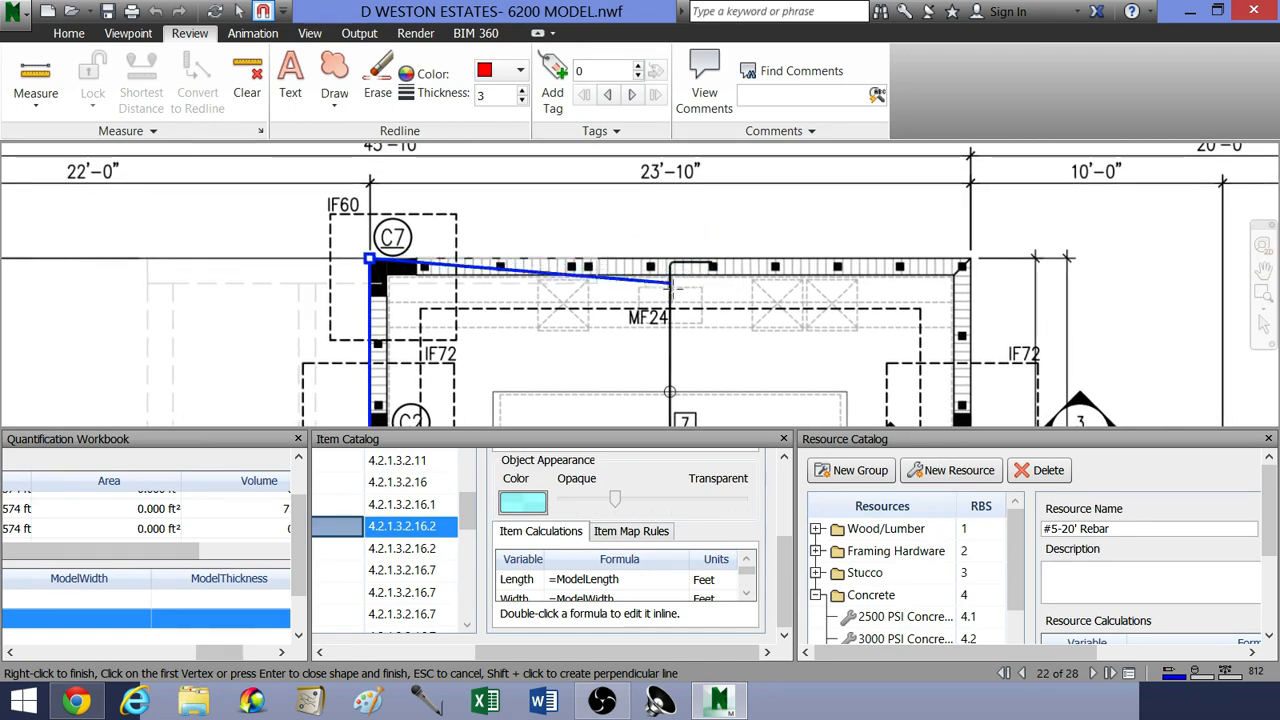
pyautogui.moveTo(865, 282); pyautogui.dragTo(689, 303, button='middle')
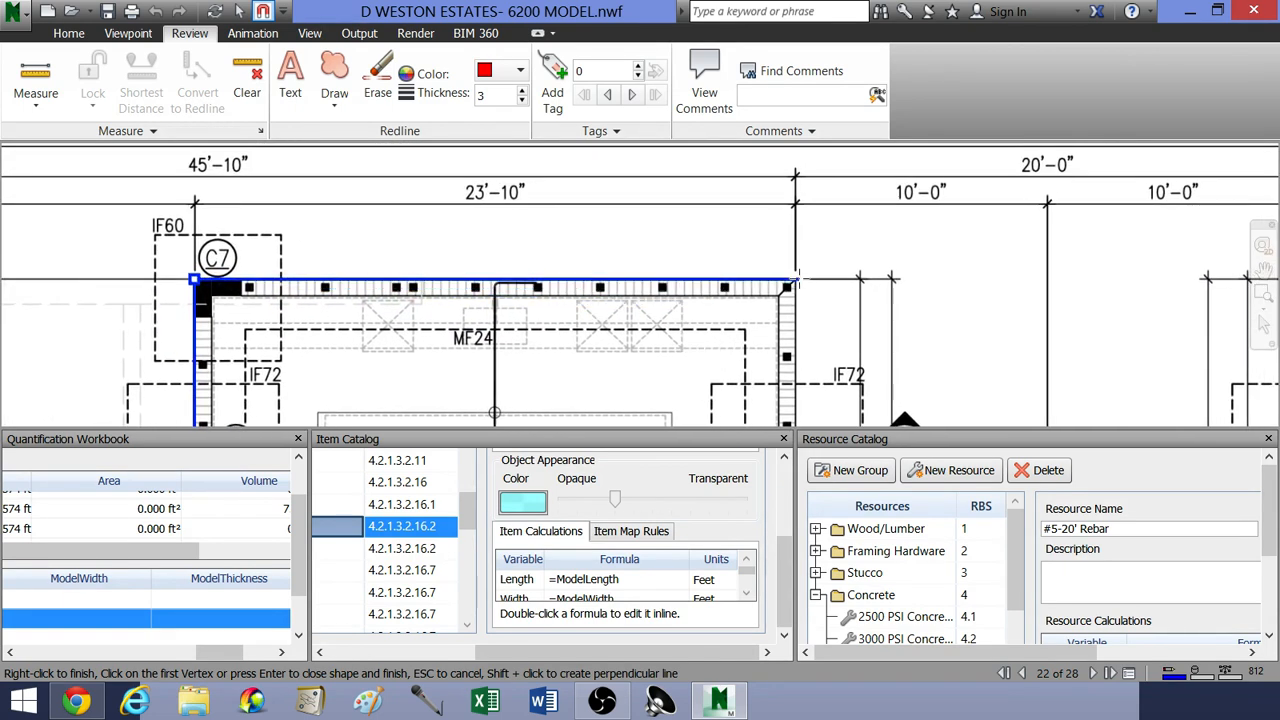
pyautogui.scroll(2, 791, 281)
pyautogui.moveTo(791, 281); pyautogui.dragTo(846, 246, button='middle')
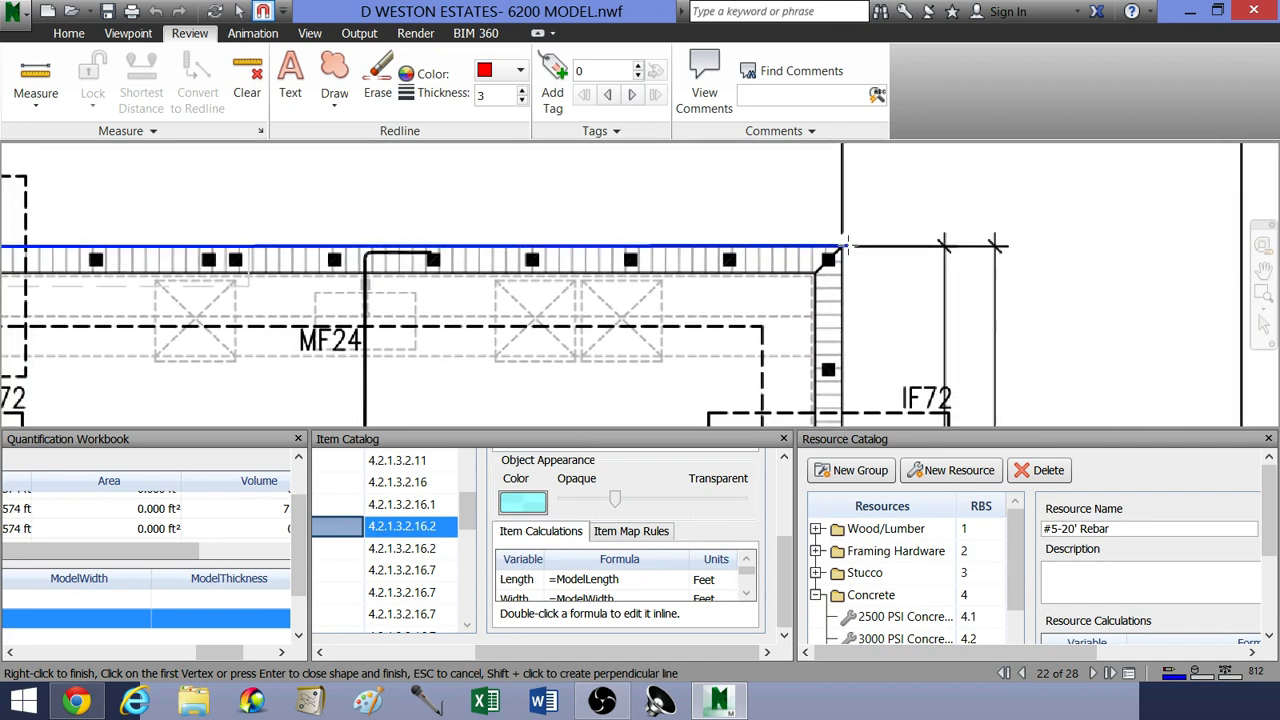
# Step: Run the MF24 line down the wing's right wall to the lower C2 column and finish the takeoff
pyautogui.moveTo(869, 322); pyautogui.dragTo(893, 270, button='middle')
pyautogui.scroll(-4, 893, 270)
pyautogui.moveTo(919, 376); pyautogui.dragTo(889, 272, button='middle')
pyautogui.scroll(-1, 889, 272)
pyautogui.moveTo(855, 365)
pyautogui.mouseDown(button='middle')
pyautogui.moveTo(840, 242)
pyautogui.moveTo(834, 322)
pyautogui.moveTo(812, 290)
pyautogui.mouseUp(button='middle')
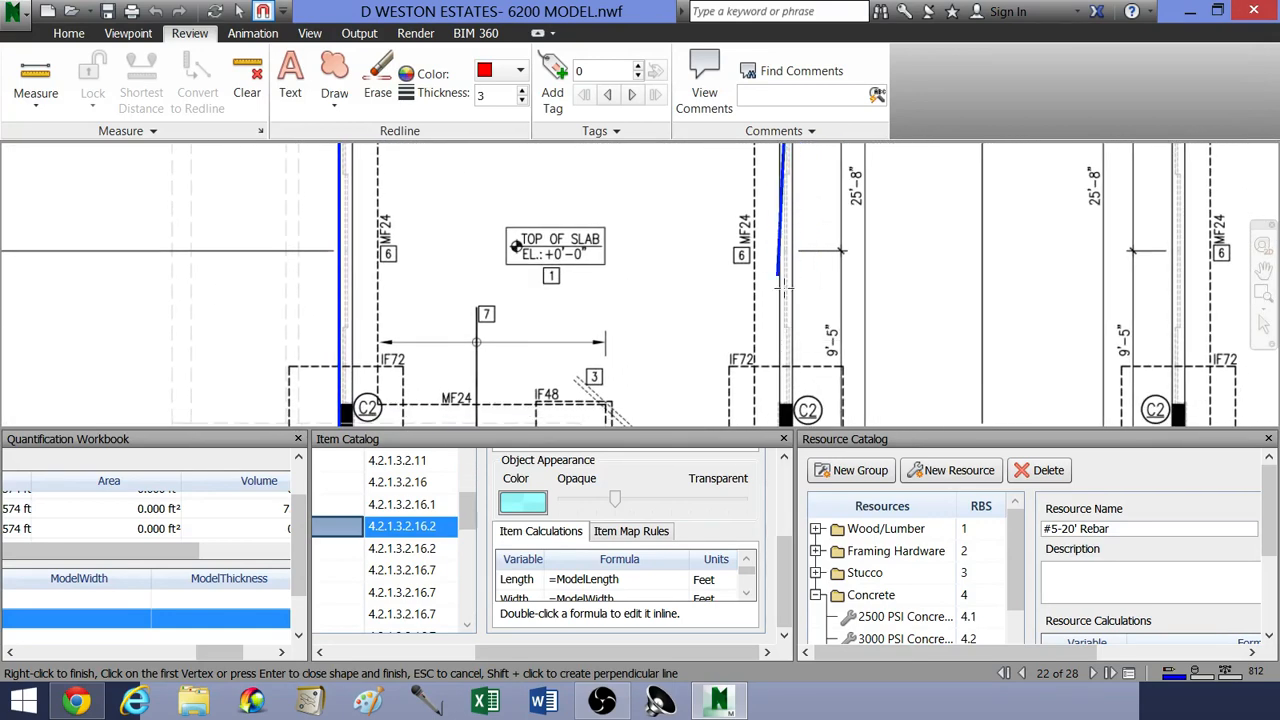
pyautogui.moveTo(794, 334); pyautogui.dragTo(778, 281, button='middle')
pyautogui.moveTo(785, 357)
pyautogui.mouseDown(button='middle')
pyautogui.moveTo(780, 328)
pyautogui.moveTo(701, 303)
pyautogui.mouseUp(button='middle')
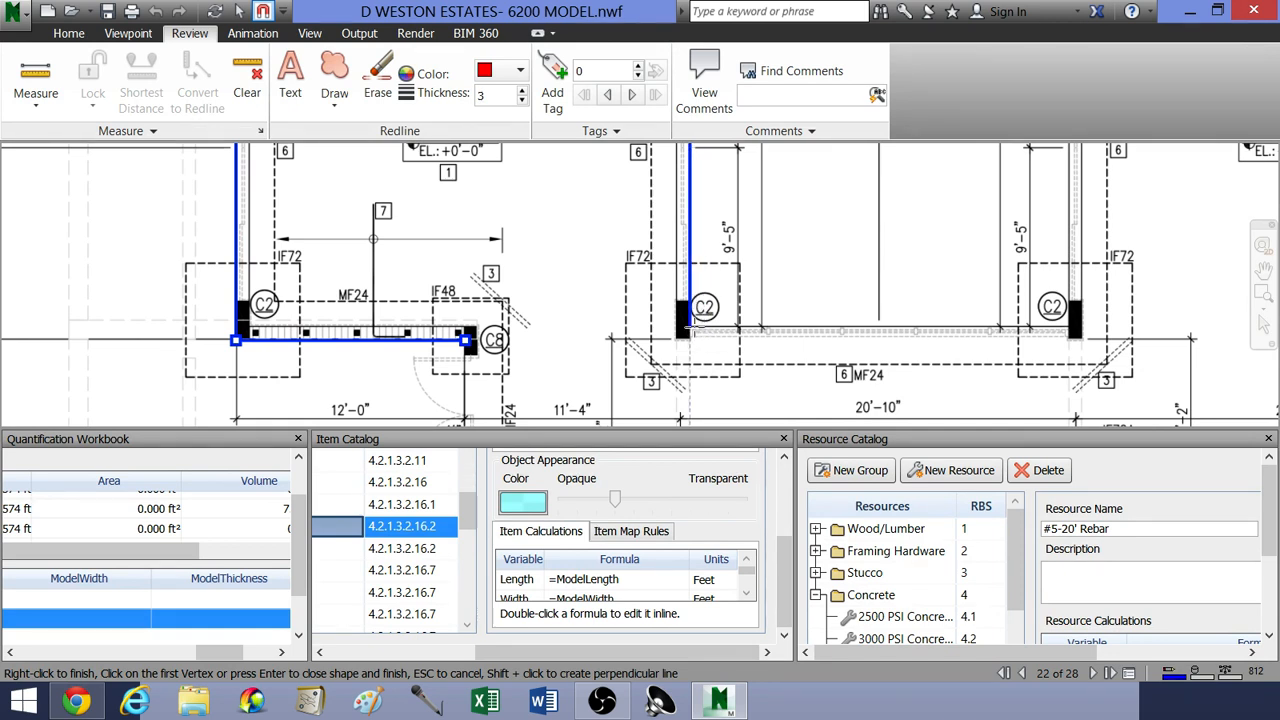
pyautogui.rightClick(735, 305)
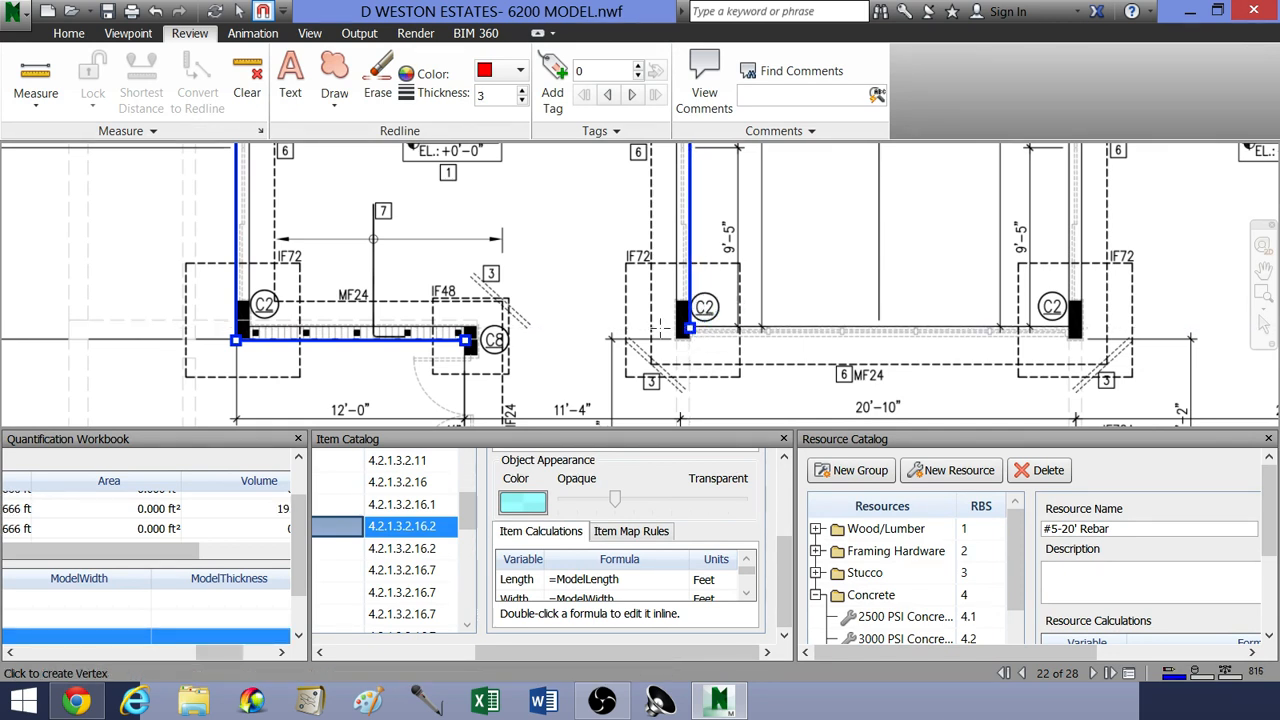
# Step: Trace a separate MF24 line across the 20'-10" span from the left IF72 footing to the right C2 column
pyautogui.click(652, 327)
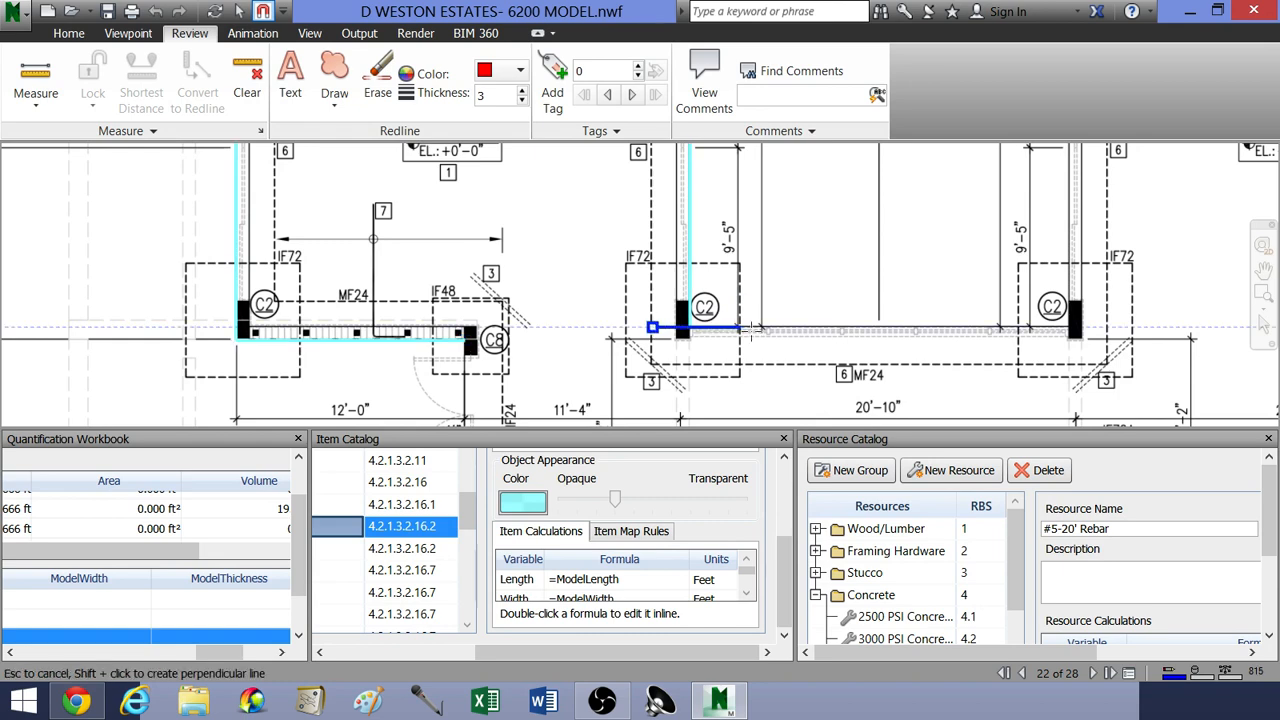
pyautogui.moveTo(926, 348); pyautogui.dragTo(764, 365, button='middle')
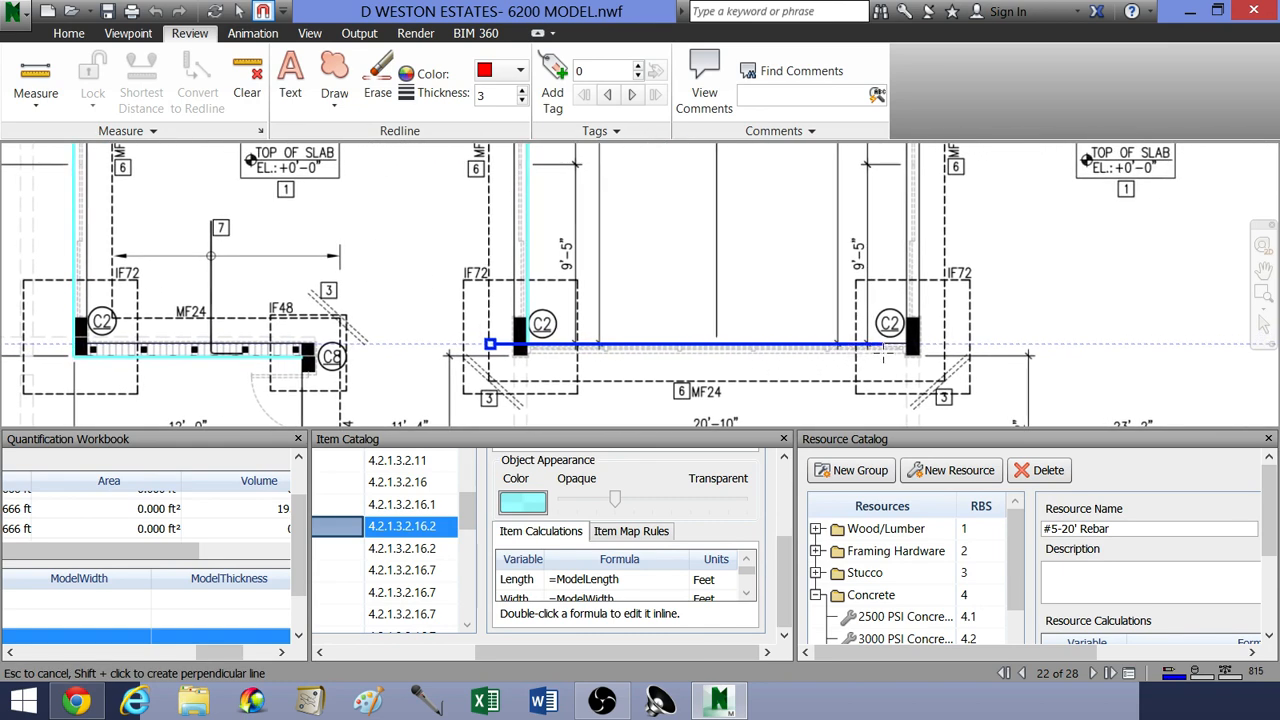
pyautogui.click(909, 344)
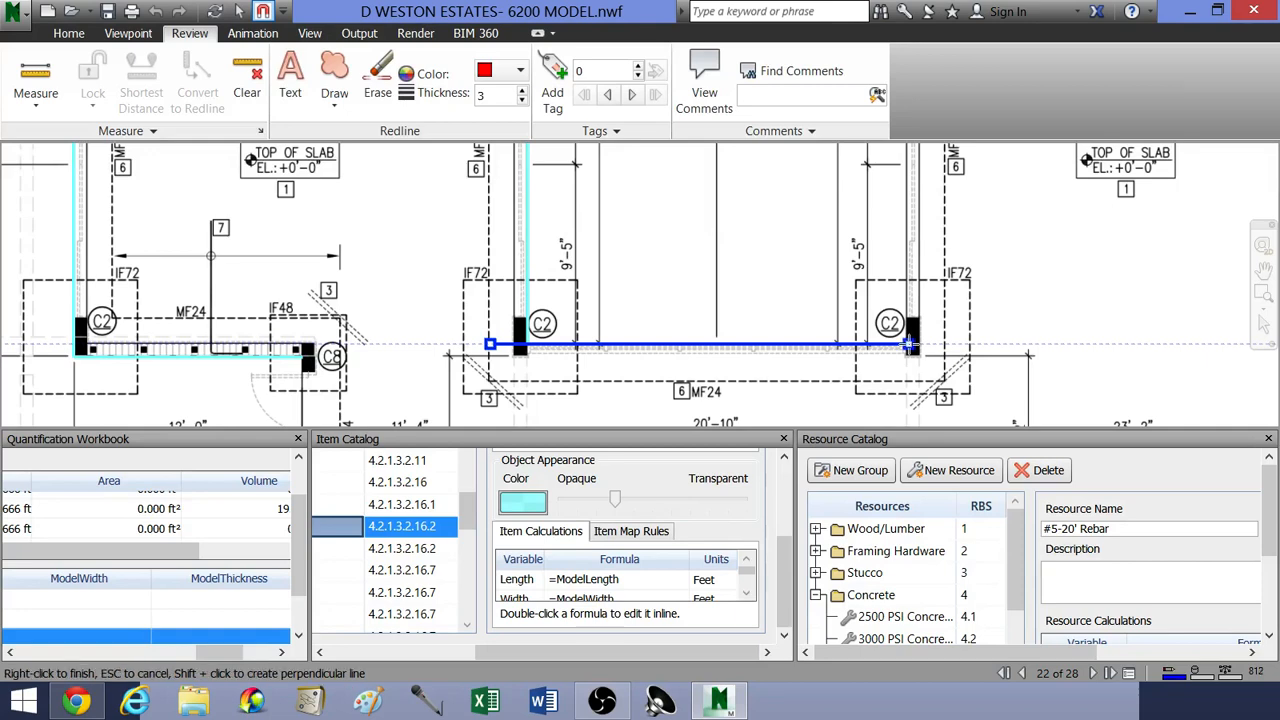
pyautogui.rightClick(921, 312)
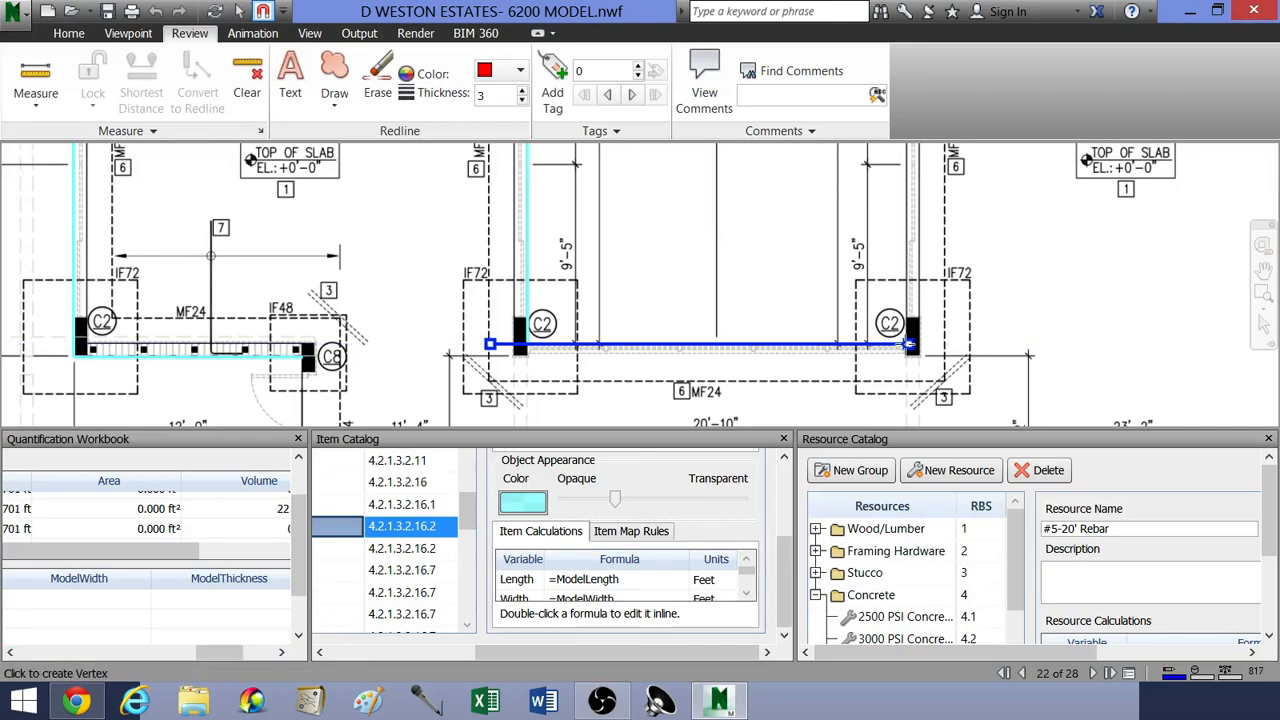
# Step: Start a new MF24 line at the 20'-10" span's right C2 column and run it up to the right wing's upper-left outer corner
pyautogui.click(909, 344)
pyautogui.moveTo(906, 250); pyautogui.dragTo(873, 370, button='middle')
pyautogui.scroll(-1, 873, 322)
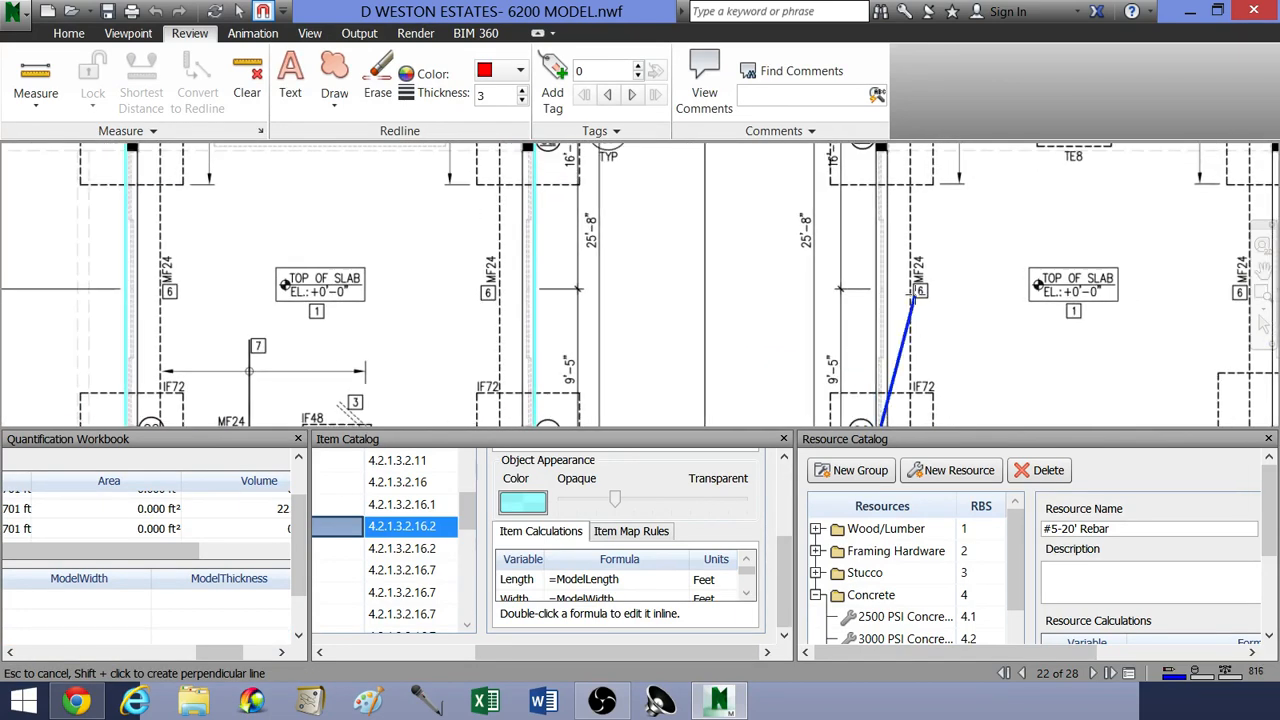
pyautogui.moveTo(888, 258)
pyautogui.mouseDown(button='middle')
pyautogui.moveTo(889, 345)
pyautogui.moveTo(850, 358)
pyautogui.mouseUp(button='middle')
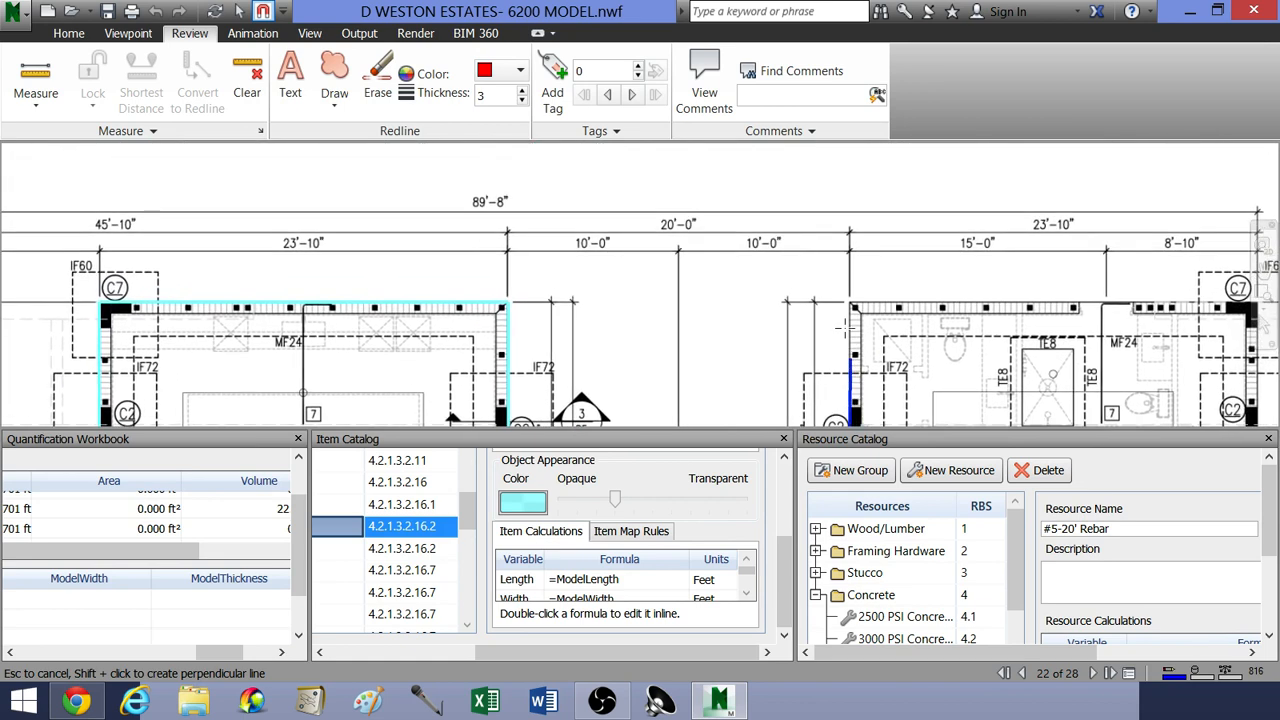
pyautogui.scroll(1, 848, 300)
pyautogui.scroll(1, 852, 296)
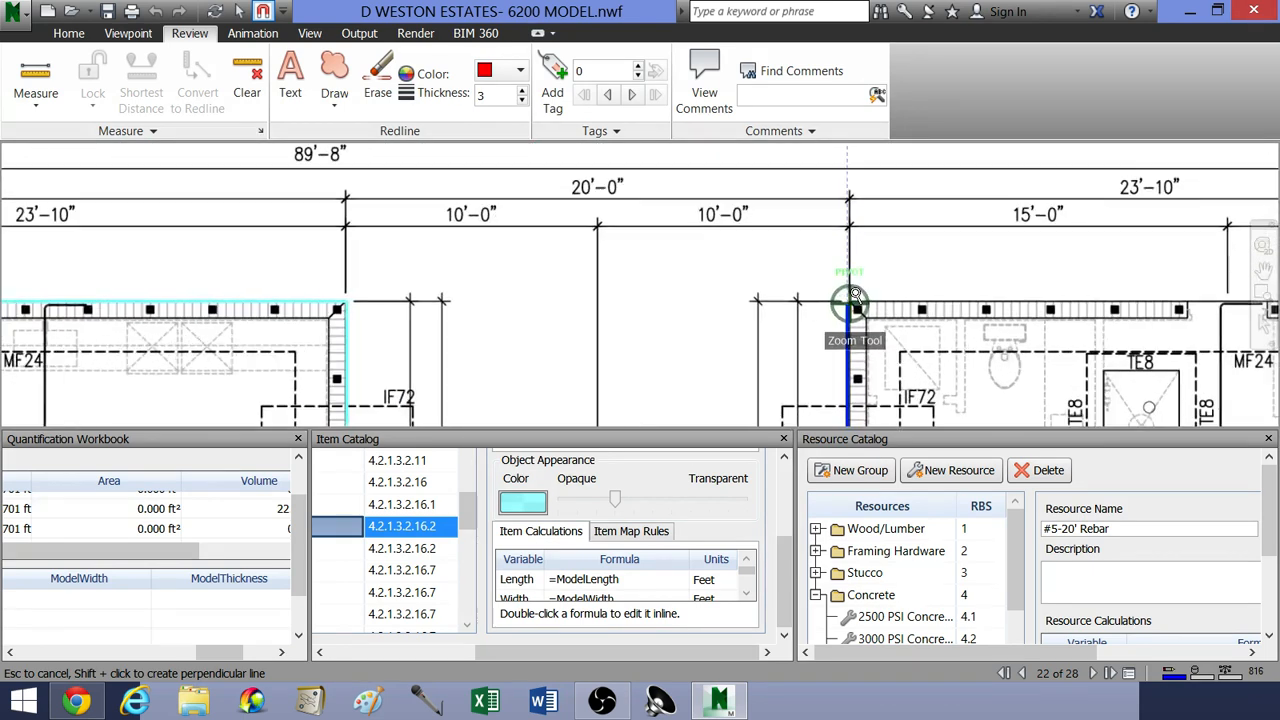
pyautogui.click(847, 301)
# Step: Extend the MF24 line along the right wing's 23'-10" upper wall to the outer corner at C7
pyautogui.moveTo(983, 301)
pyautogui.mouseDown(button='middle')
pyautogui.moveTo(943, 278)
pyautogui.moveTo(692, 297)
pyautogui.mouseUp(button='middle')
pyautogui.moveTo(1012, 327)
pyautogui.mouseDown(button='middle')
pyautogui.moveTo(908, 312)
pyautogui.moveTo(890, 278)
pyautogui.mouseUp(button='middle')
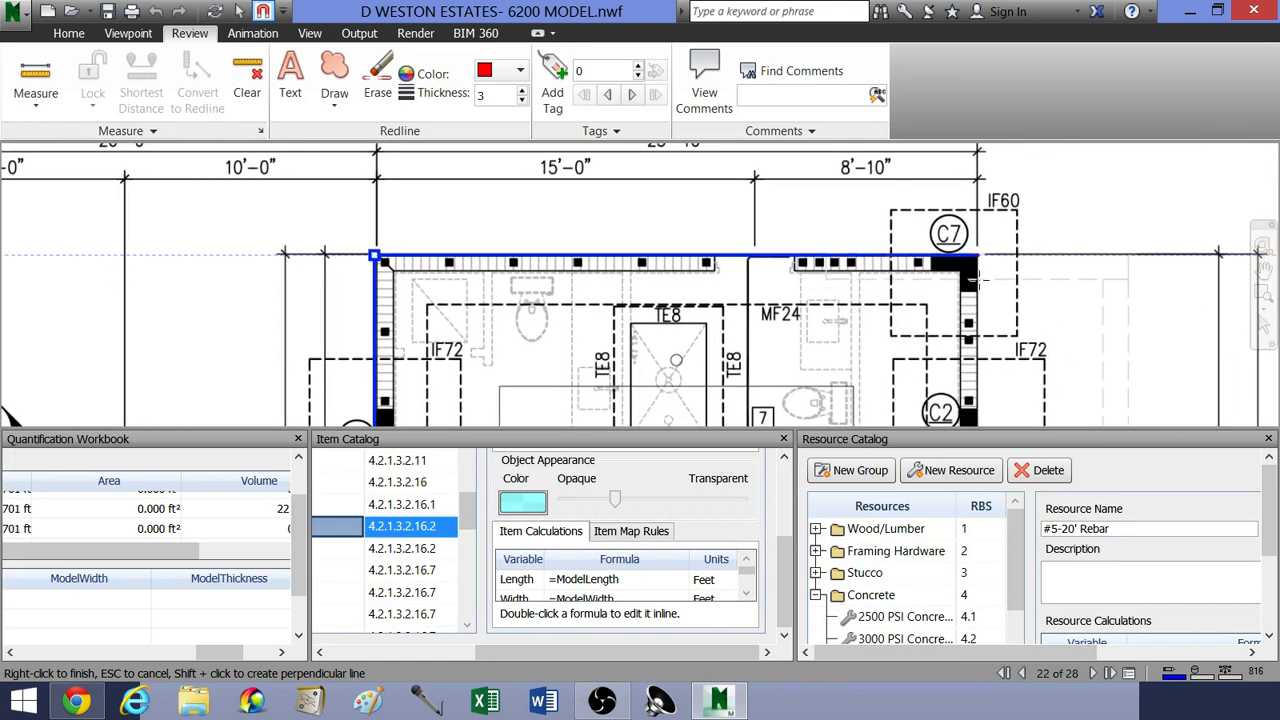
pyautogui.click(978, 275)
# Step: Run the MF24 line down the building's right exterior wall from C7 to the lower outer corner at C8
pyautogui.moveTo(991, 351); pyautogui.dragTo(948, 260, button='middle')
pyautogui.scroll(-1, 946, 260)
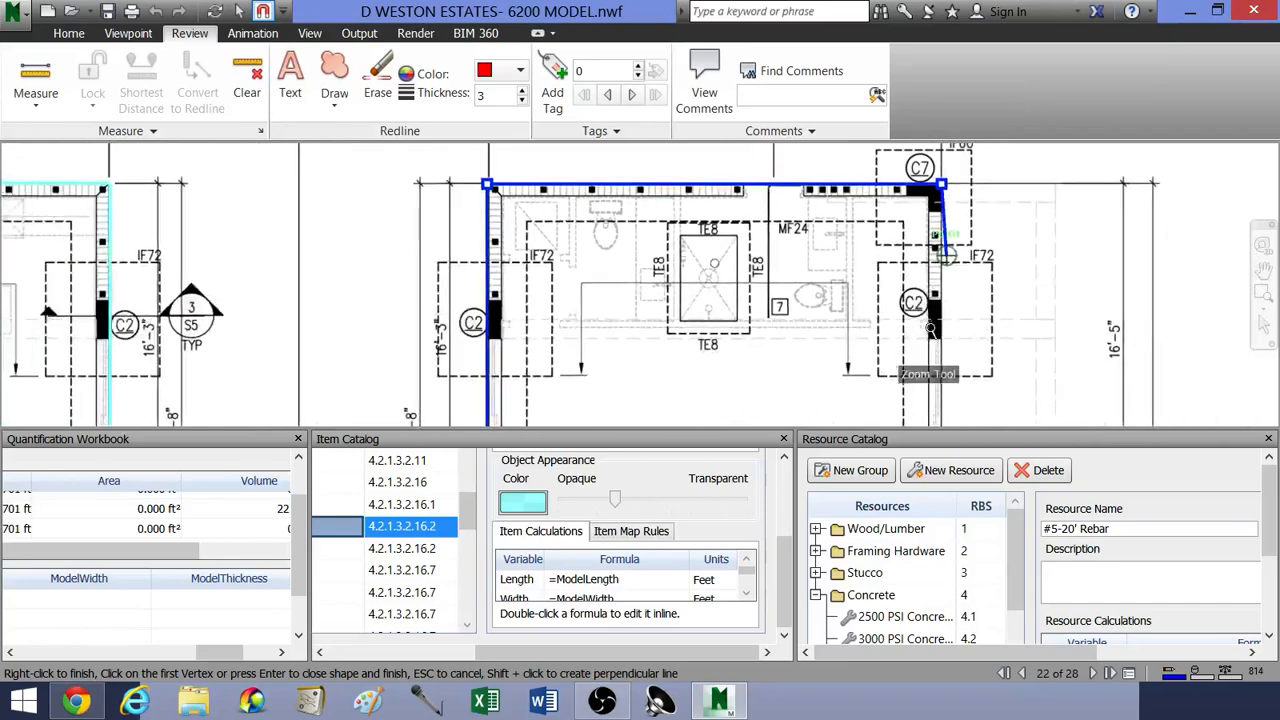
pyautogui.moveTo(932, 334); pyautogui.dragTo(918, 243, button='middle')
pyautogui.moveTo(931, 358)
pyautogui.mouseDown(button='middle')
pyautogui.moveTo(937, 264)
pyautogui.moveTo(926, 283)
pyautogui.moveTo(926, 271)
pyautogui.mouseUp(button='middle')
pyautogui.moveTo(928, 357); pyautogui.dragTo(928, 243, button='middle')
pyautogui.scroll(-1, 910, 290)
pyautogui.moveTo(926, 398); pyautogui.dragTo(913, 241, button='middle')
pyautogui.moveTo(909, 357)
pyautogui.mouseDown(button='middle')
pyautogui.moveTo(922, 254)
pyautogui.moveTo(903, 257)
pyautogui.moveTo(898, 233)
pyautogui.moveTo(933, 335)
pyautogui.moveTo(955, 336)
pyautogui.mouseUp(button='middle')
pyautogui.scroll(3, 936, 366)
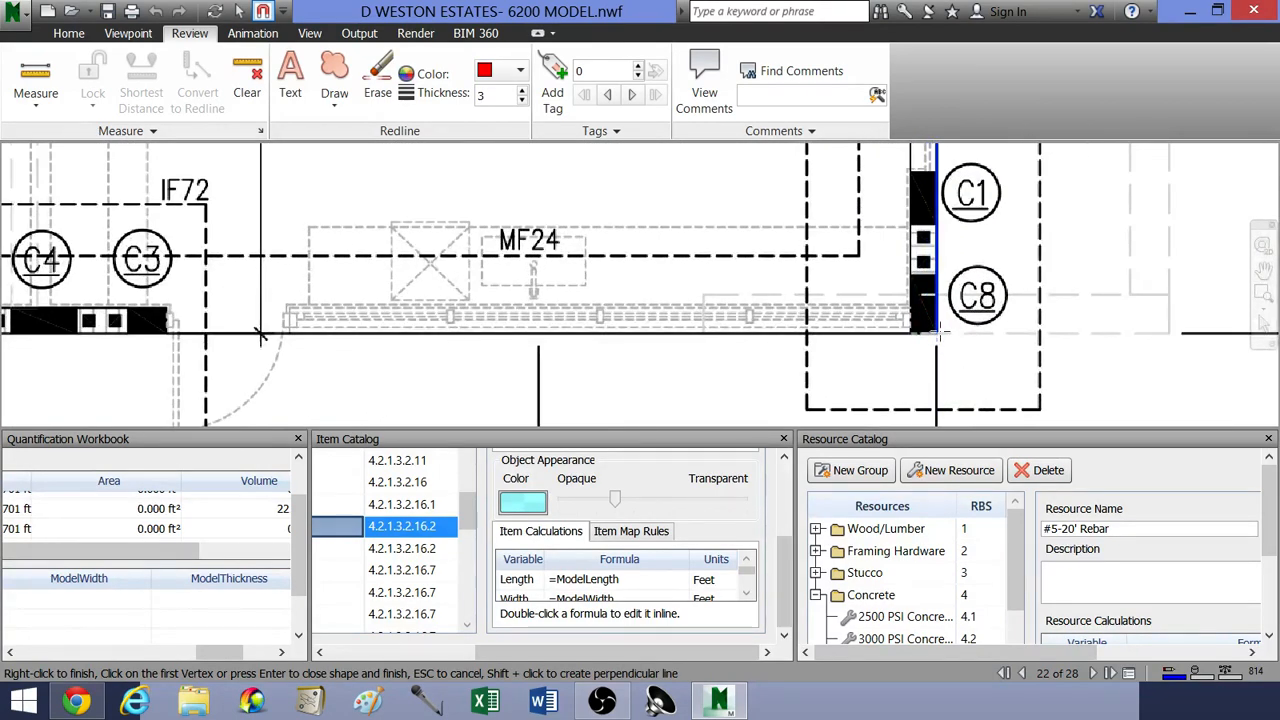
# Step: Trace the MF24 line along the full lower exterior wall to the outer corner beside C1 and finish the takeoff
pyautogui.moveTo(731, 333)
pyautogui.mouseDown(button='middle')
pyautogui.moveTo(955, 361)
pyautogui.moveTo(973, 351)
pyautogui.mouseUp(button='middle')
pyautogui.scroll(-1, 957, 350)
pyautogui.moveTo(624, 335); pyautogui.dragTo(873, 349, button='middle')
pyautogui.moveTo(548, 355); pyautogui.dragTo(819, 341, button='middle')
pyautogui.moveTo(484, 312); pyautogui.dragTo(838, 314, button='middle')
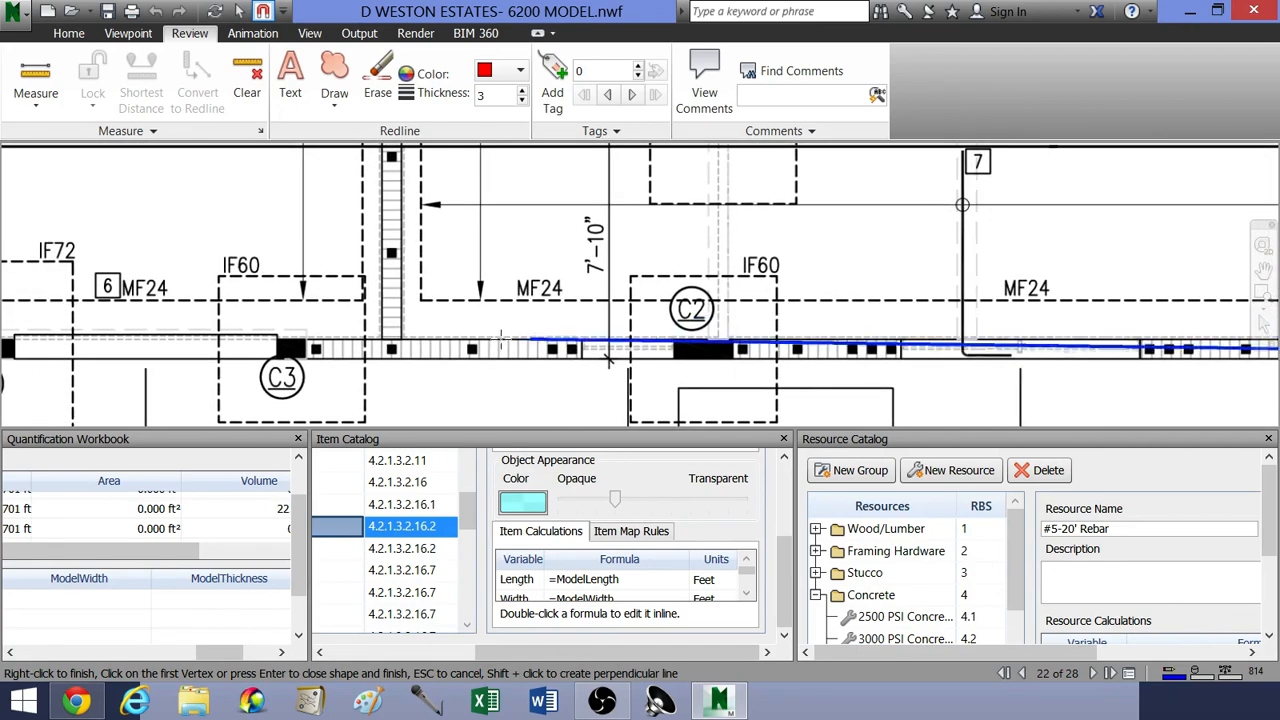
pyautogui.moveTo(495, 336); pyautogui.dragTo(783, 335, button='middle')
pyautogui.moveTo(563, 344); pyautogui.dragTo(821, 344, button='middle')
pyautogui.moveTo(465, 335); pyautogui.dragTo(768, 341, button='middle')
pyautogui.moveTo(528, 342); pyautogui.dragTo(742, 366, button='middle')
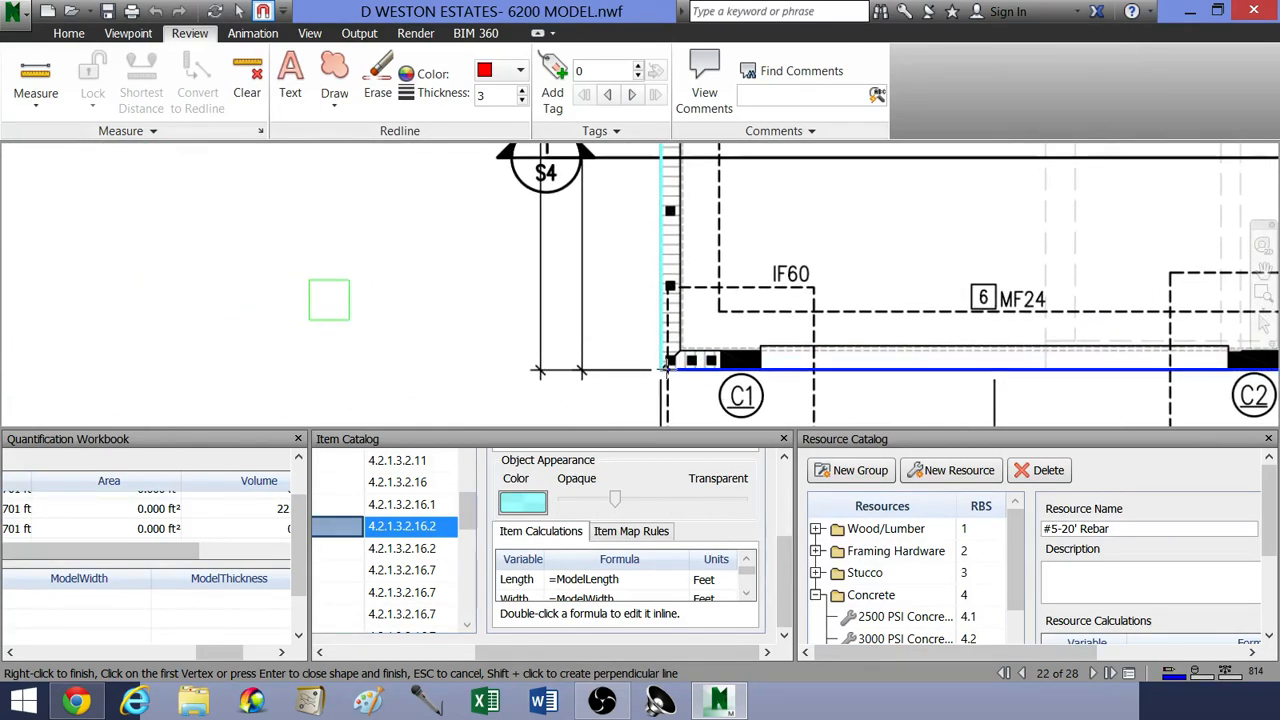
pyautogui.scroll(2, 661, 370)
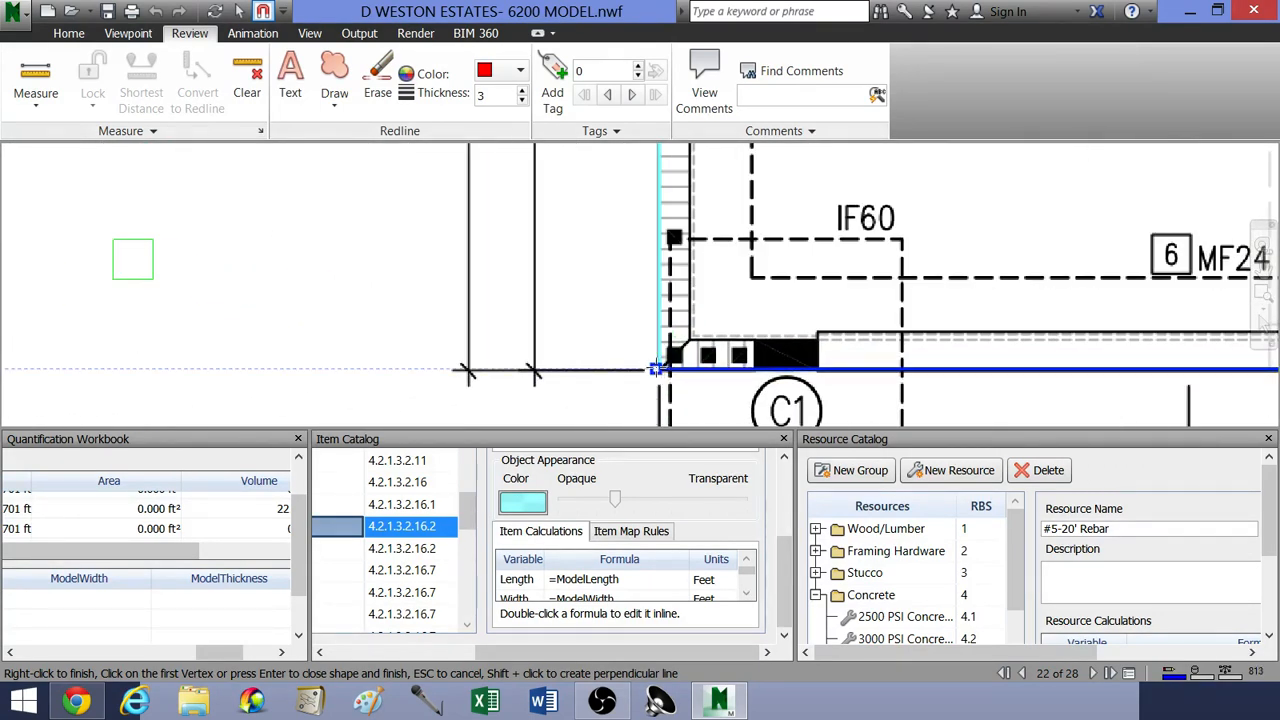
pyautogui.scroll(-5, 715, 297)
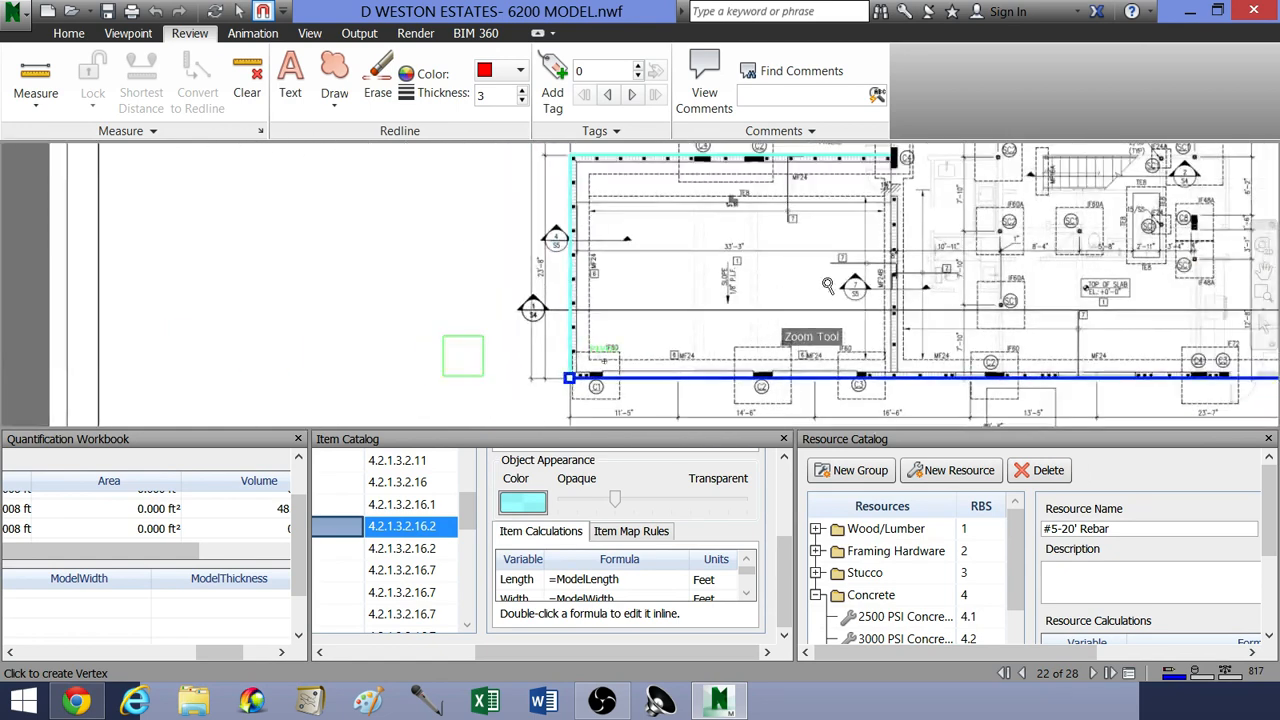
# Step: Switch from line takeoff to markup selection and deselect the finished MF24 perimeter run
pyautogui.scroll(-4, 870, 290)
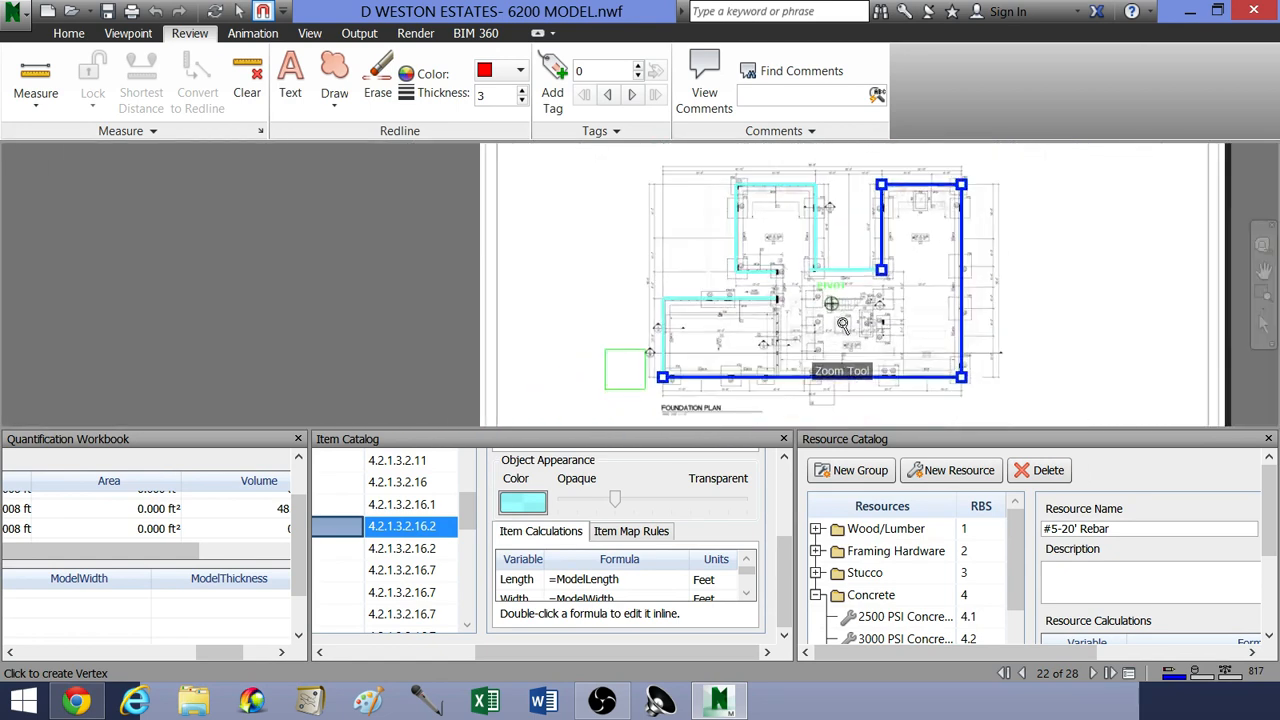
pyautogui.scroll(-4, 845, 338)
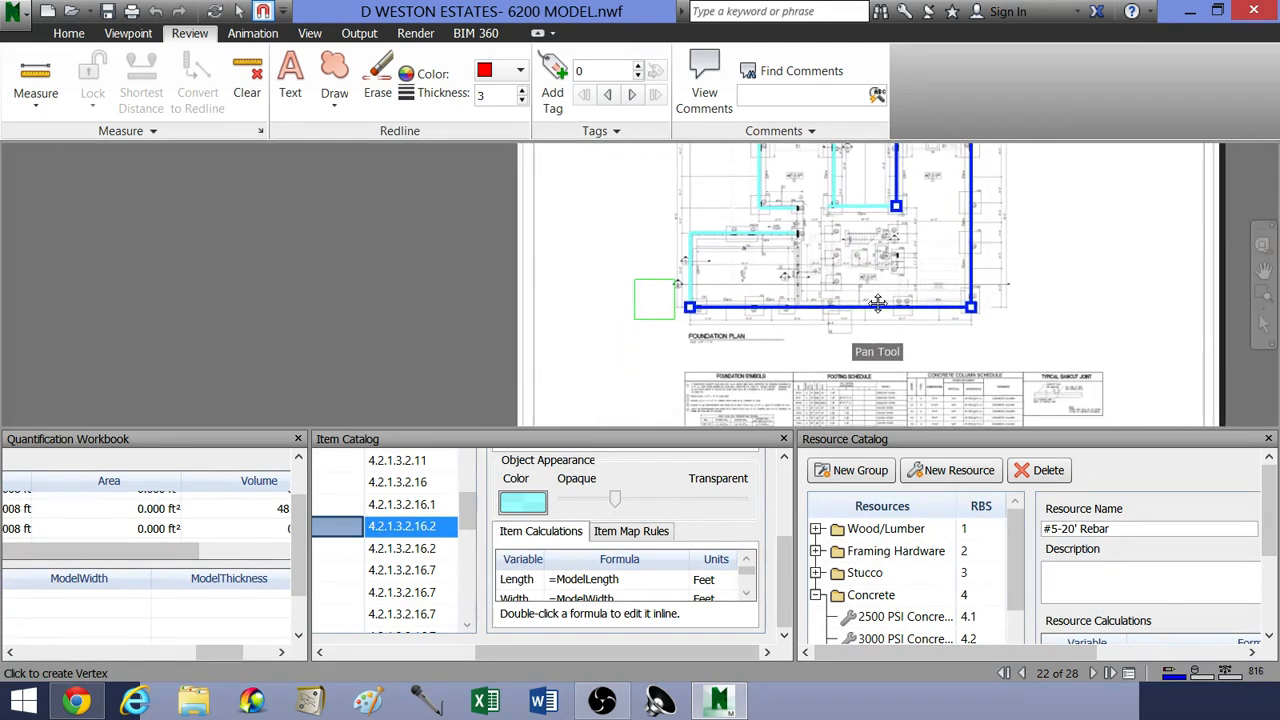
pyautogui.scroll(5, 840, 333)
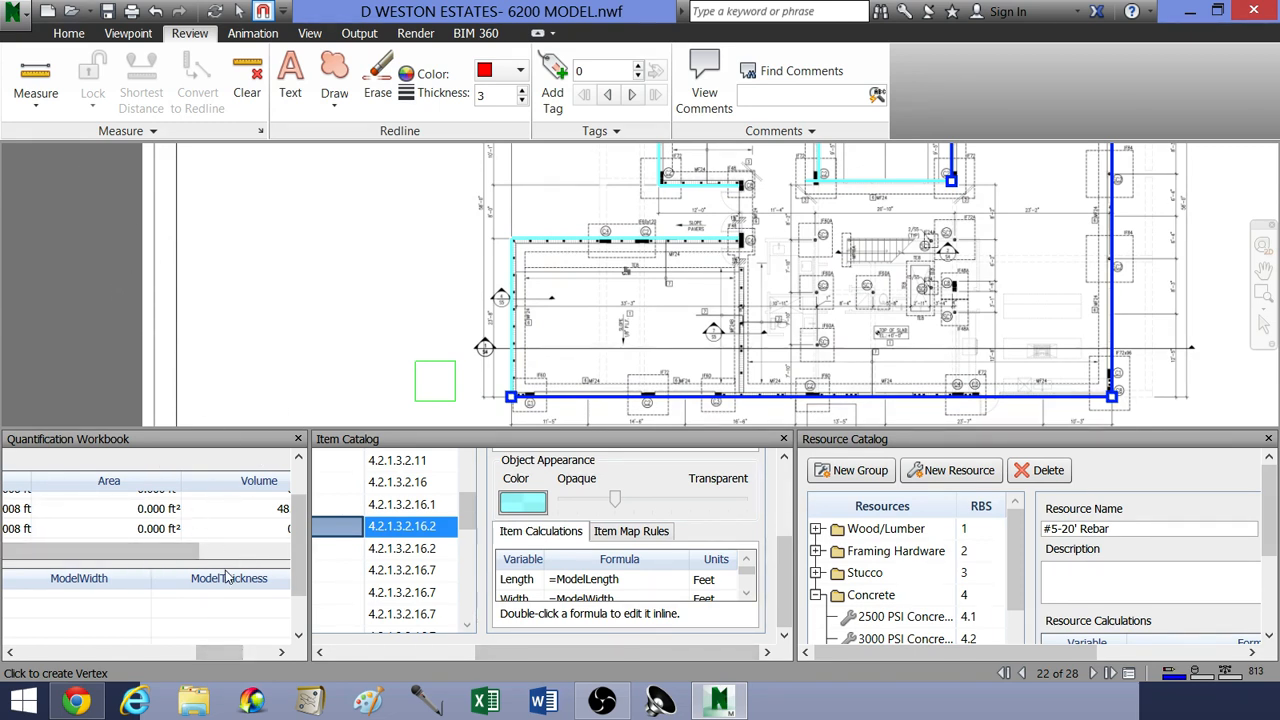
pyautogui.moveTo(231, 652); pyautogui.dragTo(40, 653)
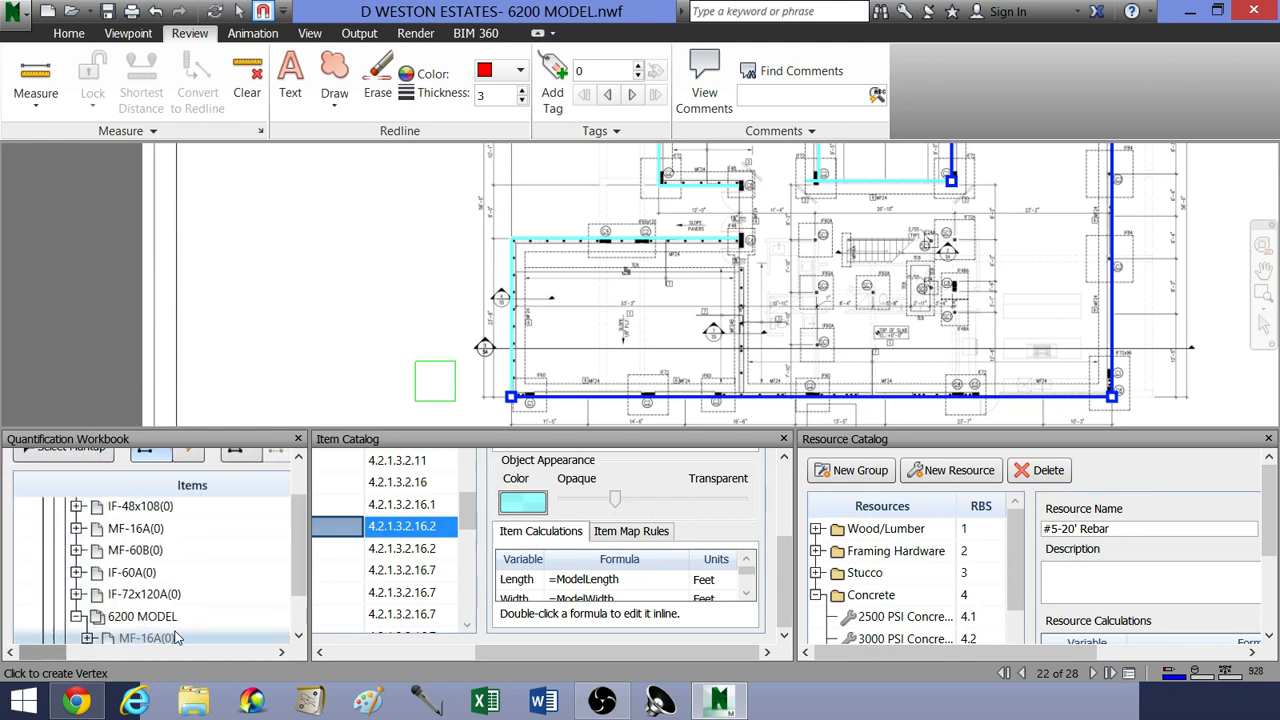
pyautogui.moveTo(292, 570); pyautogui.dragTo(300, 528)
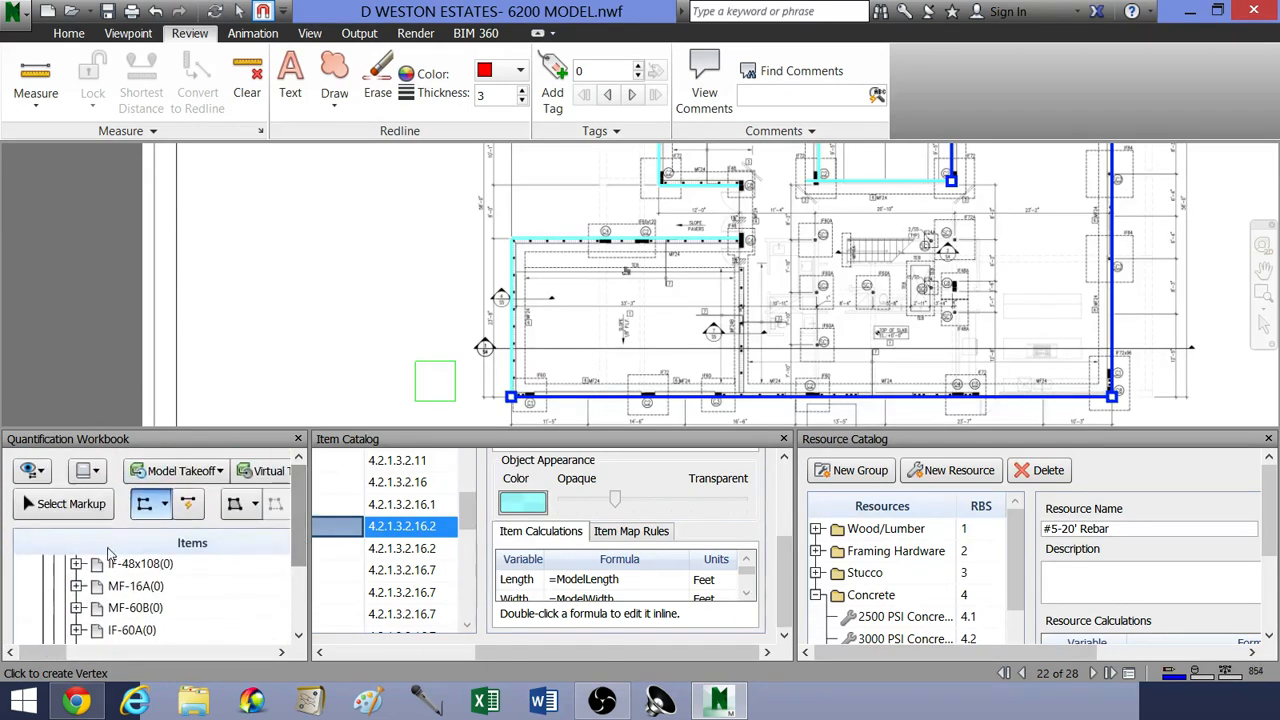
pyautogui.click(62, 503)
pyautogui.click(275, 356)
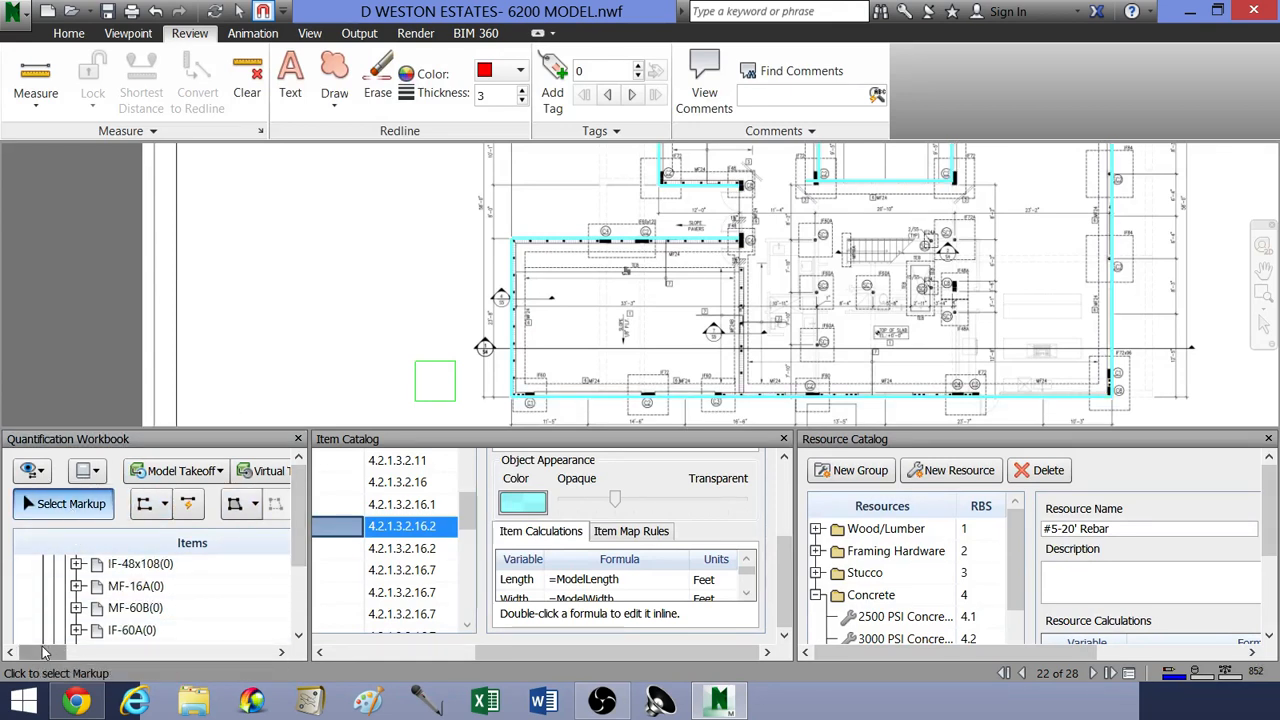
# Step: Check the volume and weight quantities calculated for the traced MF24 footings
pyautogui.moveTo(43, 652); pyautogui.dragTo(254, 672)
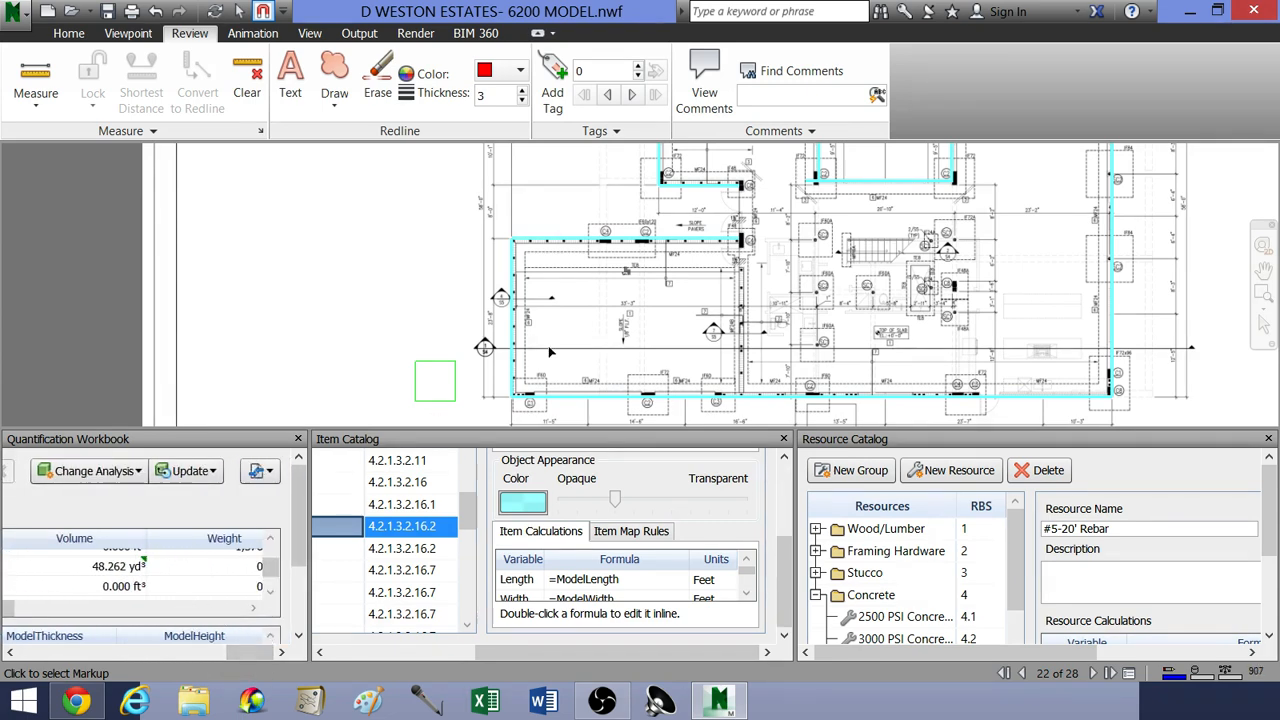
pyautogui.scroll(-5, 770, 310)
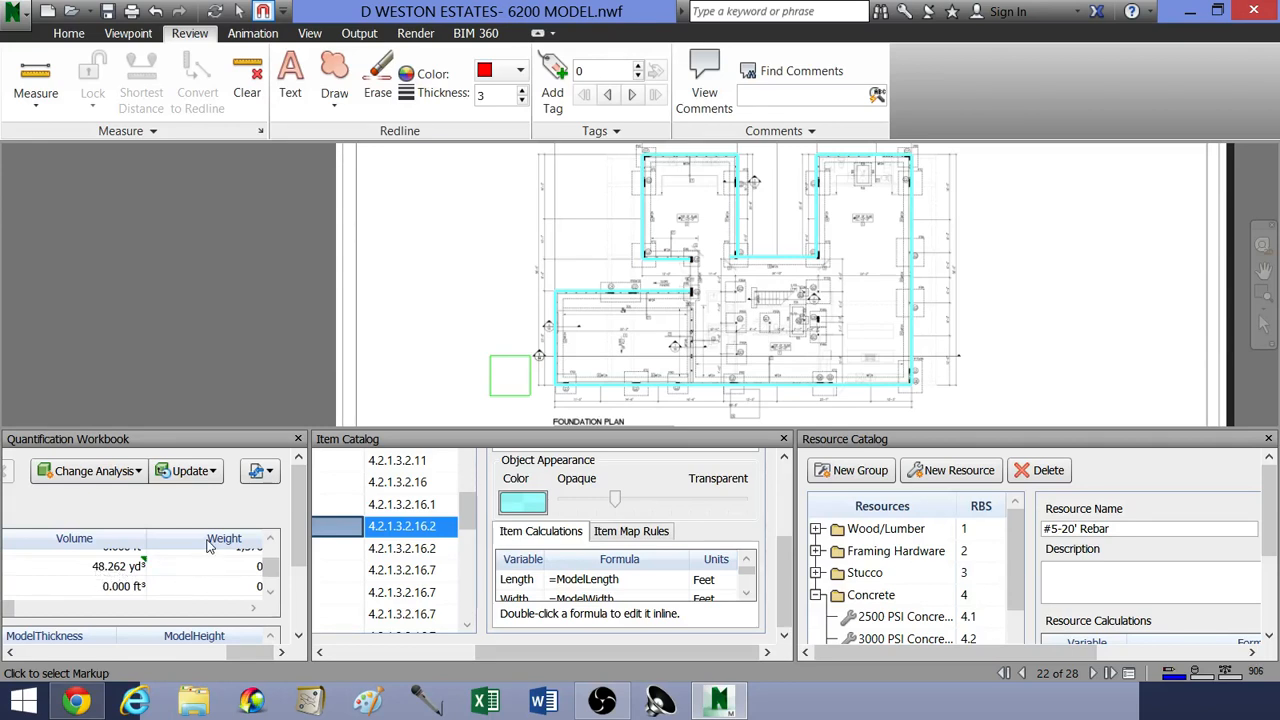
pyautogui.moveTo(448, 341); pyautogui.dragTo(412, 346, button='middle')
pyautogui.scroll(-1, 412, 345)
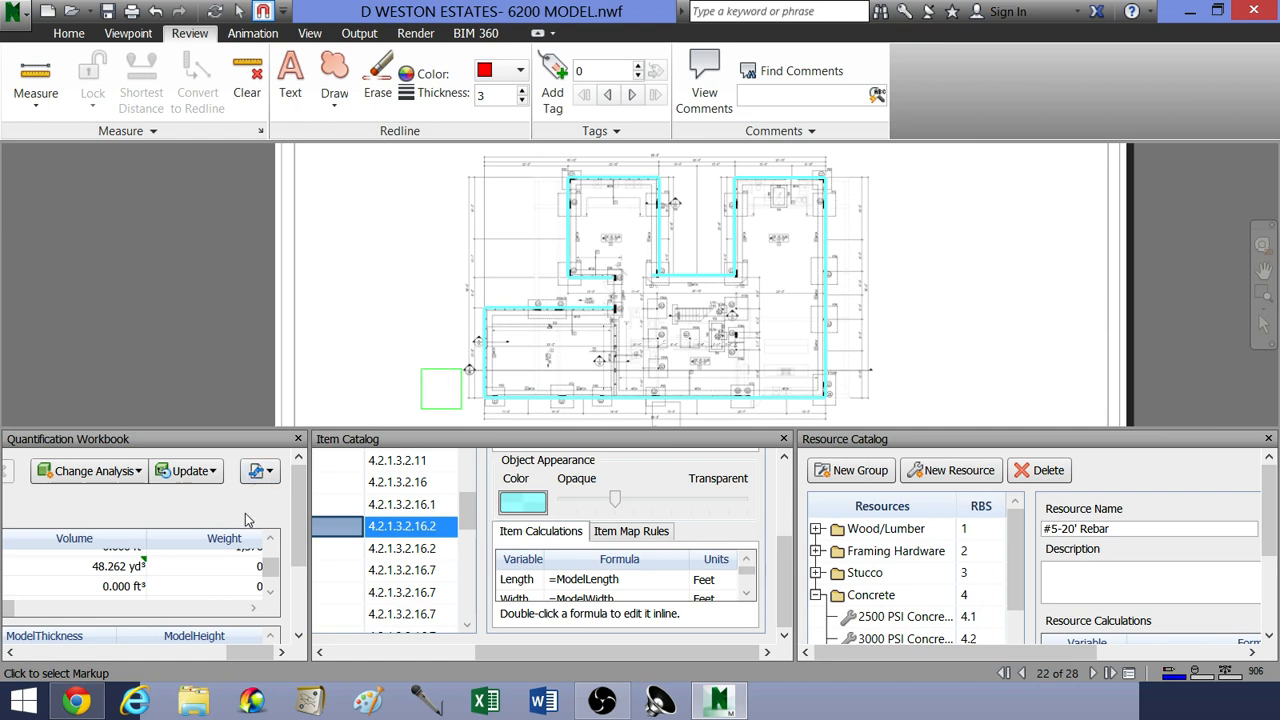
# Step: Select the MF-24 item under 6200 MODEL in the takeoff item list
pyautogui.click(272, 567)
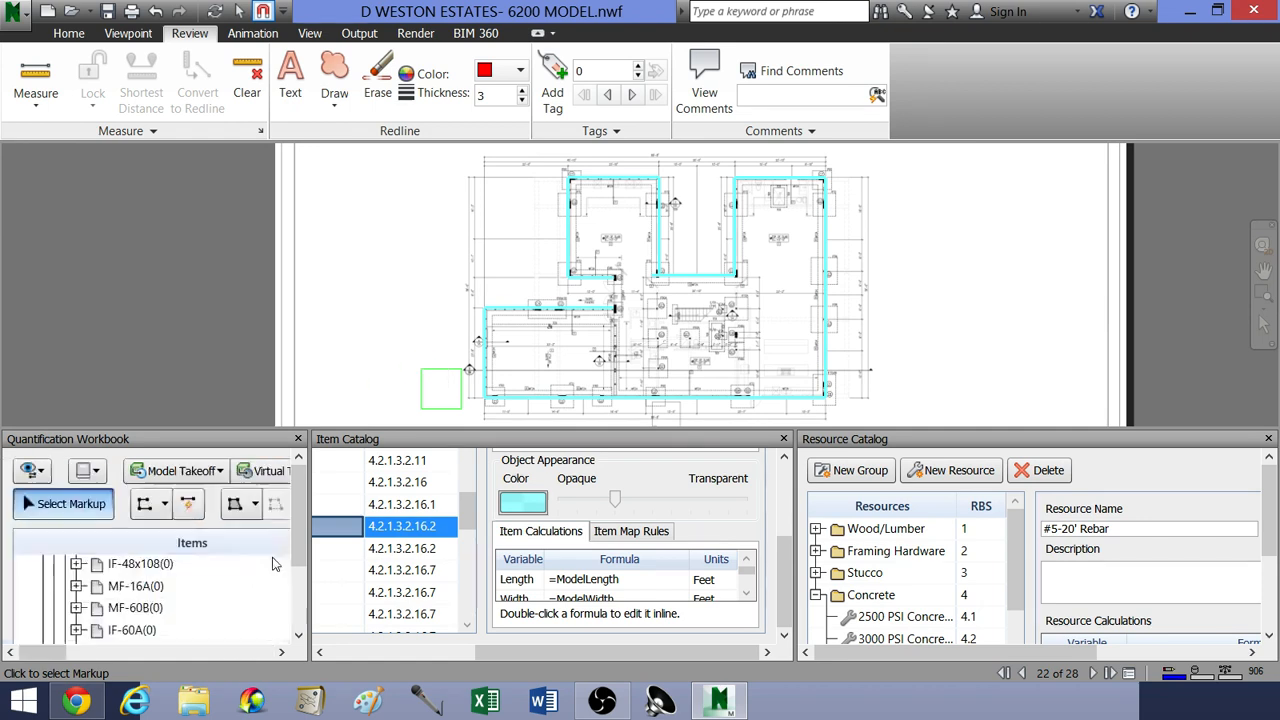
pyautogui.moveTo(292, 524); pyautogui.dragTo(289, 593)
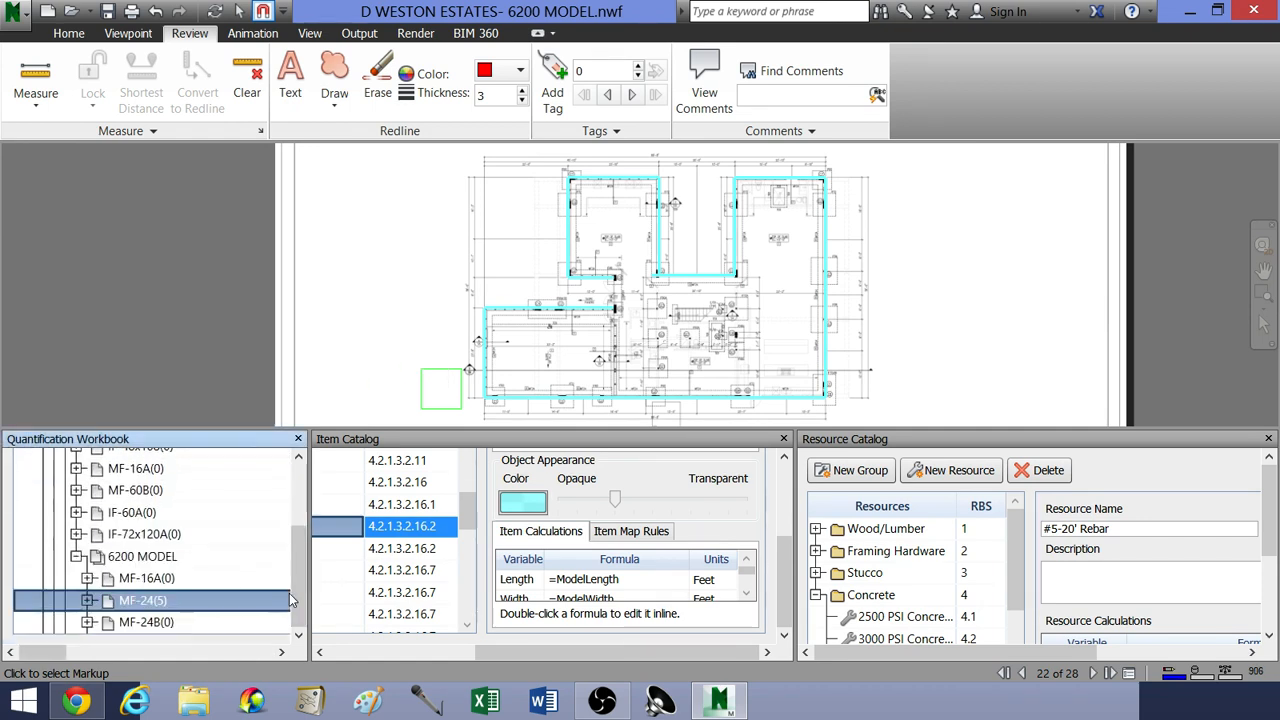
pyautogui.click(219, 594)
# Step: Review the traced MF24 outline around the whole foundation plan
pyautogui.moveTo(371, 343)
pyautogui.mouseDown(button='middle')
pyautogui.moveTo(450, 355)
pyautogui.moveTo(369, 331)
pyautogui.mouseUp(button='middle')
pyautogui.scroll(-2, 450, 355)
pyautogui.scroll(-1, 369, 331)
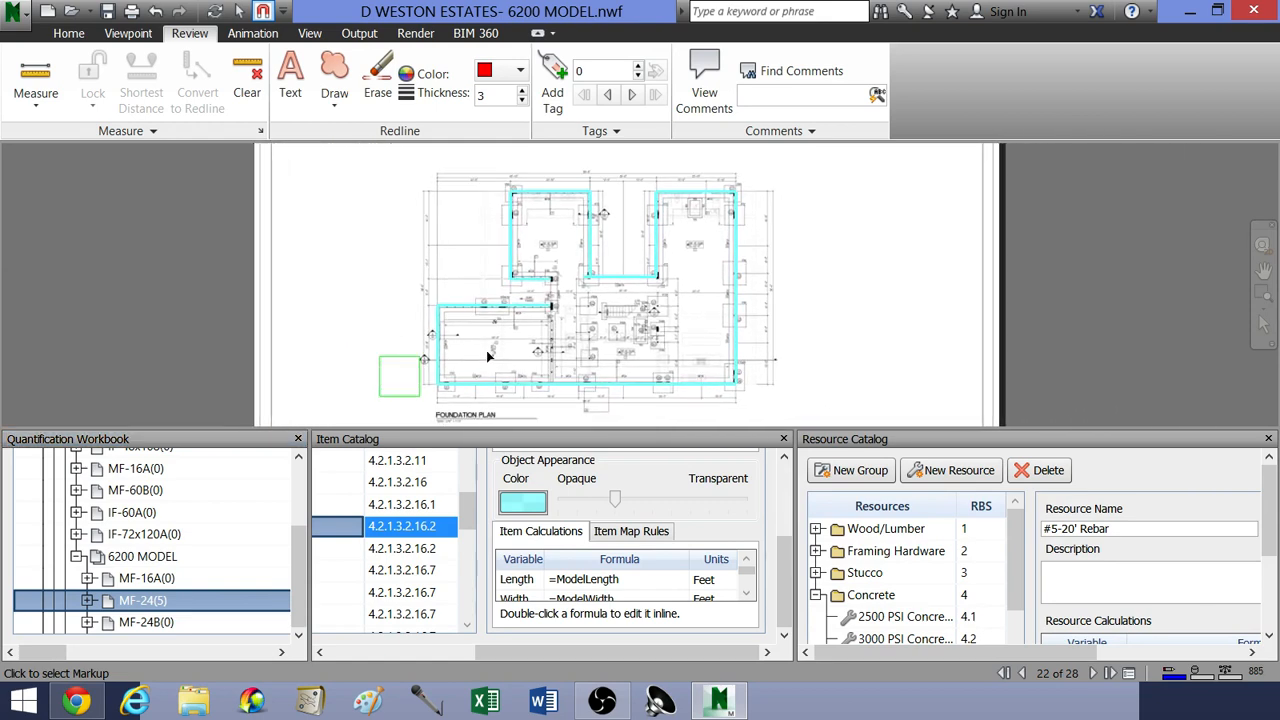
pyautogui.moveTo(509, 351); pyautogui.dragTo(498, 346, button='middle')
pyautogui.scroll(3, 518, 343)
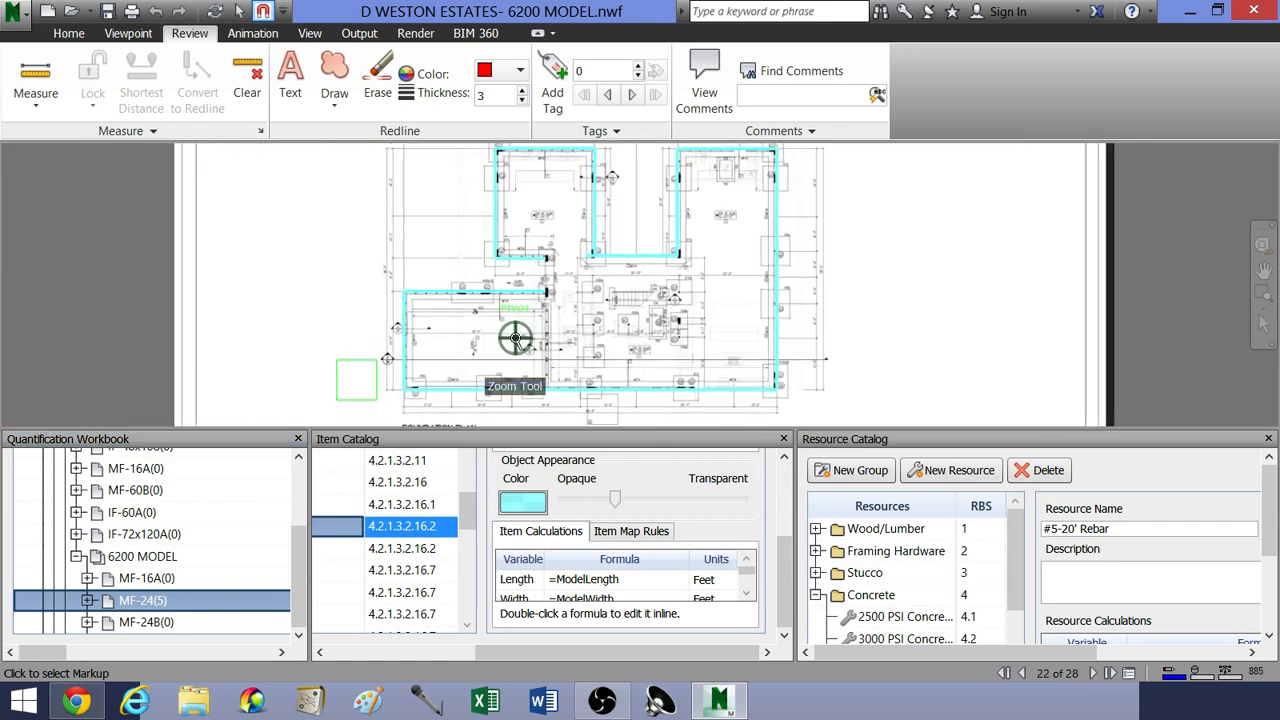
pyautogui.scroll(-1, 518, 340)
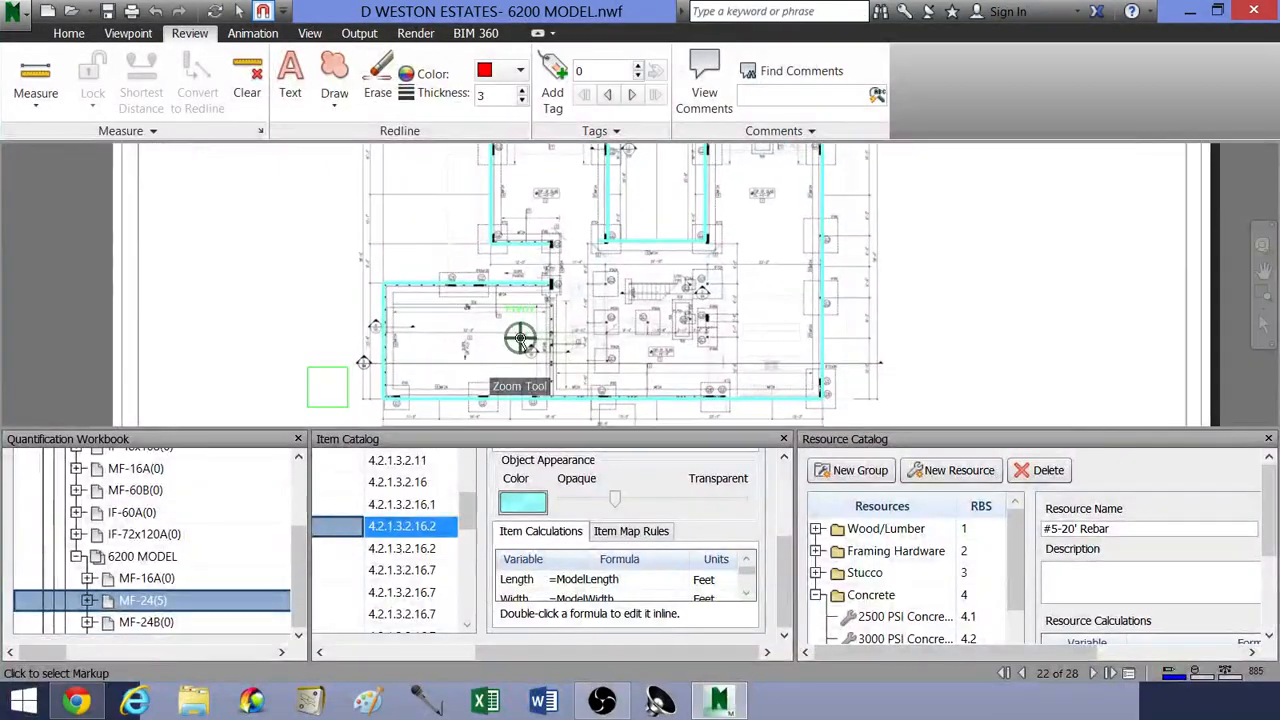
pyautogui.scroll(-1, 570, 330)
pyautogui.scroll(5, 583, 334)
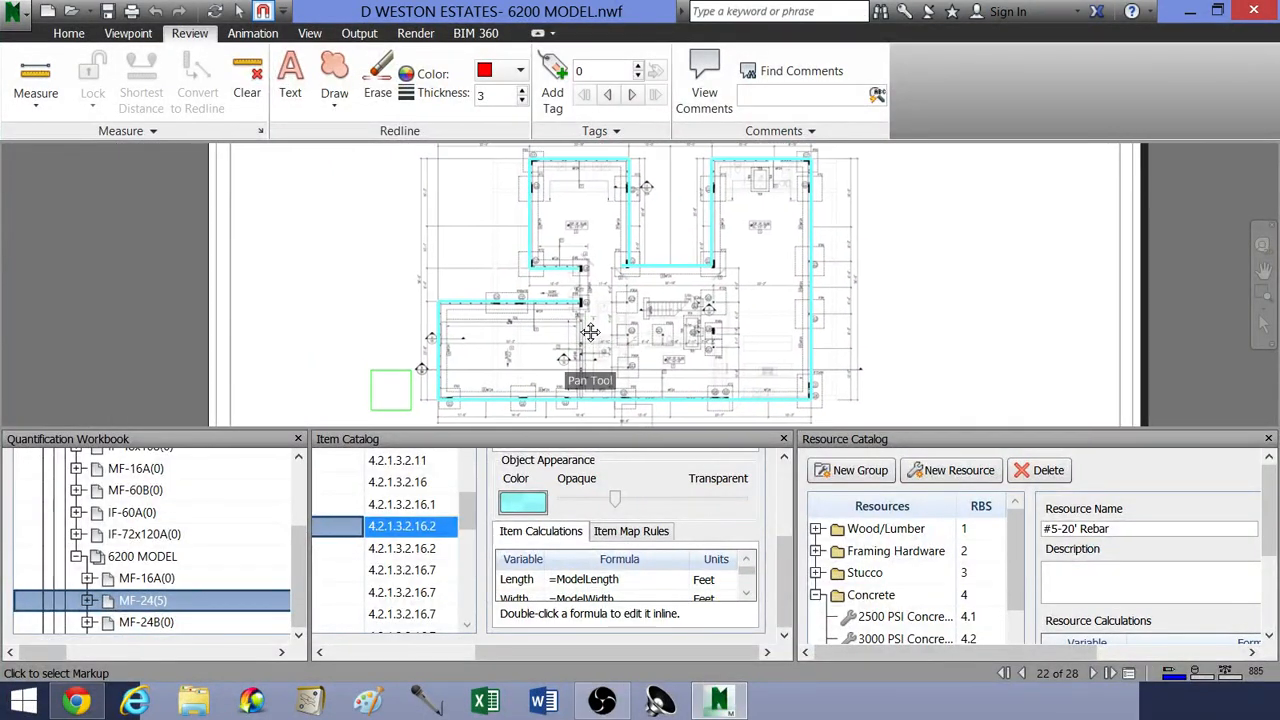
# Step: Examine the MF24 stretch between the C8 and C4 columns by the slope pavers and compare it with the overall traced outline
pyautogui.moveTo(620, 318); pyautogui.dragTo(618, 360, button='middle')
pyautogui.scroll(2, 618, 356)
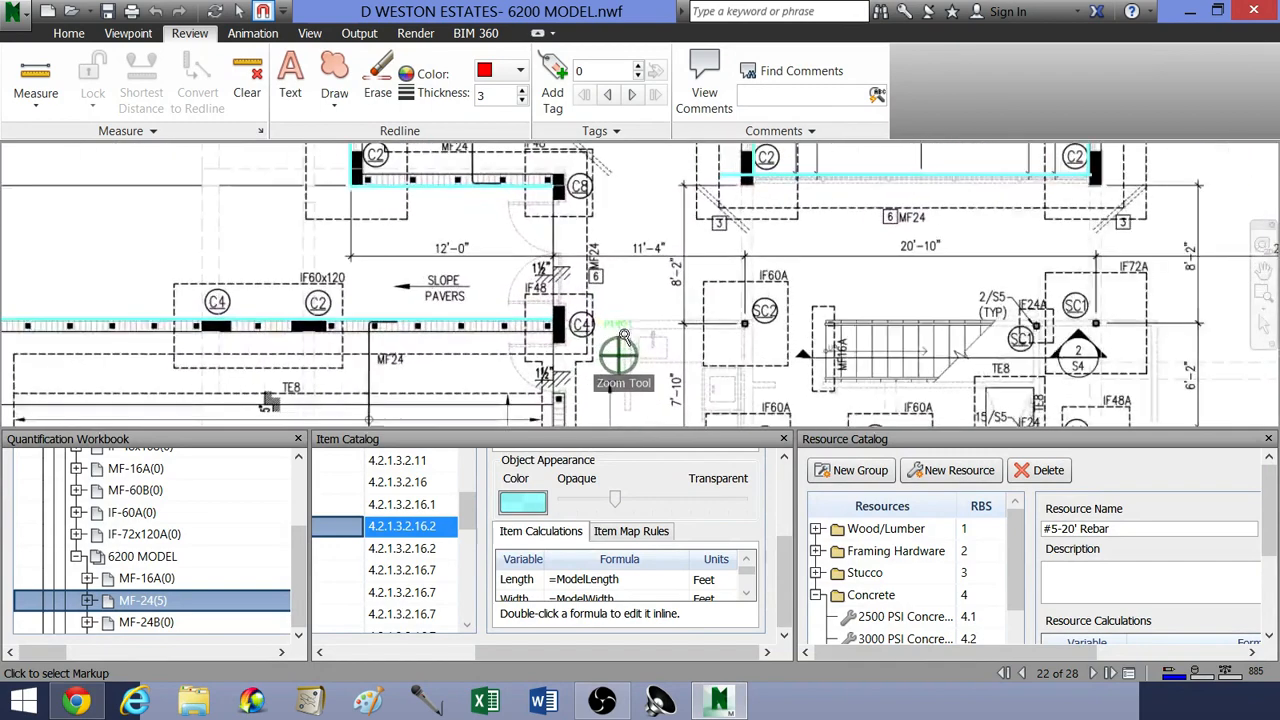
pyautogui.moveTo(615, 293); pyautogui.dragTo(651, 321, button='middle')
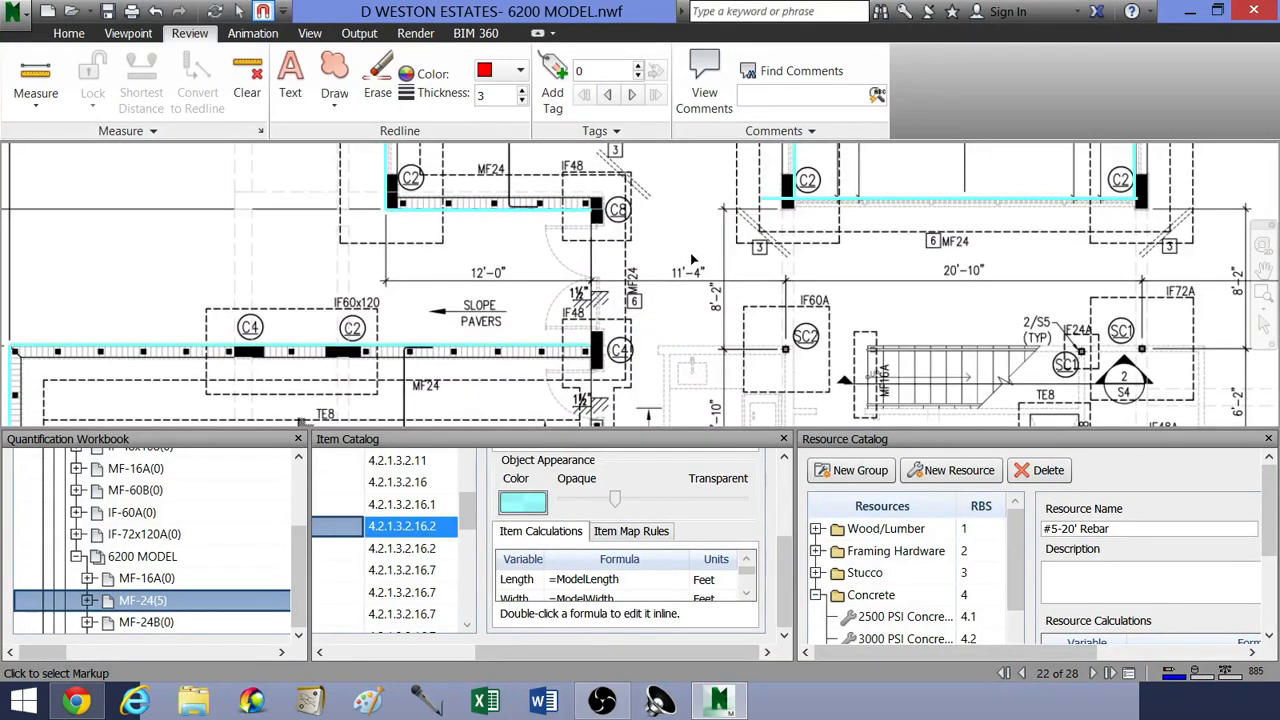
pyautogui.scroll(-5, 684, 308)
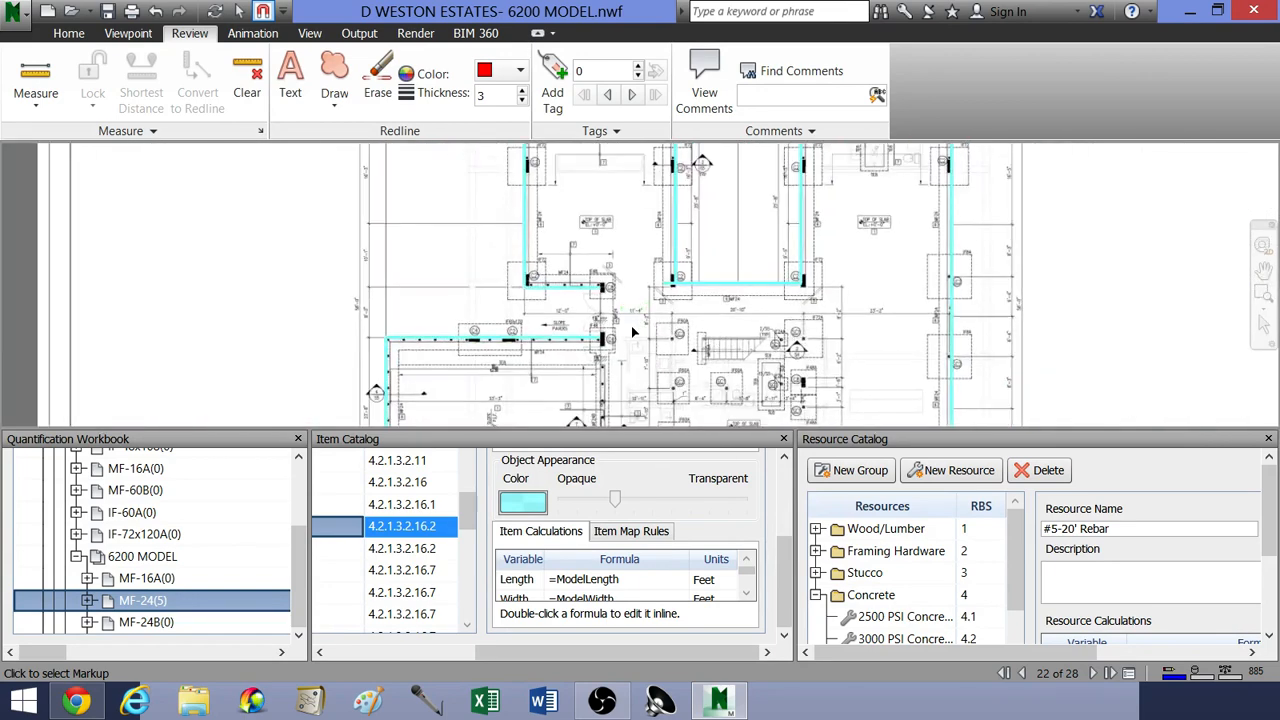
pyautogui.scroll(5, 613, 345)
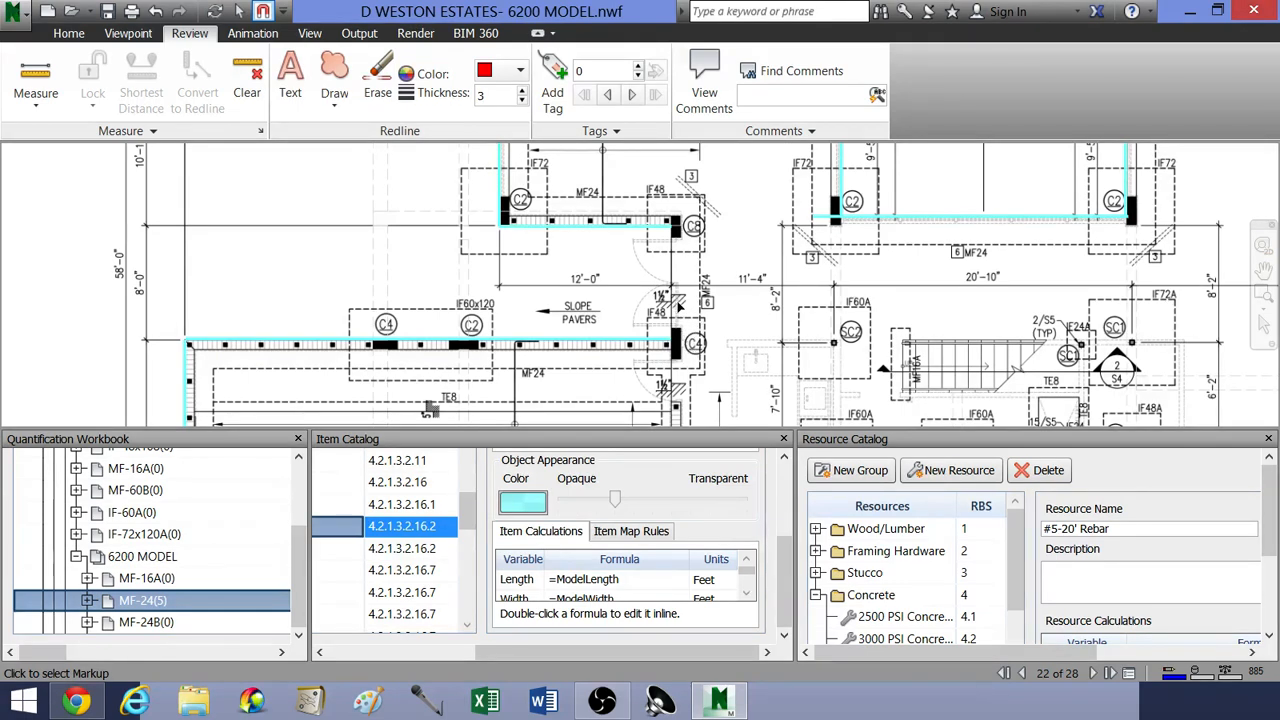
pyautogui.scroll(-5, 680, 306)
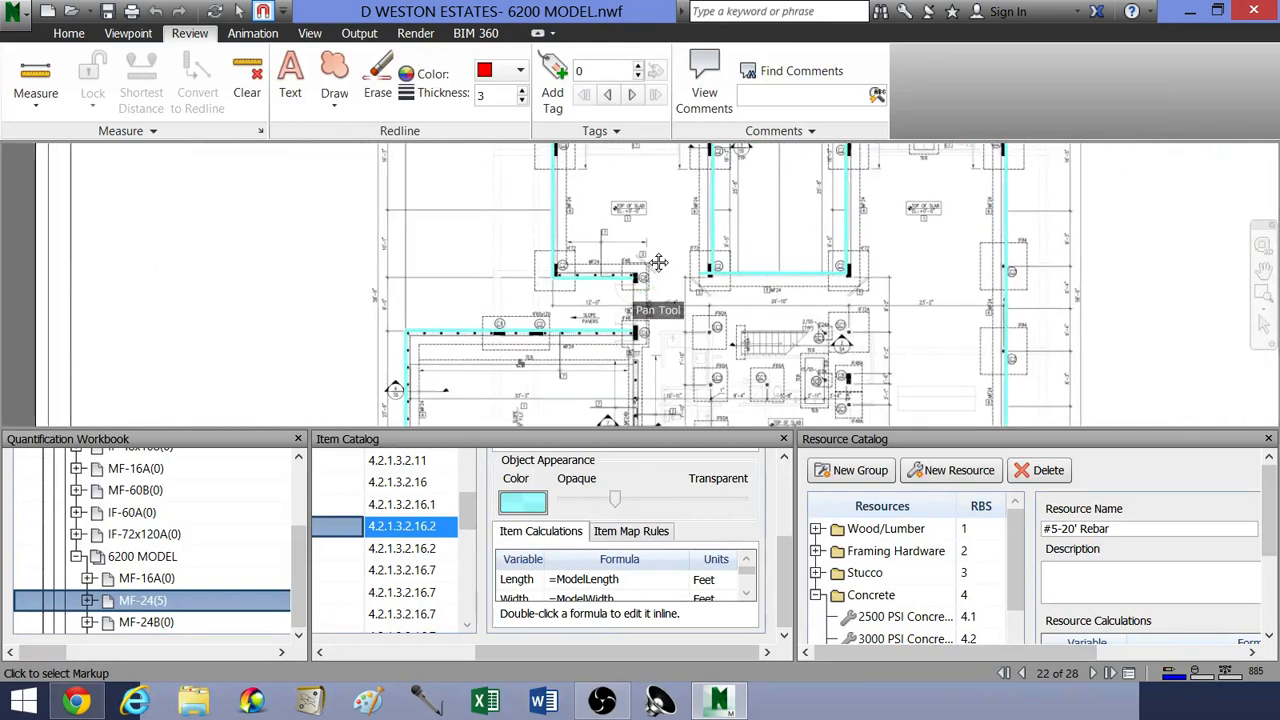
pyautogui.scroll(-5, 658, 262)
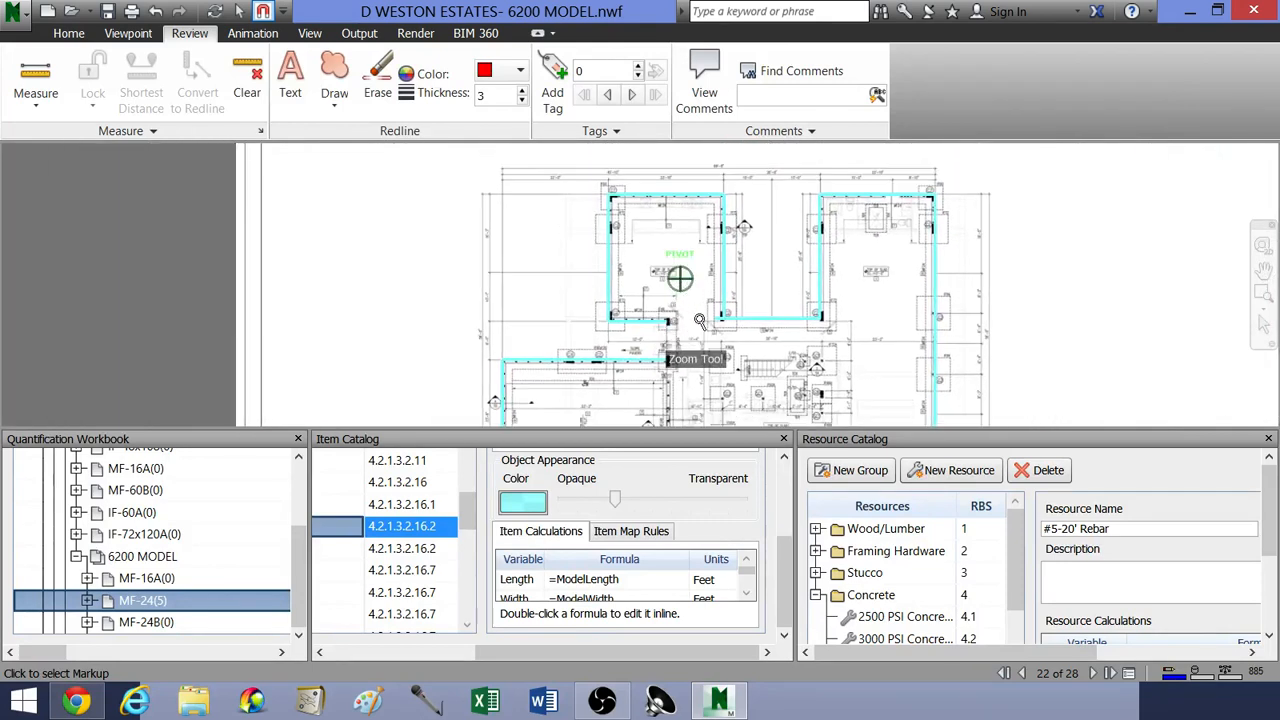
pyautogui.moveTo(766, 339); pyautogui.dragTo(706, 321, button='middle')
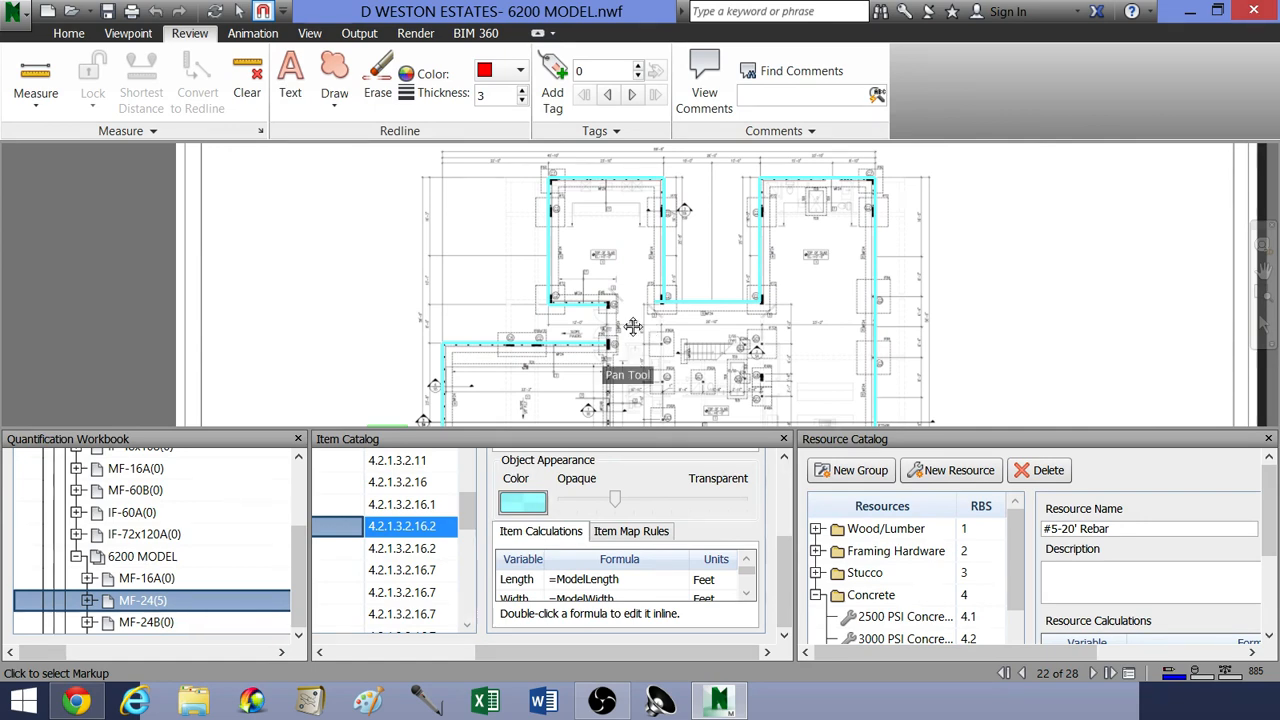
pyautogui.scroll(6, 705, 320)
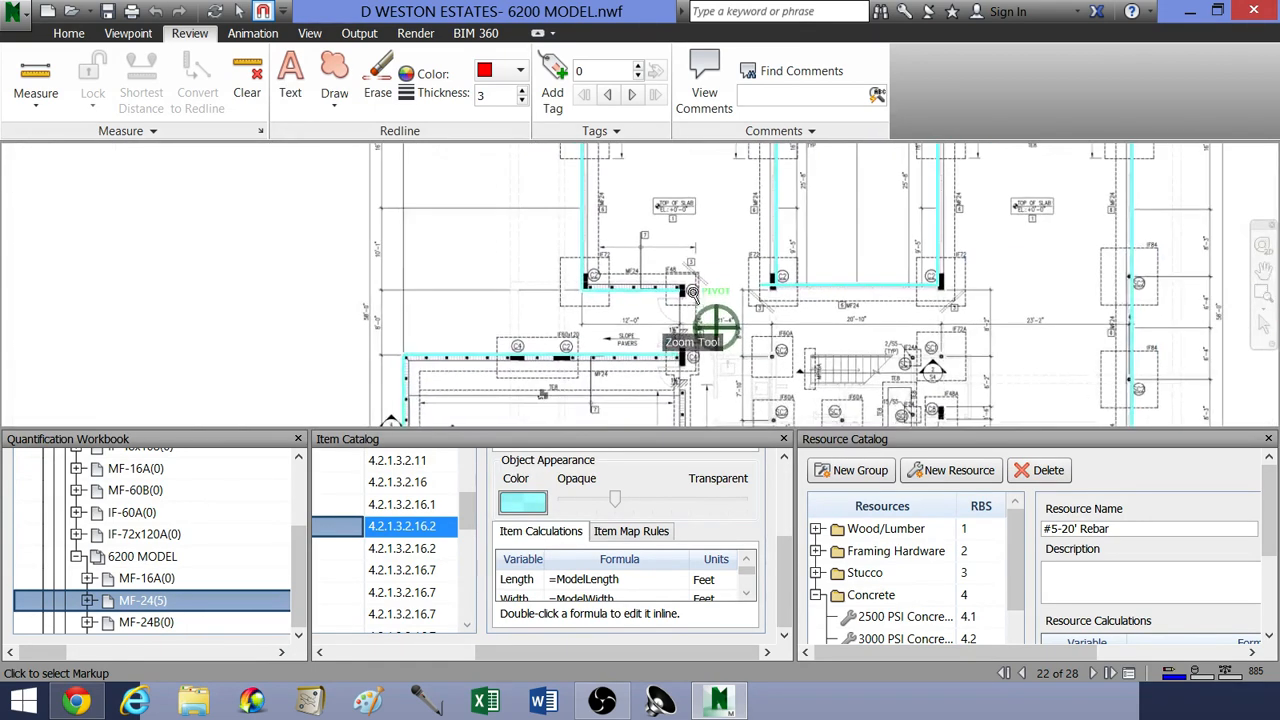
pyautogui.scroll(-4, 692, 285)
pyautogui.moveTo(690, 262); pyautogui.dragTo(632, 247, button='middle')
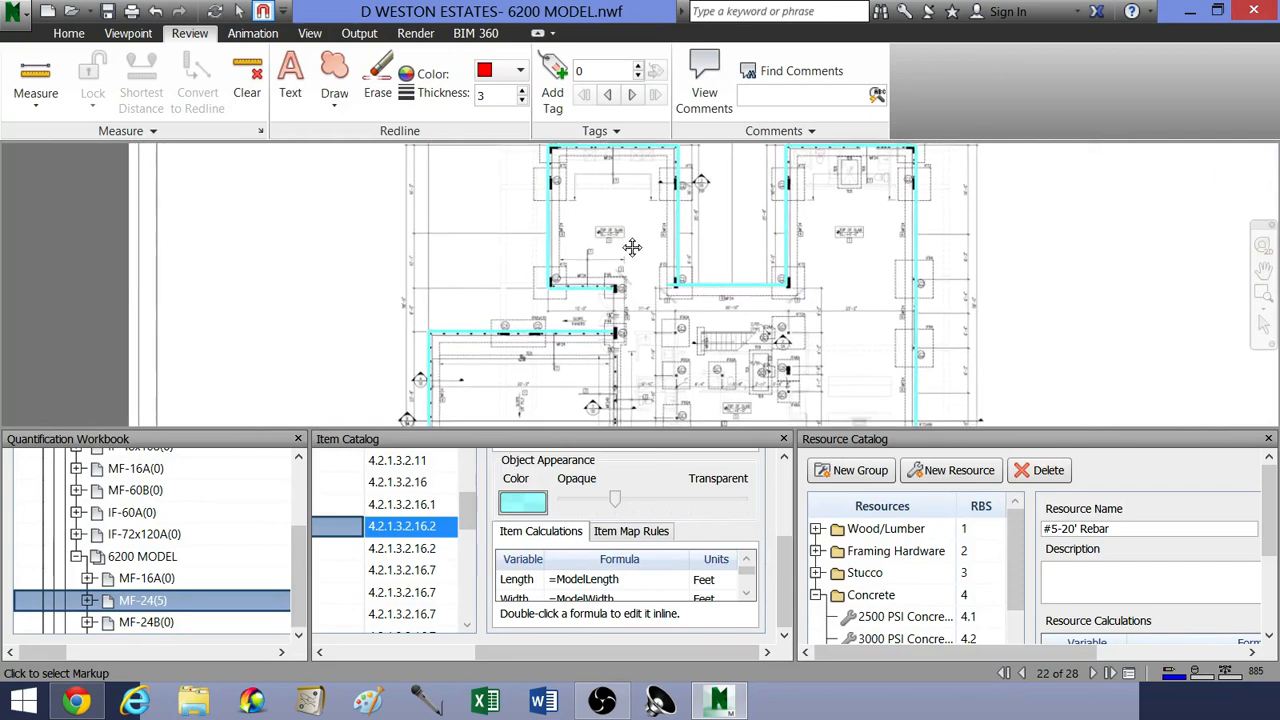
pyautogui.scroll(-2, 650, 277)
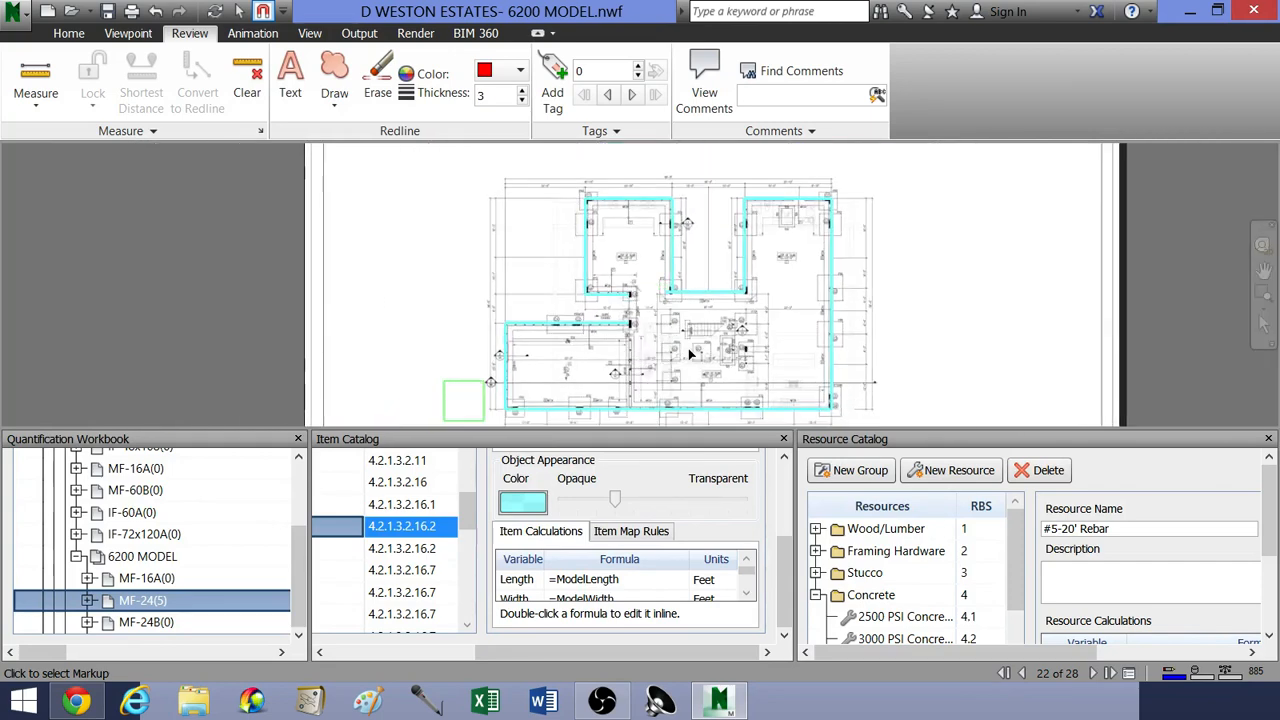
pyautogui.moveTo(688, 352); pyautogui.dragTo(671, 330, button='middle')
pyautogui.scroll(1, 669, 329)
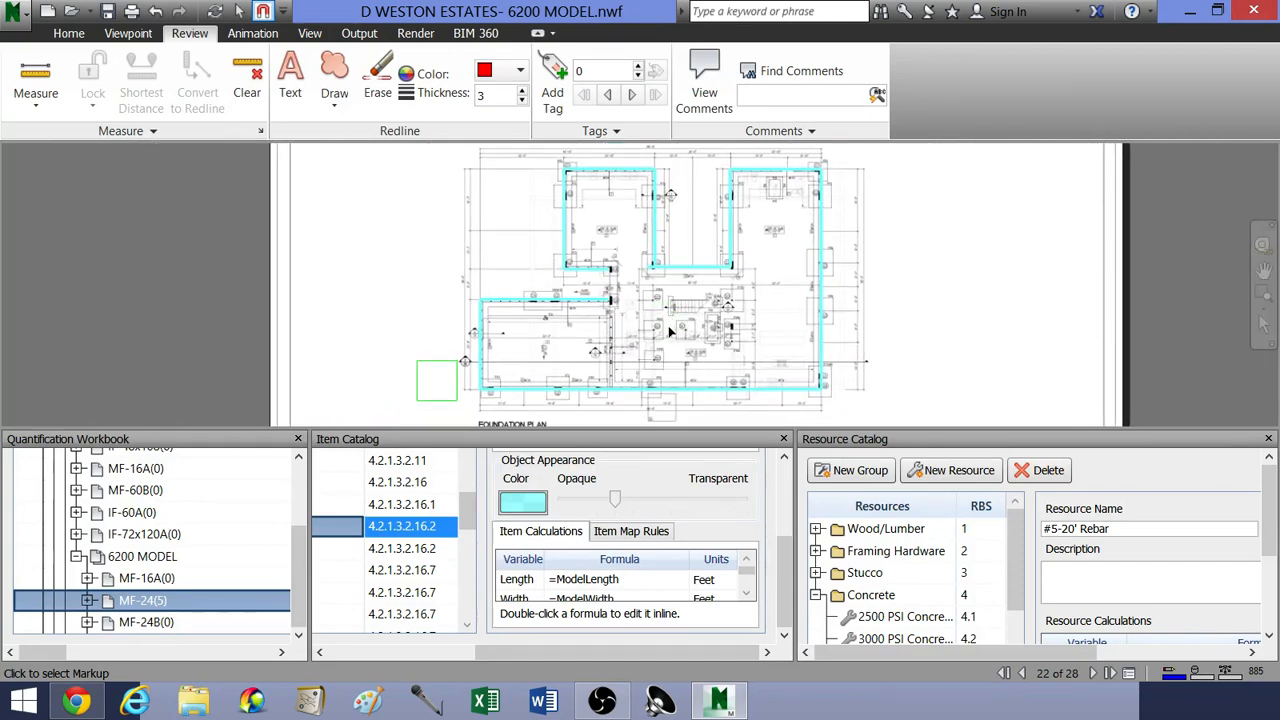
pyautogui.scroll(-2, 648, 340)
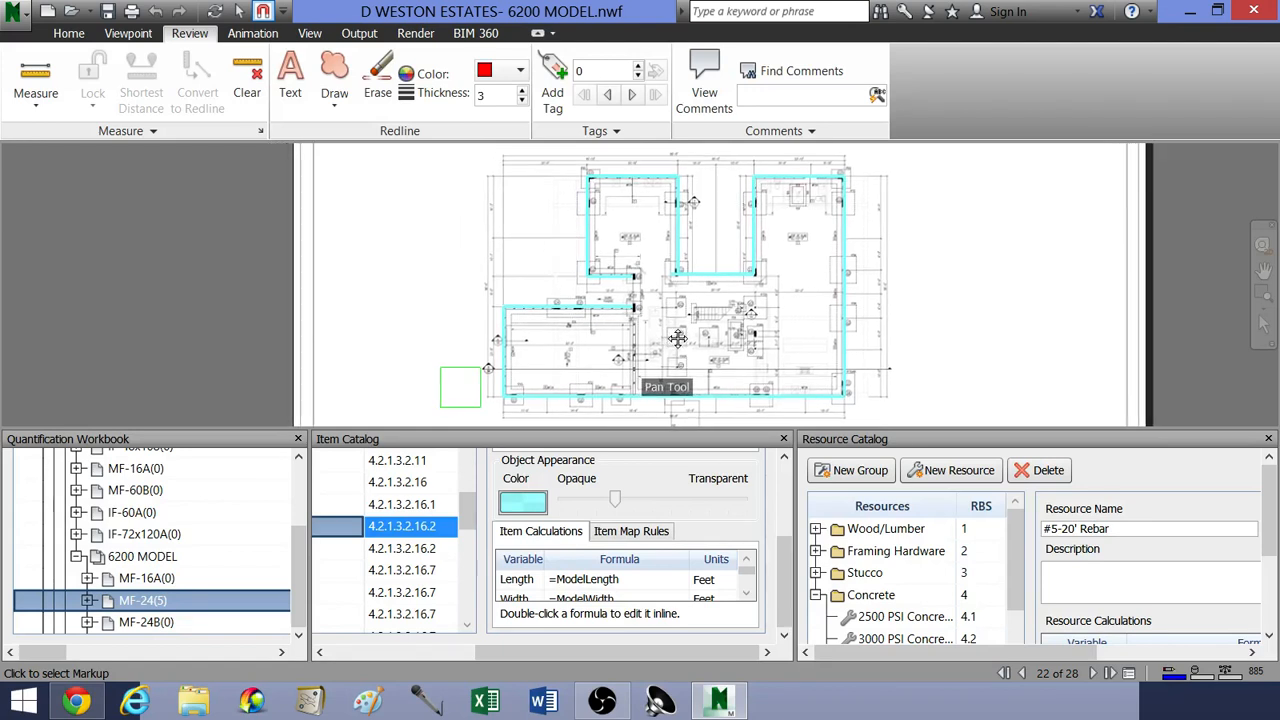
pyautogui.scroll(-1, 687, 345)
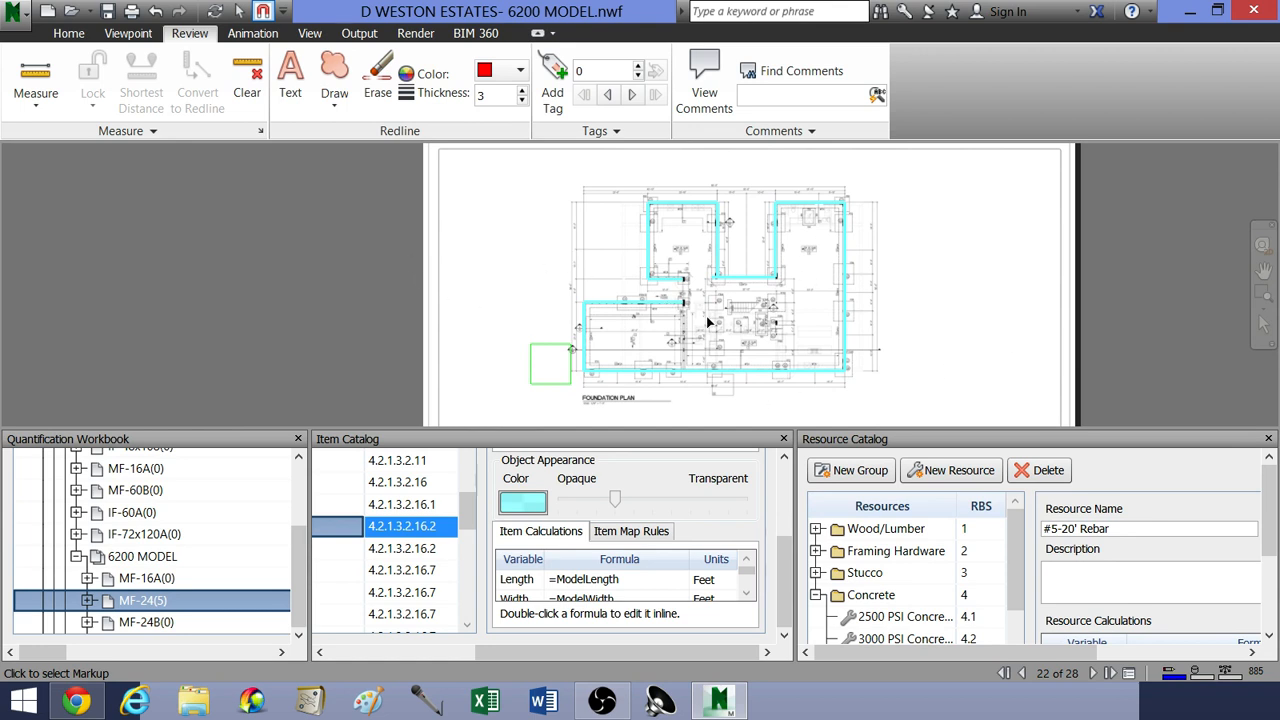
pyautogui.moveTo(706, 316); pyautogui.dragTo(631, 312, button='middle')
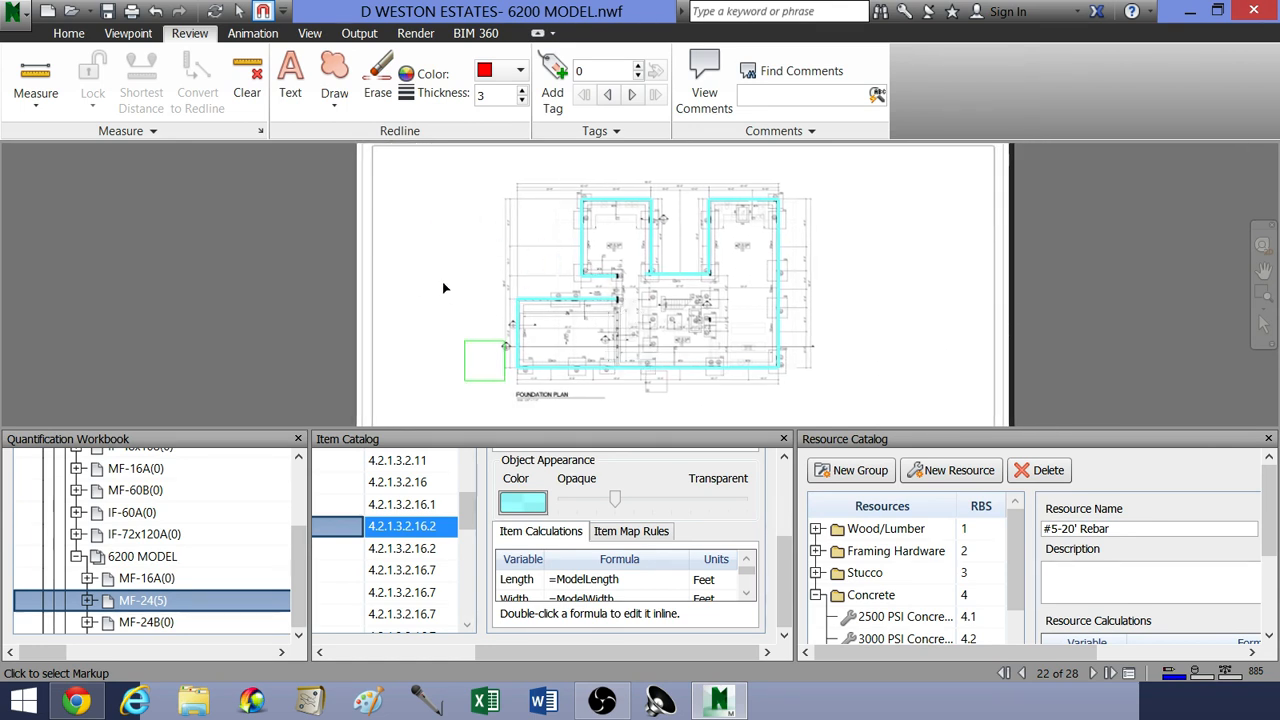